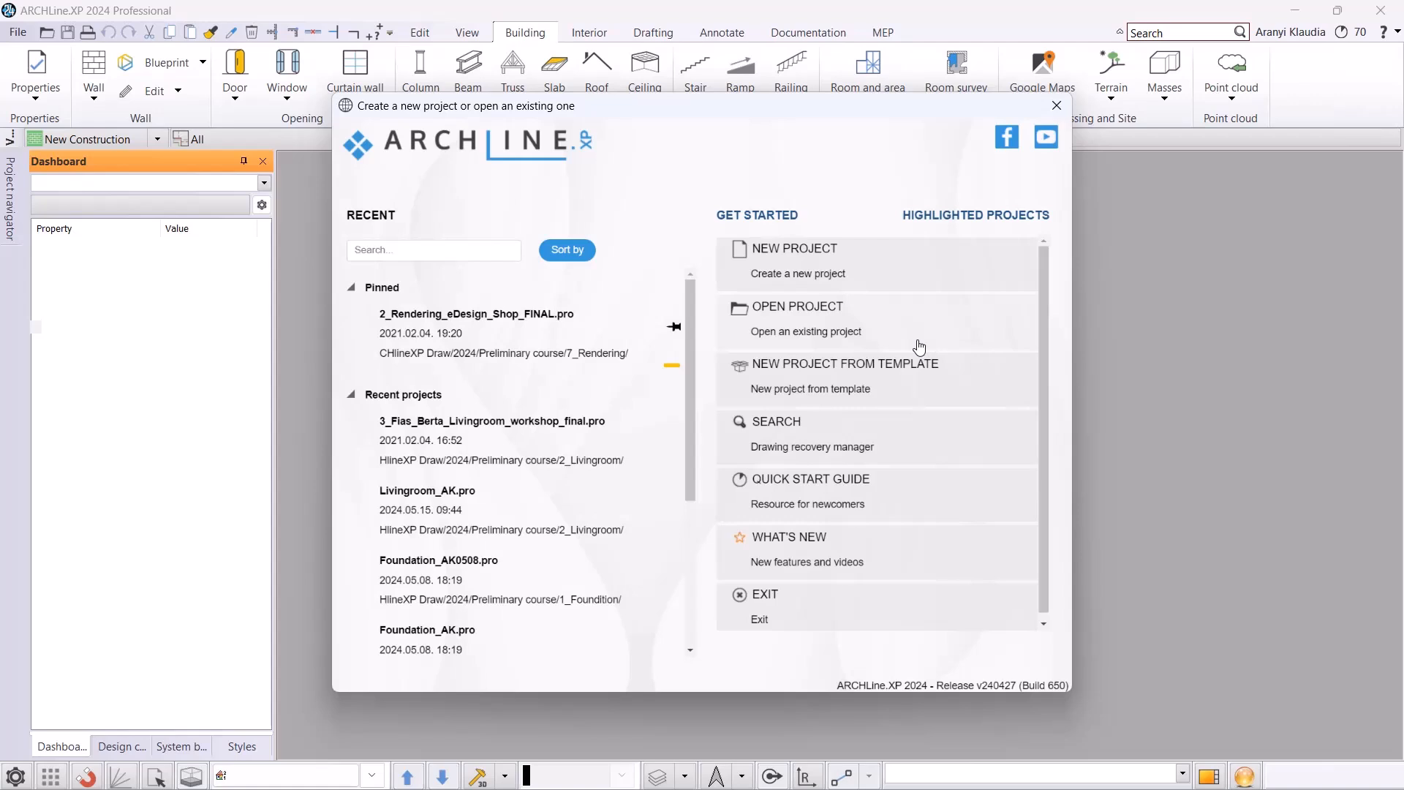
Open the bathroom workshop Start project from the 2024 Preliminary course's 3_Bathroom design folder.
click(839, 333)
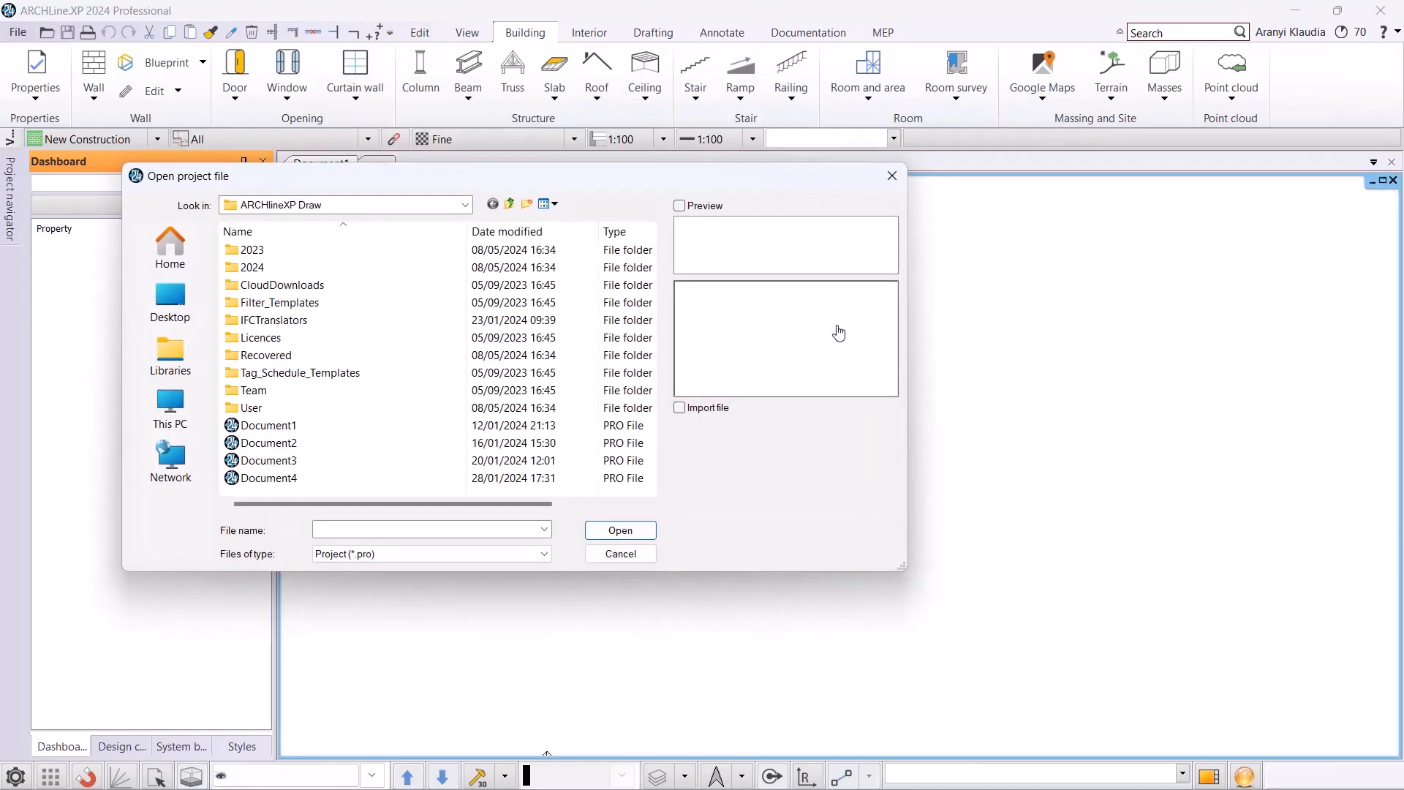
double_click(256, 267)
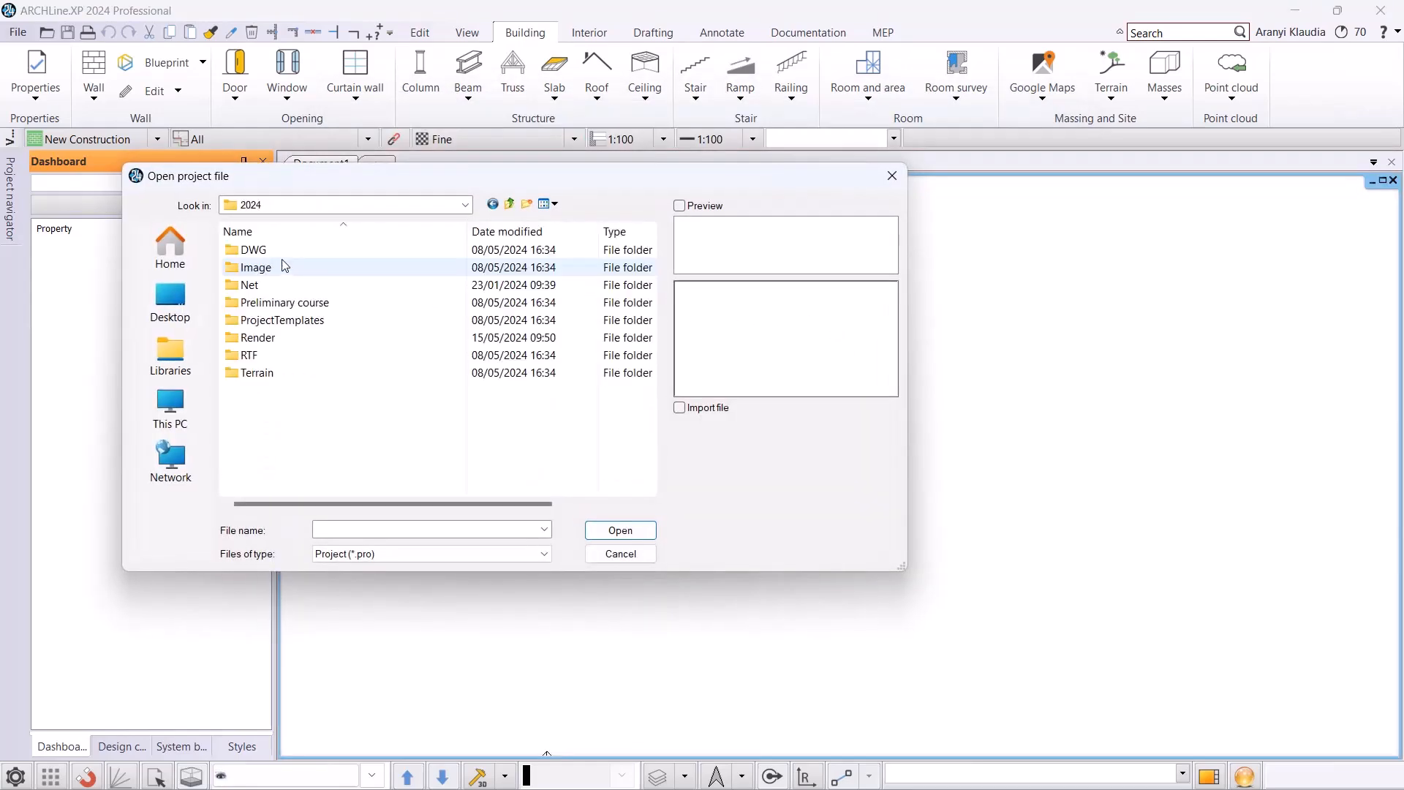
double_click(278, 302)
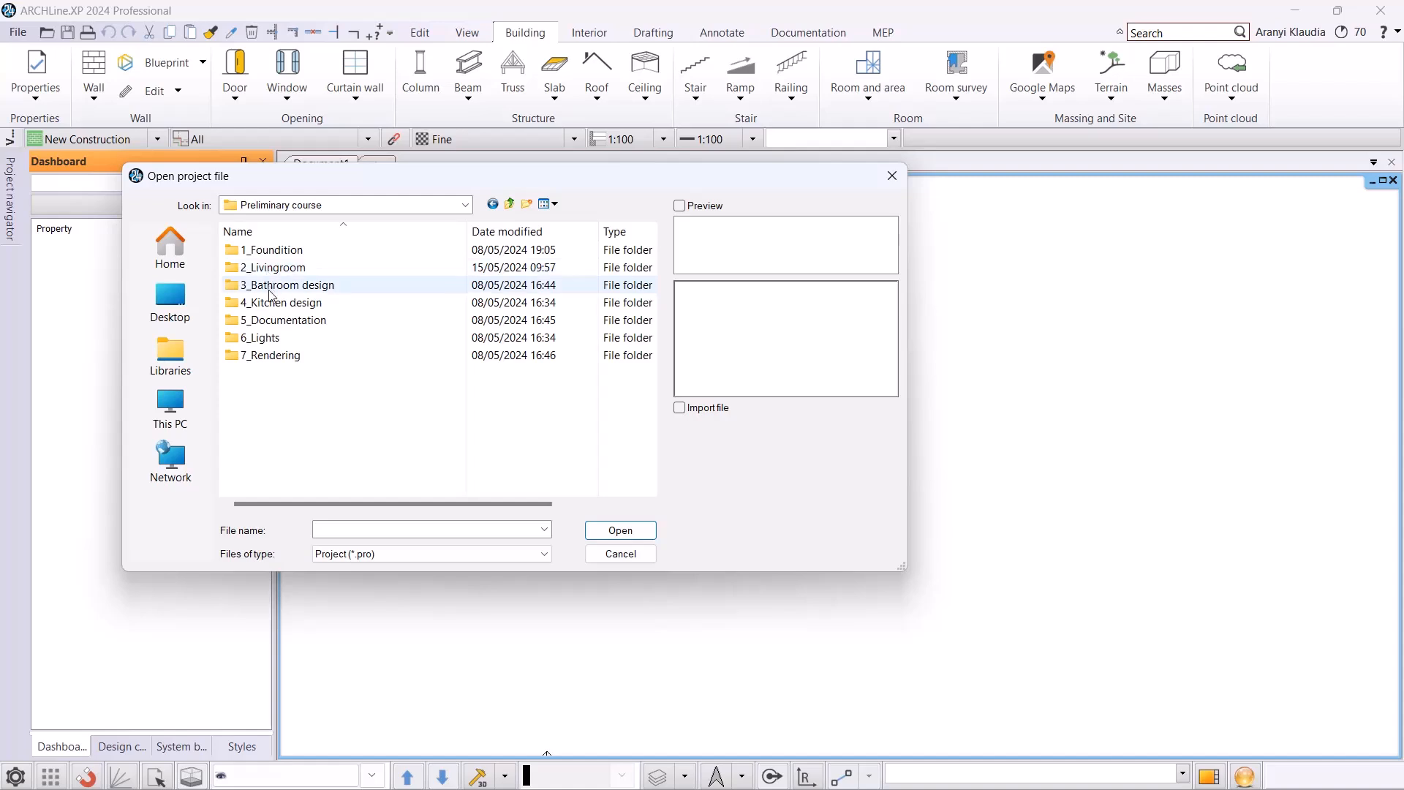
double_click(277, 284)
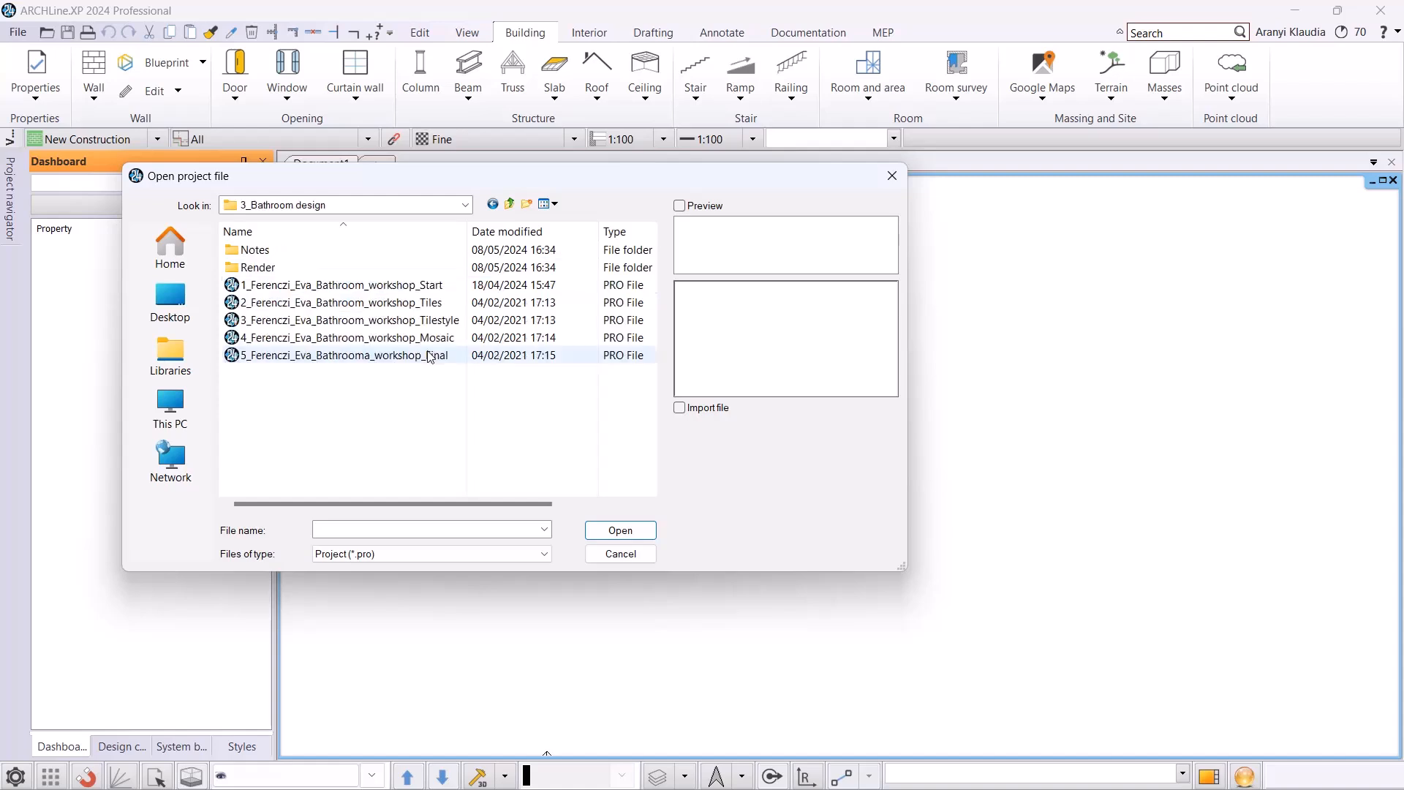
click(403, 285)
click(620, 530)
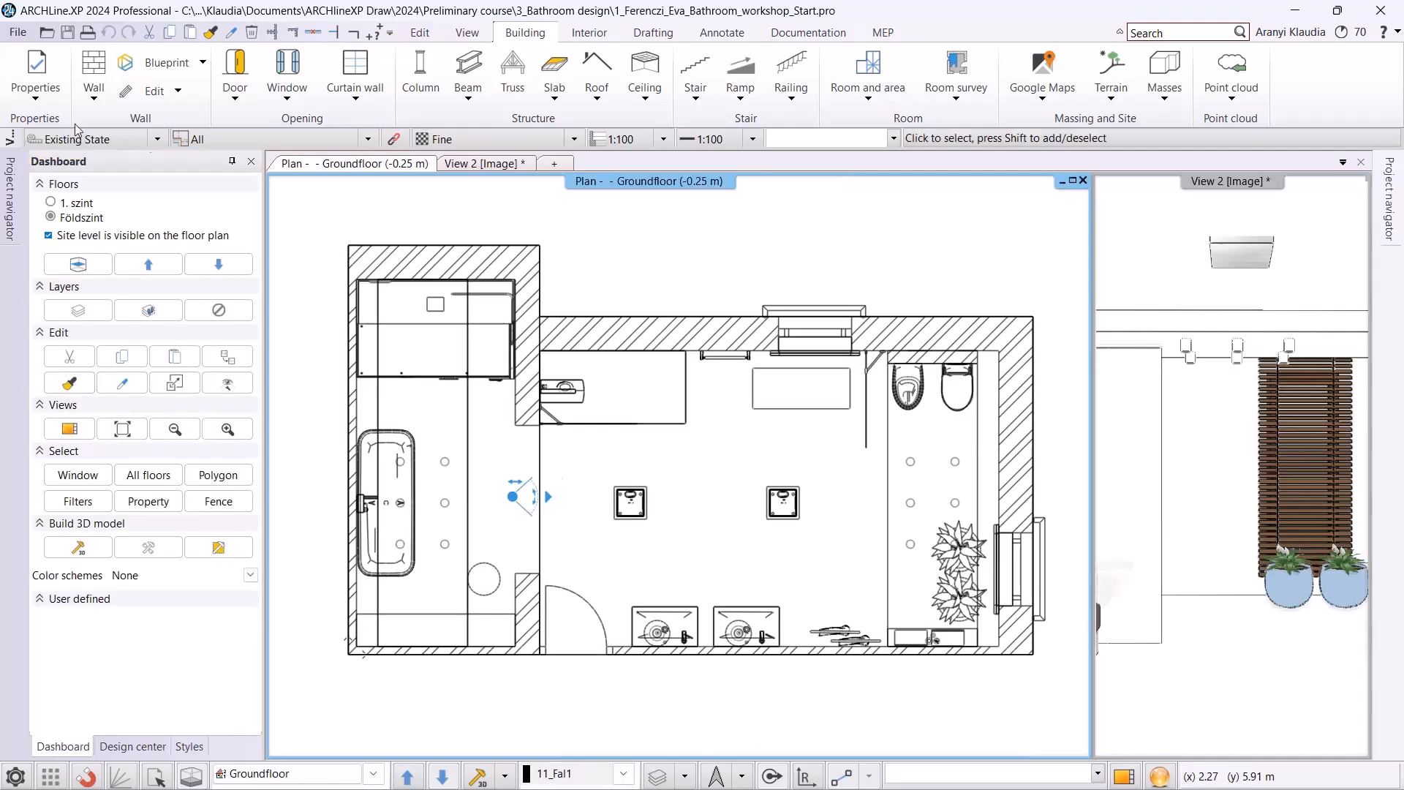
Save the project under the new file name Bathroom_AK in the same folder.
click(17, 33)
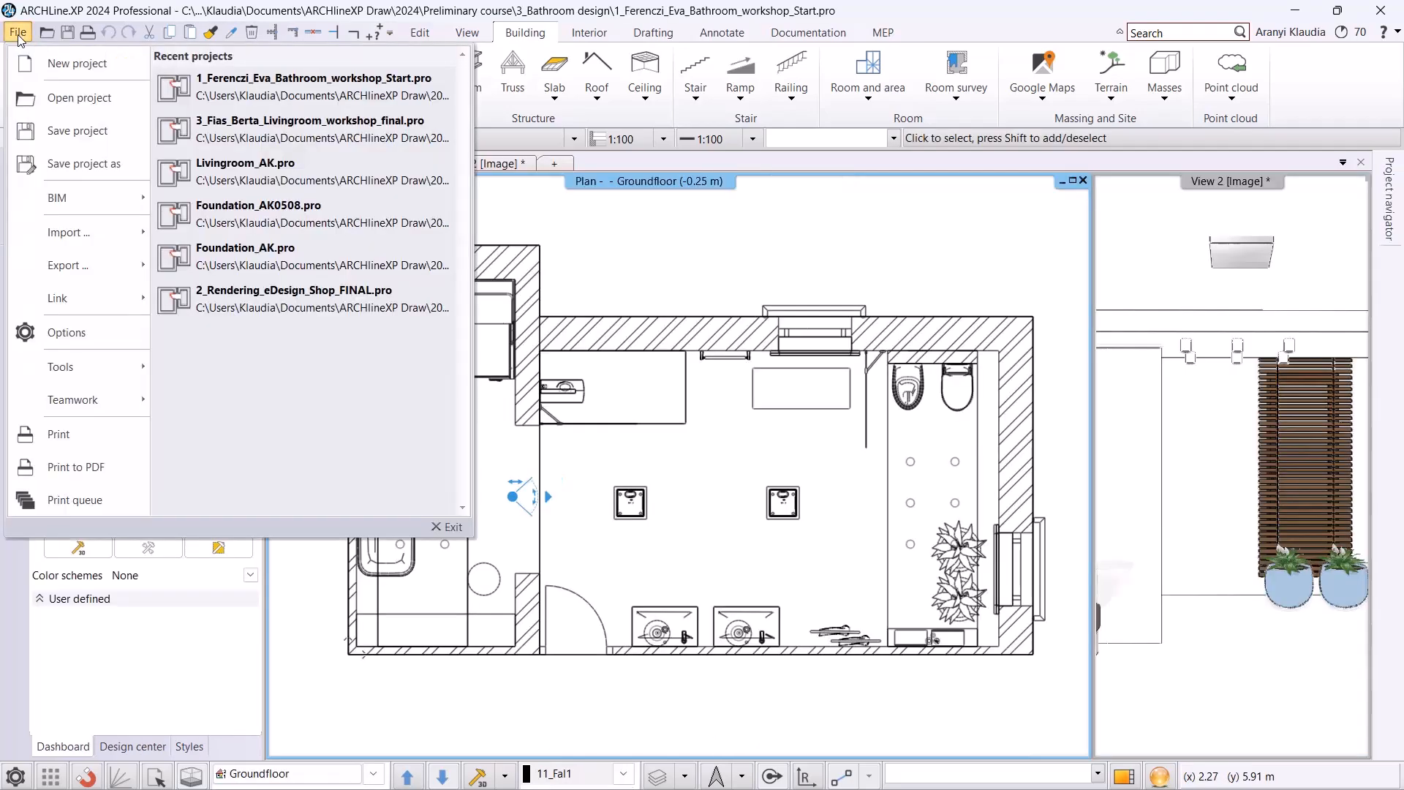
click(66, 160)
click(799, 633)
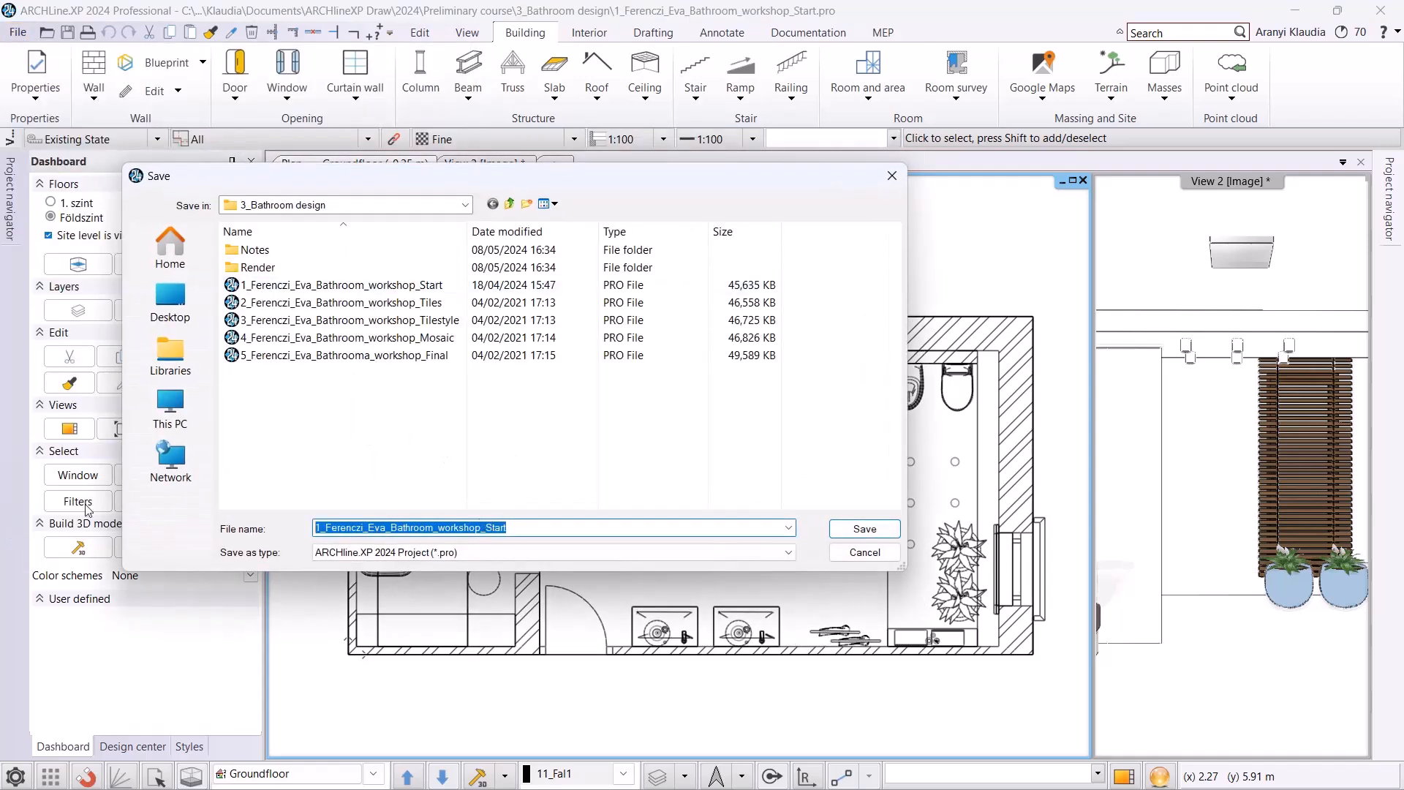
text(Bathroom_AK)
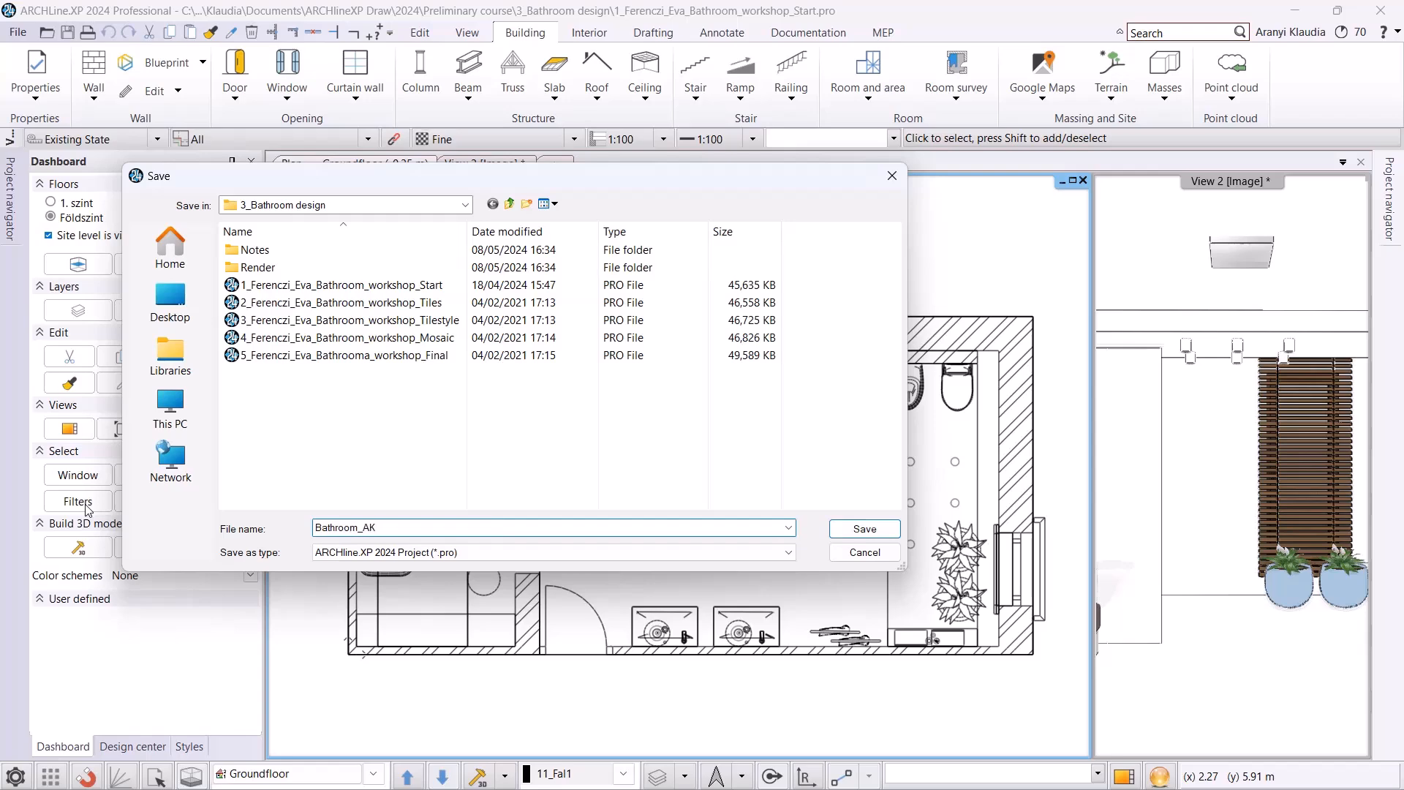
click(865, 529)
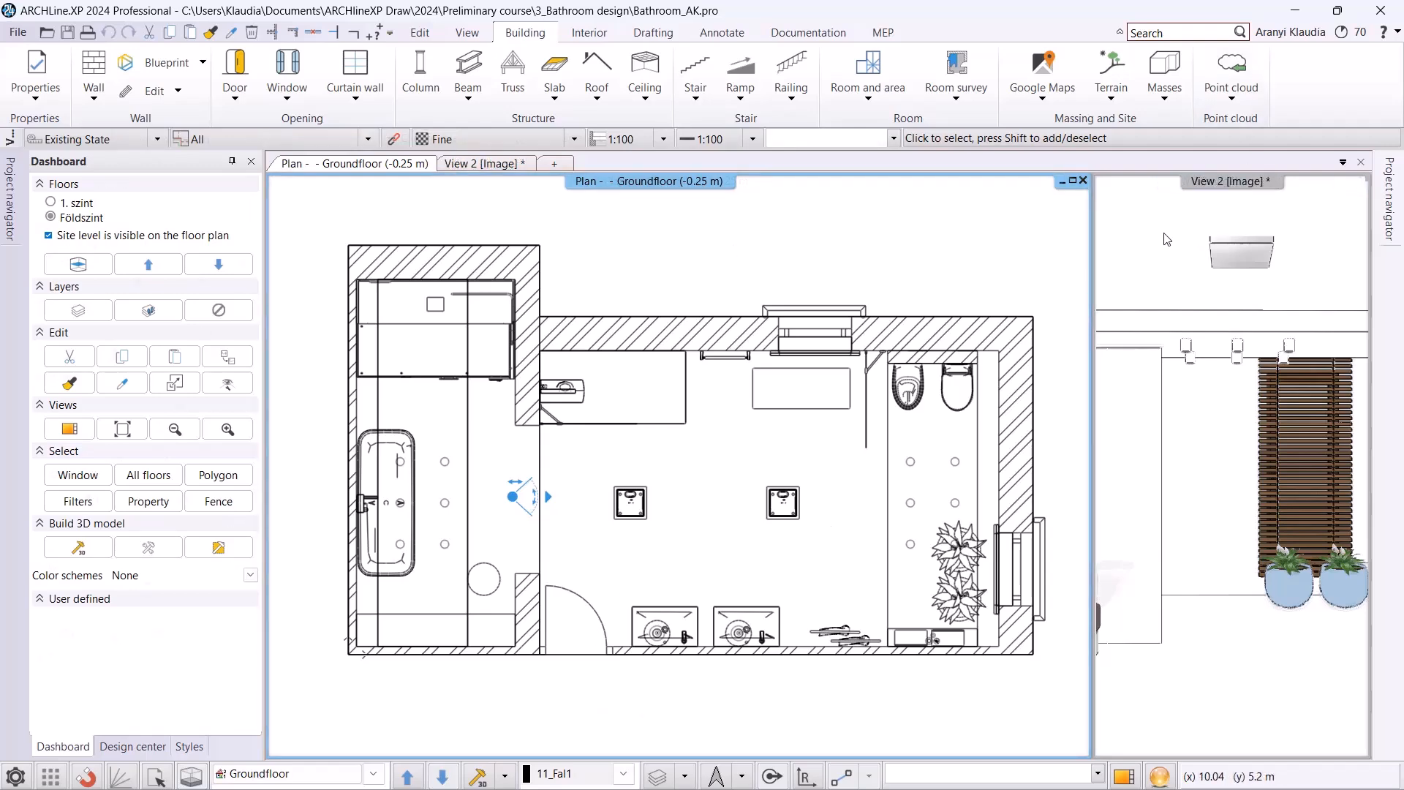
Switch the 3D view to the saved Bathroom_00 perspective.
click(485, 163)
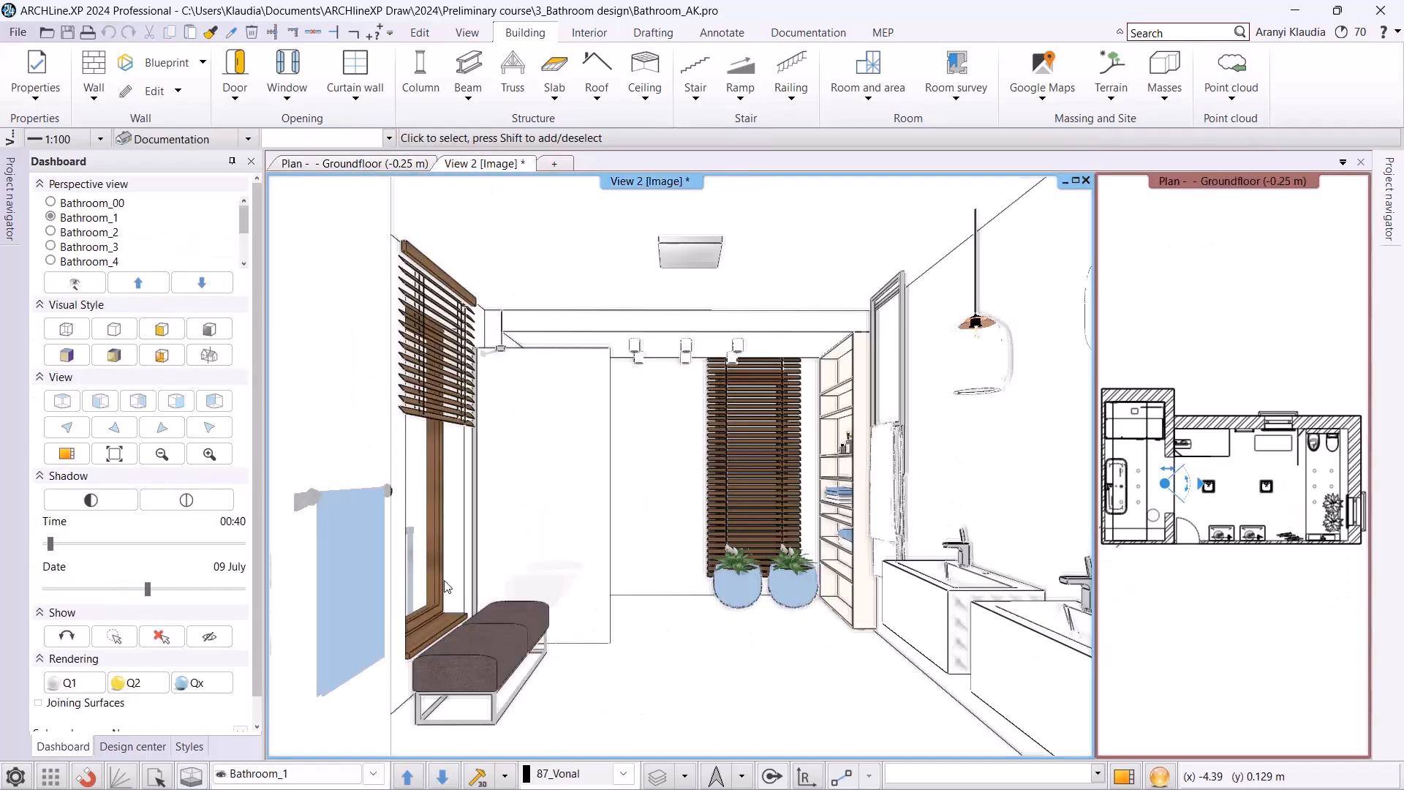
click(373, 773)
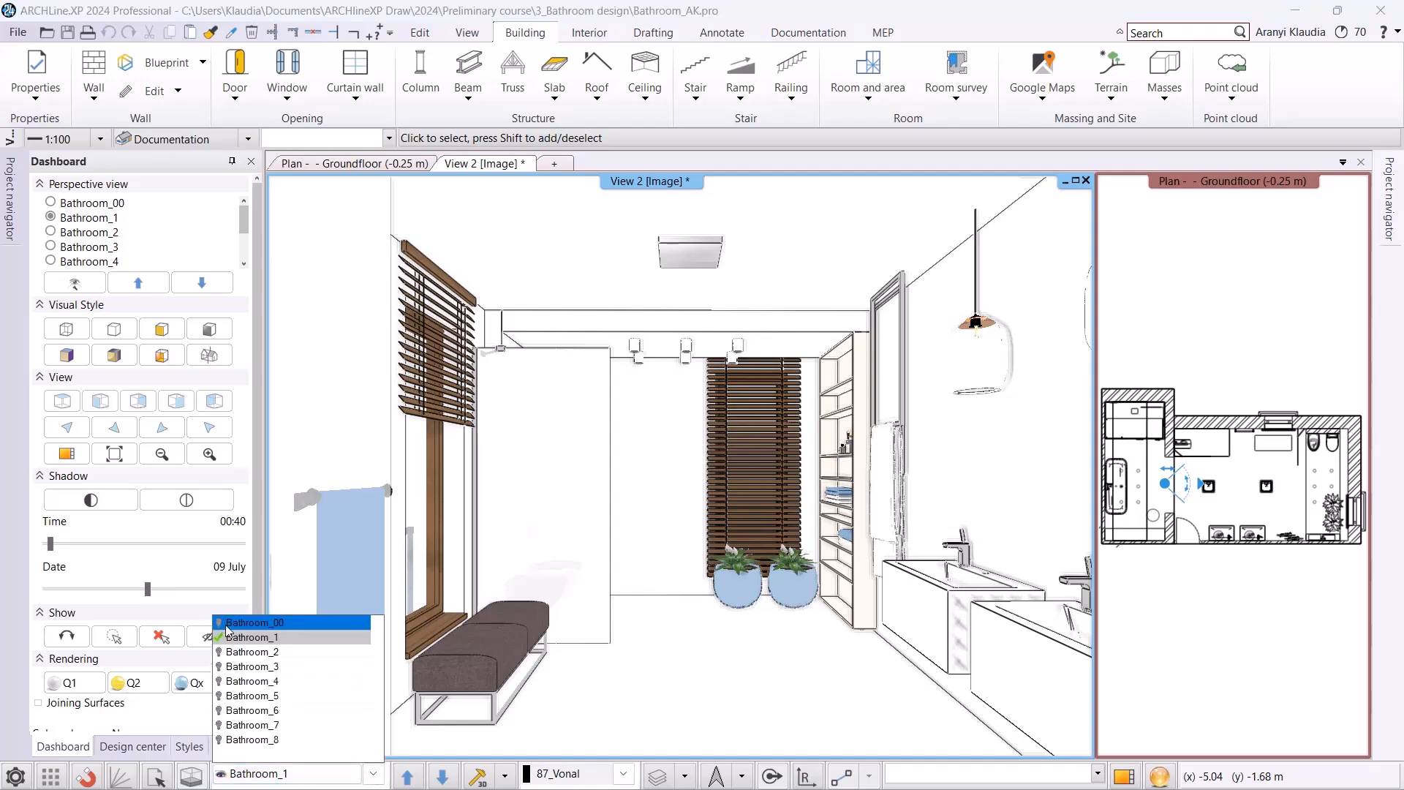
click(227, 631)
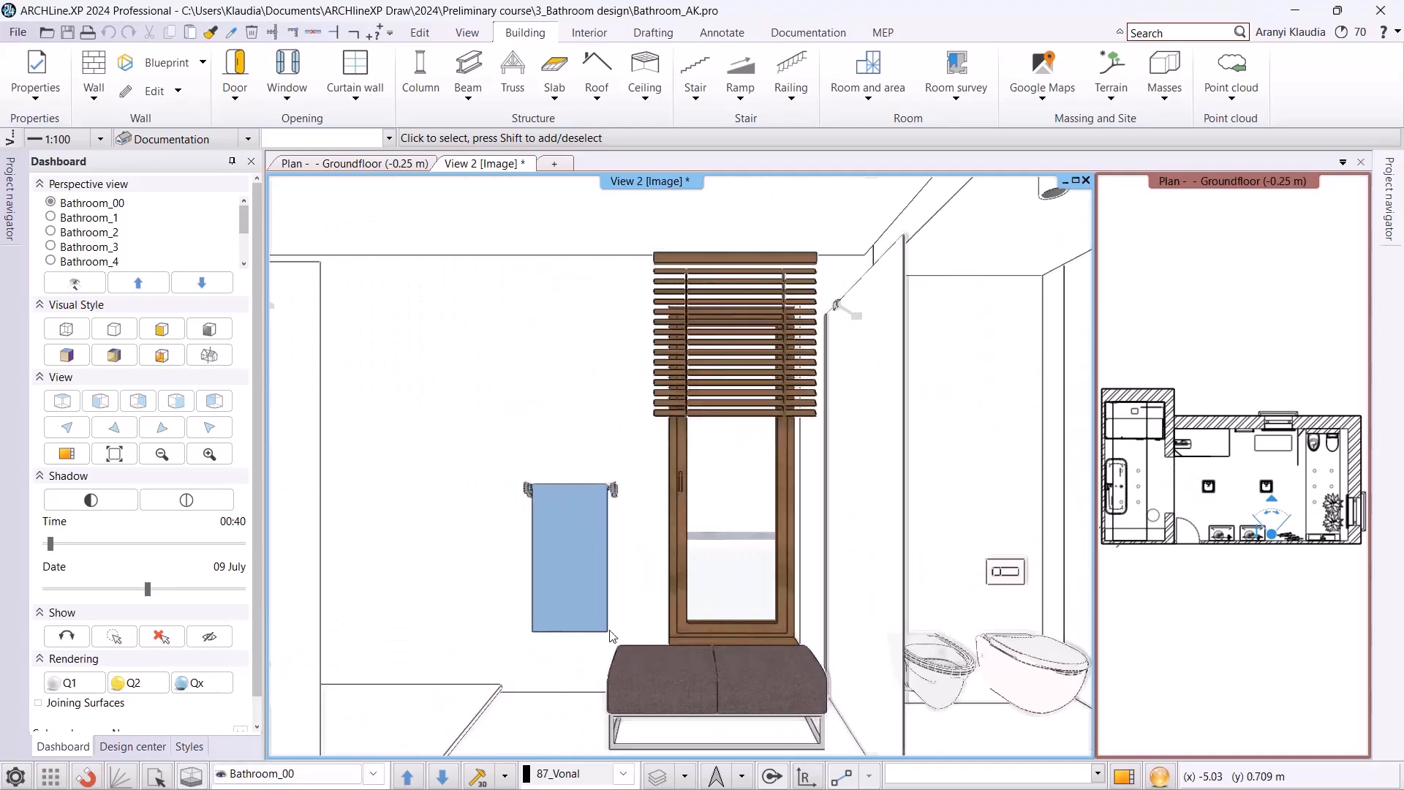
Create a Tiling on wall side layout for the main room's window wall beside the towel rail and place it above the ground floor plan.
click(423, 164)
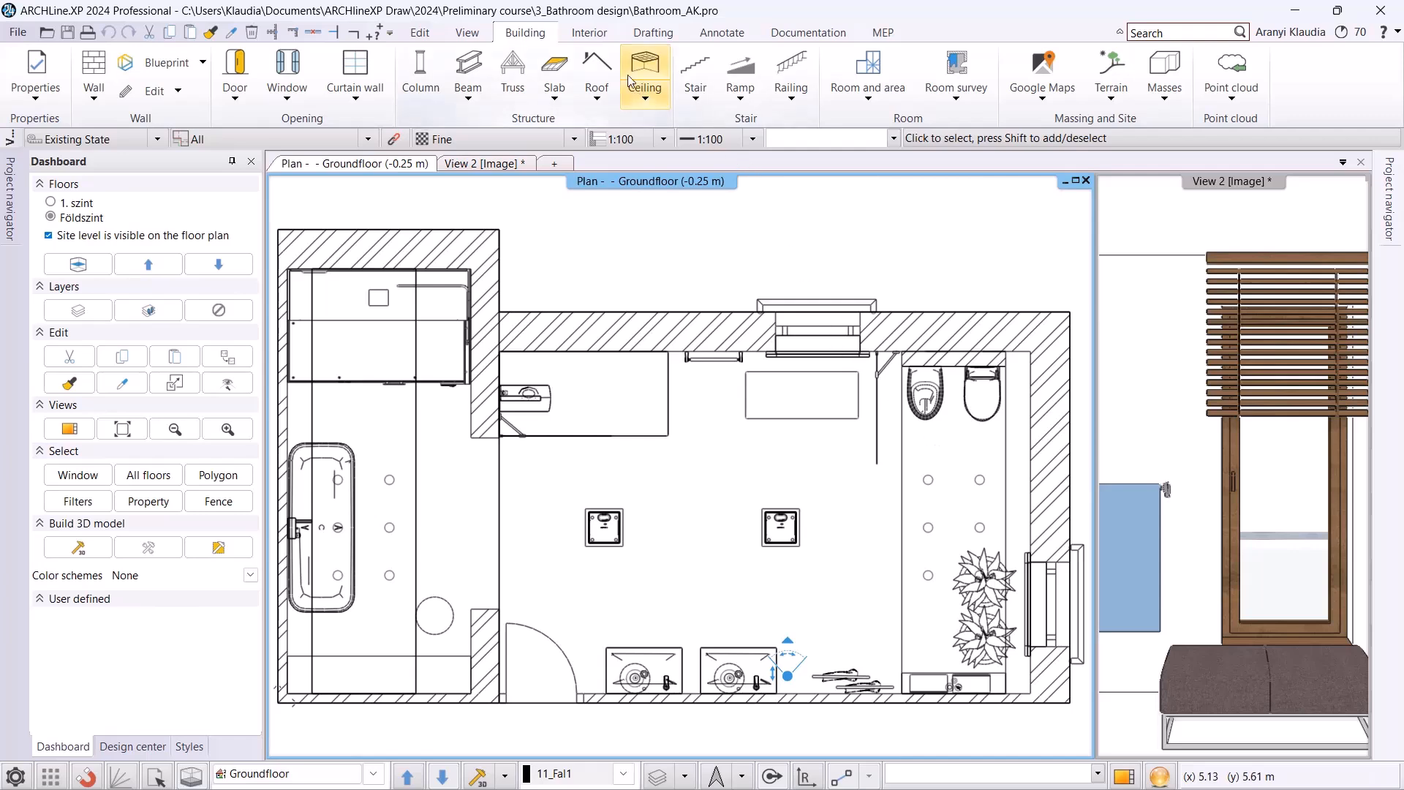
click(589, 32)
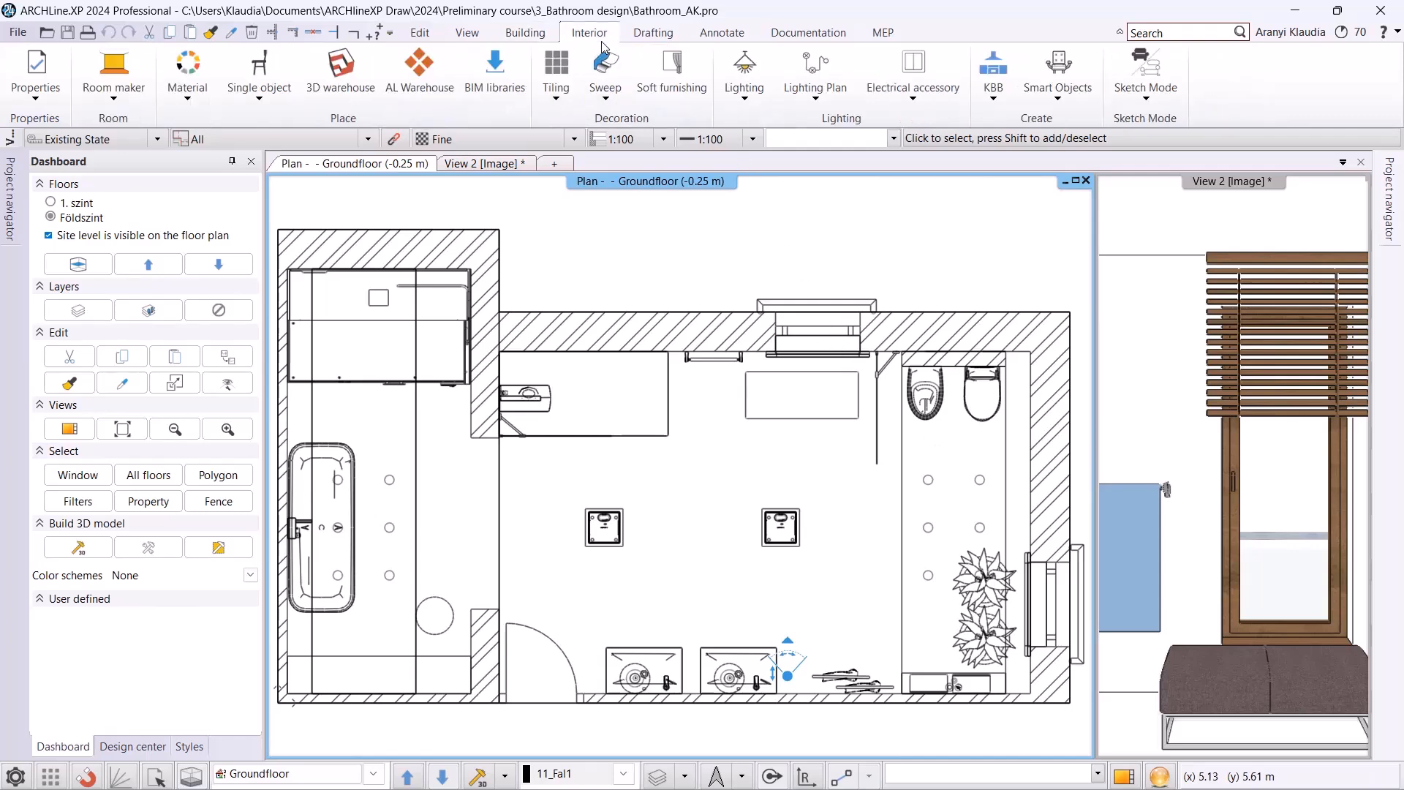
click(555, 108)
click(624, 208)
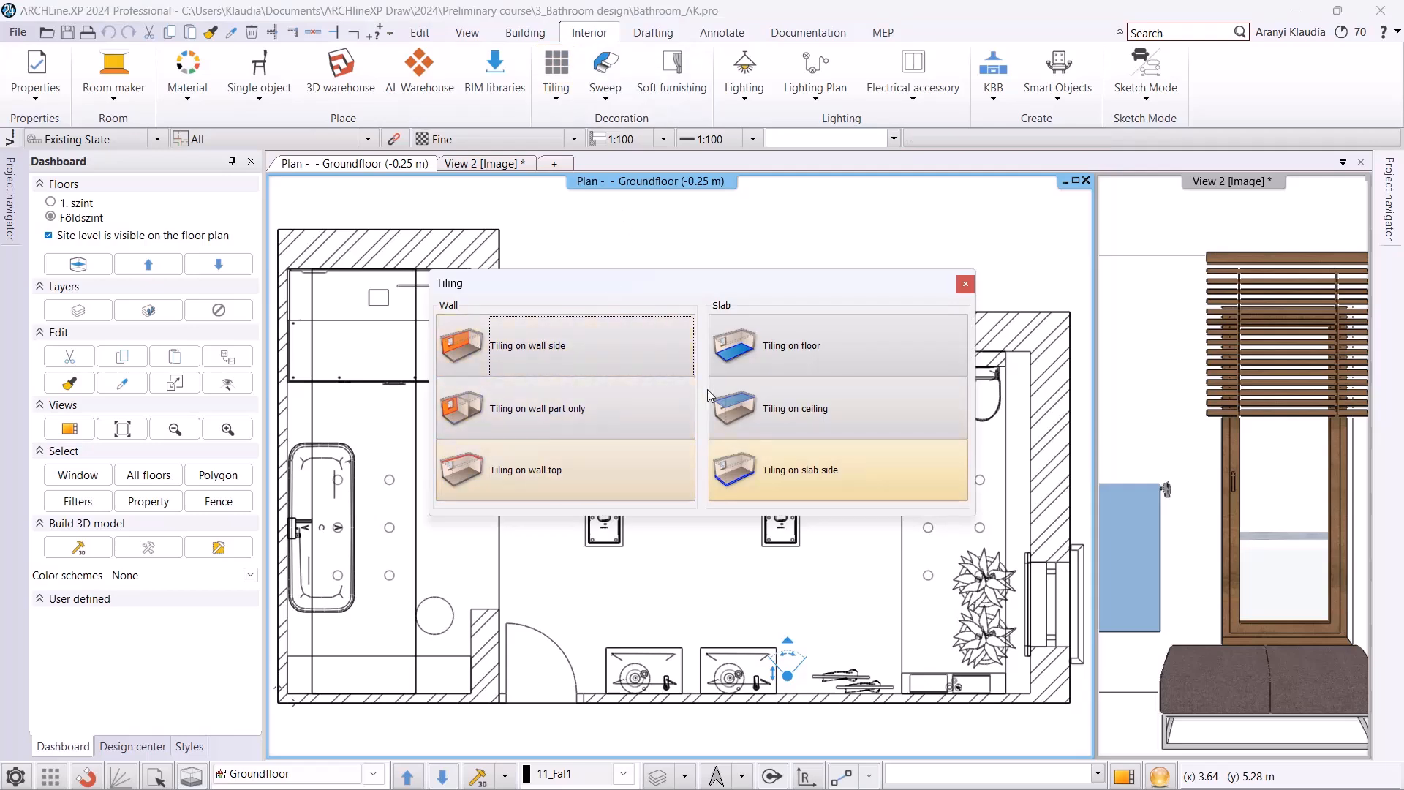
click(520, 354)
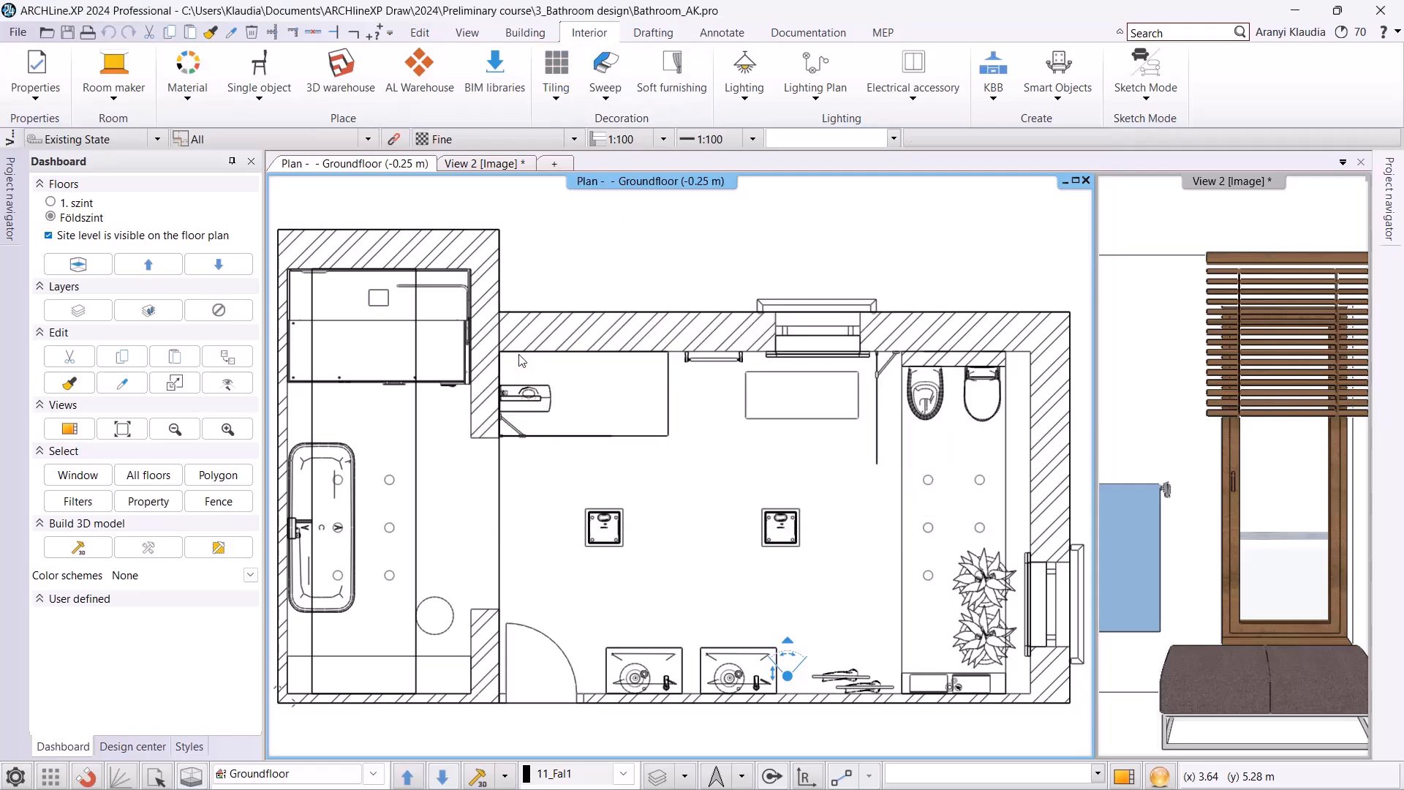
click(676, 352)
scroll(658, 409, down, 3)
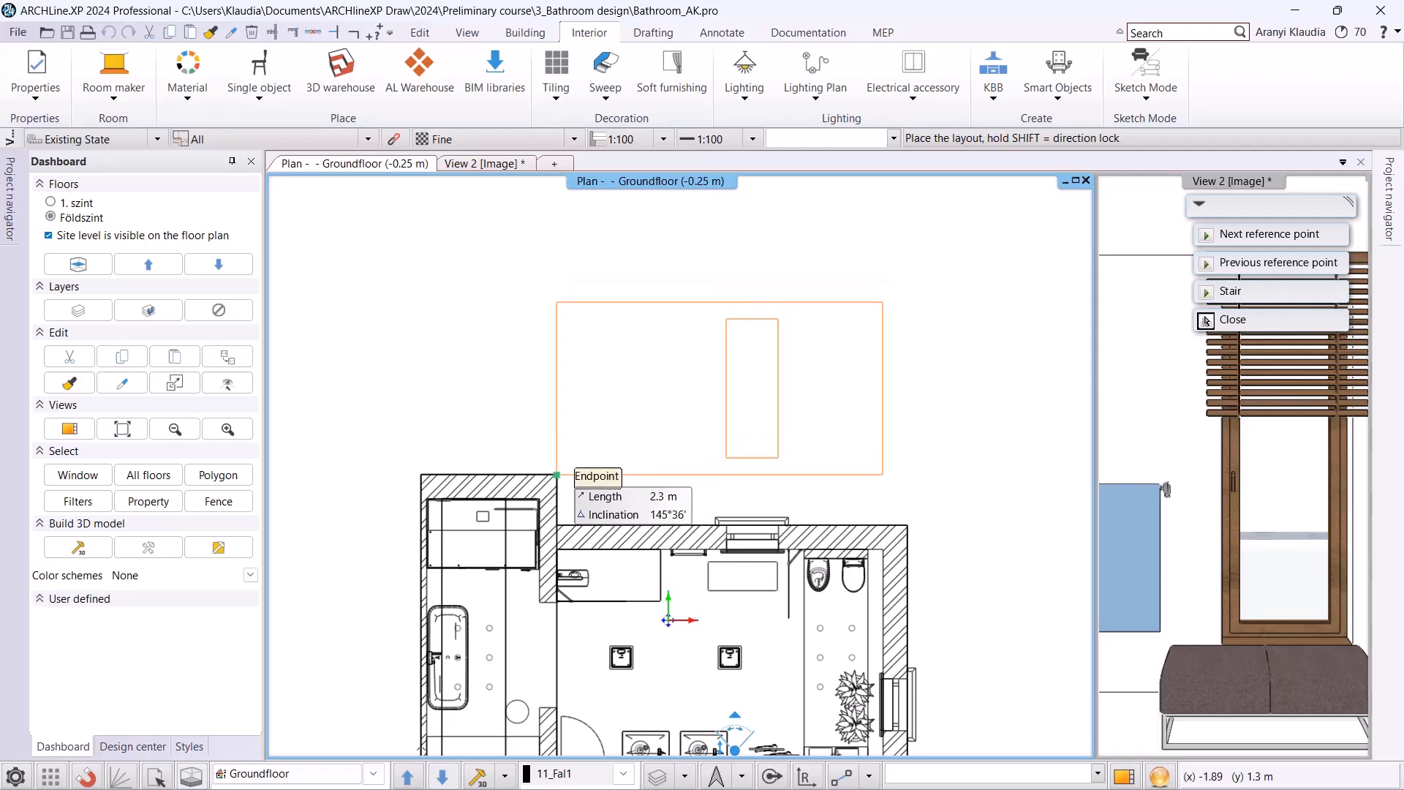
click(1206, 320)
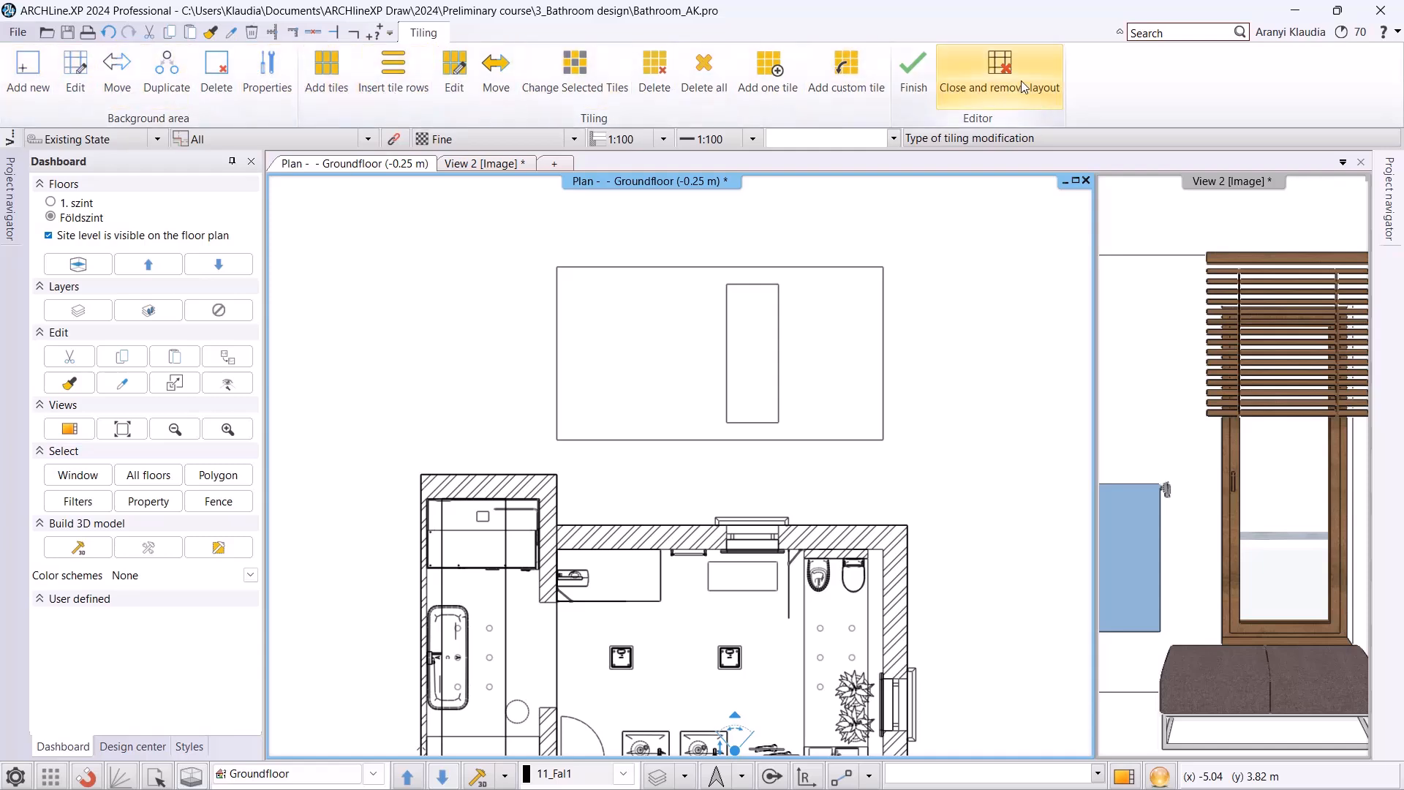
Add a background area as an 1800 mm high rectangle from the wall layout's lower-left corner to the near edge of the window.
click(40, 92)
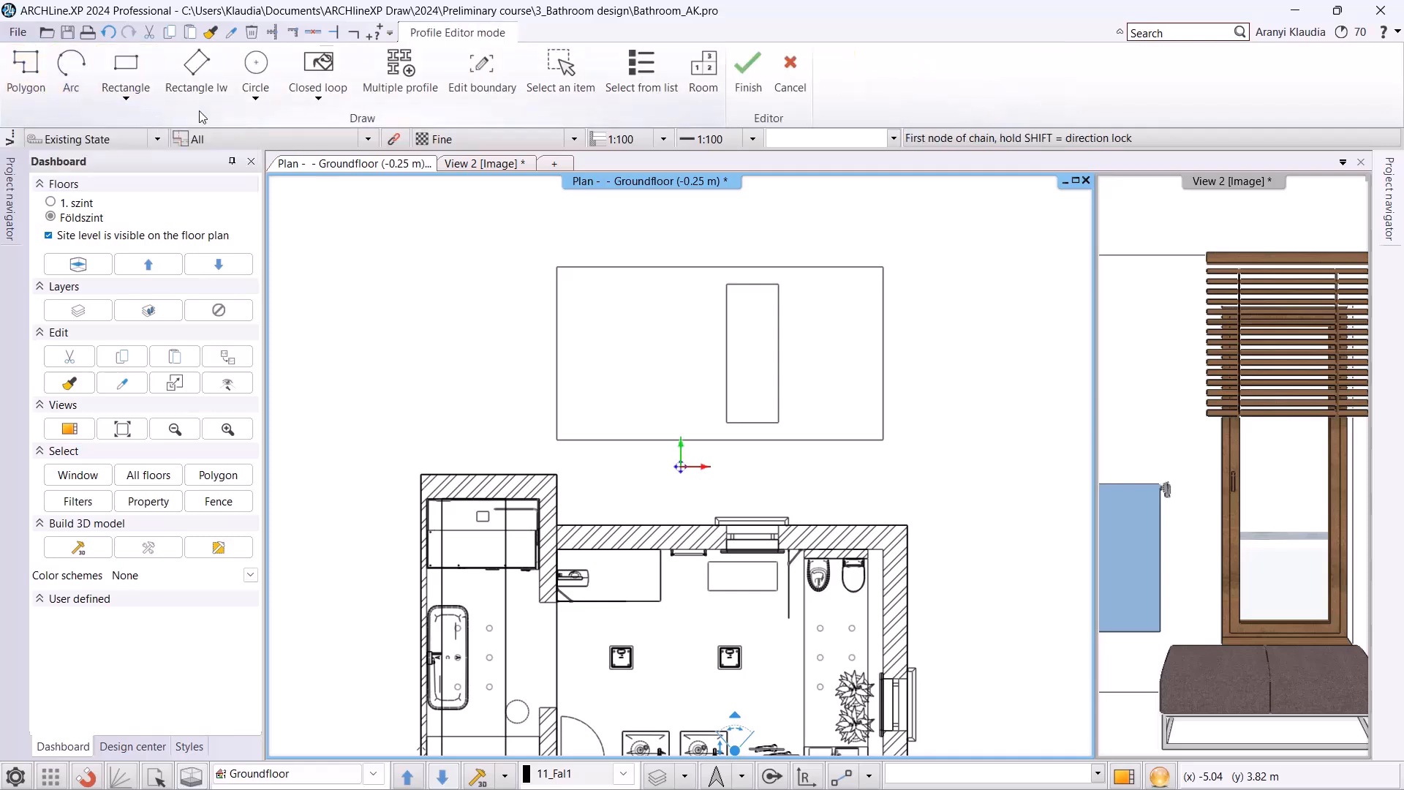
click(198, 73)
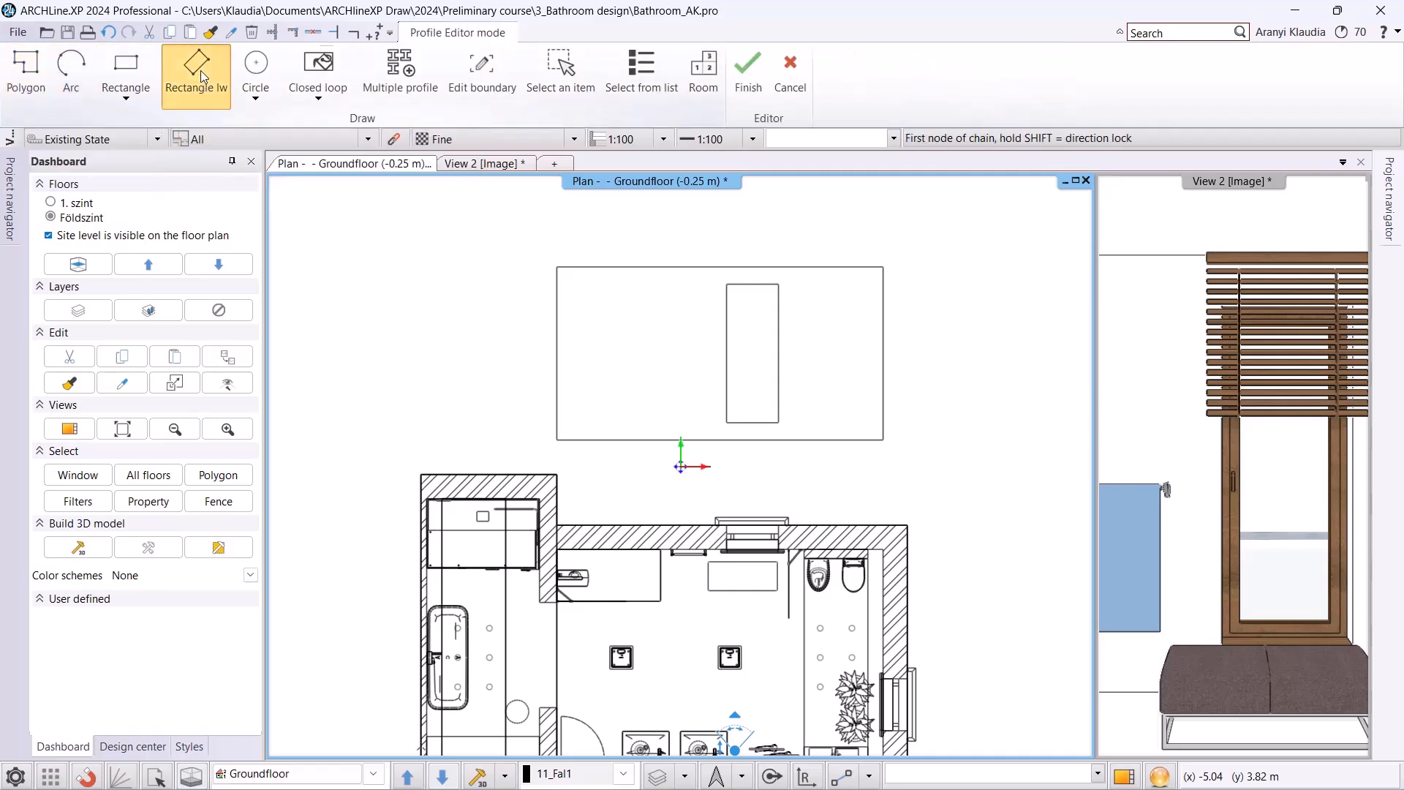
click(680, 466)
click(557, 441)
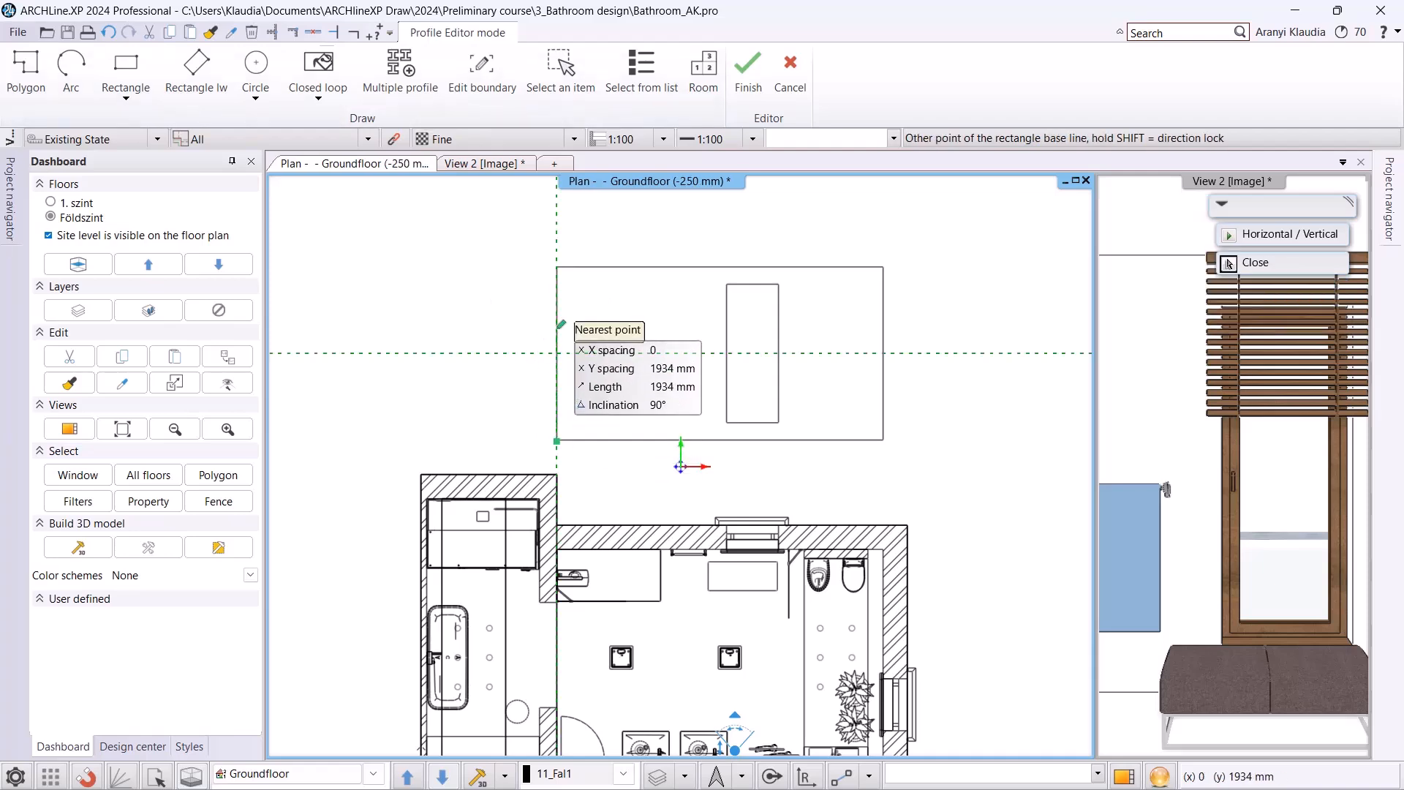
text(1800)
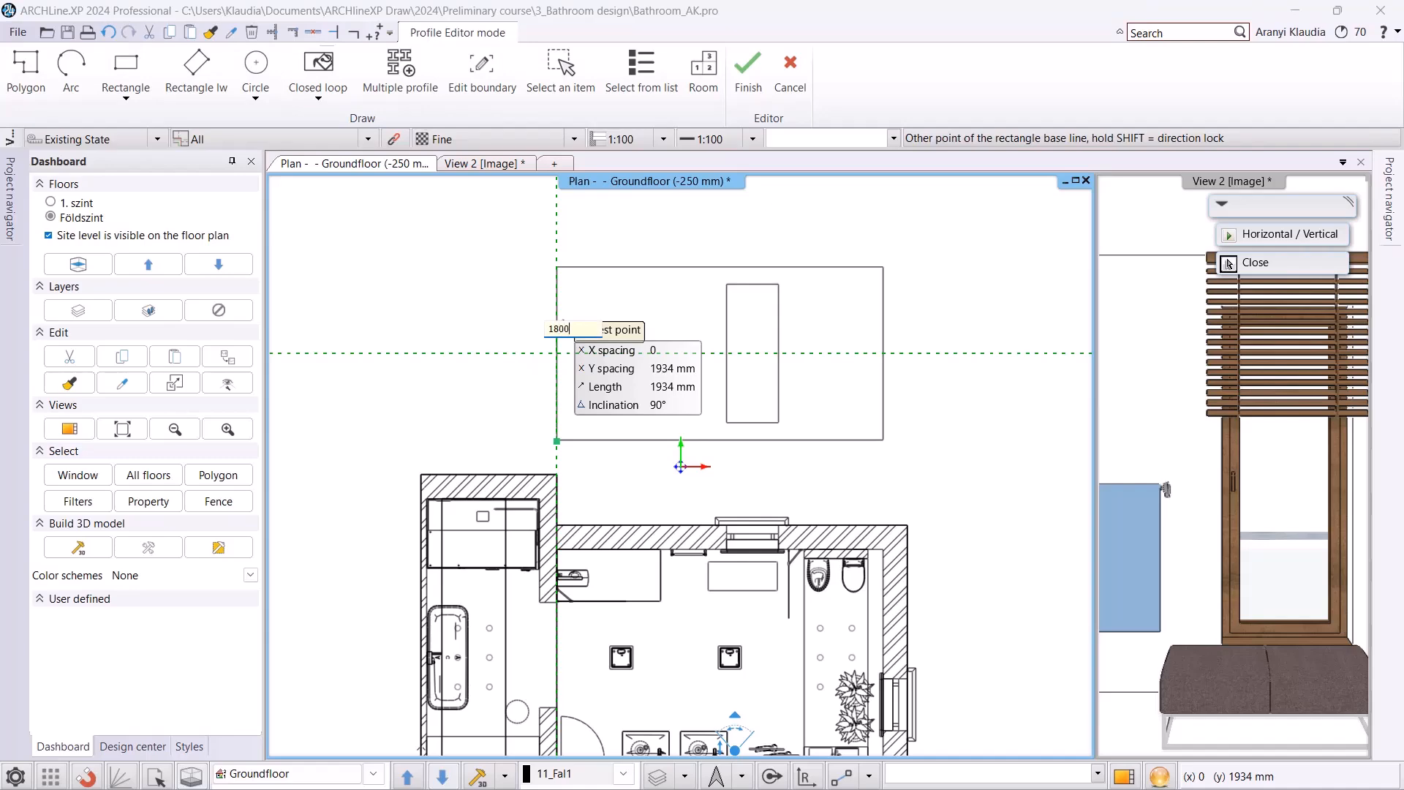
key(Return)
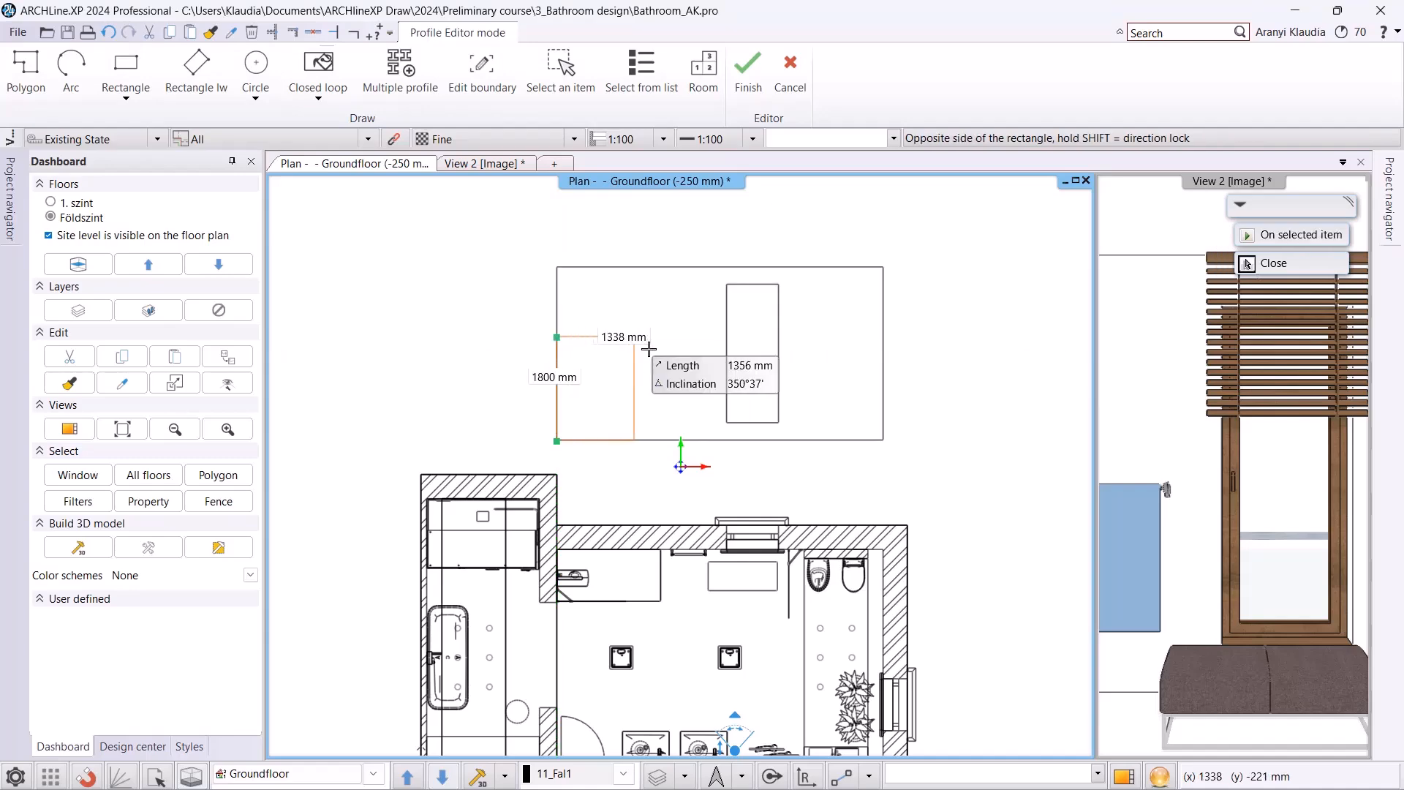
scroll(695, 346, up, 2)
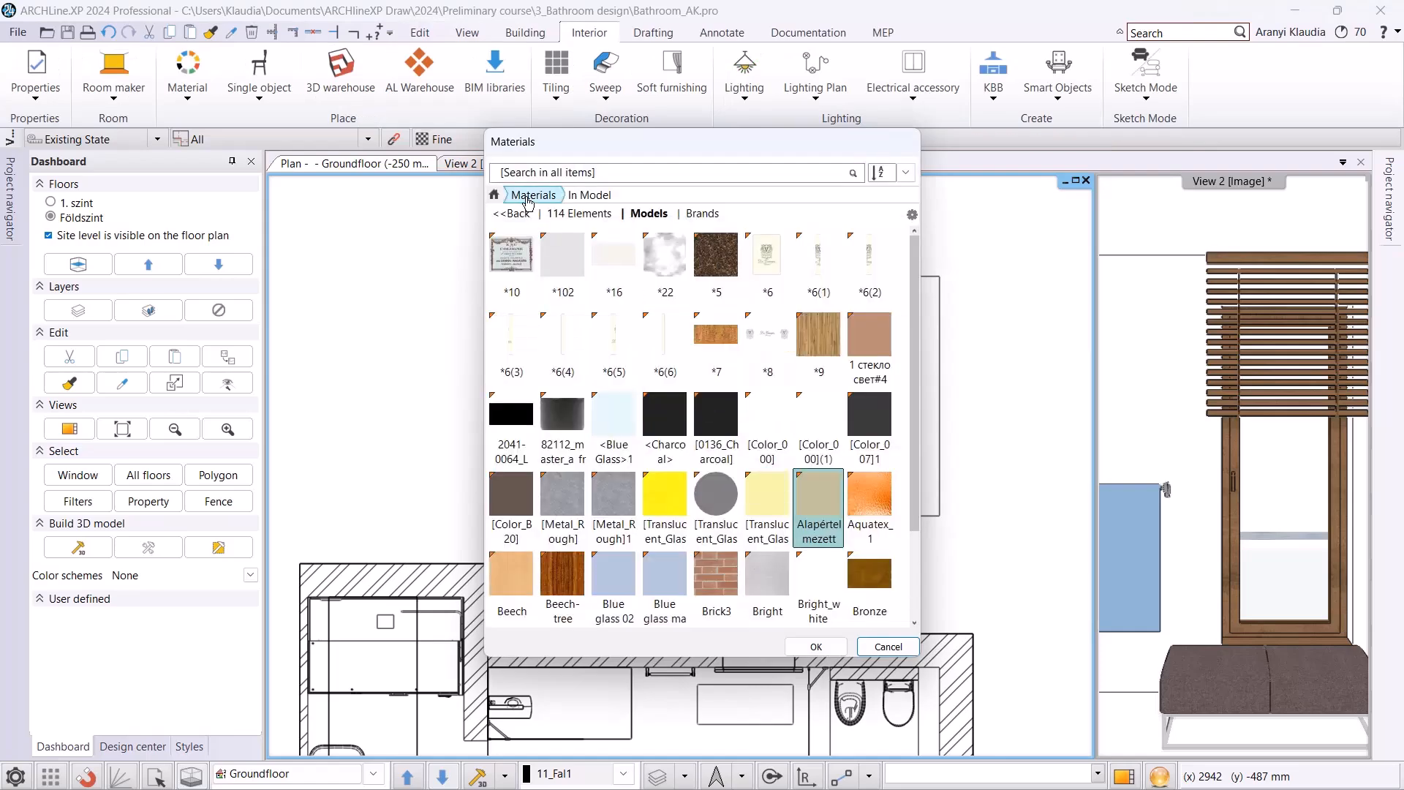
Search the materials for "white" and assign White to the new background area.
click(500, 199)
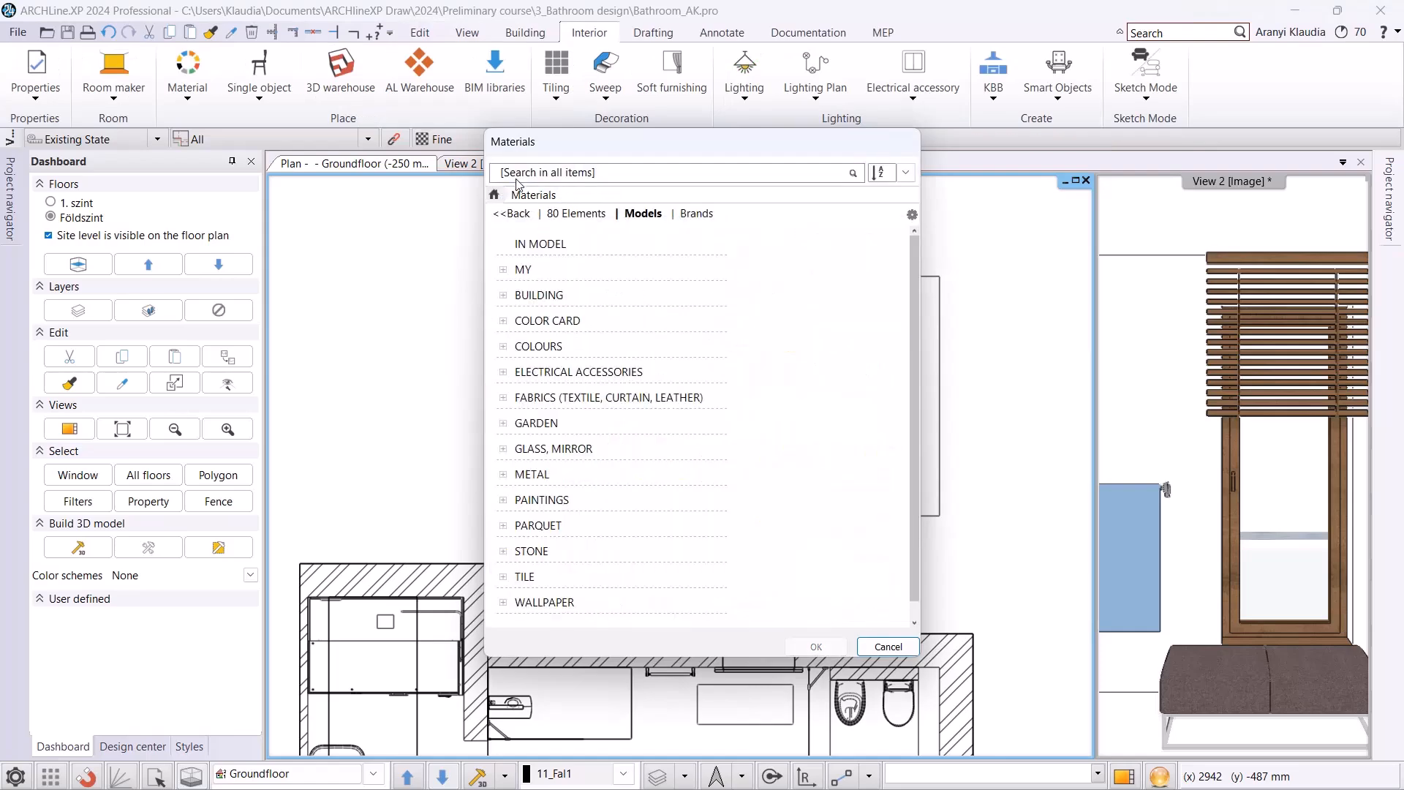
click(512, 176)
text(whit)
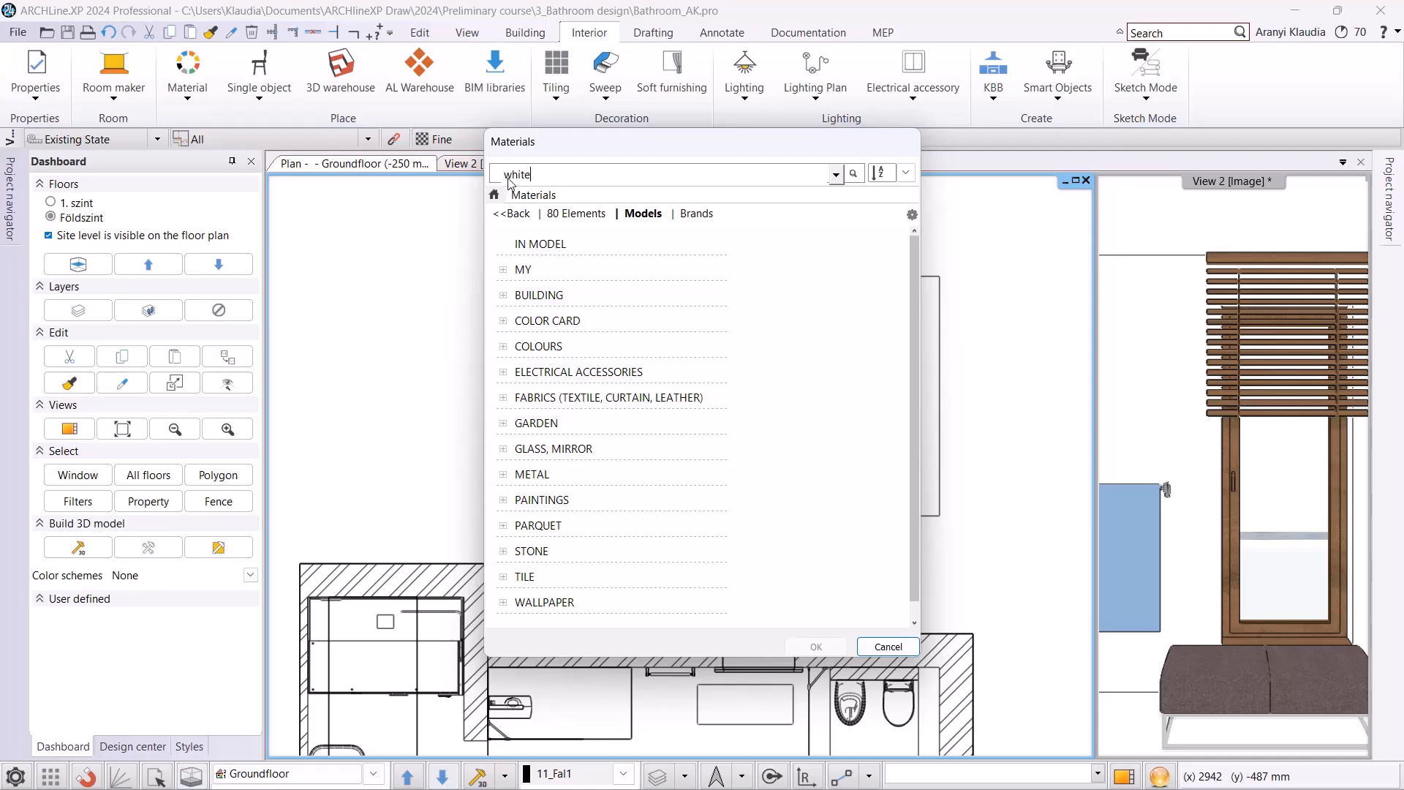
text(e)
key(Return)
click(760, 581)
click(816, 647)
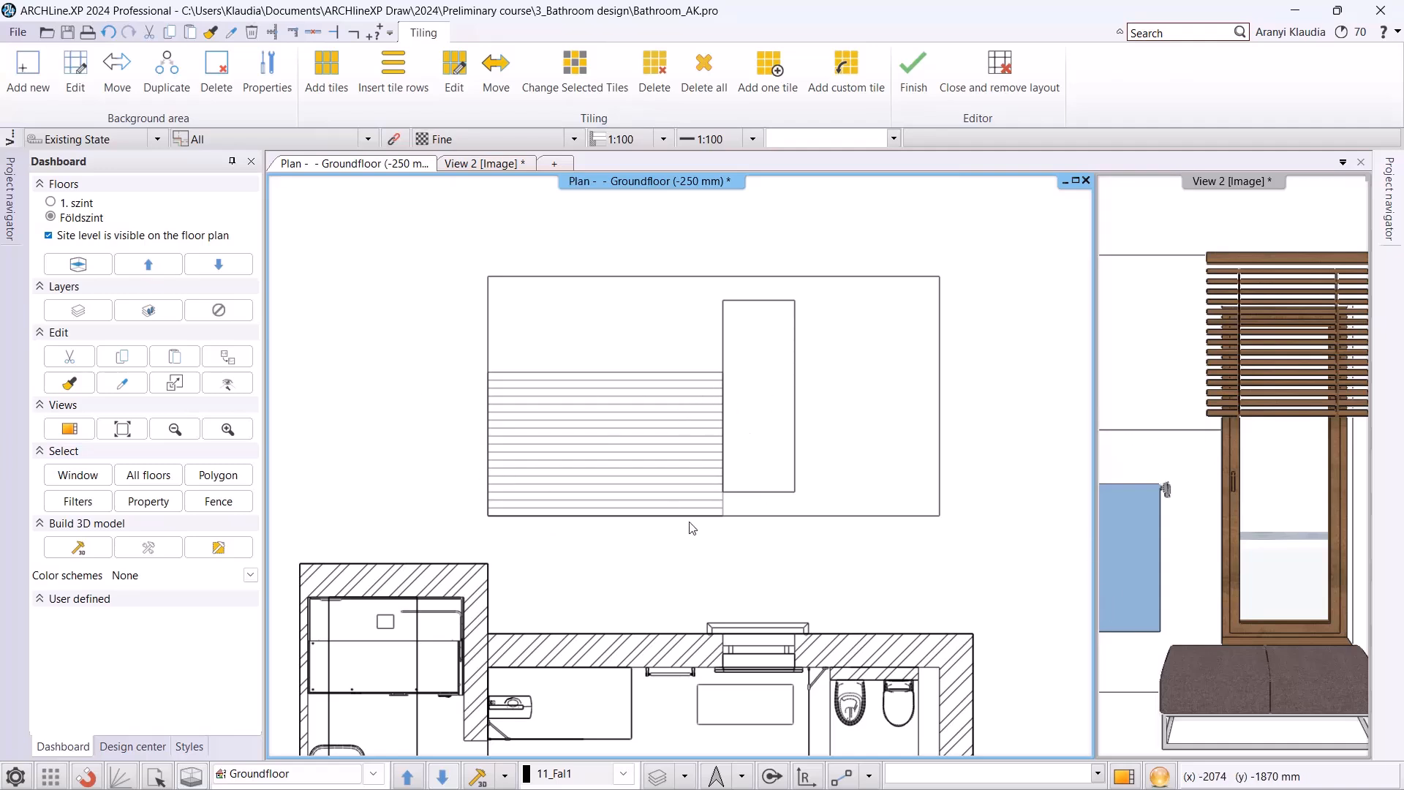
Start adding tiles on the new background area, searching for "architect" and choosing ARCHITECT_GRANIT_30_30_2 as the tile material.
click(337, 89)
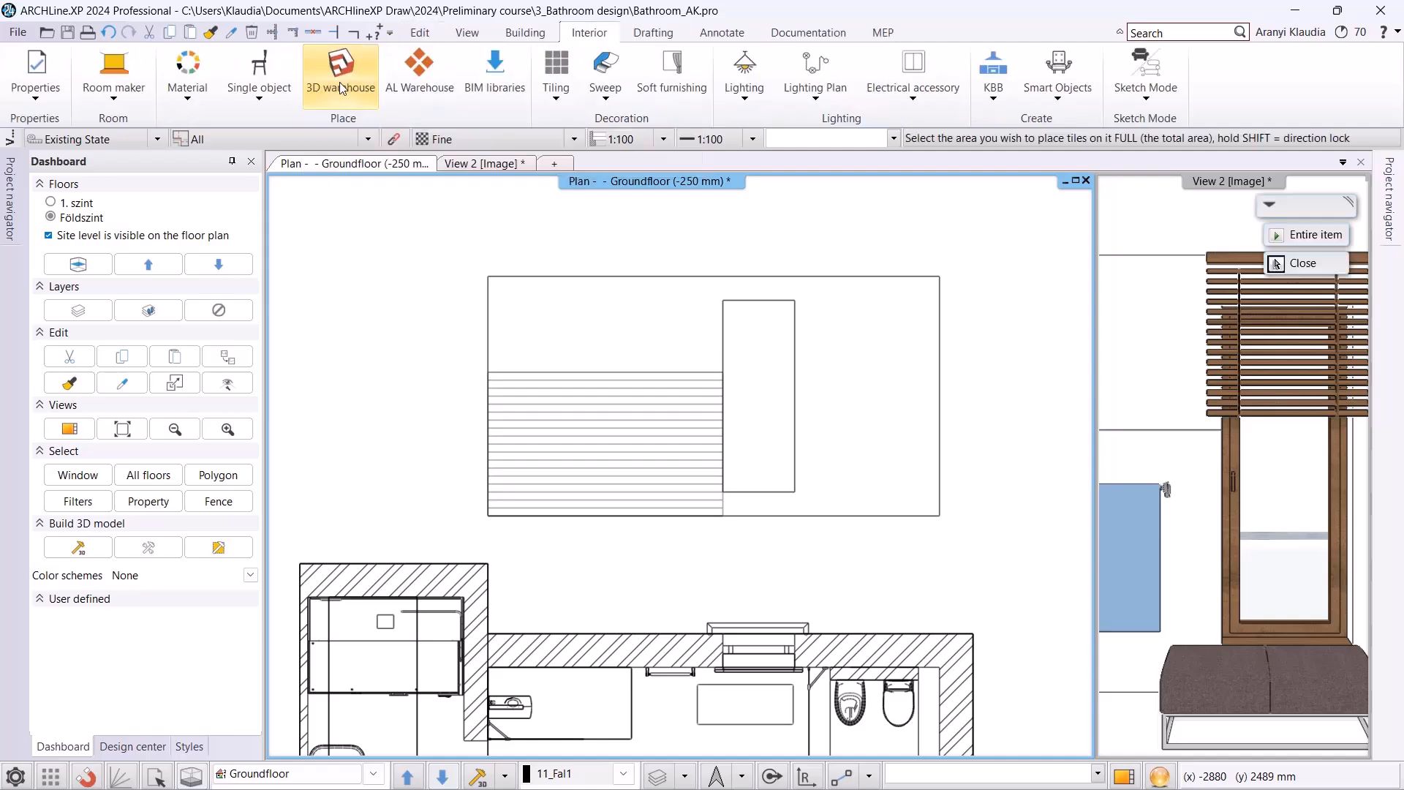
click(604, 435)
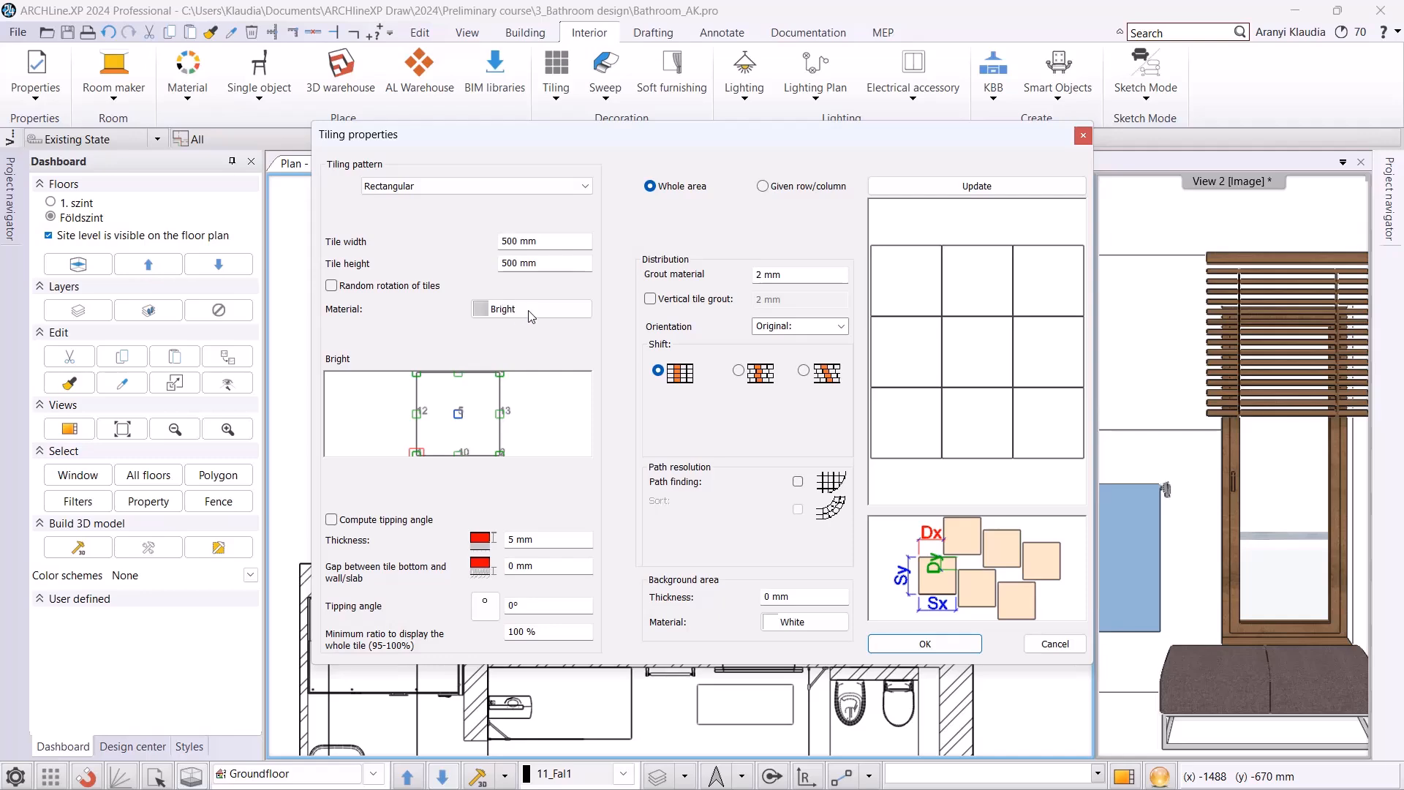
click(531, 309)
click(494, 196)
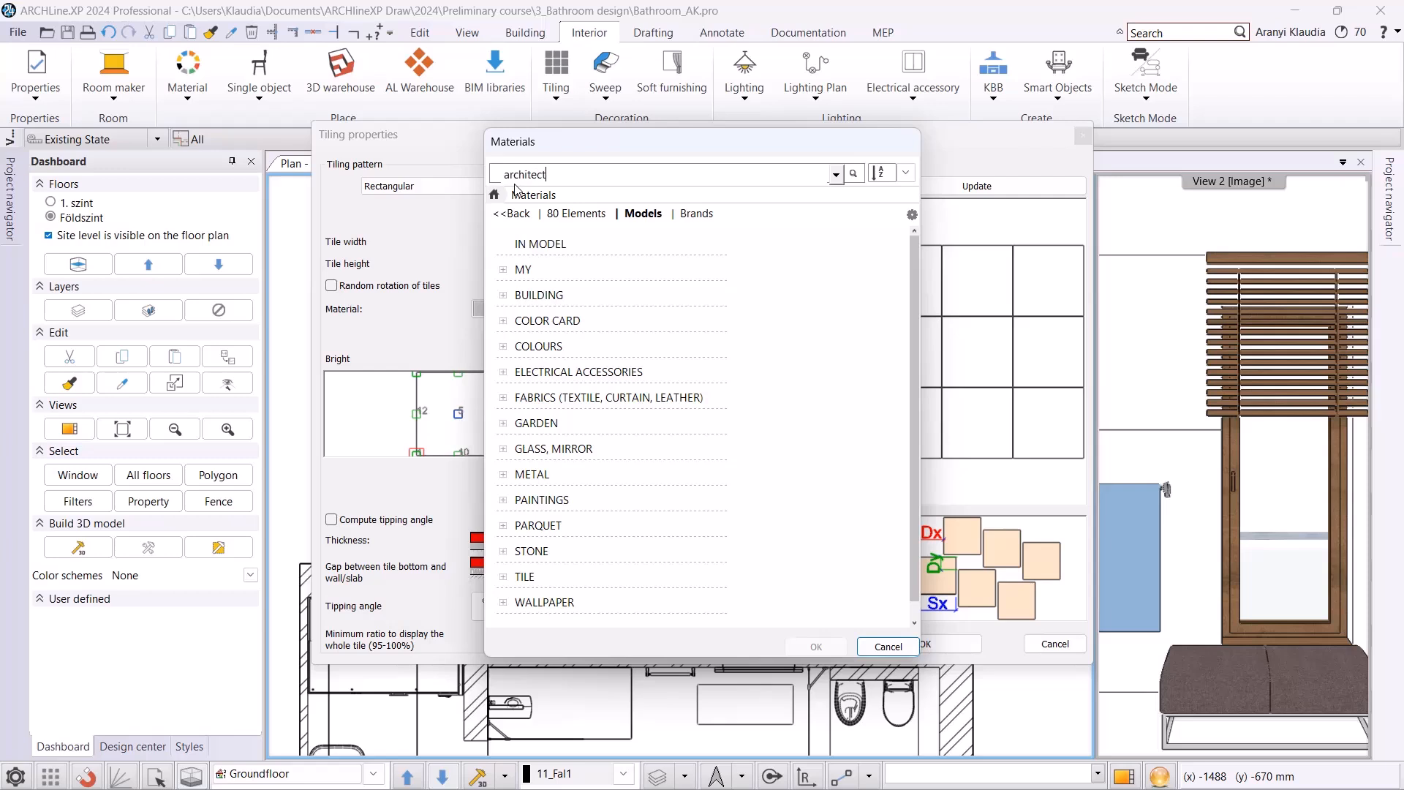
key(Return)
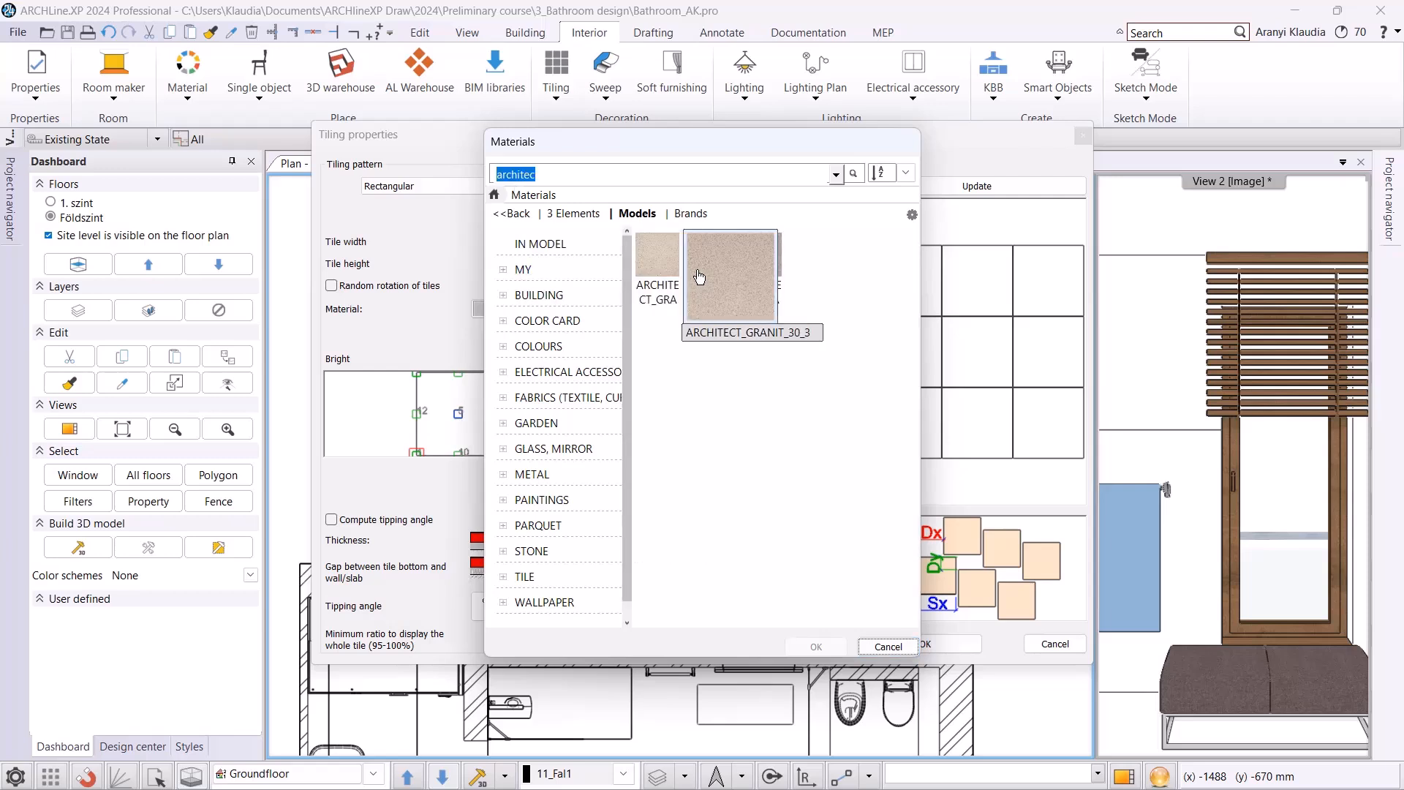
click(816, 647)
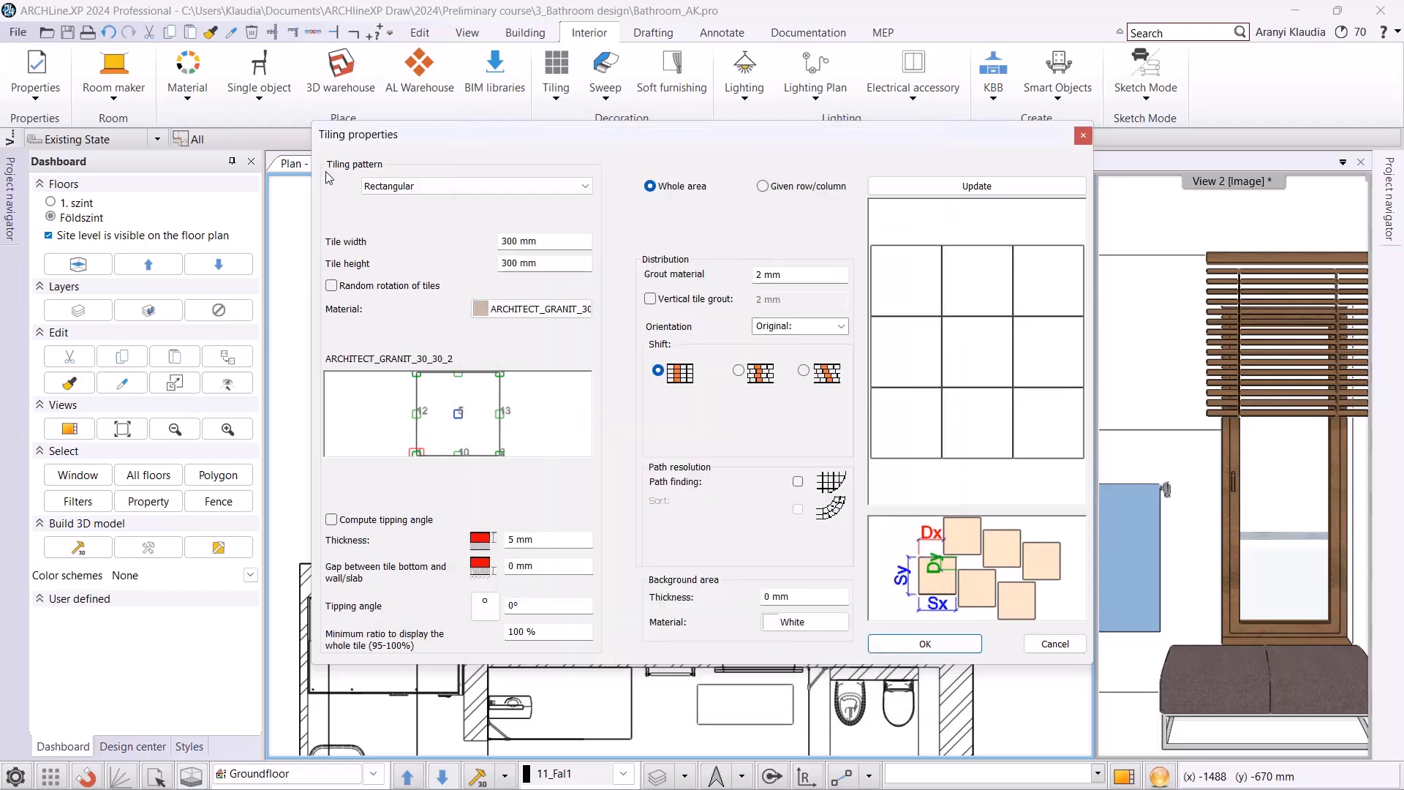
Set the tile width to 600 mm and the tile height to 200 mm.
drag(555, 241, 435, 241)
text(600)
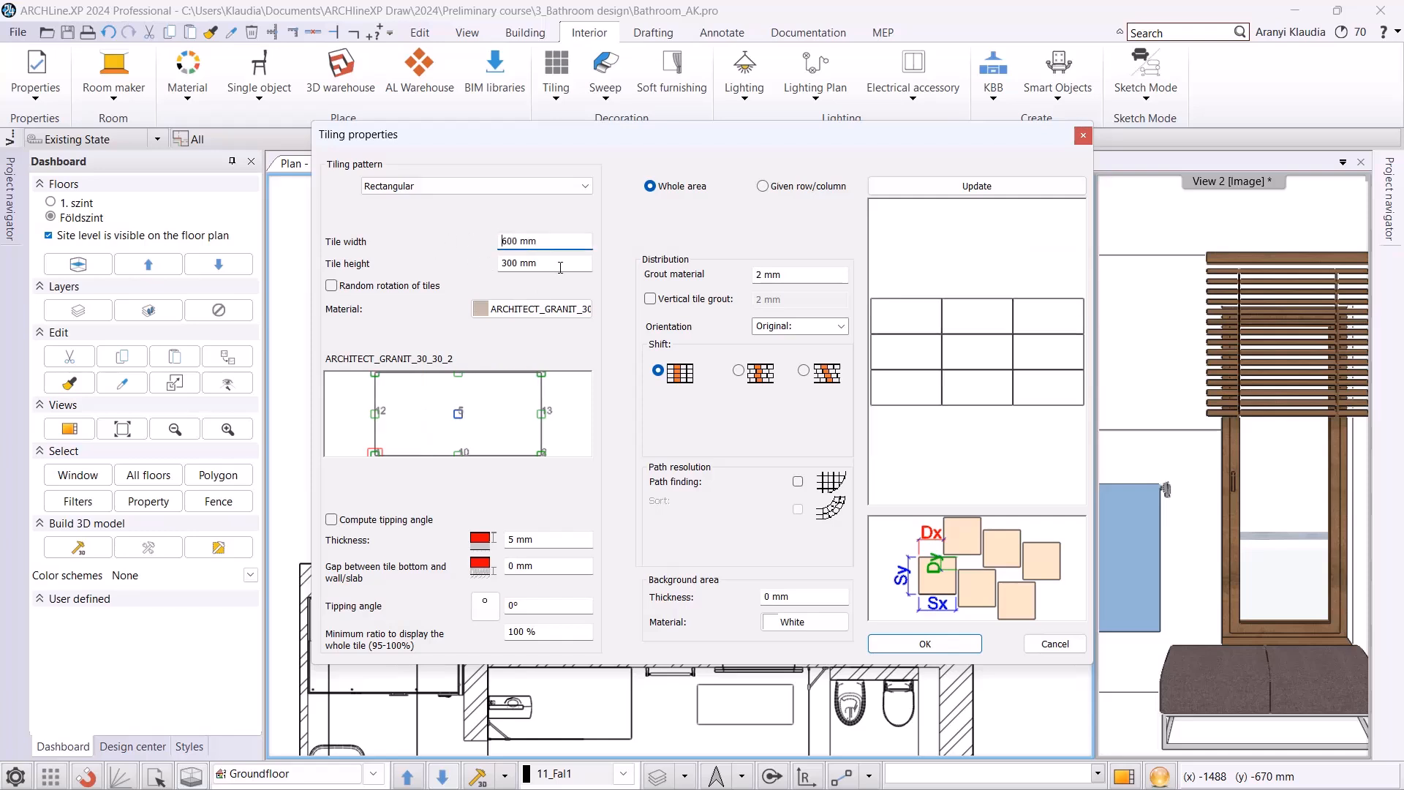
drag(555, 263, 301, 261)
text(200)
key(Return)
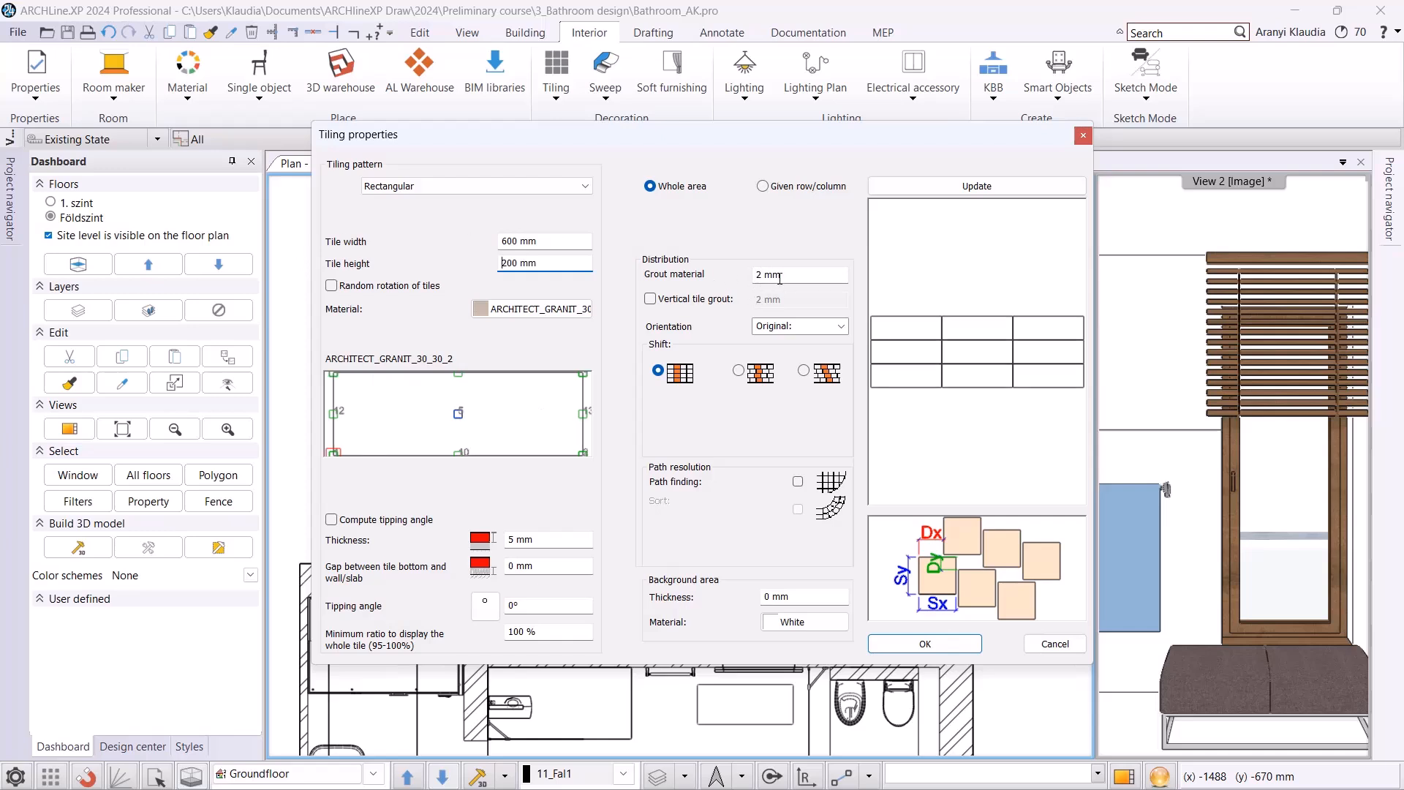
click(842, 327)
click(842, 328)
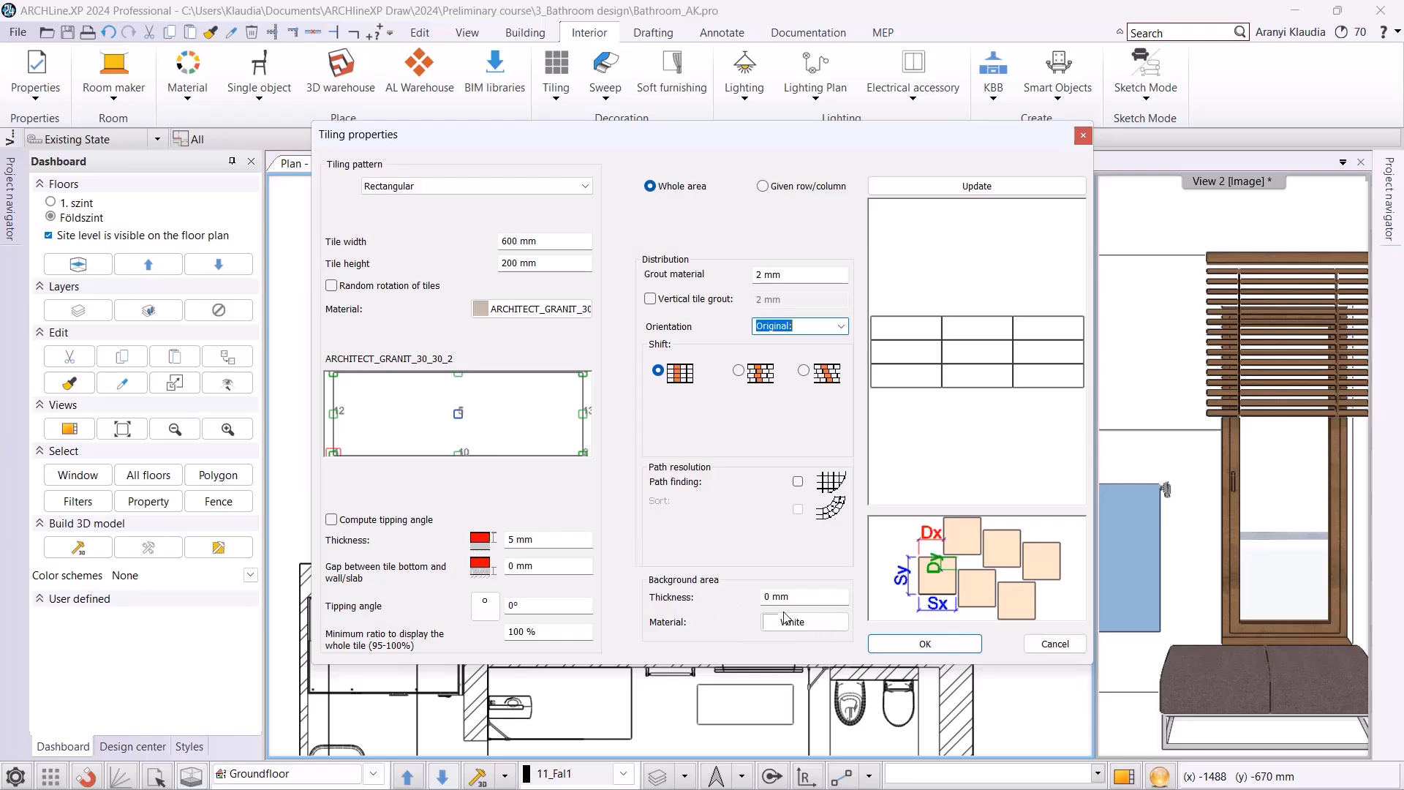
Apply the tile properties and place the tiling from the background area's upper-left corner with 0° rotation.
click(923, 644)
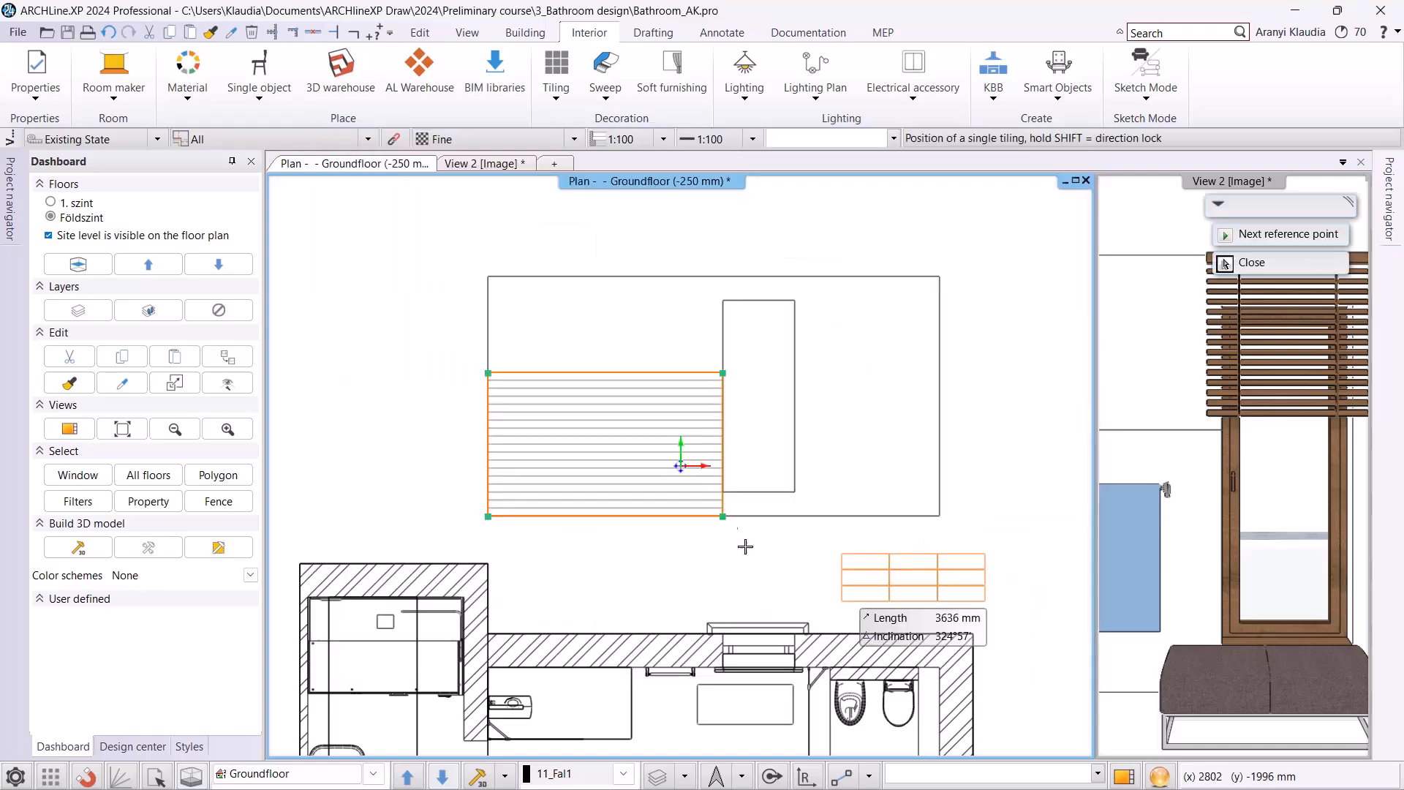
scroll(681, 466, up, 2)
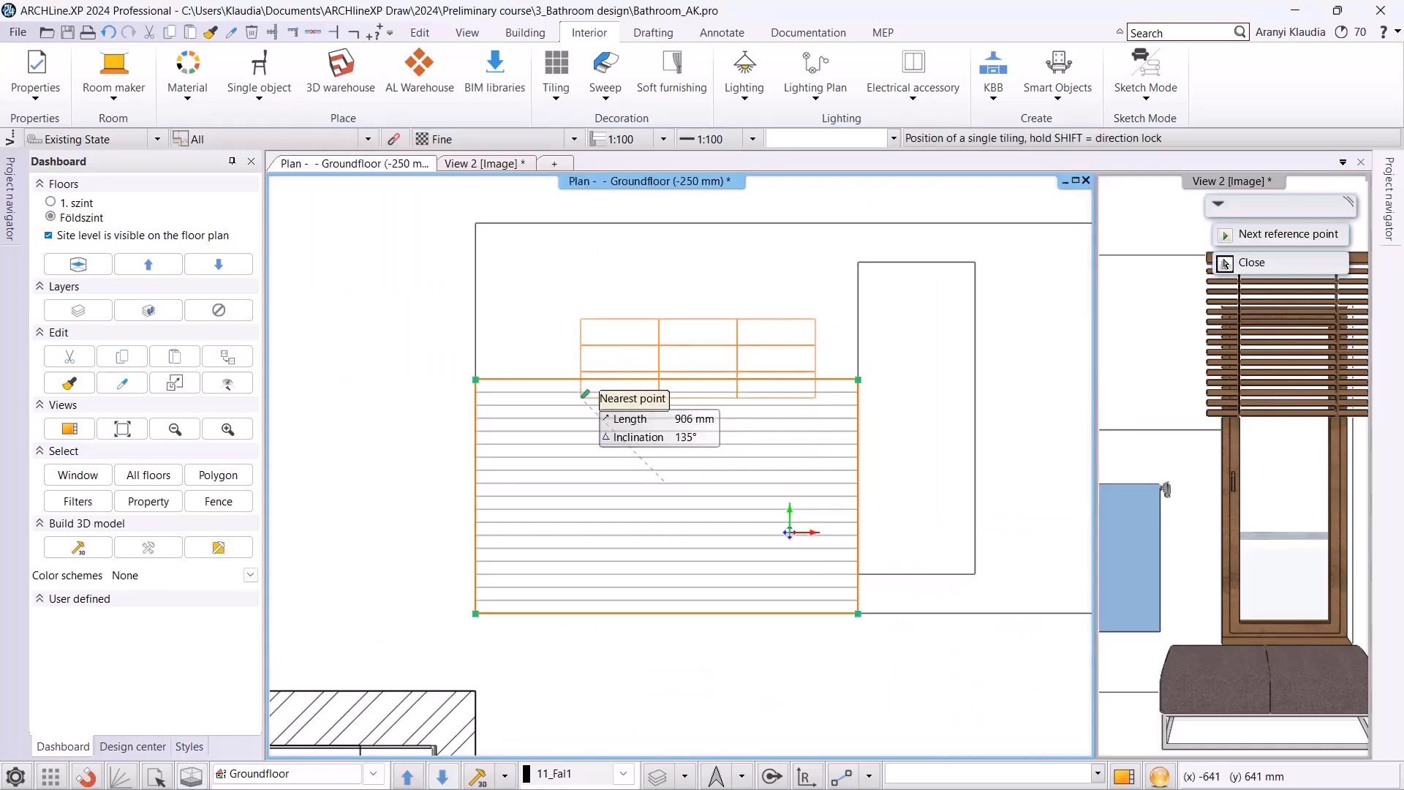
click(477, 380)
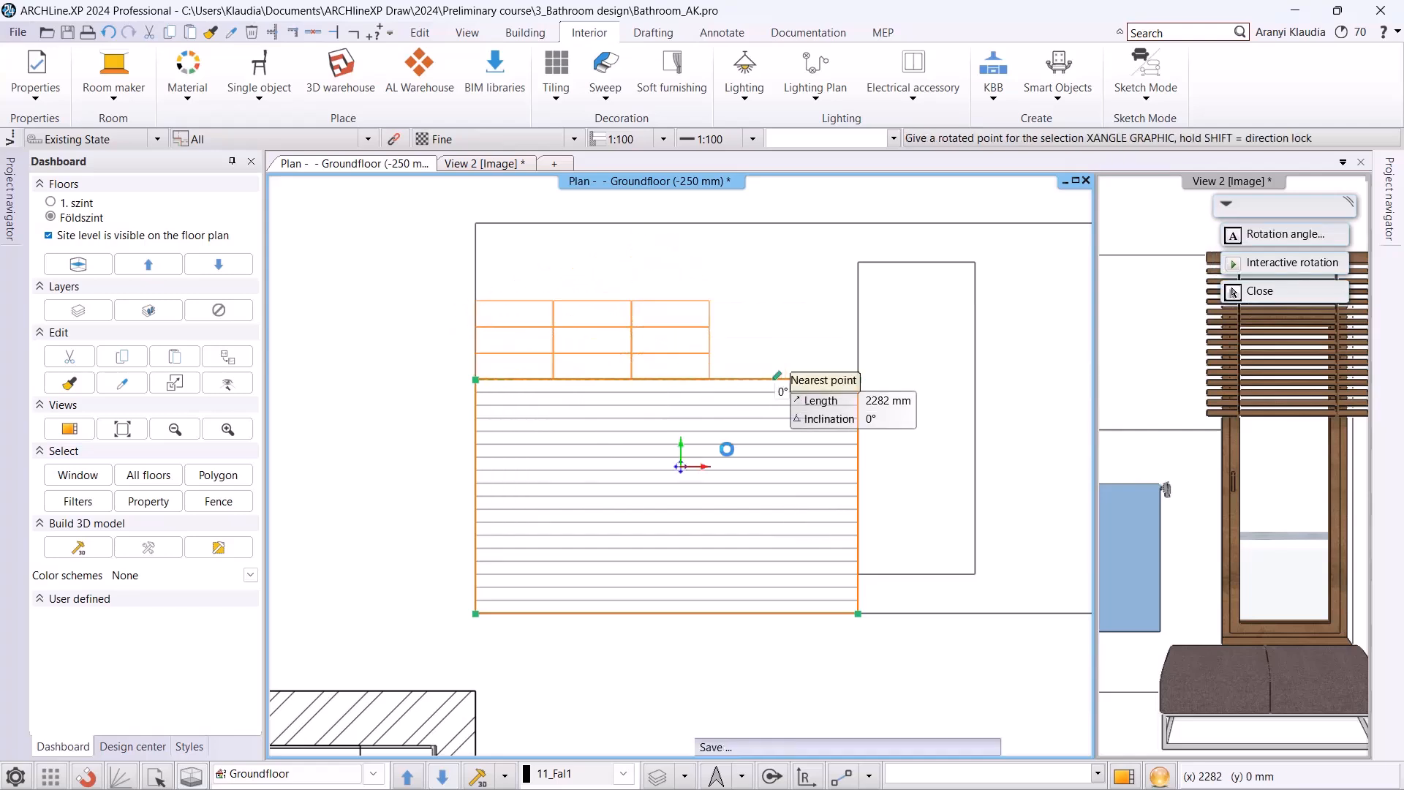
click(721, 464)
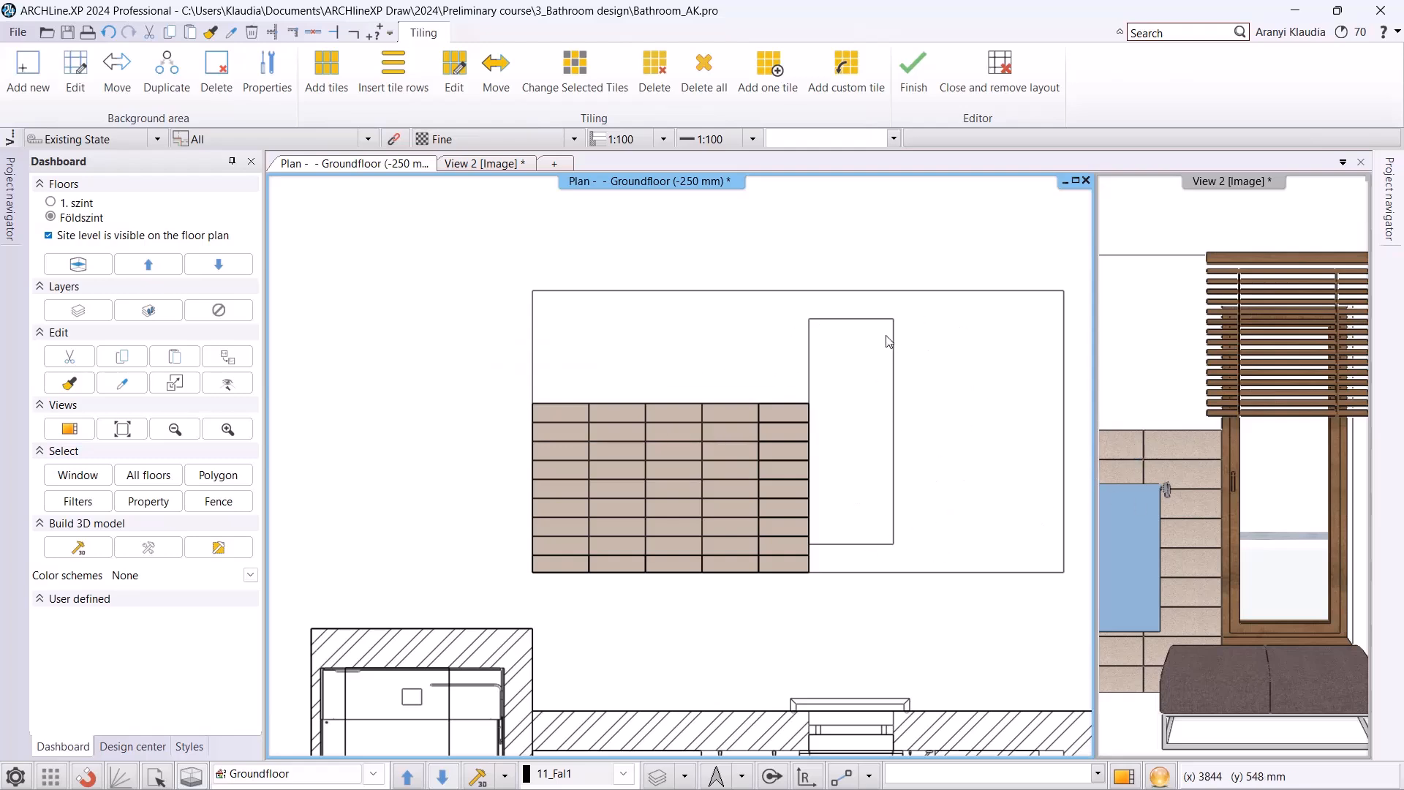
Add a background area on the untiled rest of the wall layout, using the closed-loop option Point of profile and islands.
click(28, 67)
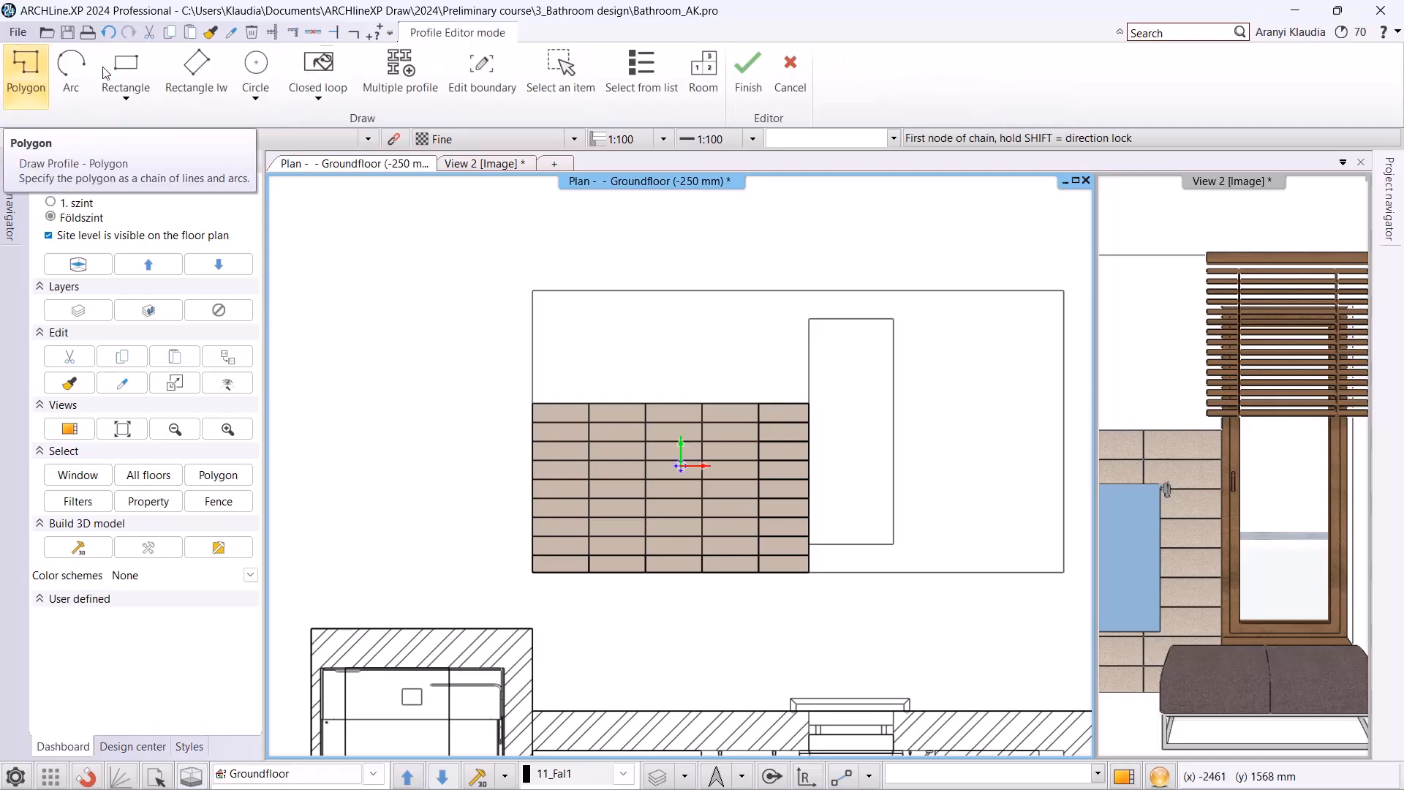
click(333, 98)
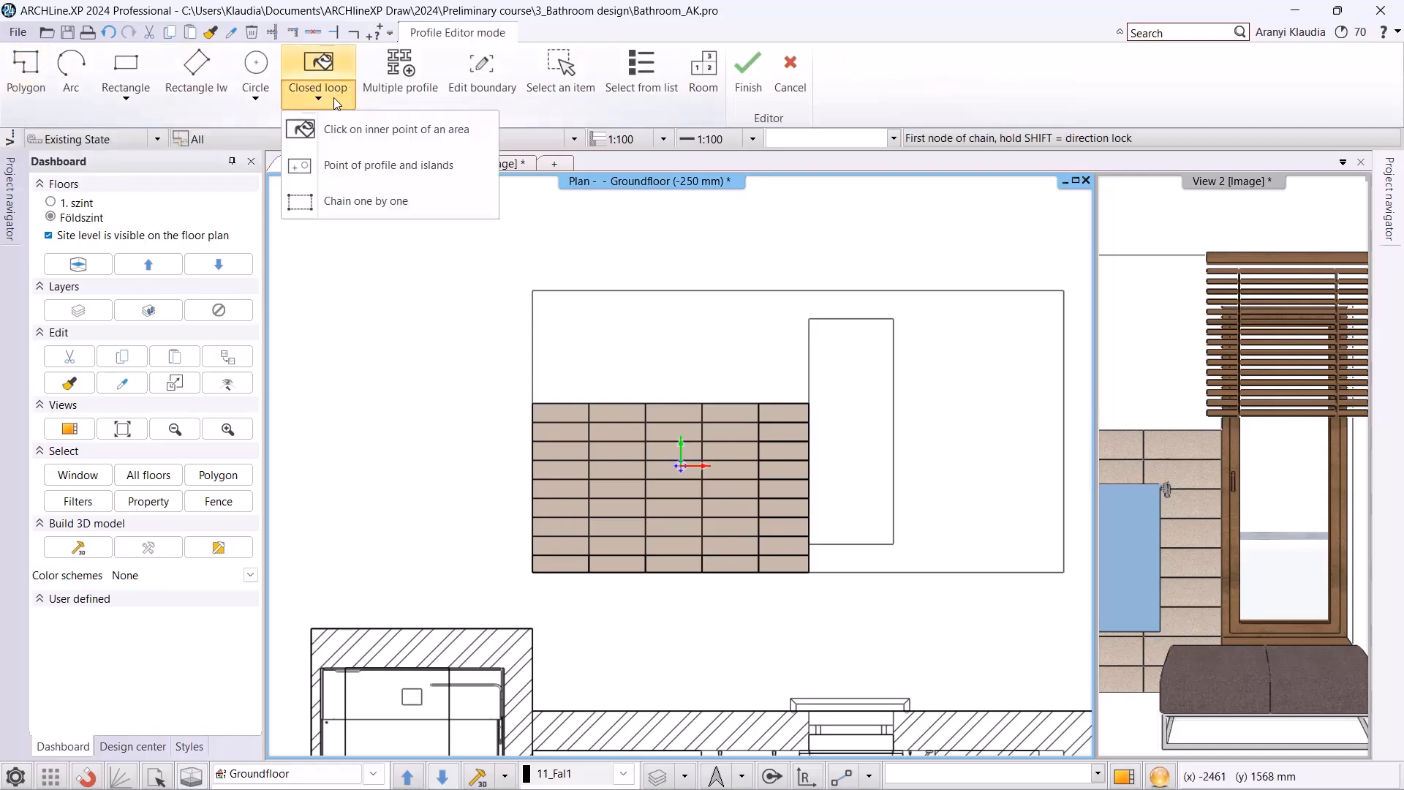
click(340, 166)
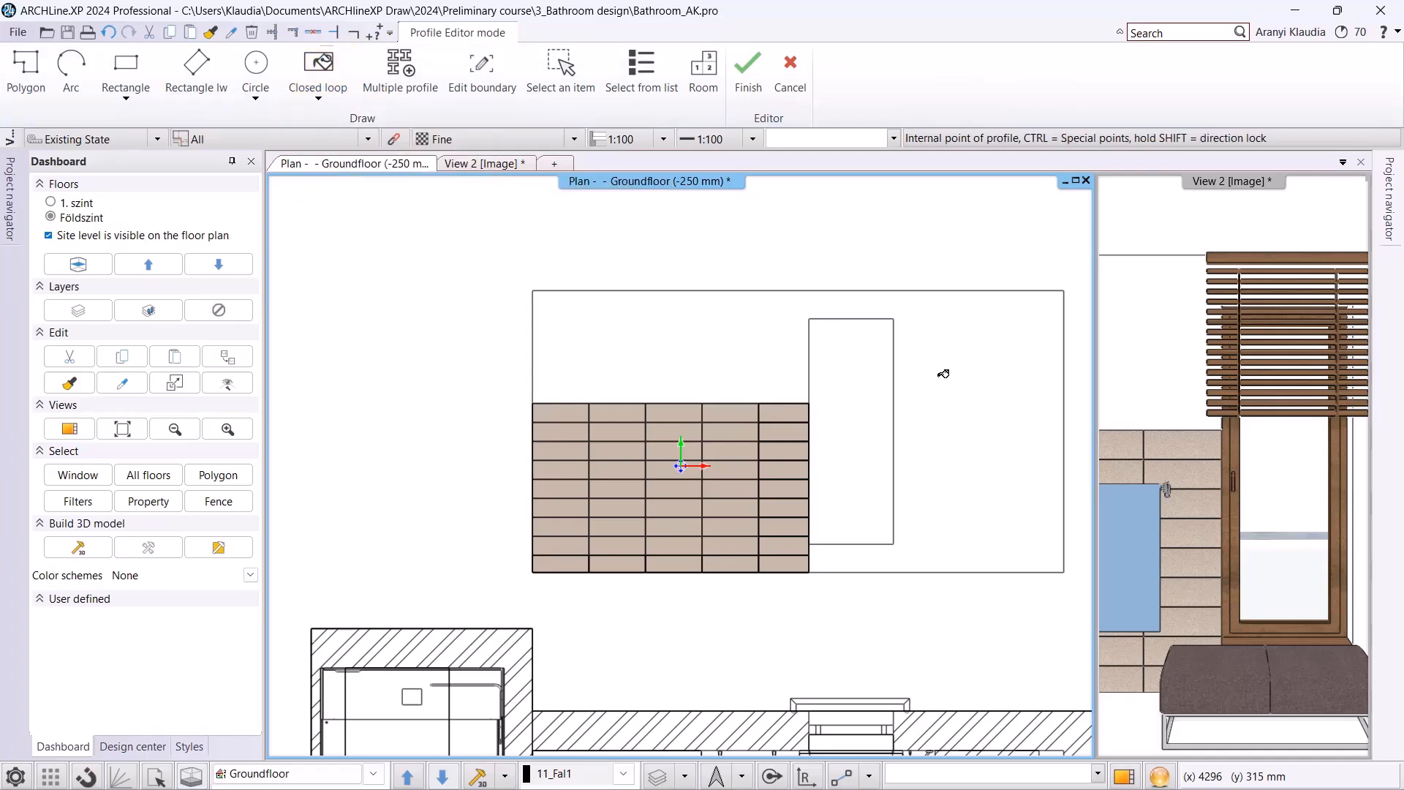
click(992, 392)
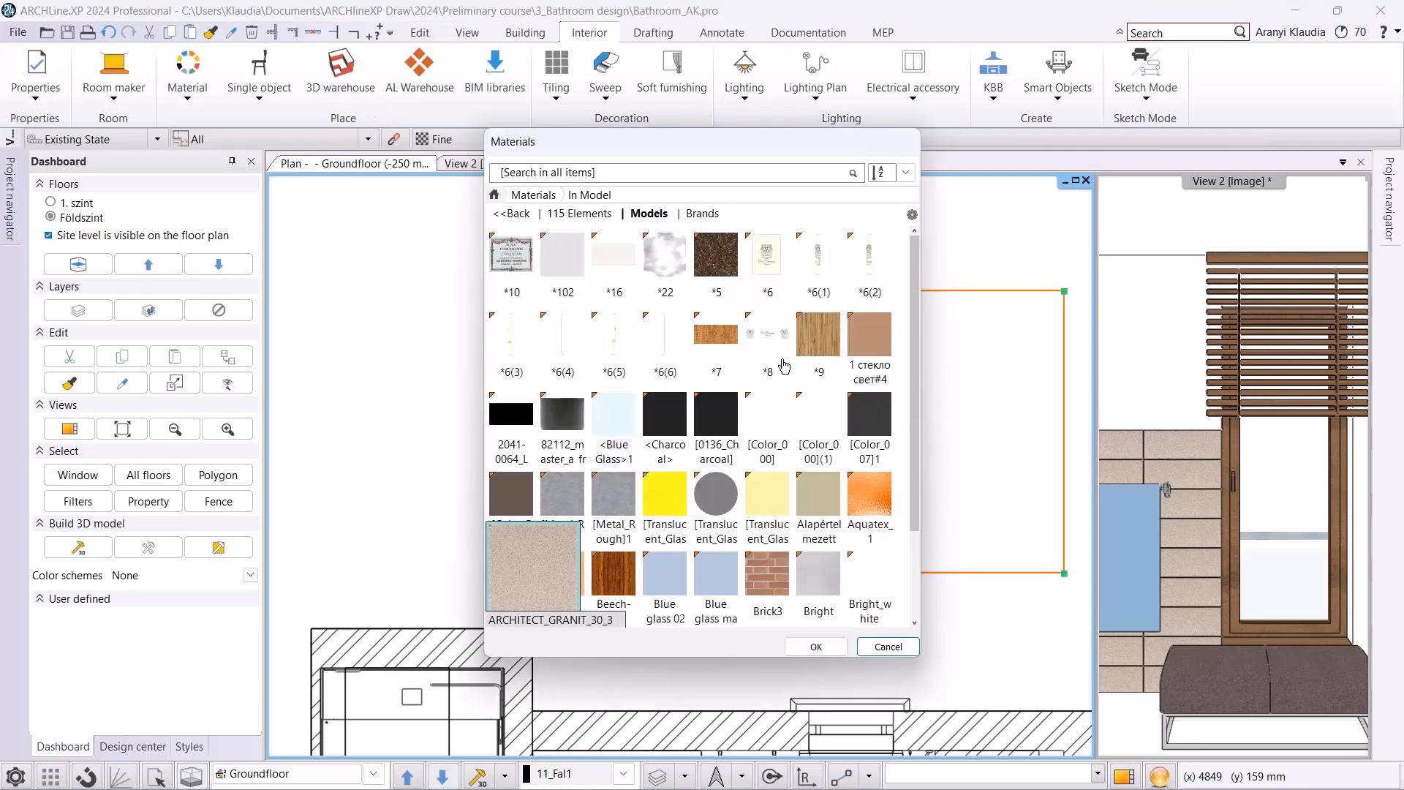
Search the materials for "panton" and assign the grey PANTONE-S32 material to the new background area.
click(532, 195)
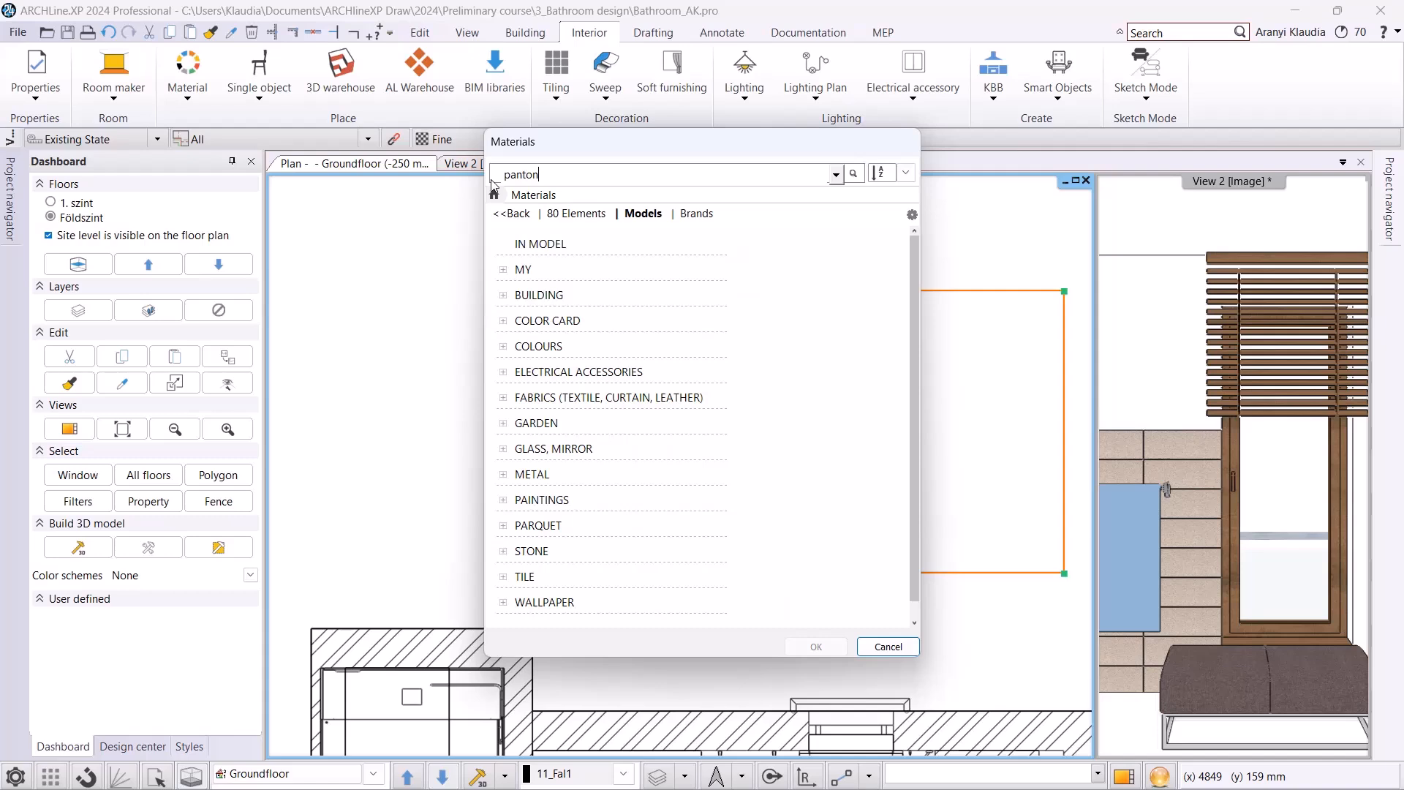
key(Return)
mouse_move(721, 496)
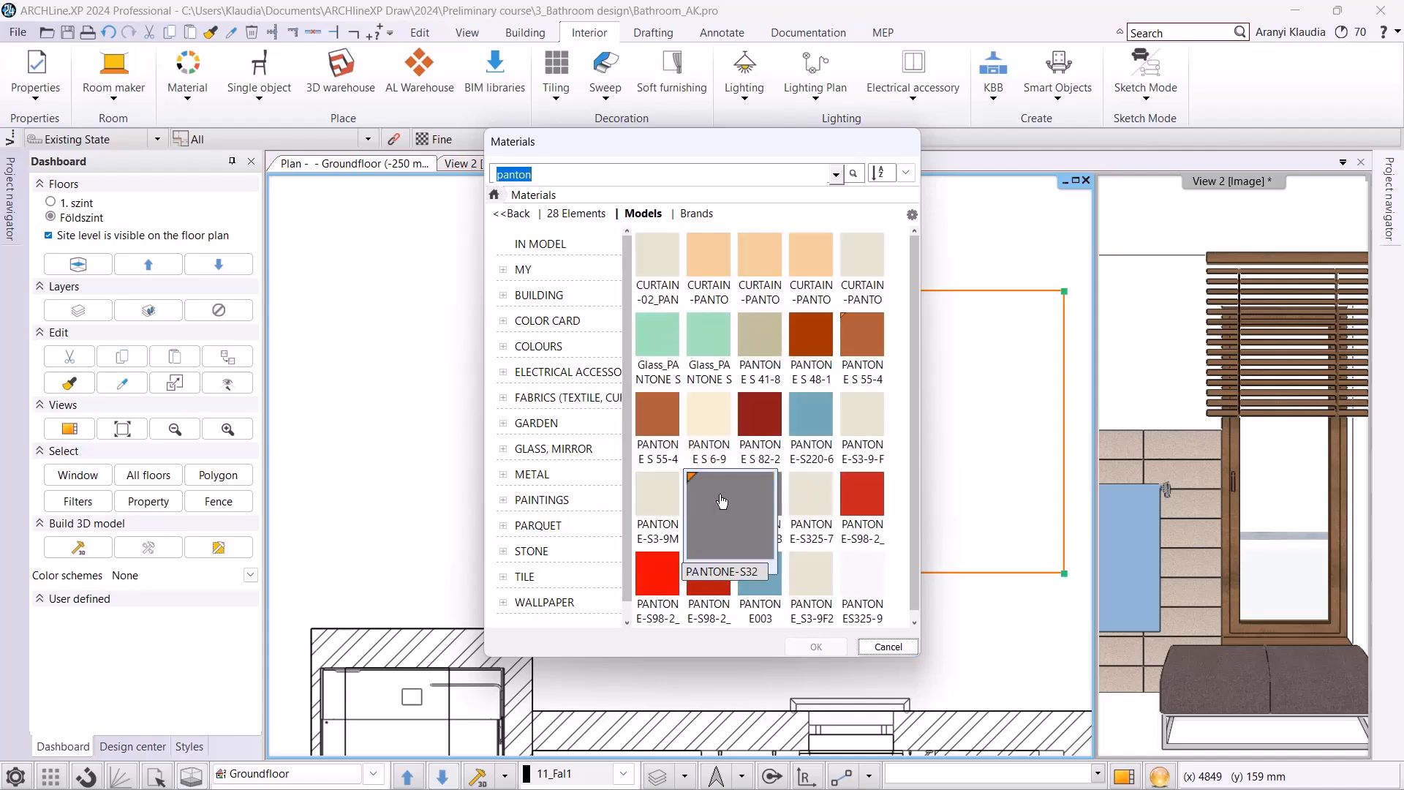
click(721, 501)
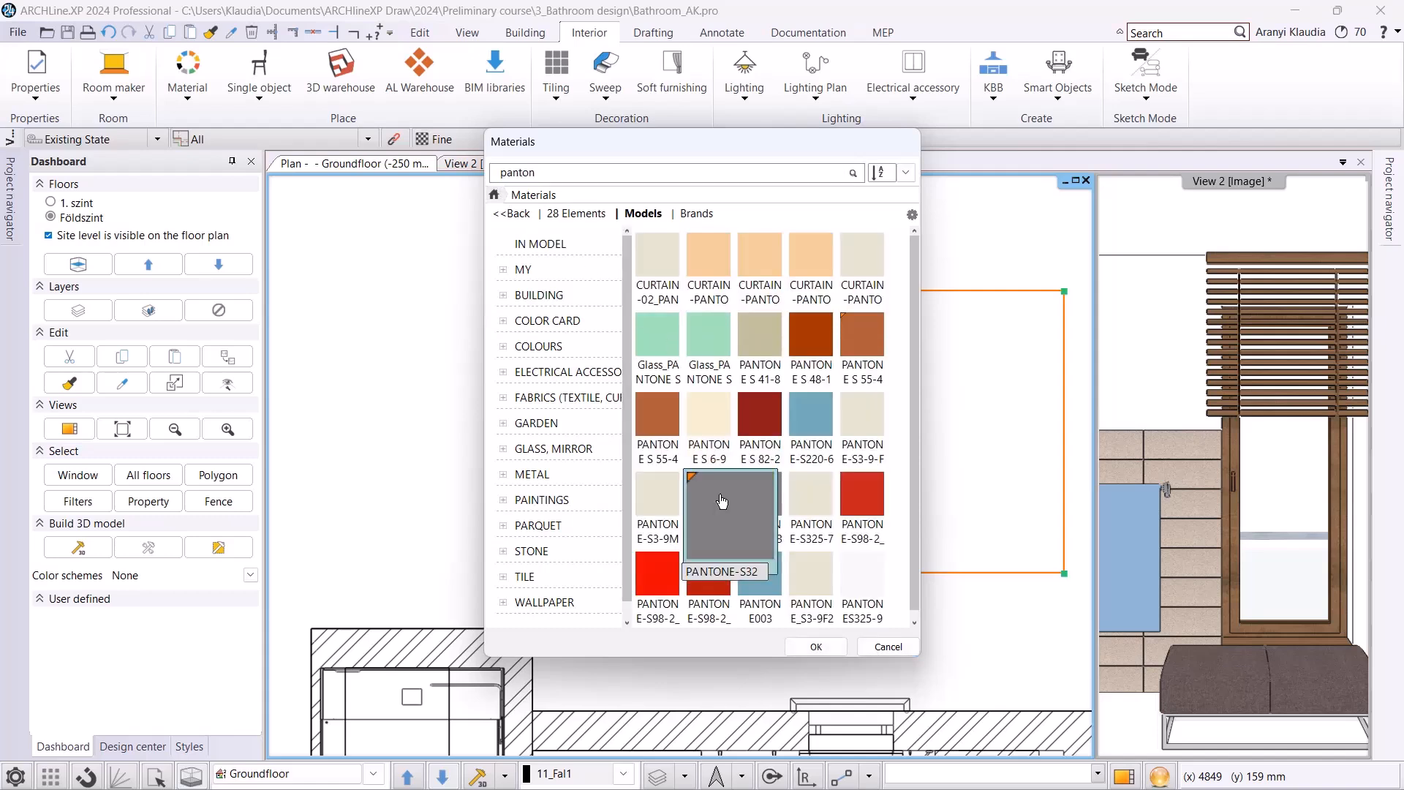
click(816, 648)
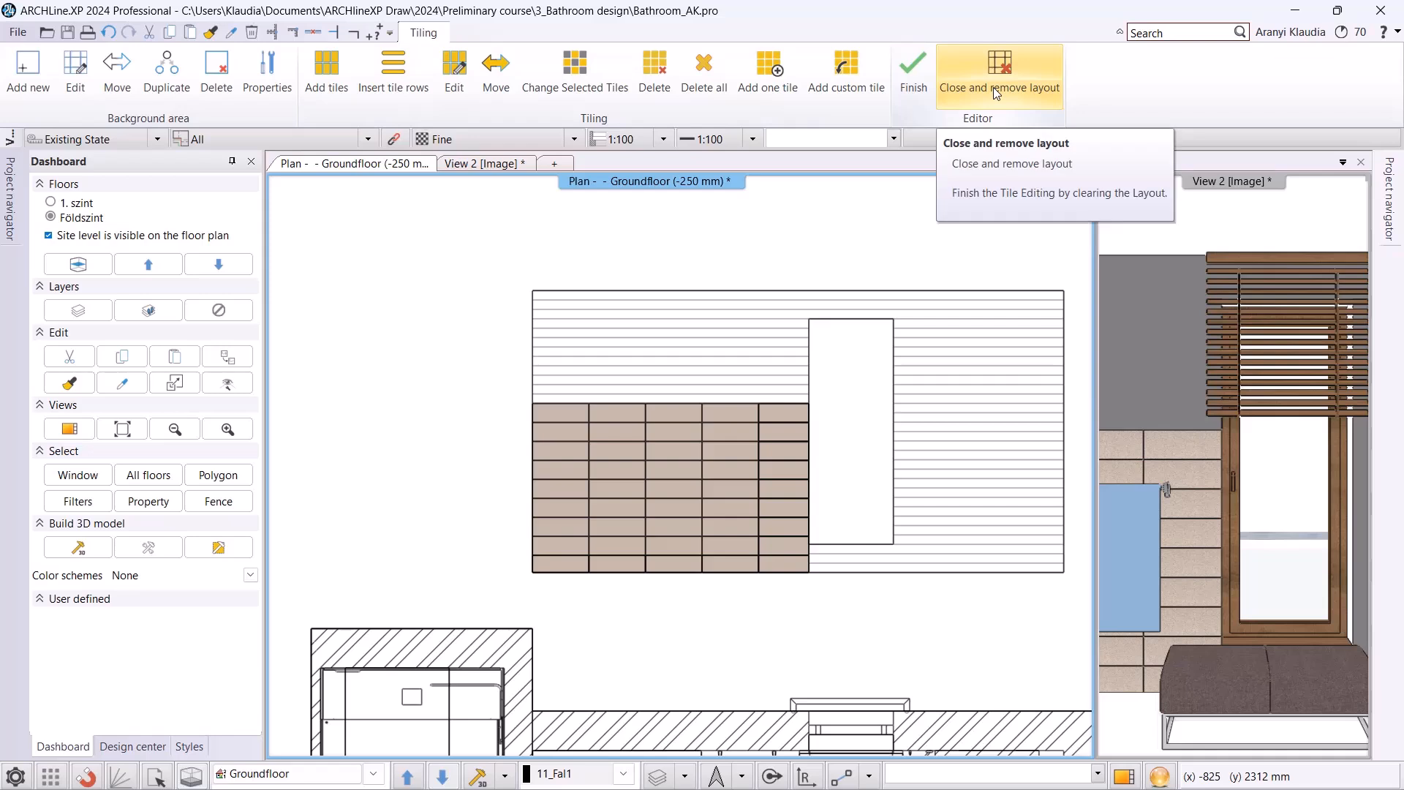
Finish the tile editing with the layout kept, and delete all of the window wall's tiling in the 3D view.
click(923, 65)
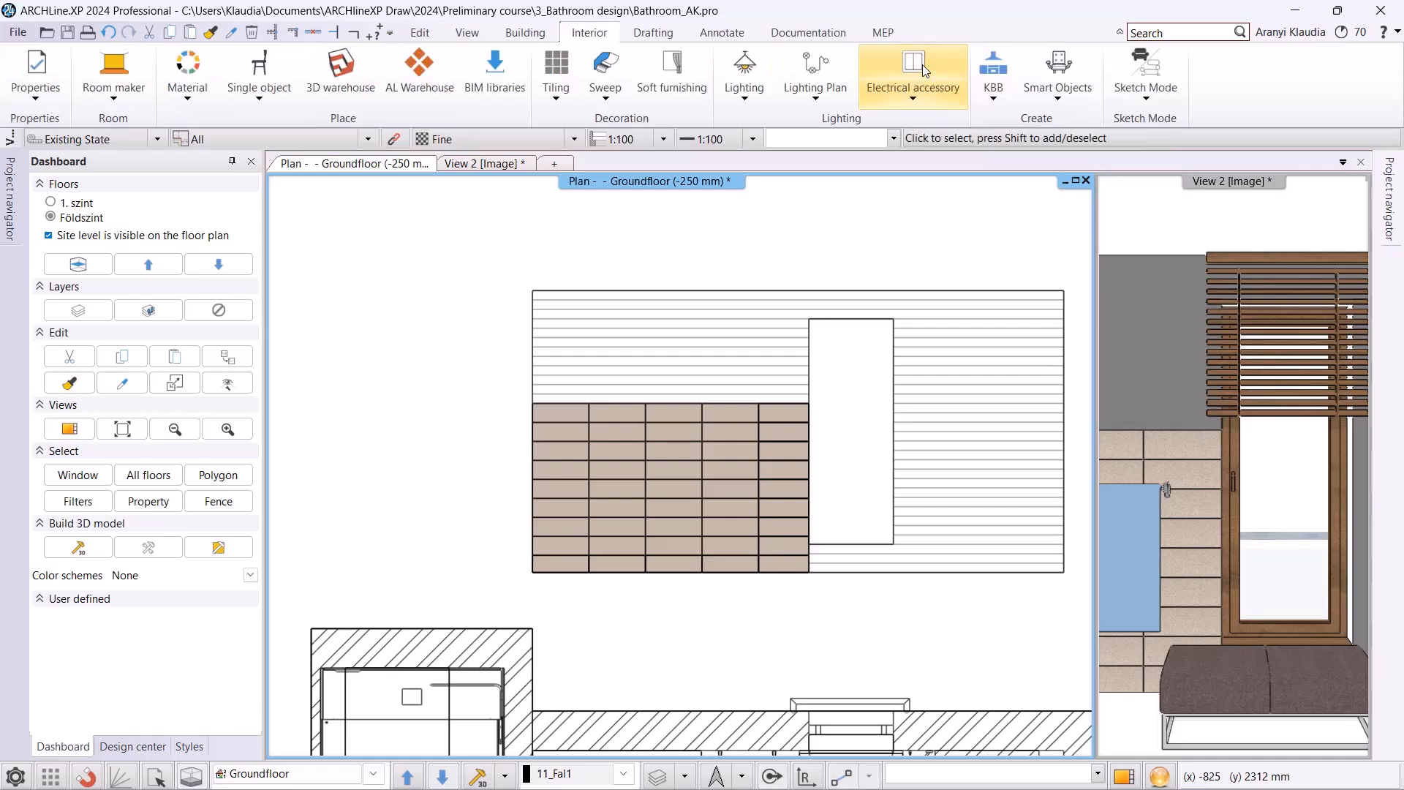
click(462, 162)
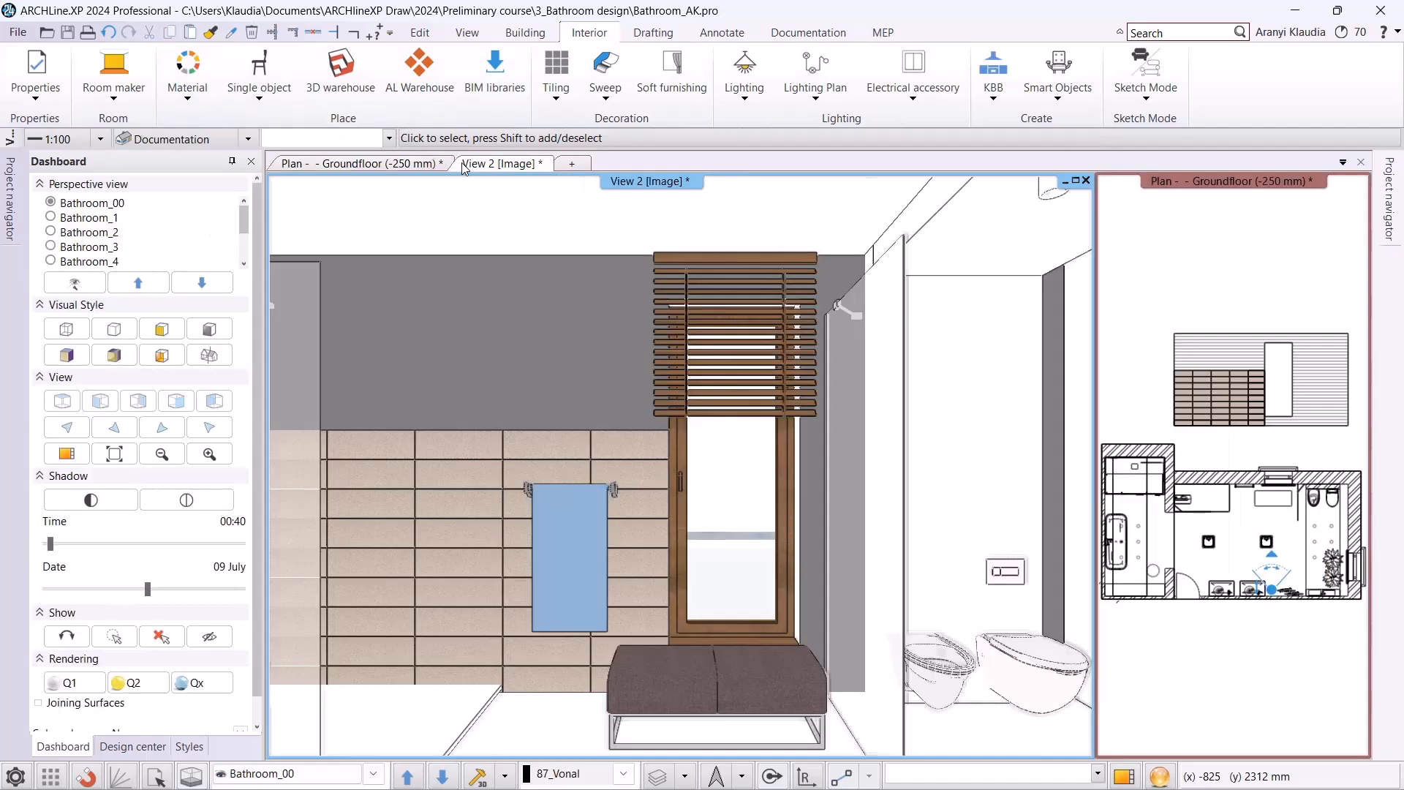
middle_drag(512, 362, 790, 361)
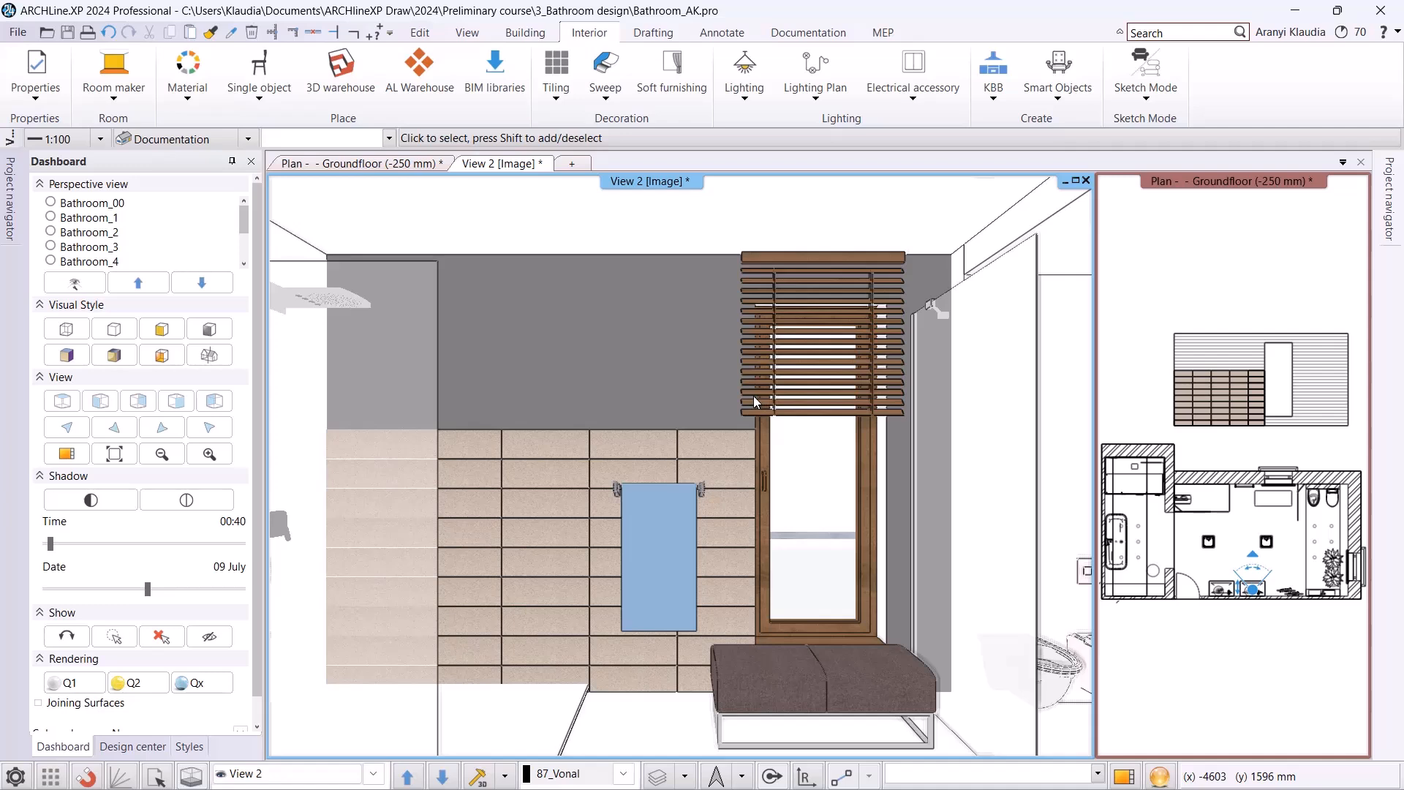
right_click(564, 447)
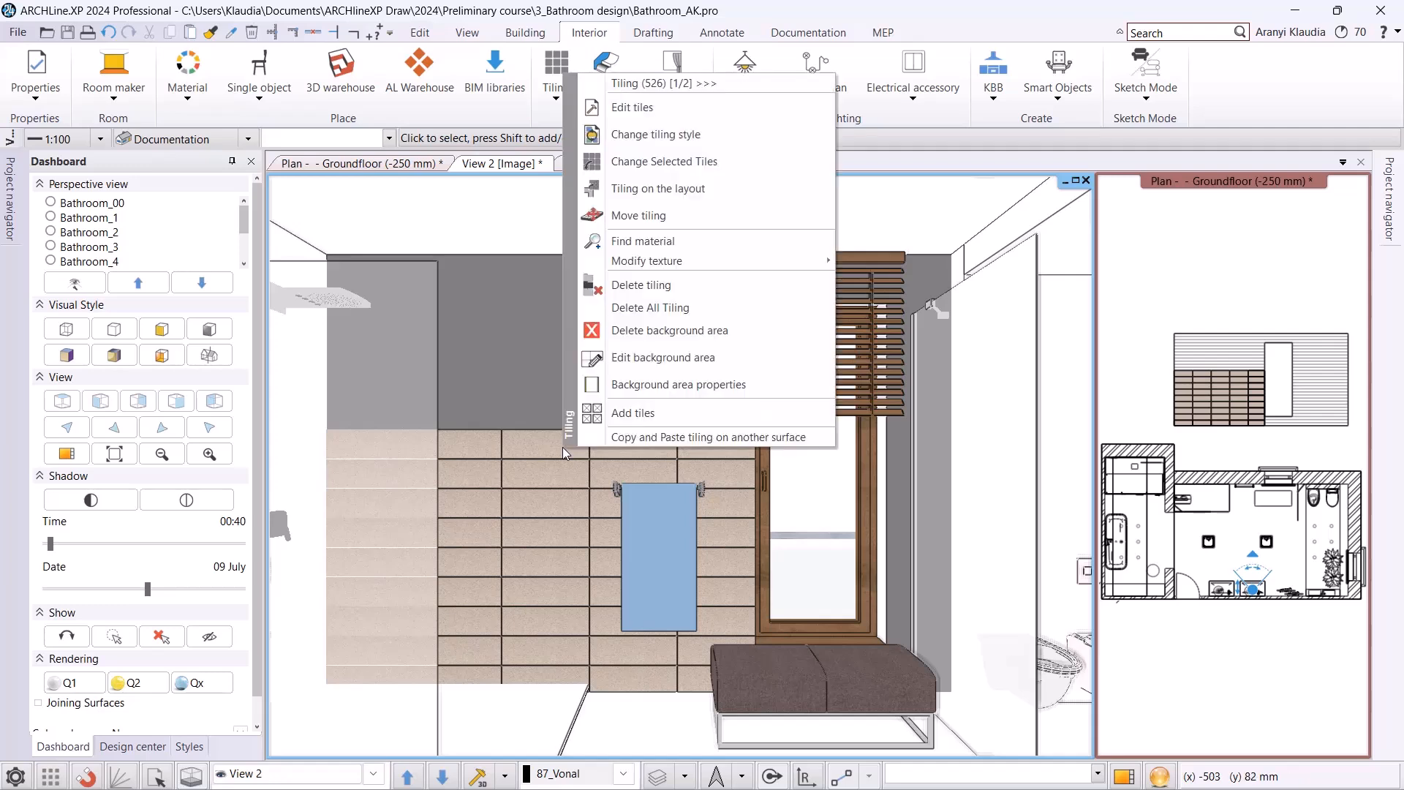
click(648, 315)
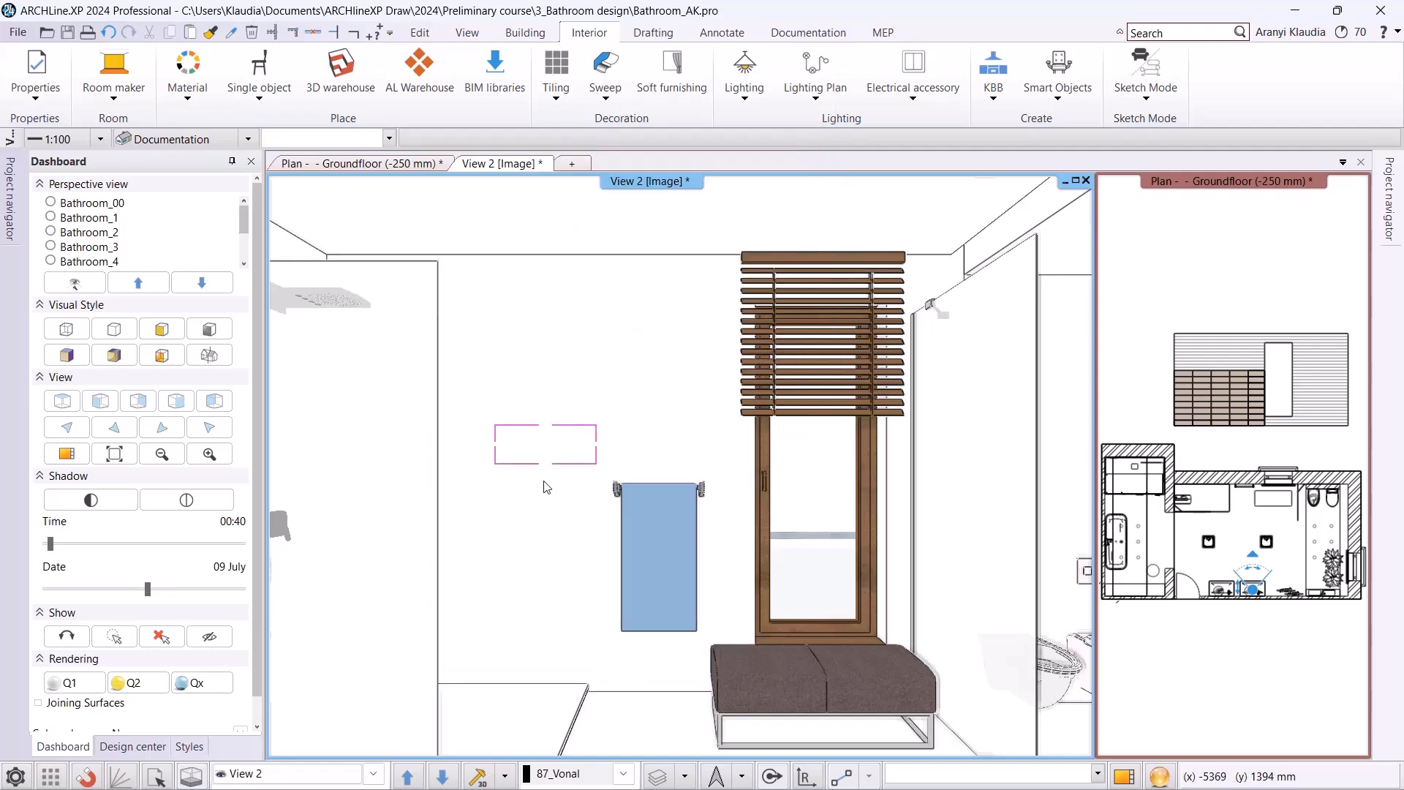
Switch to the Bathroom_1 perspective and start tiling the wall sides of all walls.
click(373, 773)
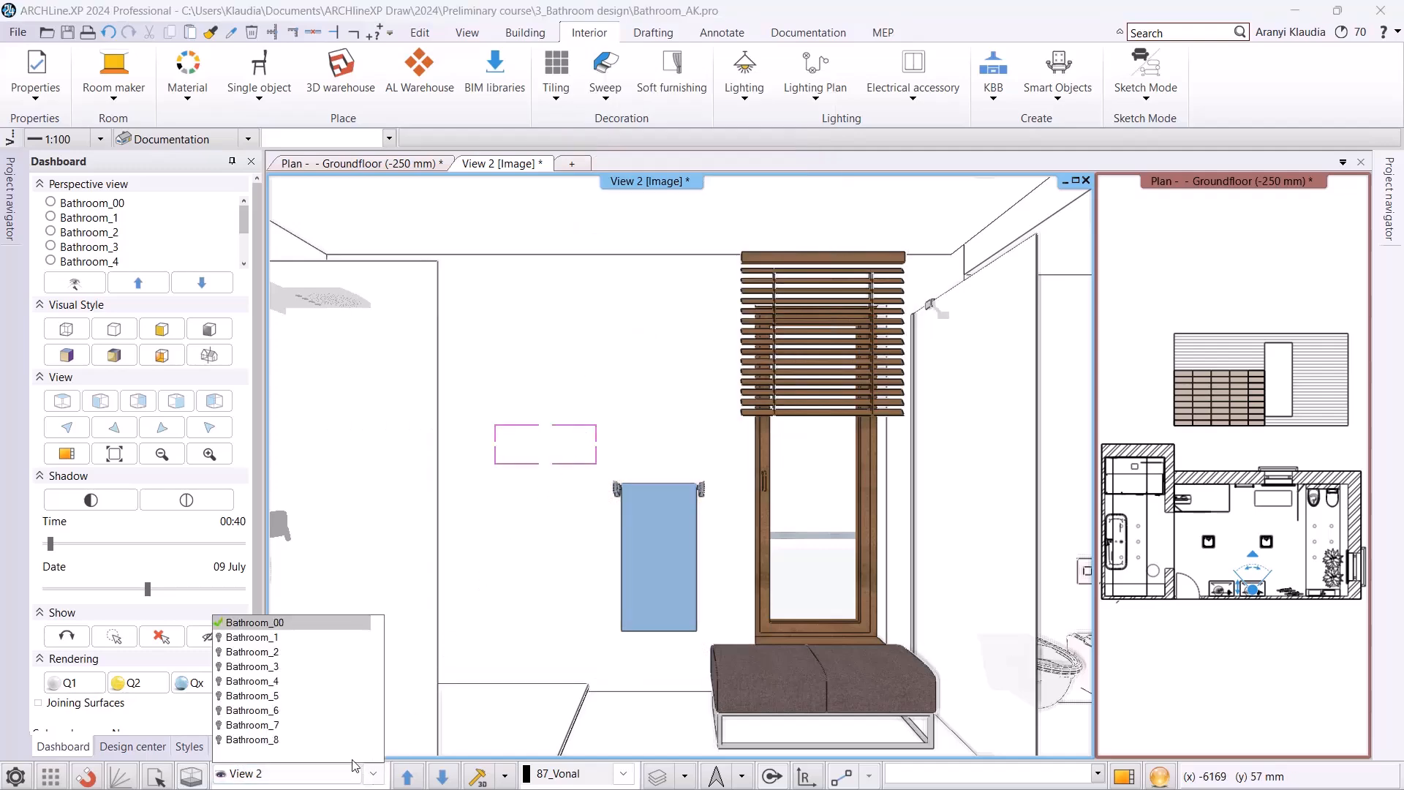
click(253, 637)
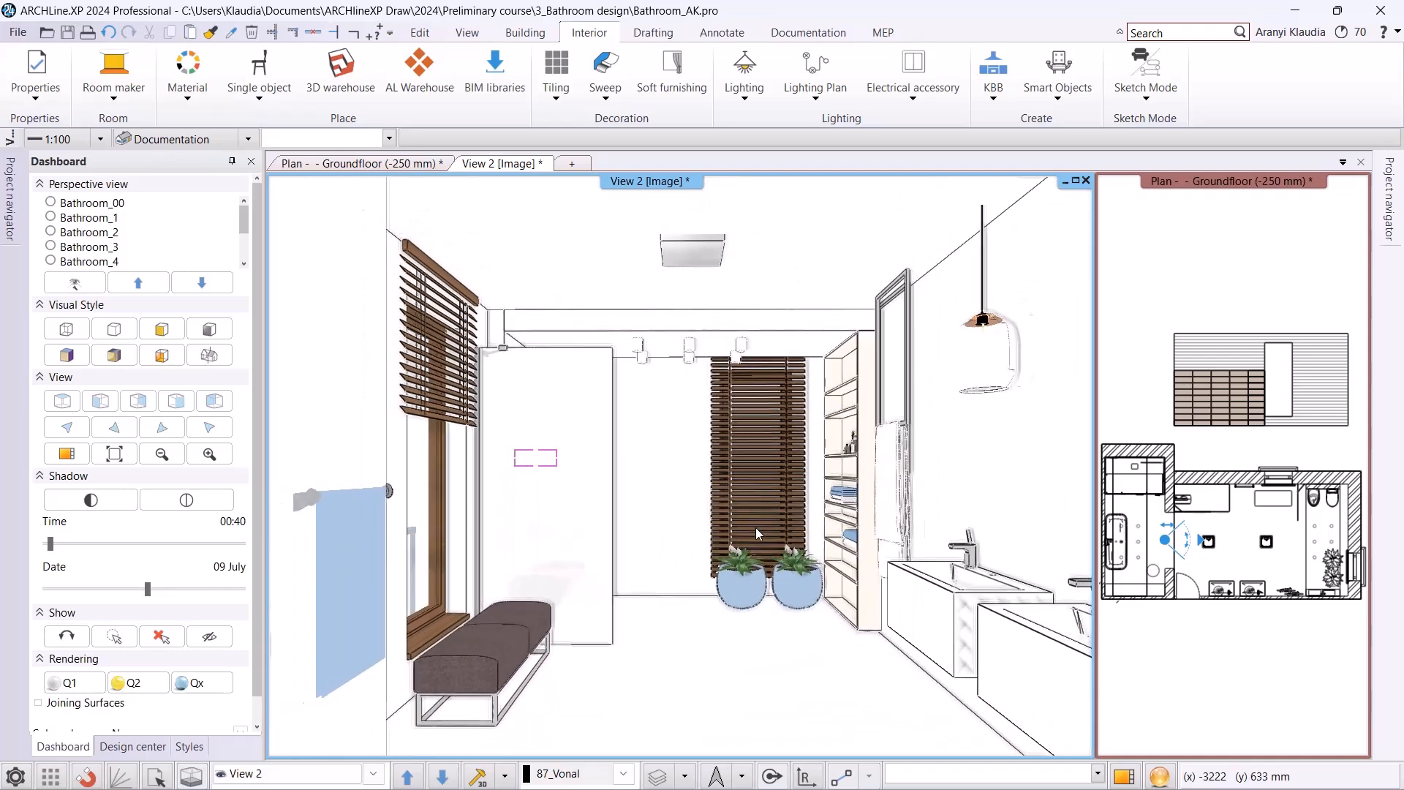
right_click(641, 454)
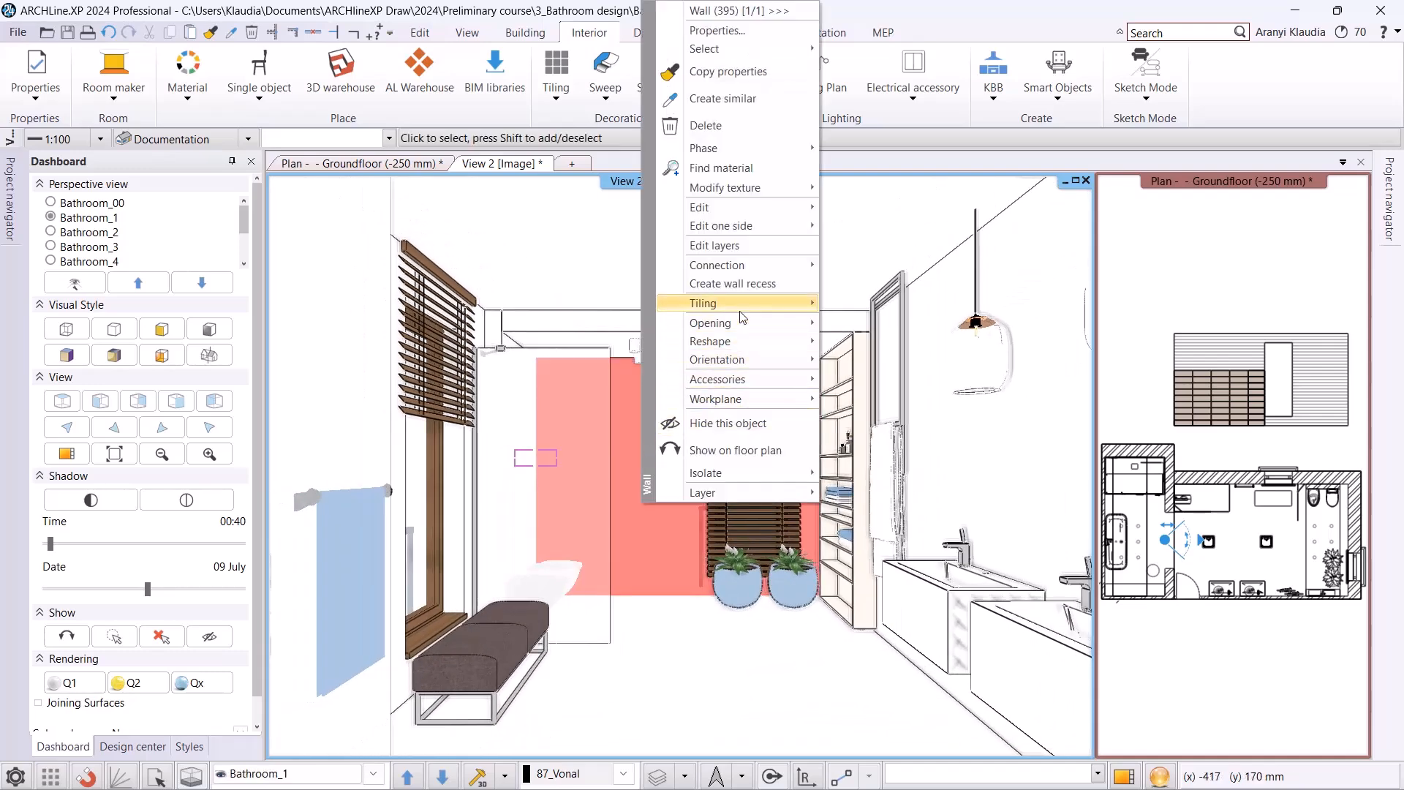
mouse_move(740, 312)
mouse_move(945, 324)
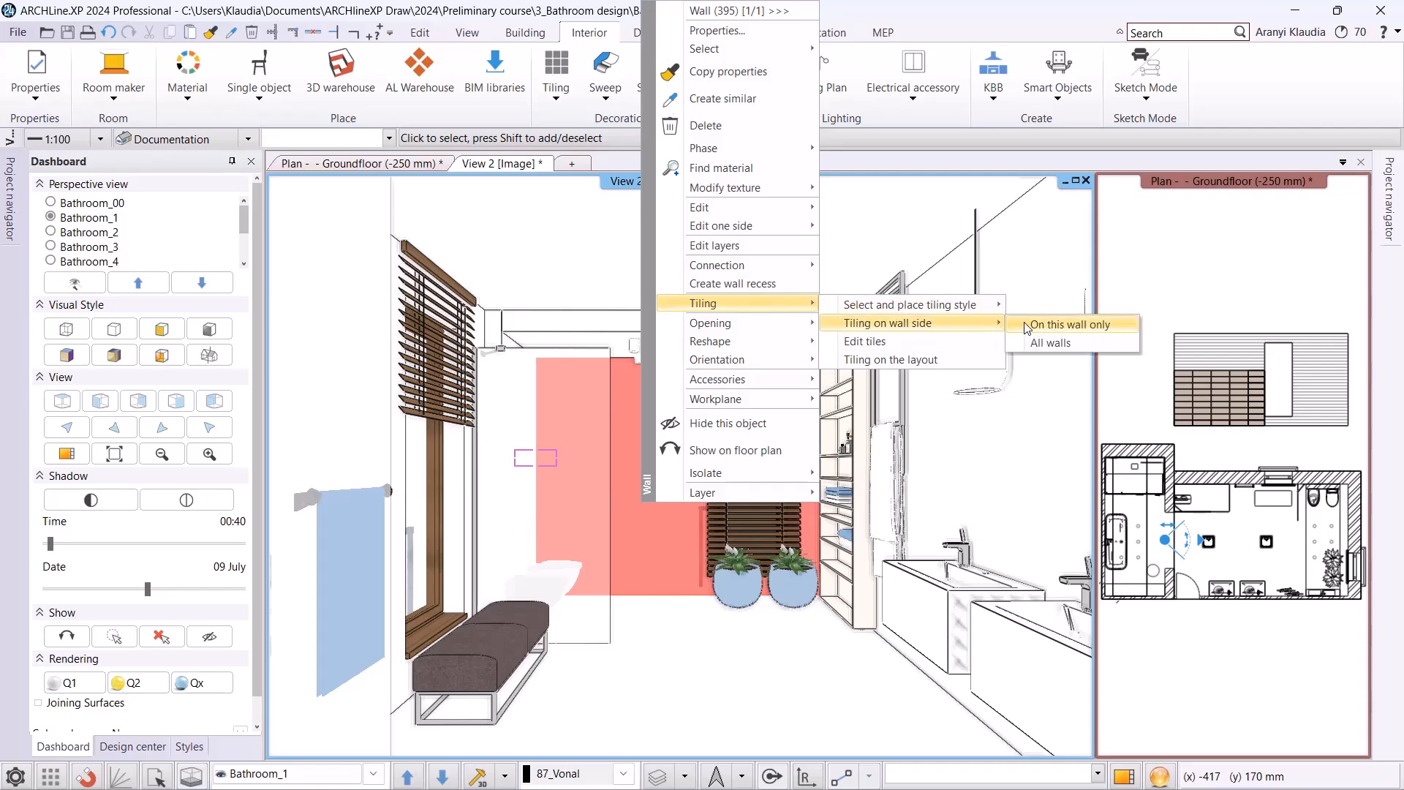
click(1058, 354)
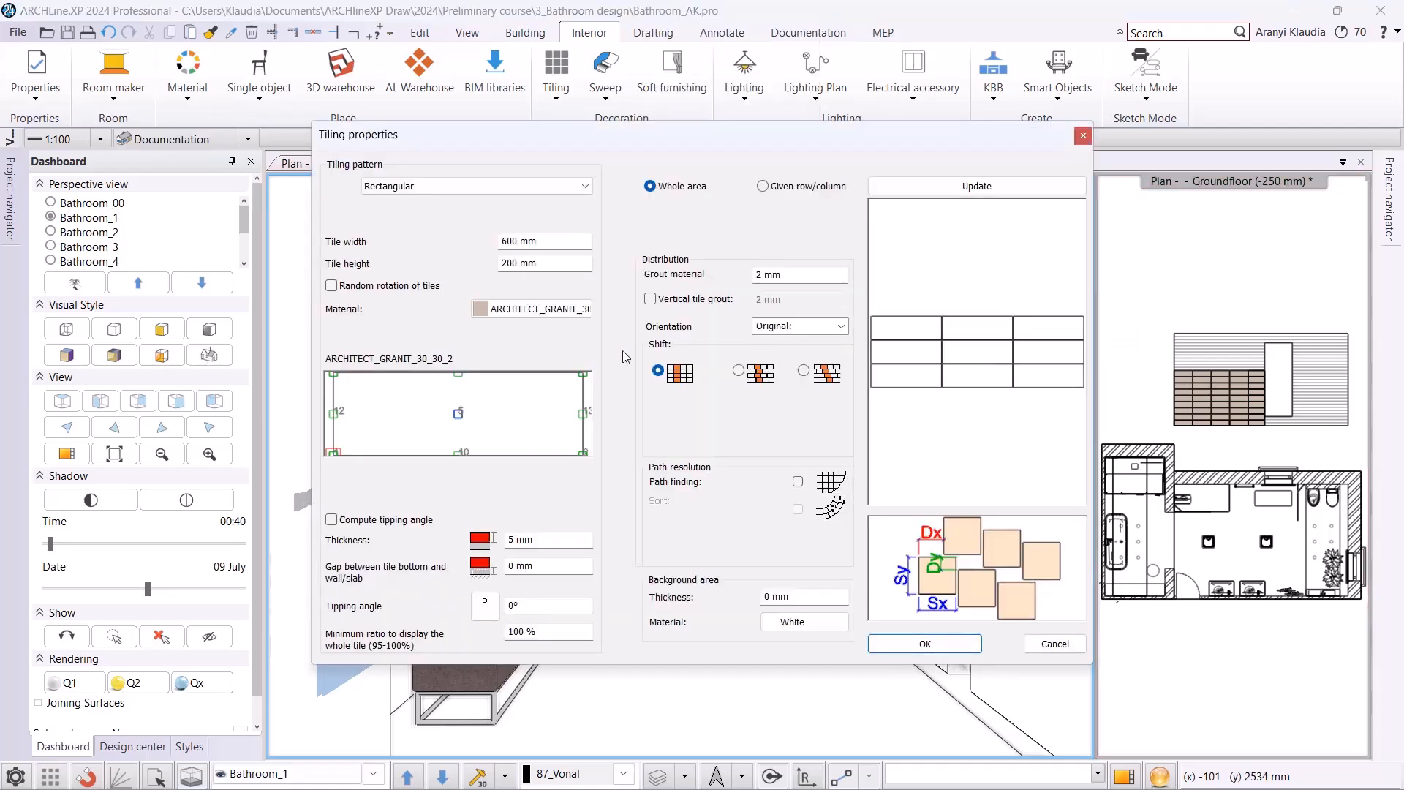
Search the materials for "house" and choose House-of-tones-White 898x328 as the tile material.
click(555, 313)
click(495, 195)
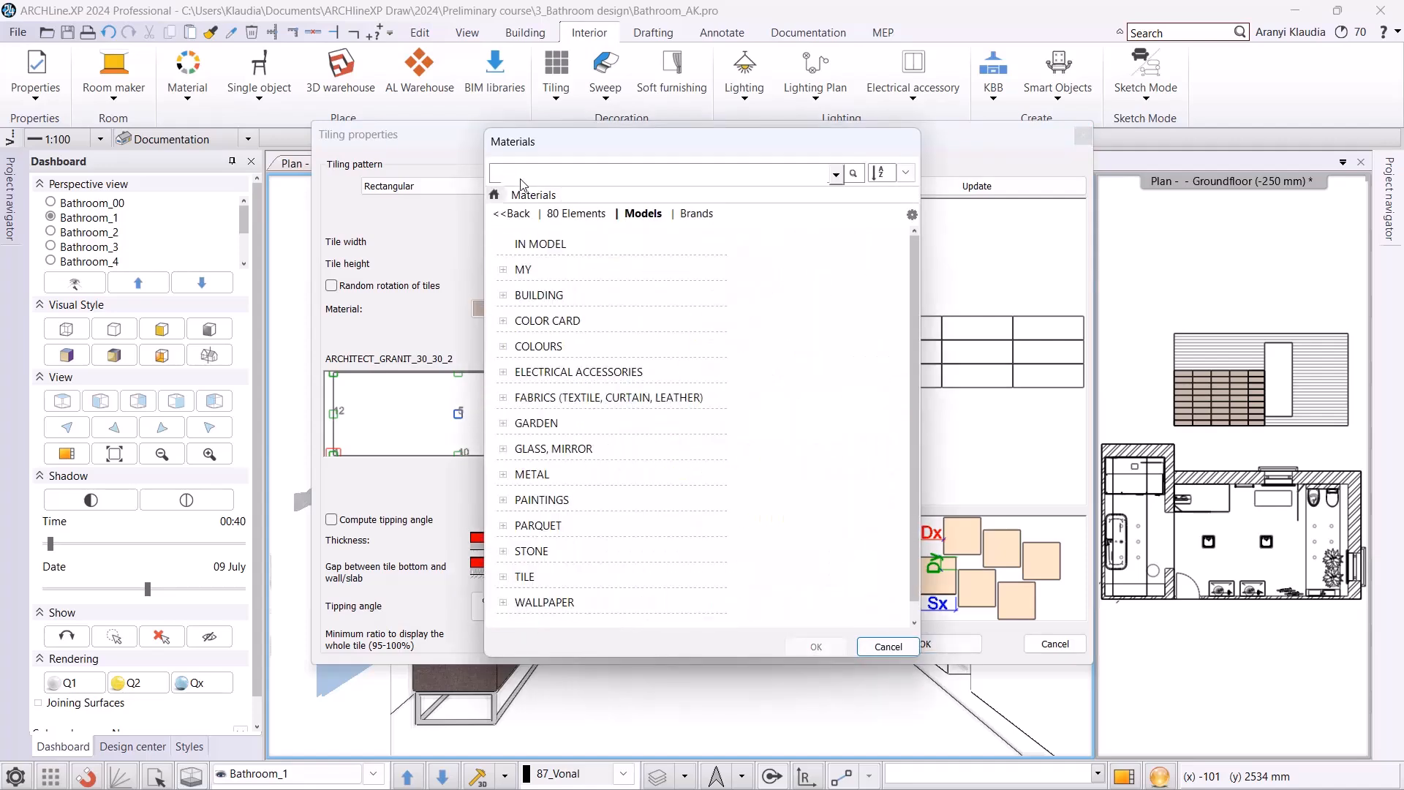
key(Return)
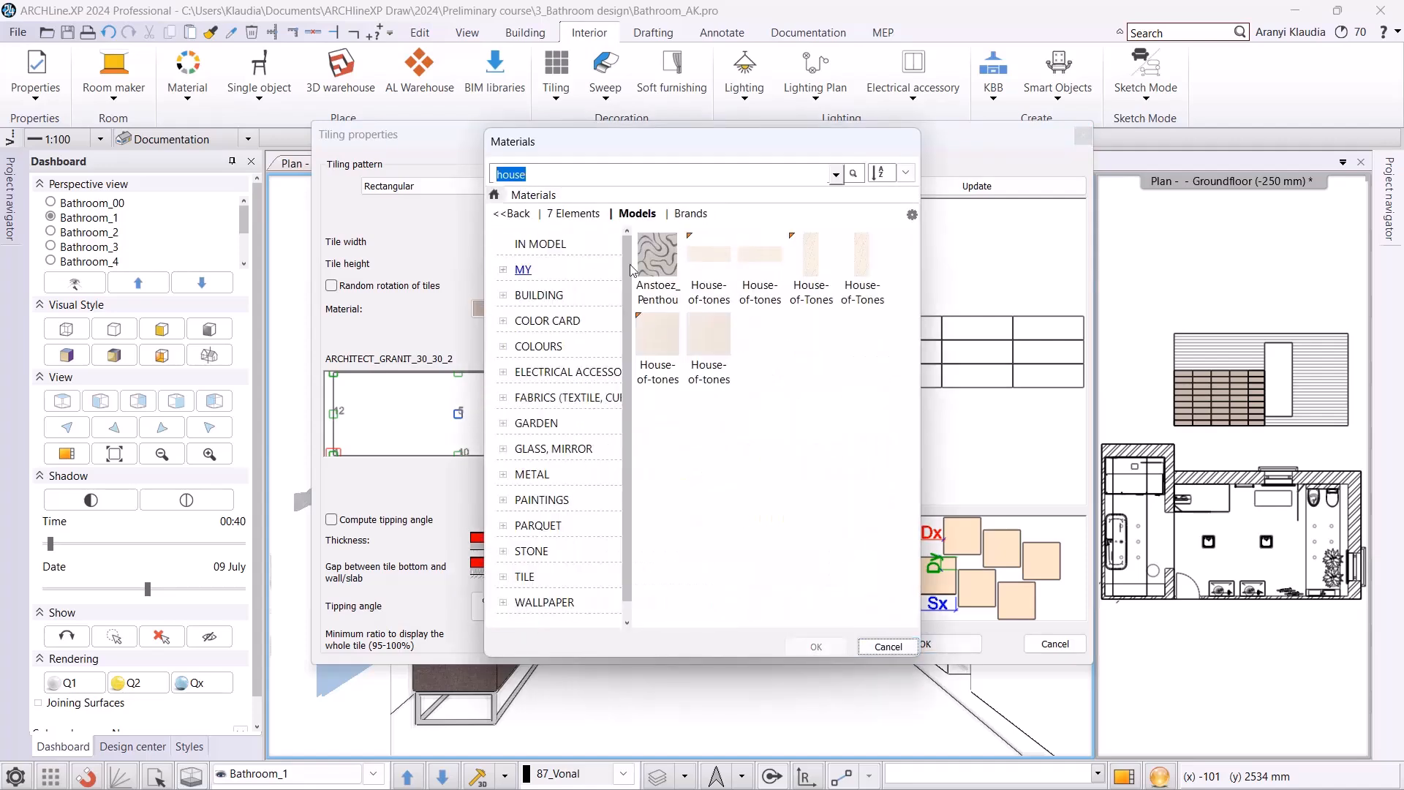
click(725, 293)
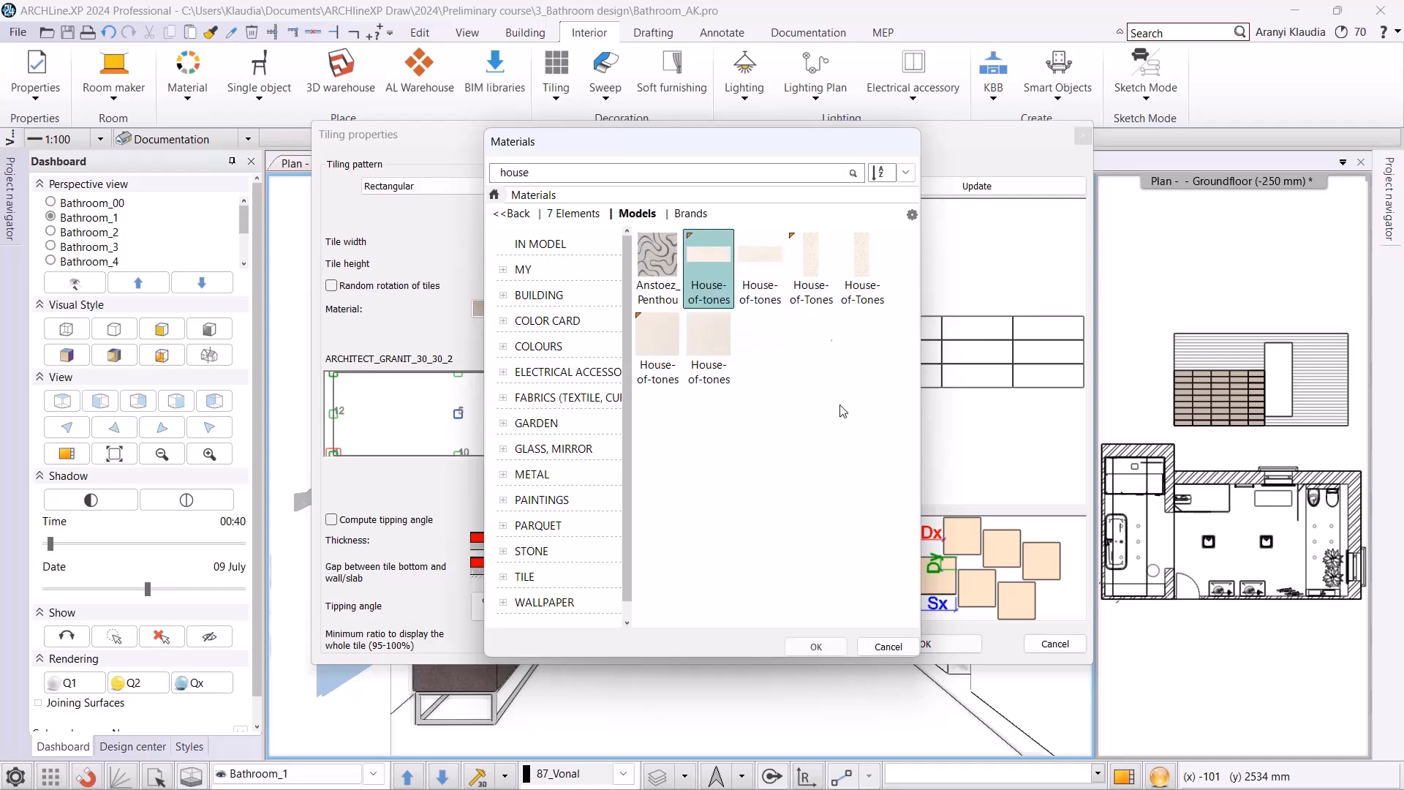
click(816, 647)
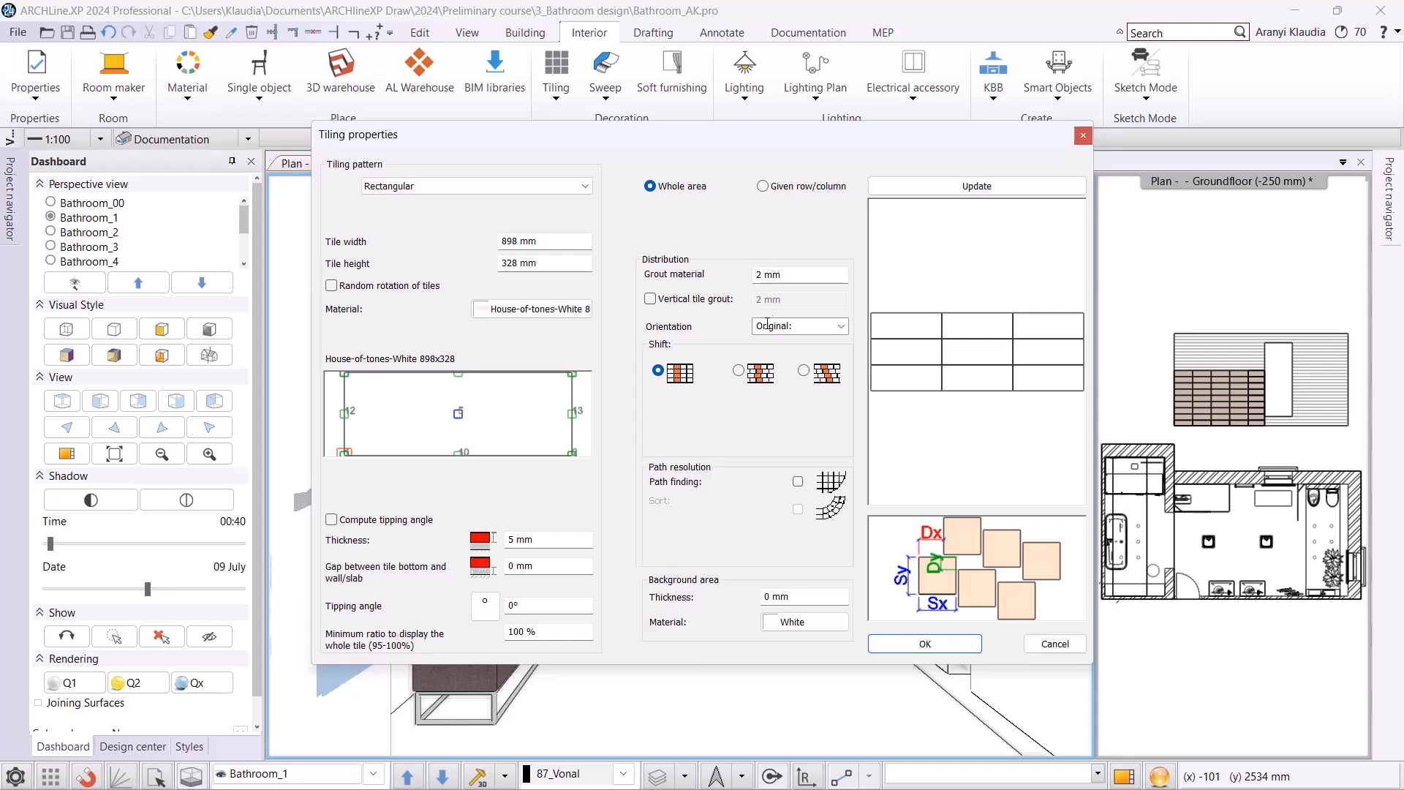
Shift the tile rows by 200 mm, rotate the tile orientation left and set the background area's thickness to 2 mm.
click(739, 372)
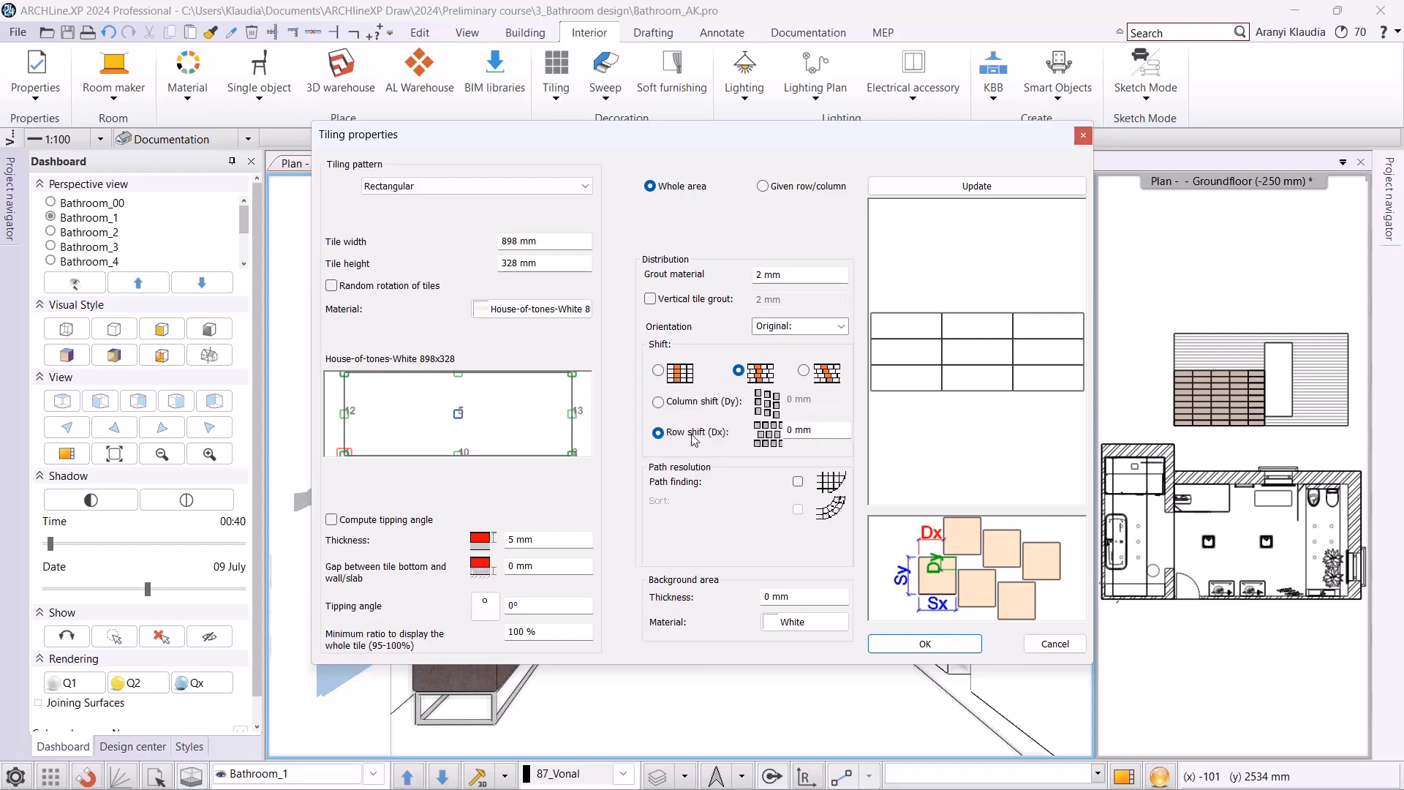
click(820, 432)
text(200)
click(842, 327)
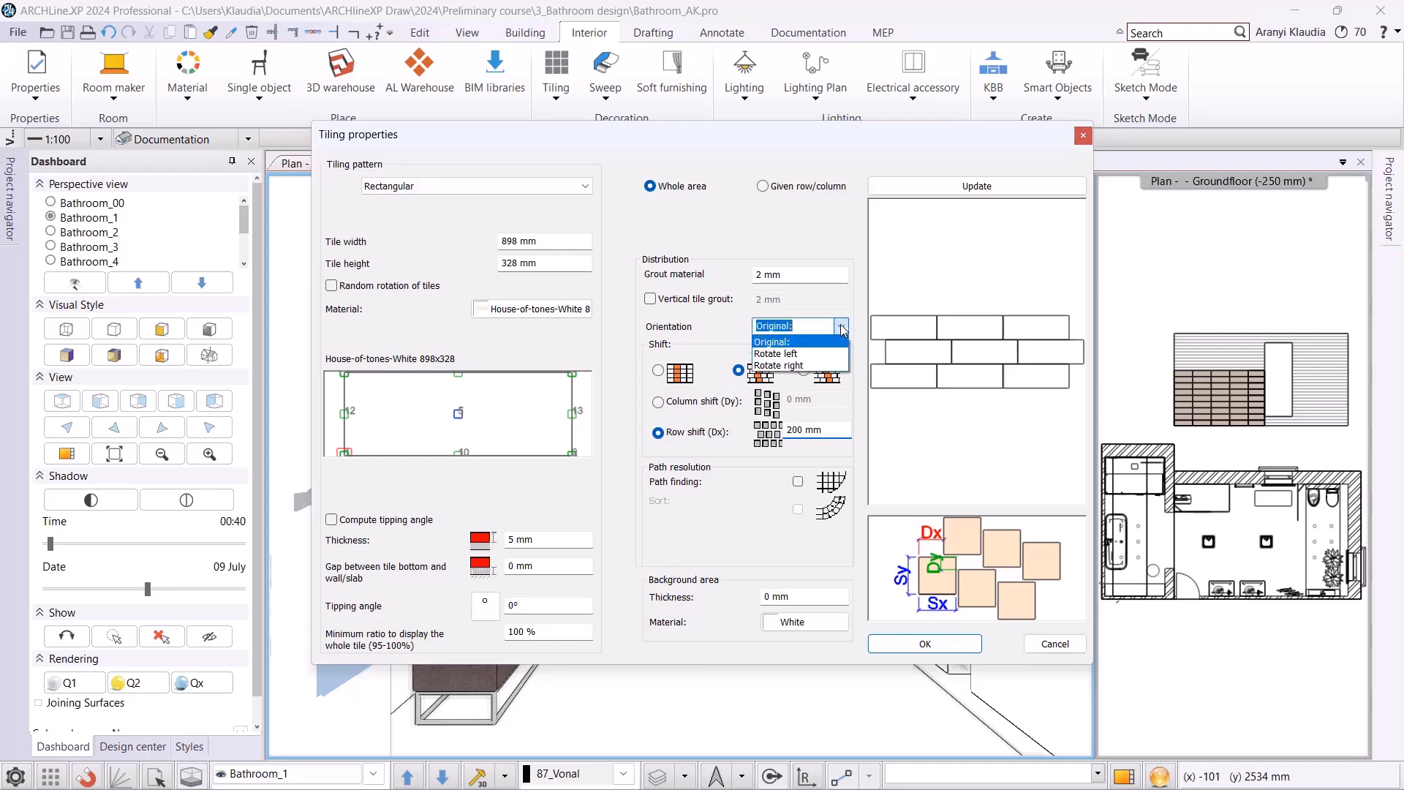
click(823, 354)
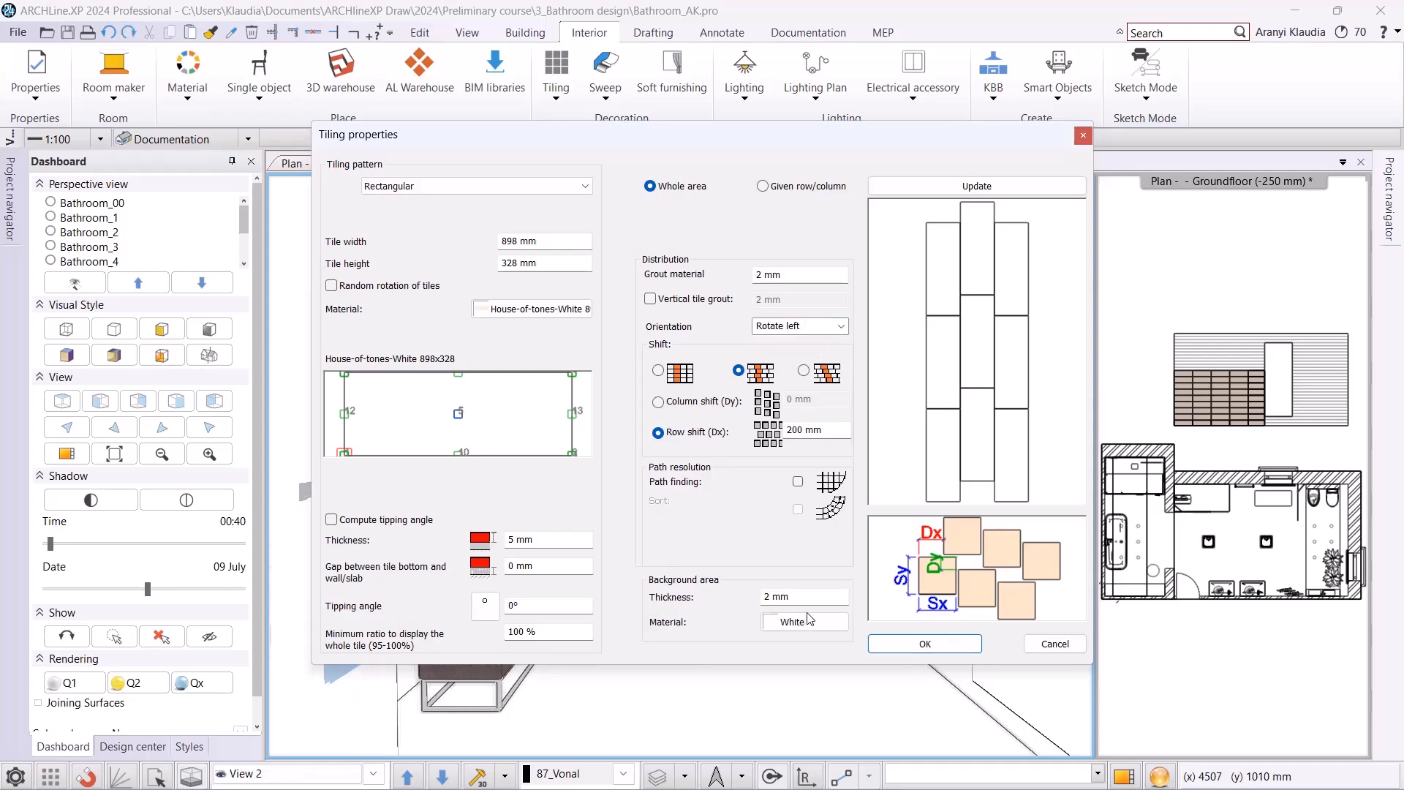
Search the materials for "bronz", assign Bronze to the background area and apply the tiling to all walls.
click(798, 631)
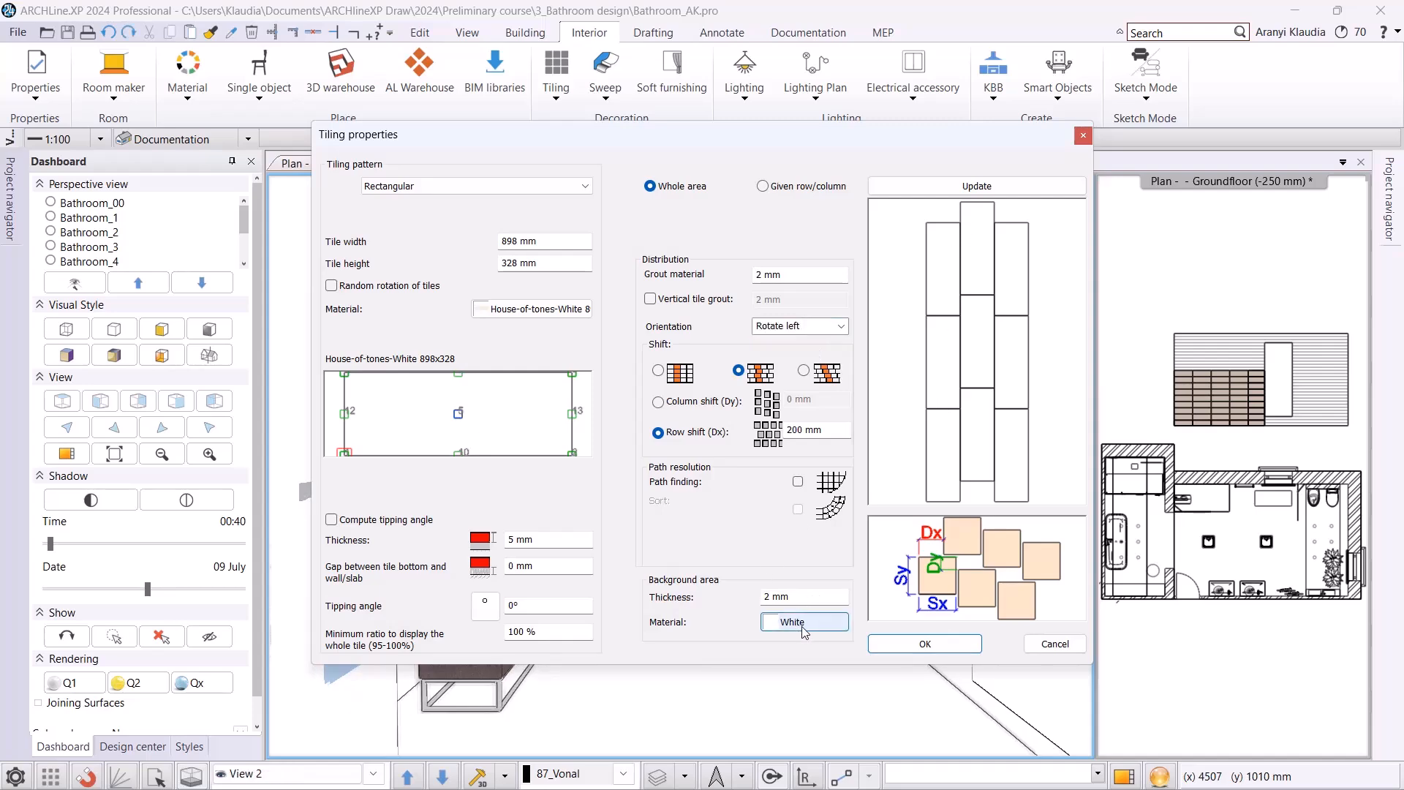
click(551, 168)
text(bronz)
click(658, 263)
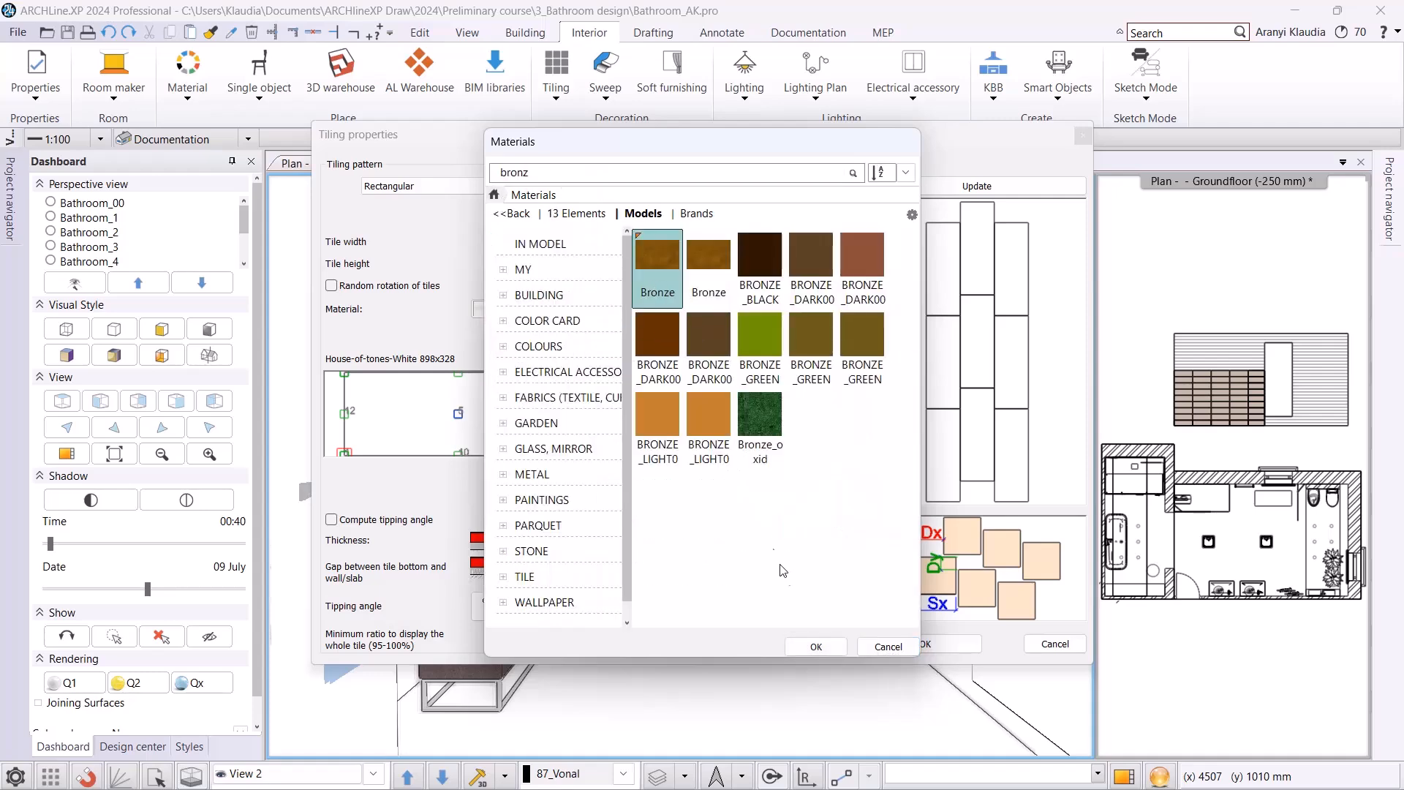
click(816, 652)
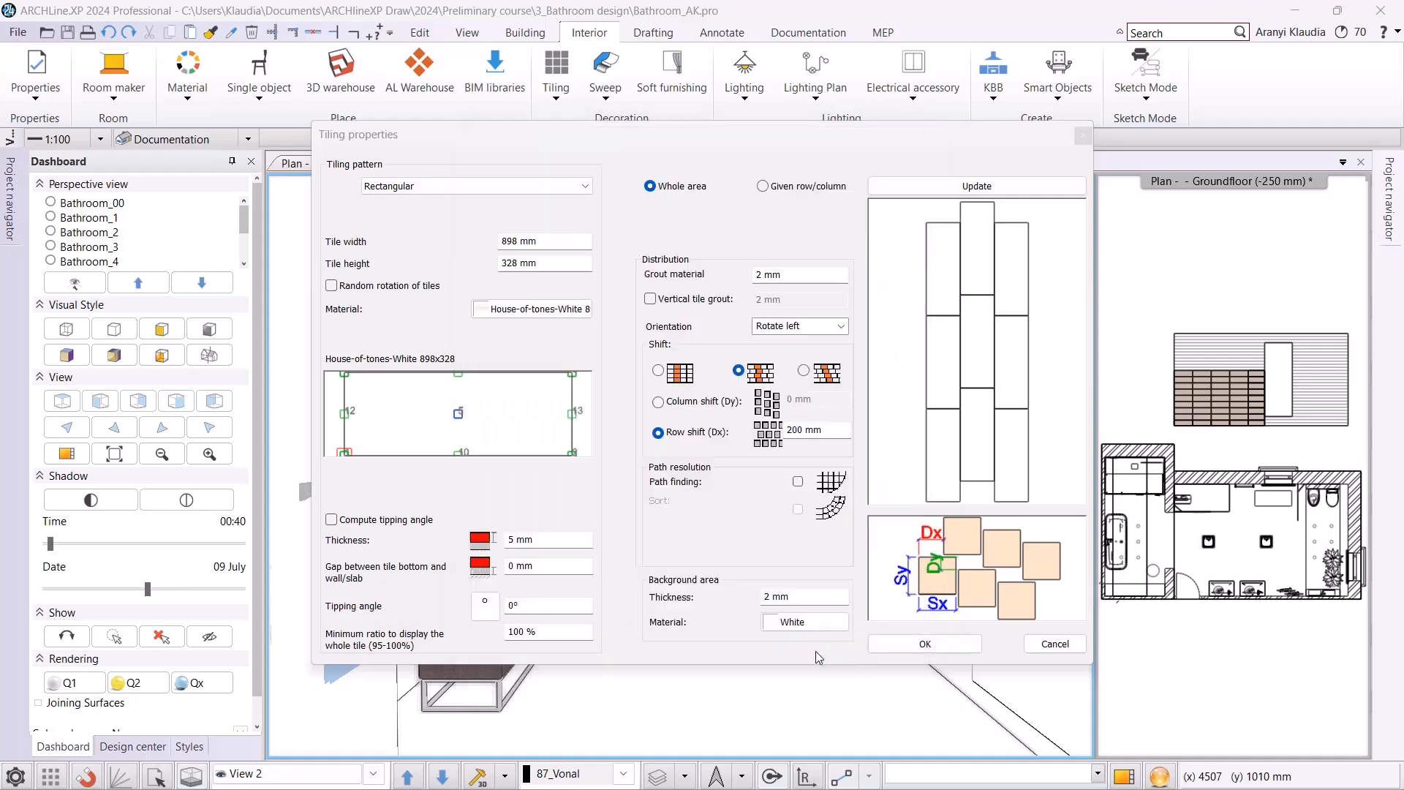
click(915, 647)
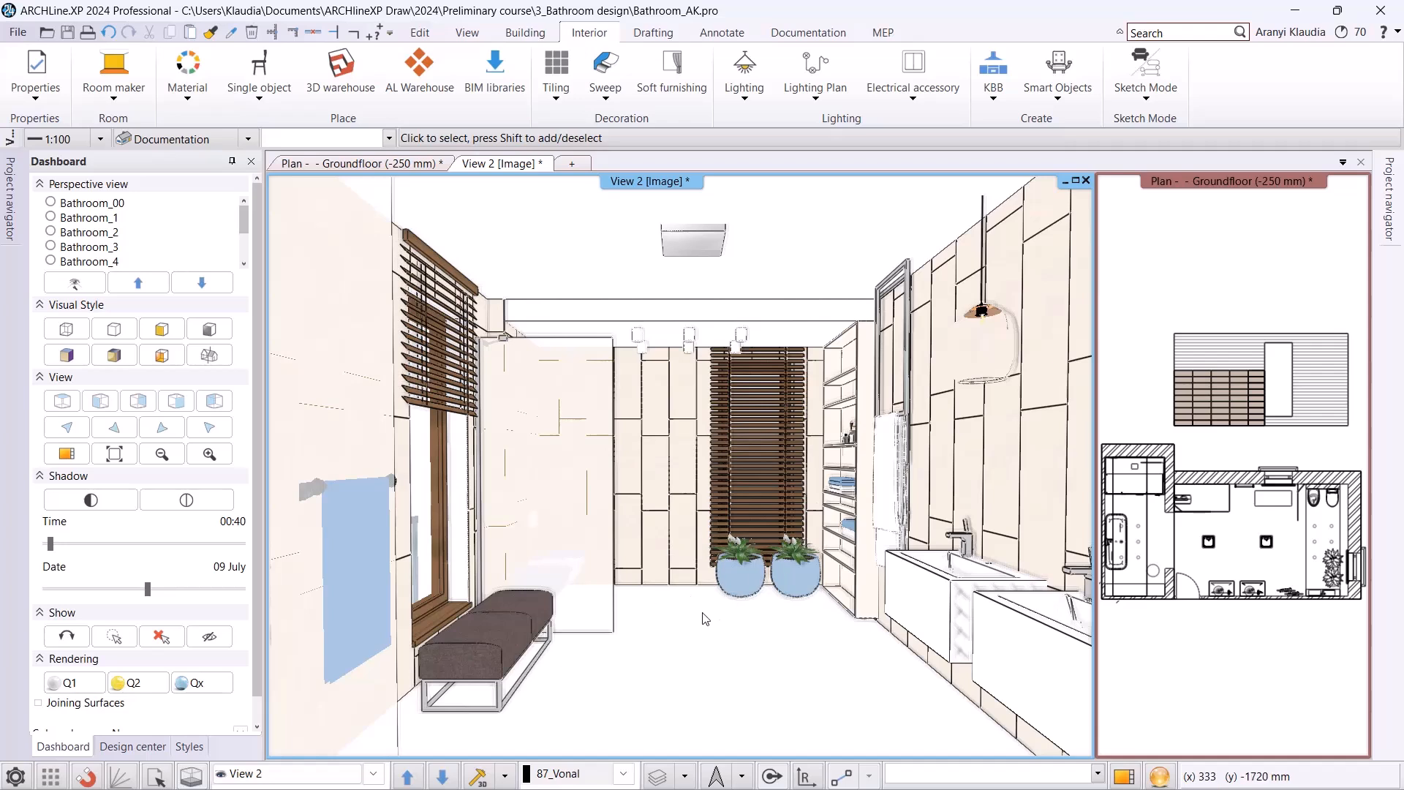
Start full-area tiling of the floor slab and choose House-of-tones-White-STR 598x598 as the tile material by searching the materials for "house".
right_click(684, 622)
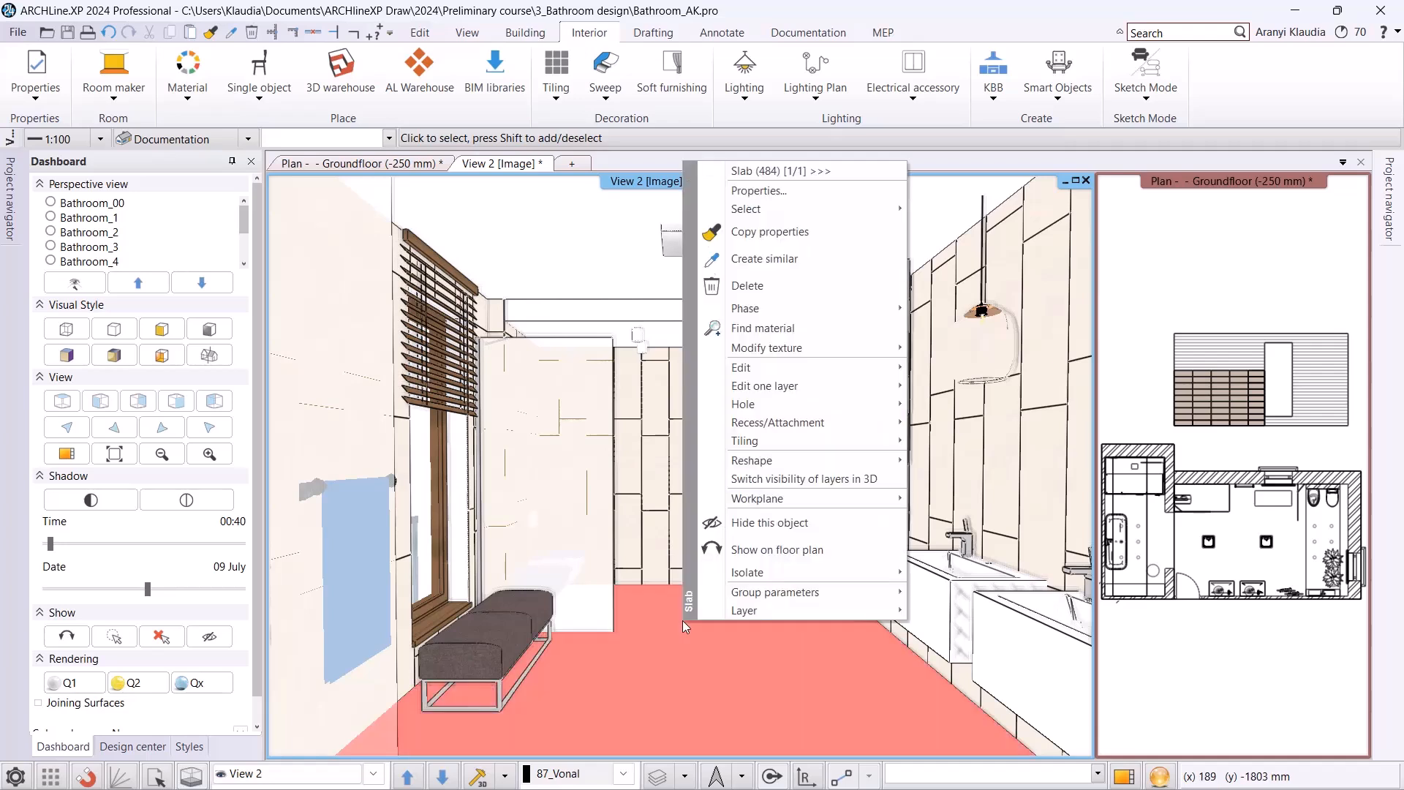
mouse_move(771, 441)
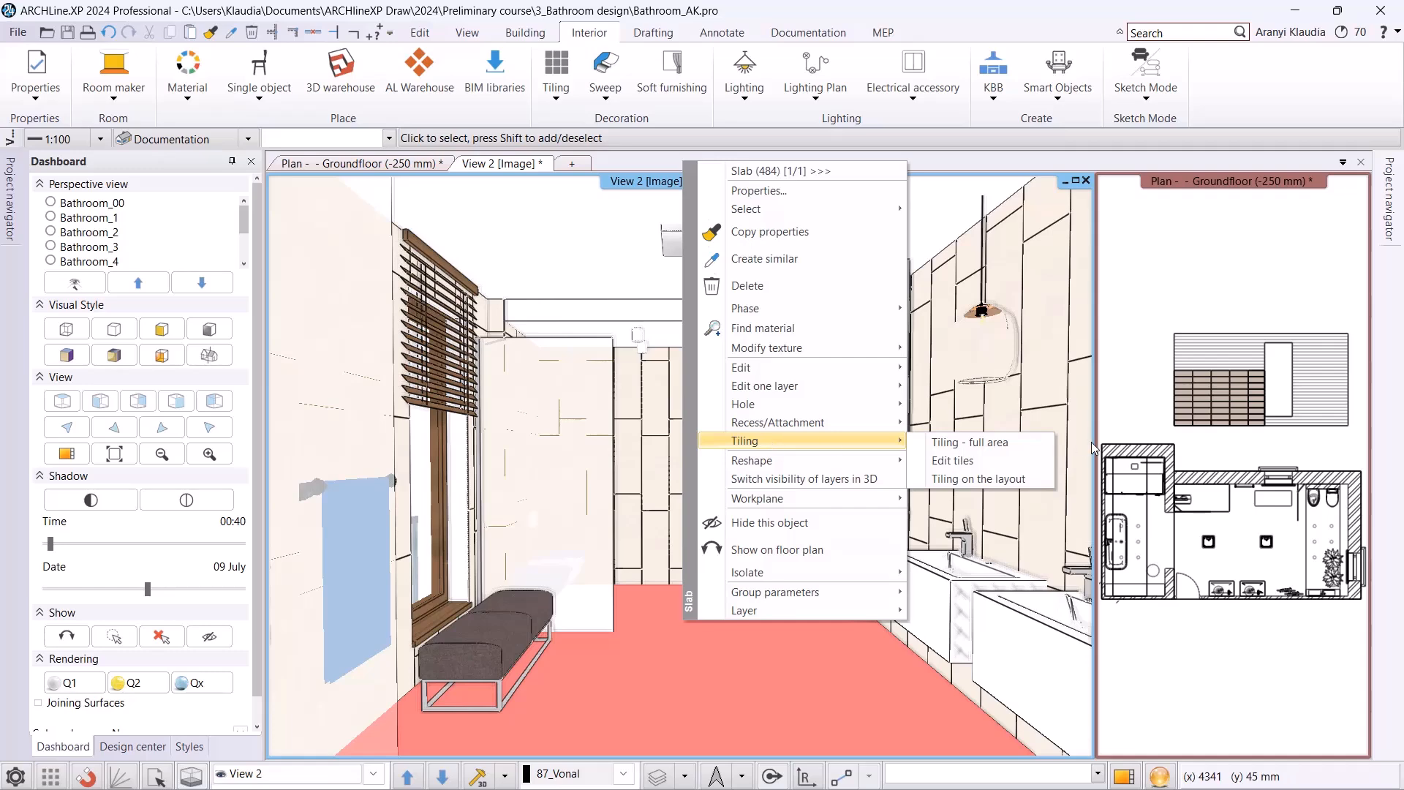
click(1037, 448)
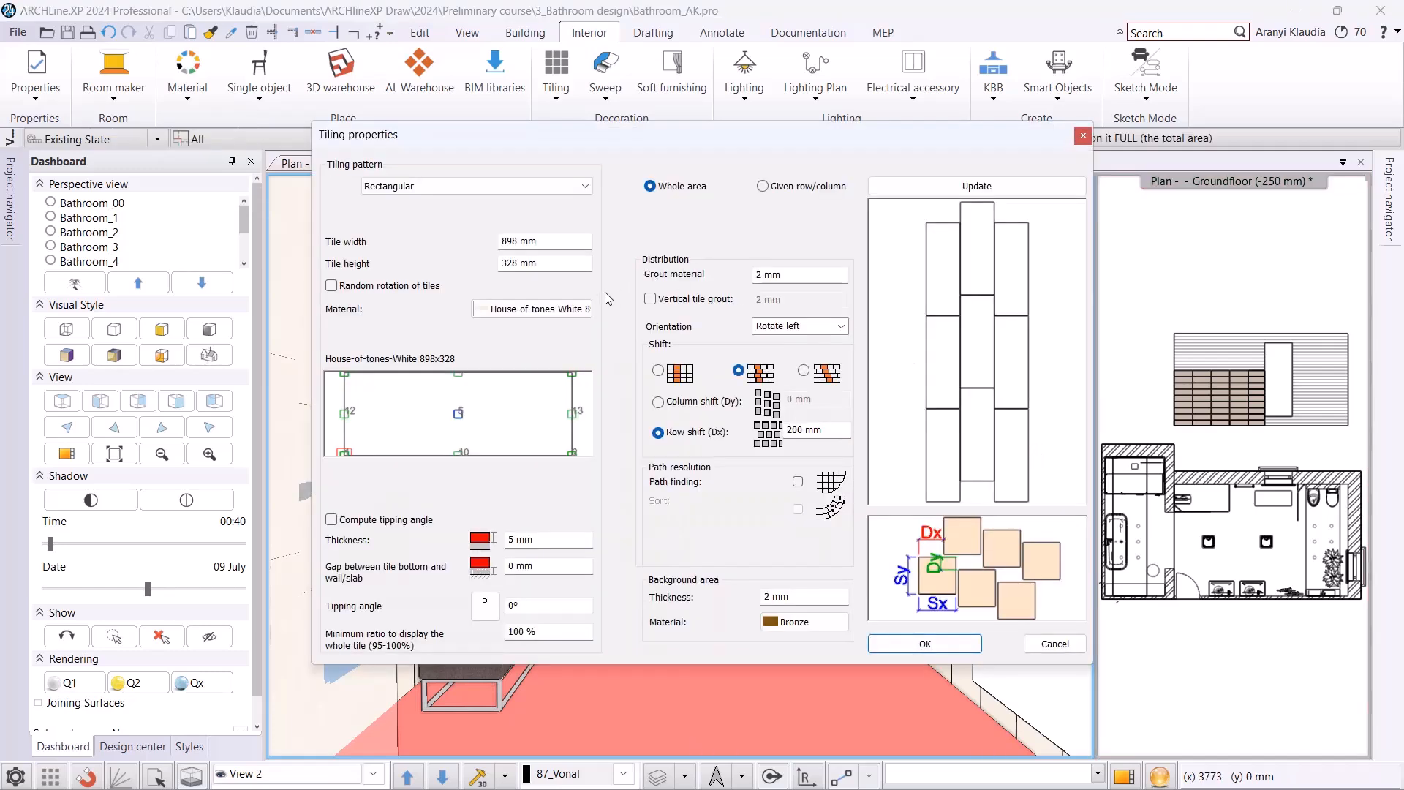
click(510, 310)
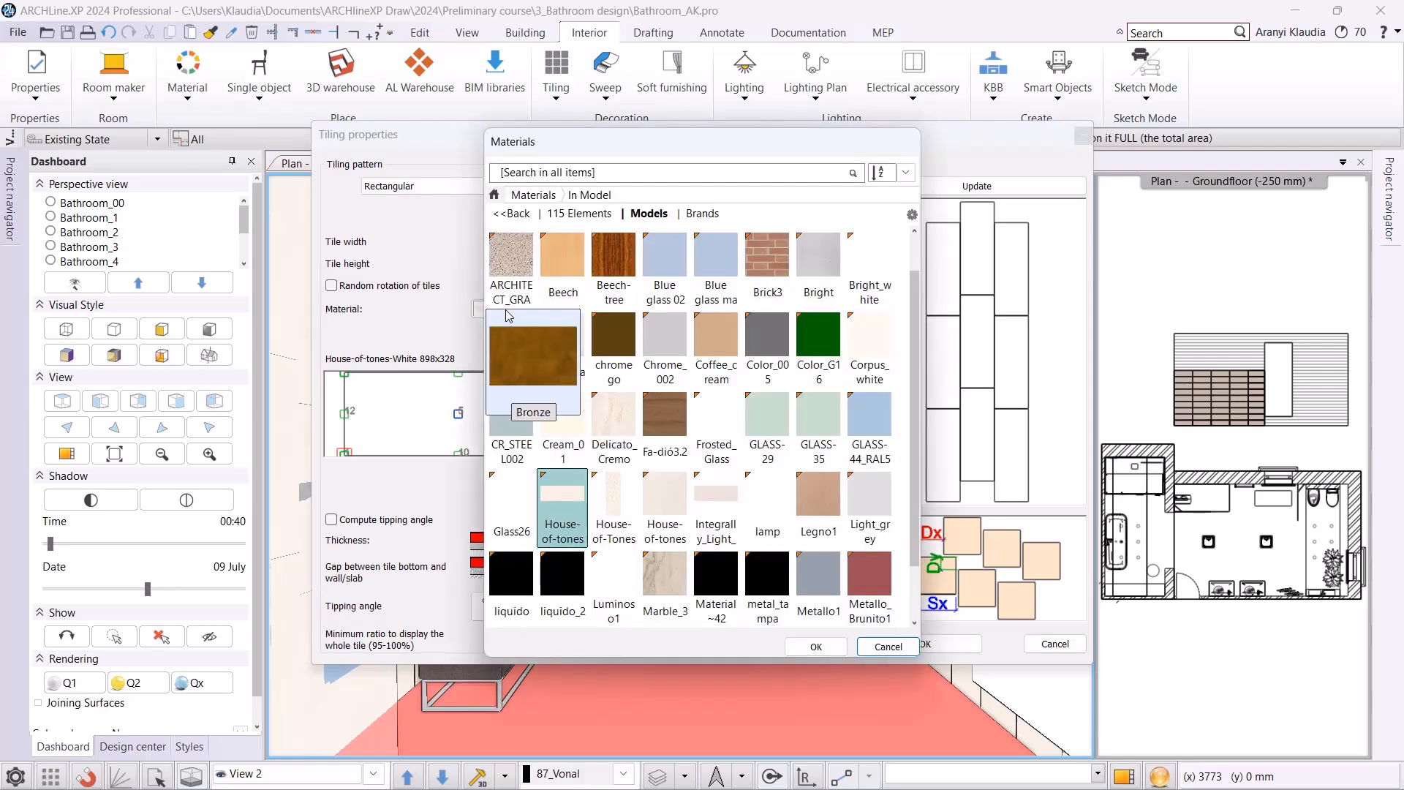
click(521, 178)
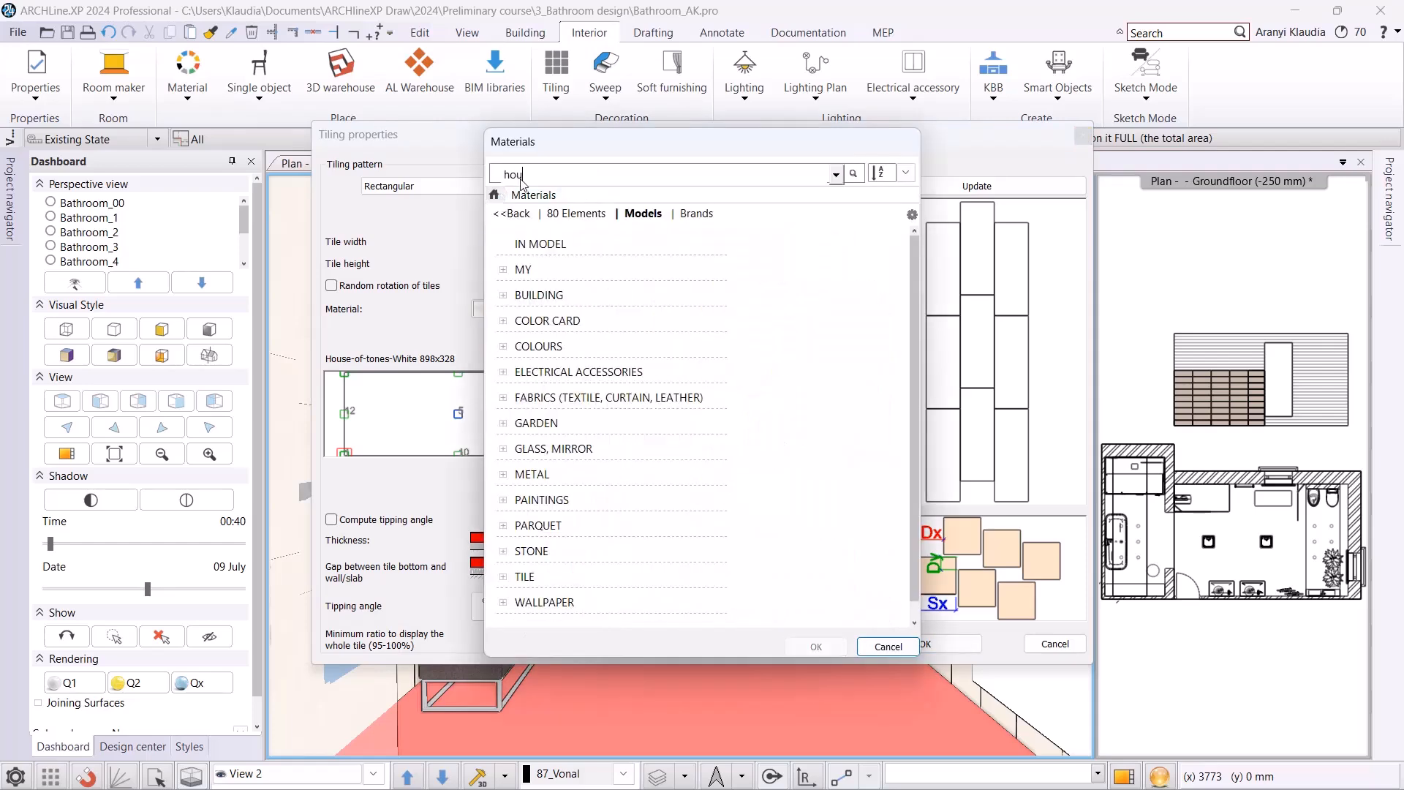
key(Return)
click(658, 342)
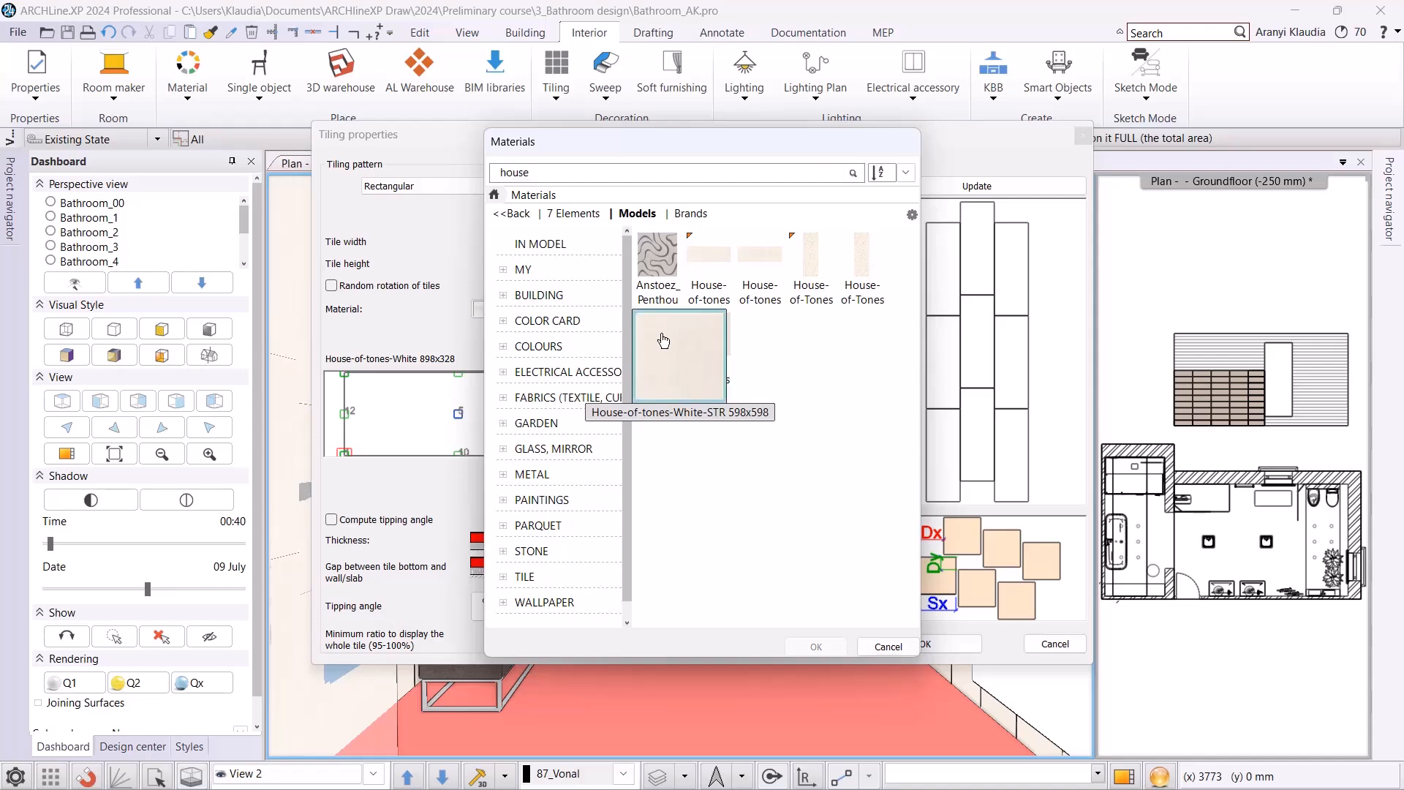
click(817, 648)
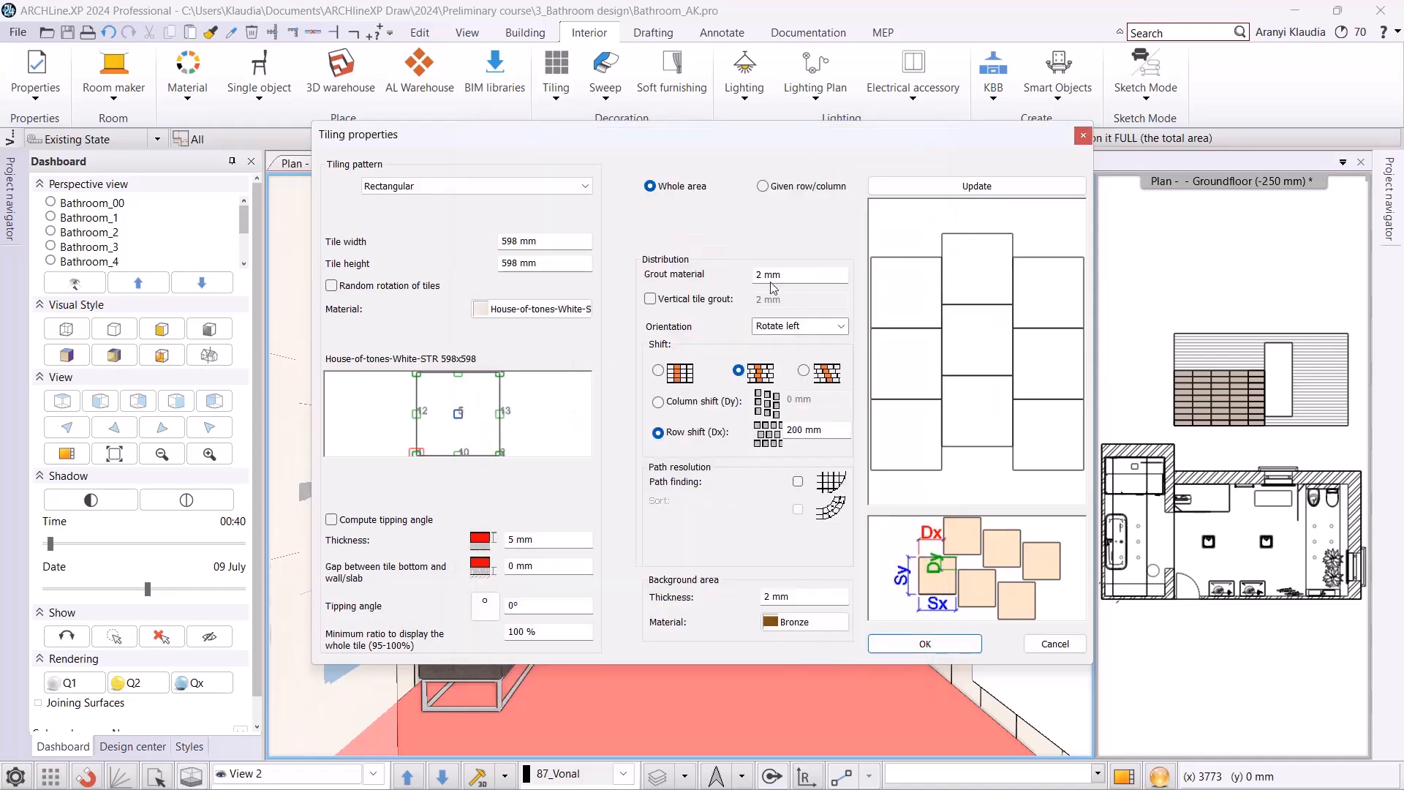
Use the unshifted tile pattern and lay the floor tiling from the slab's far corner behind the bench, setting its direction.
click(658, 371)
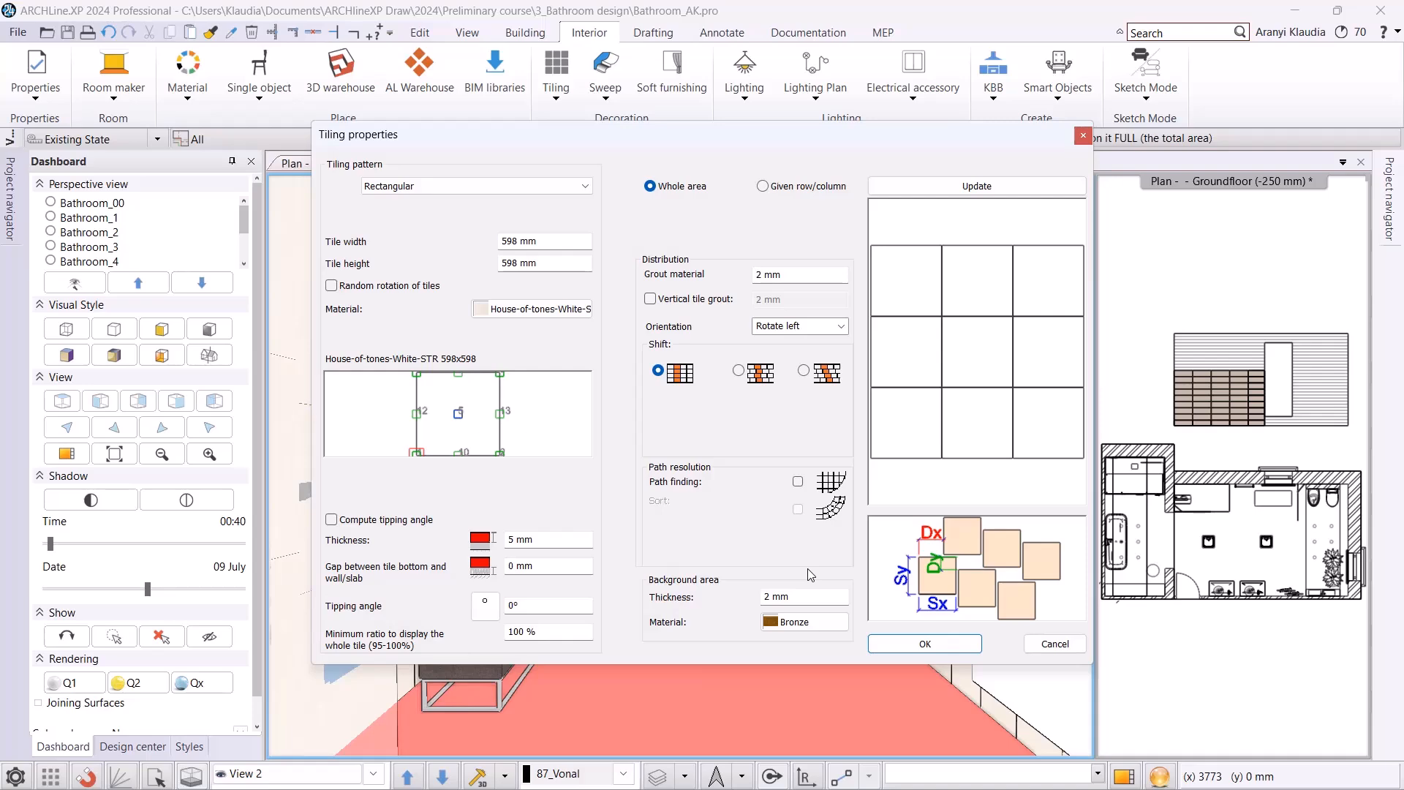
click(936, 644)
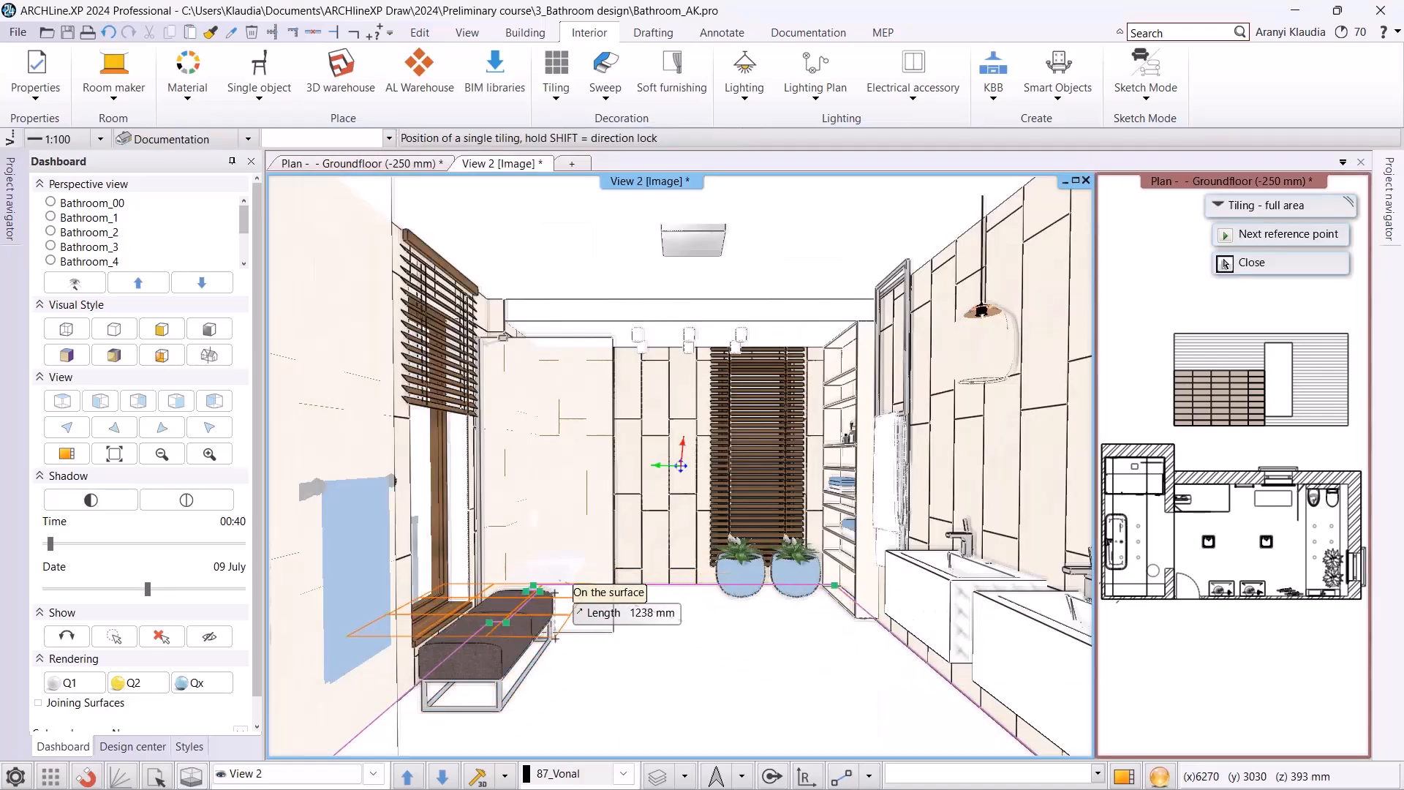
click(534, 588)
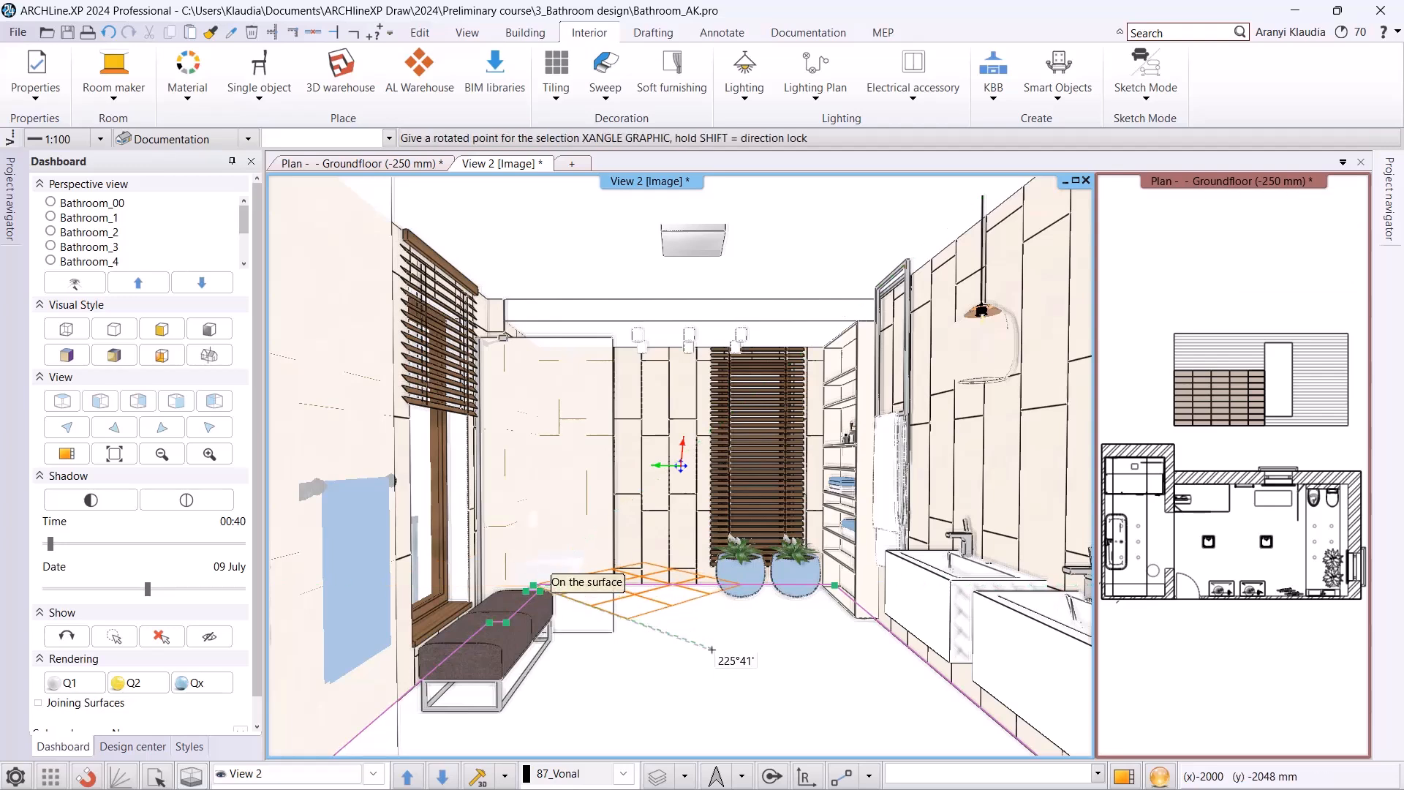
click(555, 660)
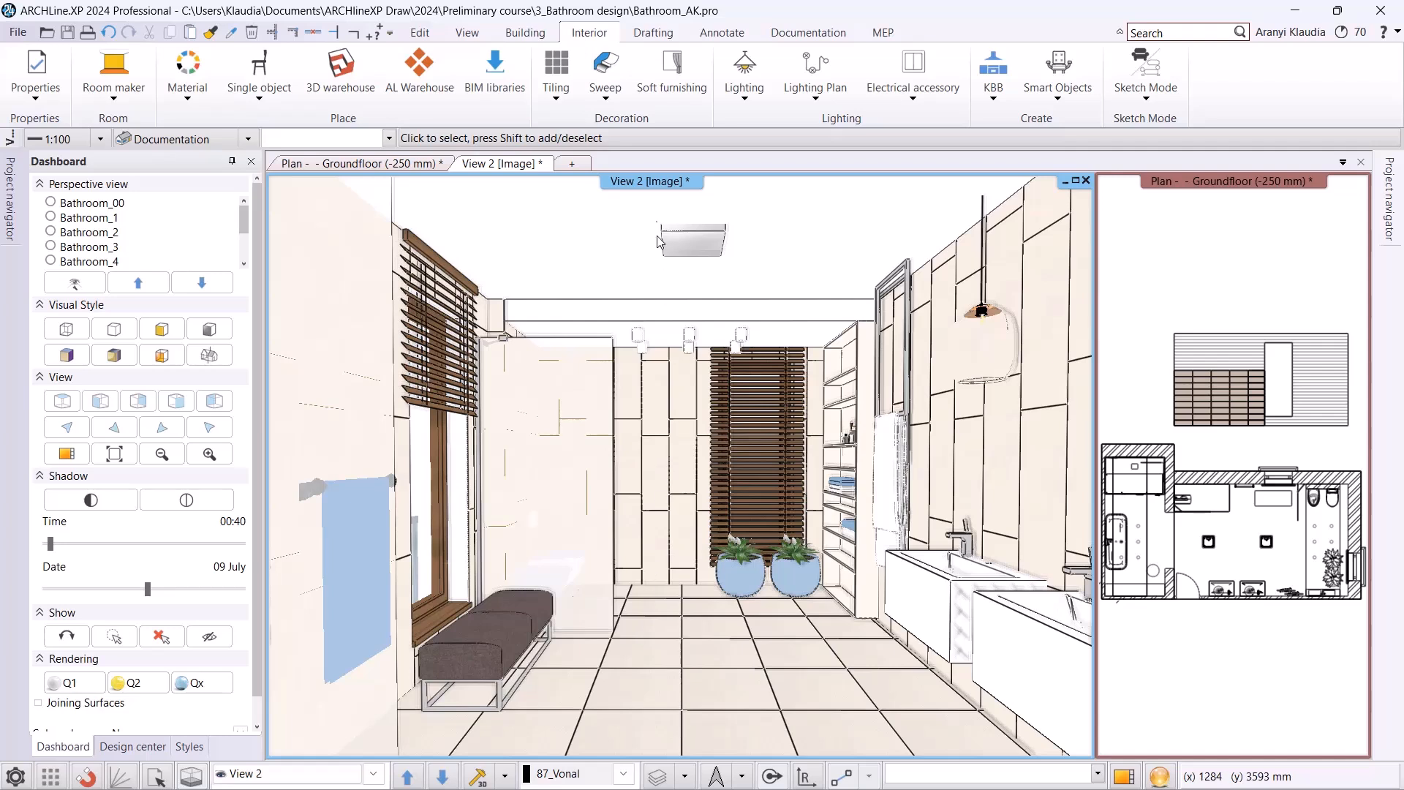
Open the general tiling properties and change the Eggshell style's tiling pattern to House-of-tones-White-STR 598x598, searching the materials for "house".
click(33, 88)
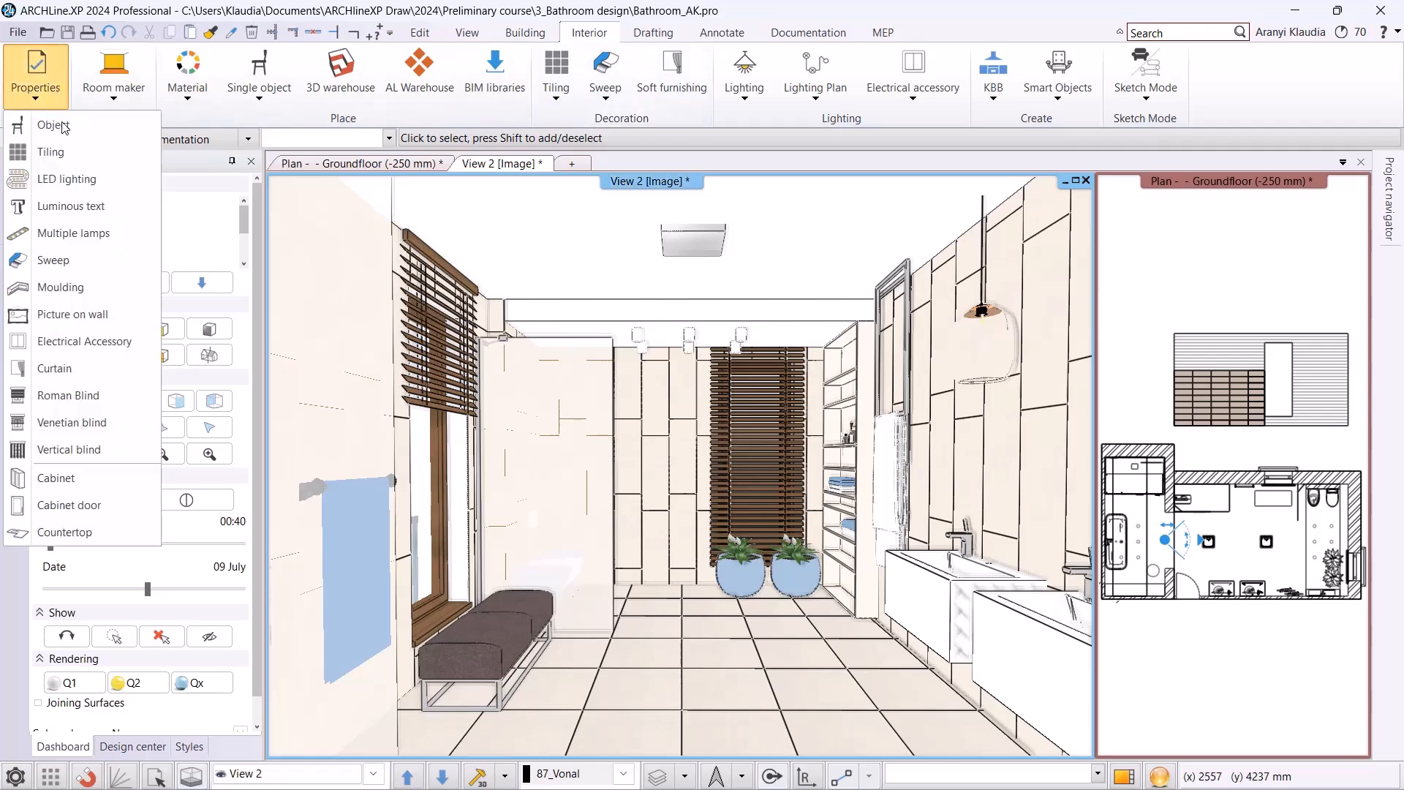
click(71, 159)
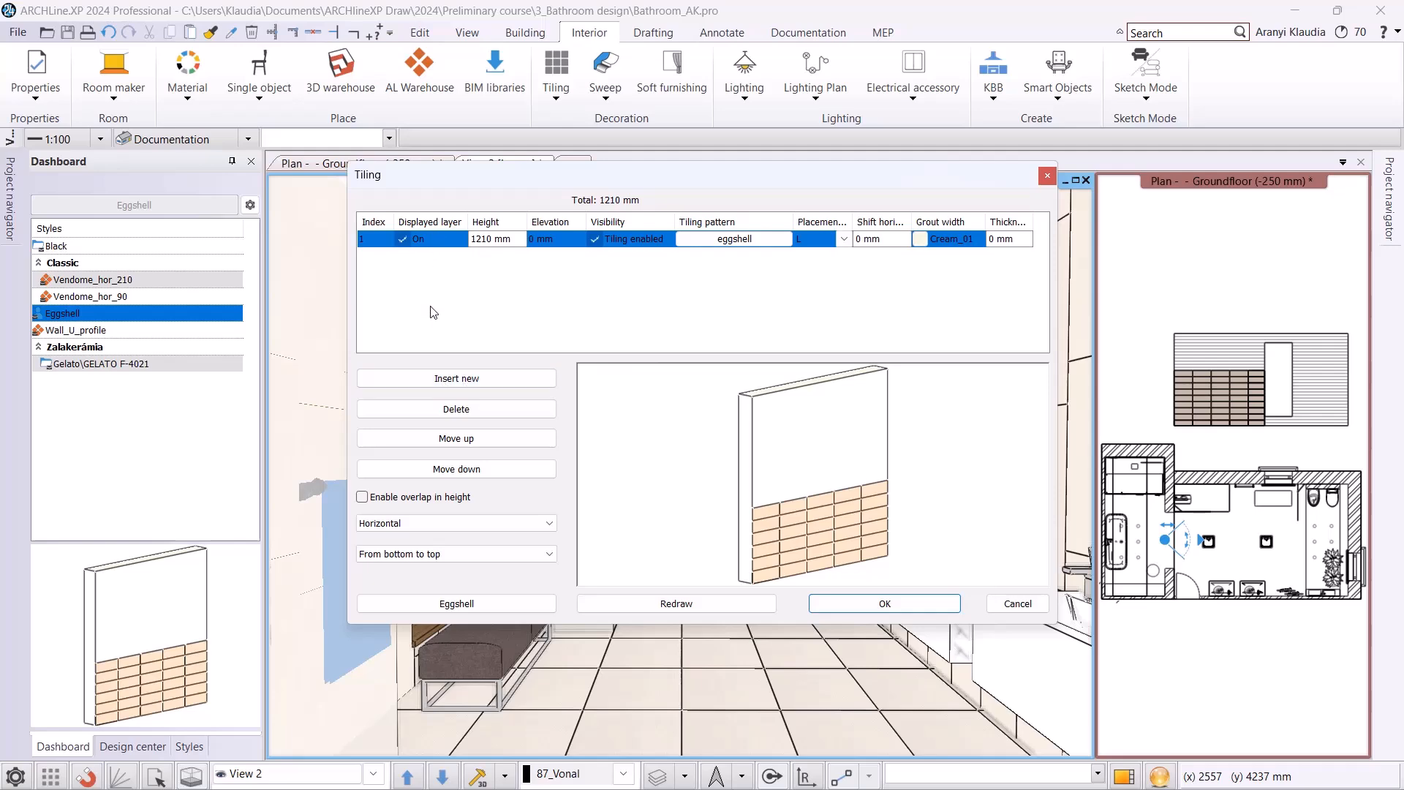
double_click(728, 244)
click(524, 310)
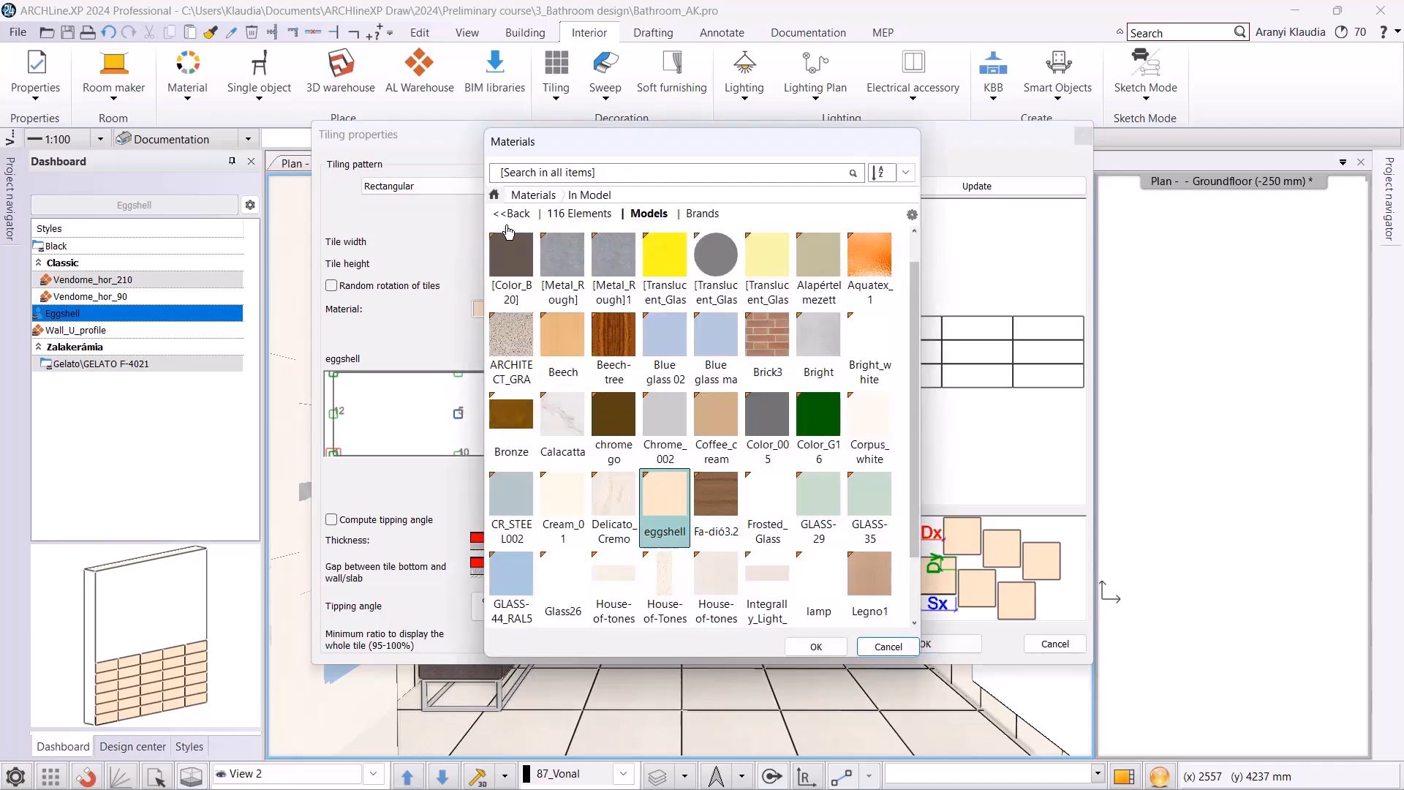
click(512, 214)
click(543, 174)
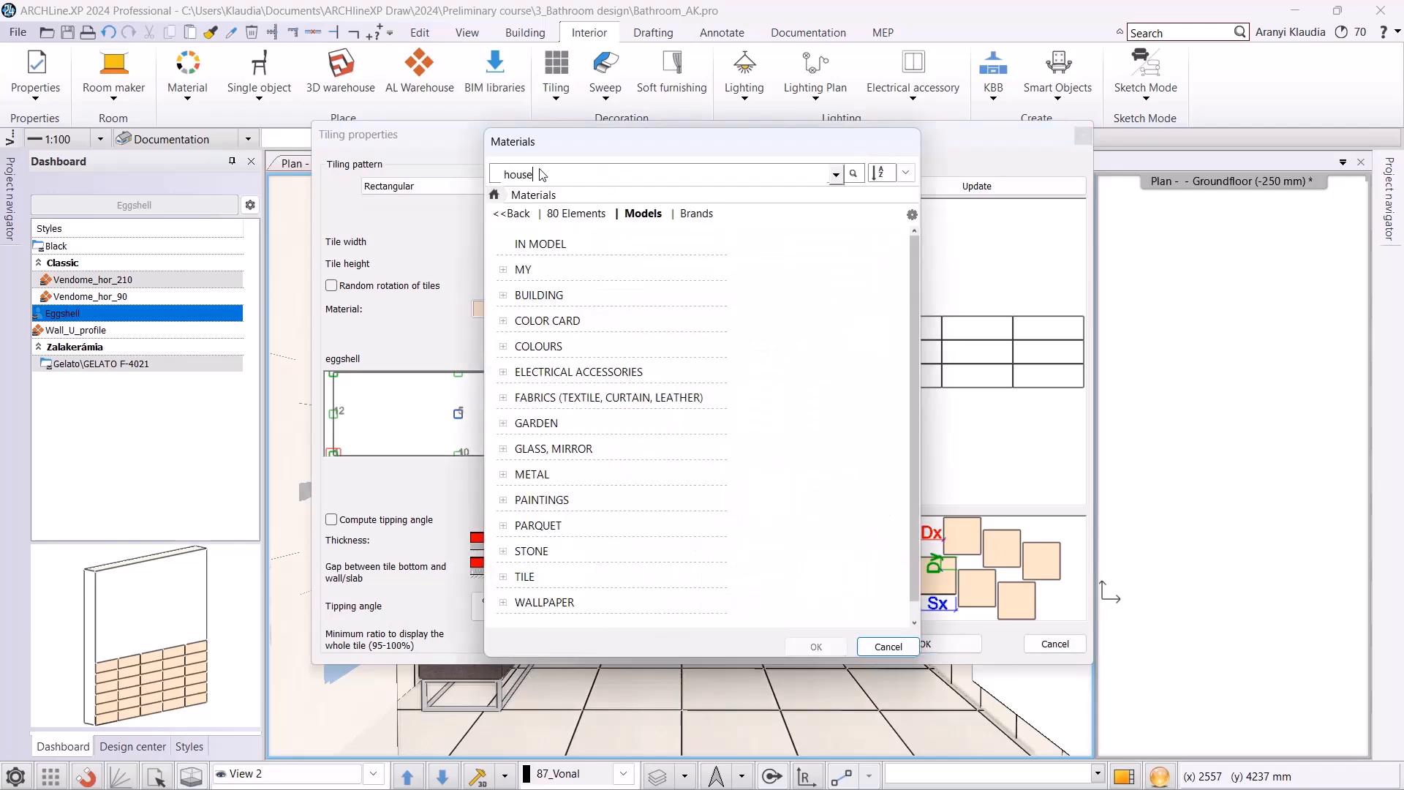
key(Return)
click(656, 376)
click(816, 647)
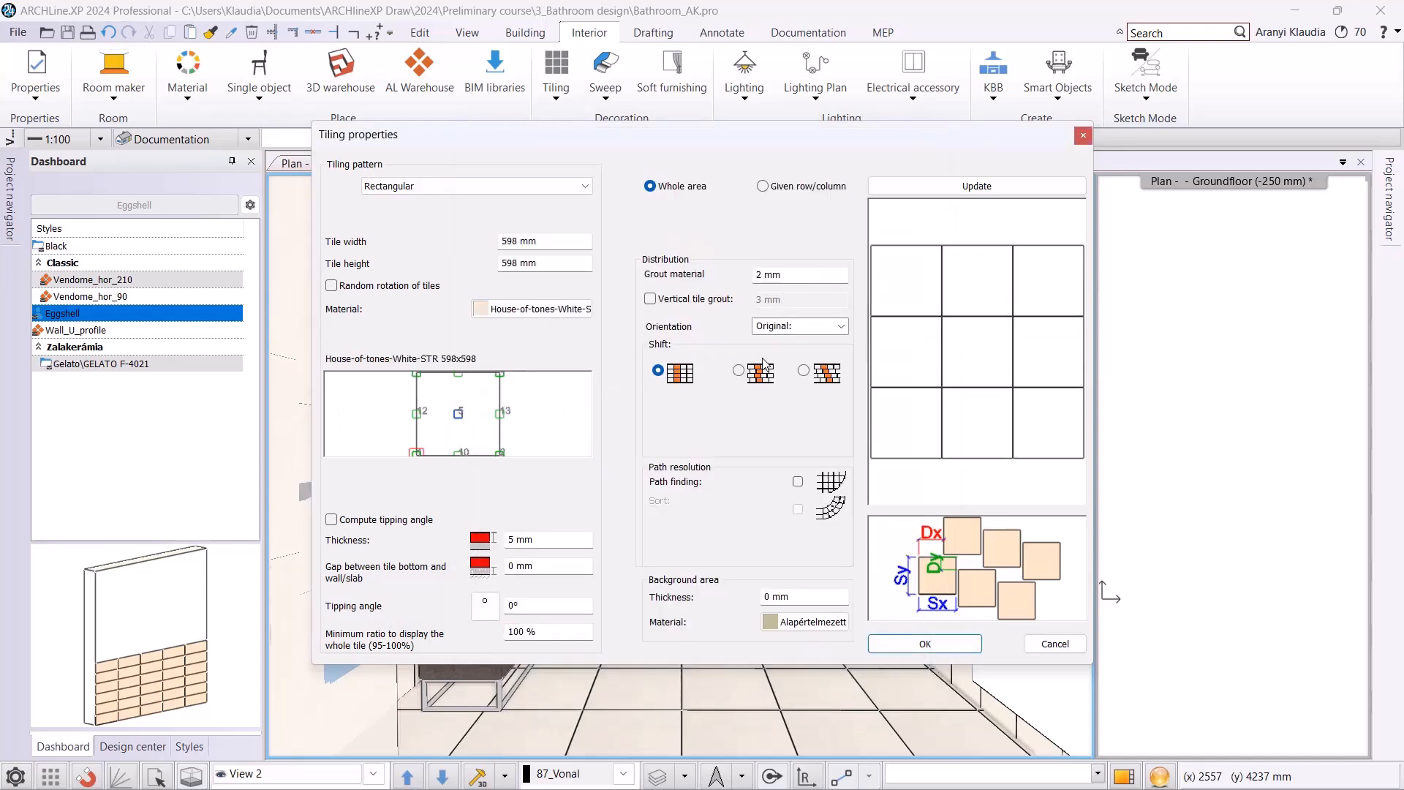
click(926, 644)
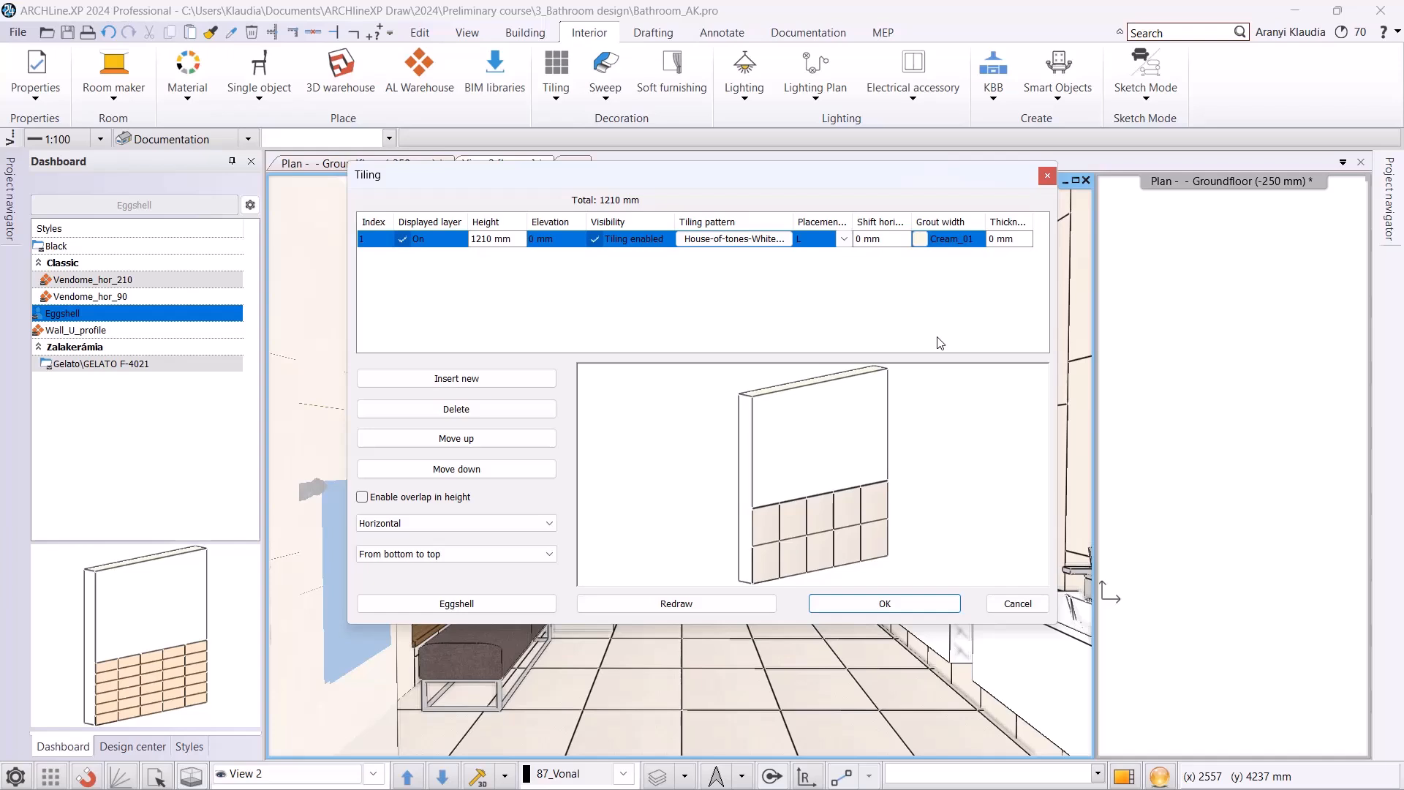
Set the height of the first tiling layer to 600 mm.
click(477, 239)
text(600)
key(Return)
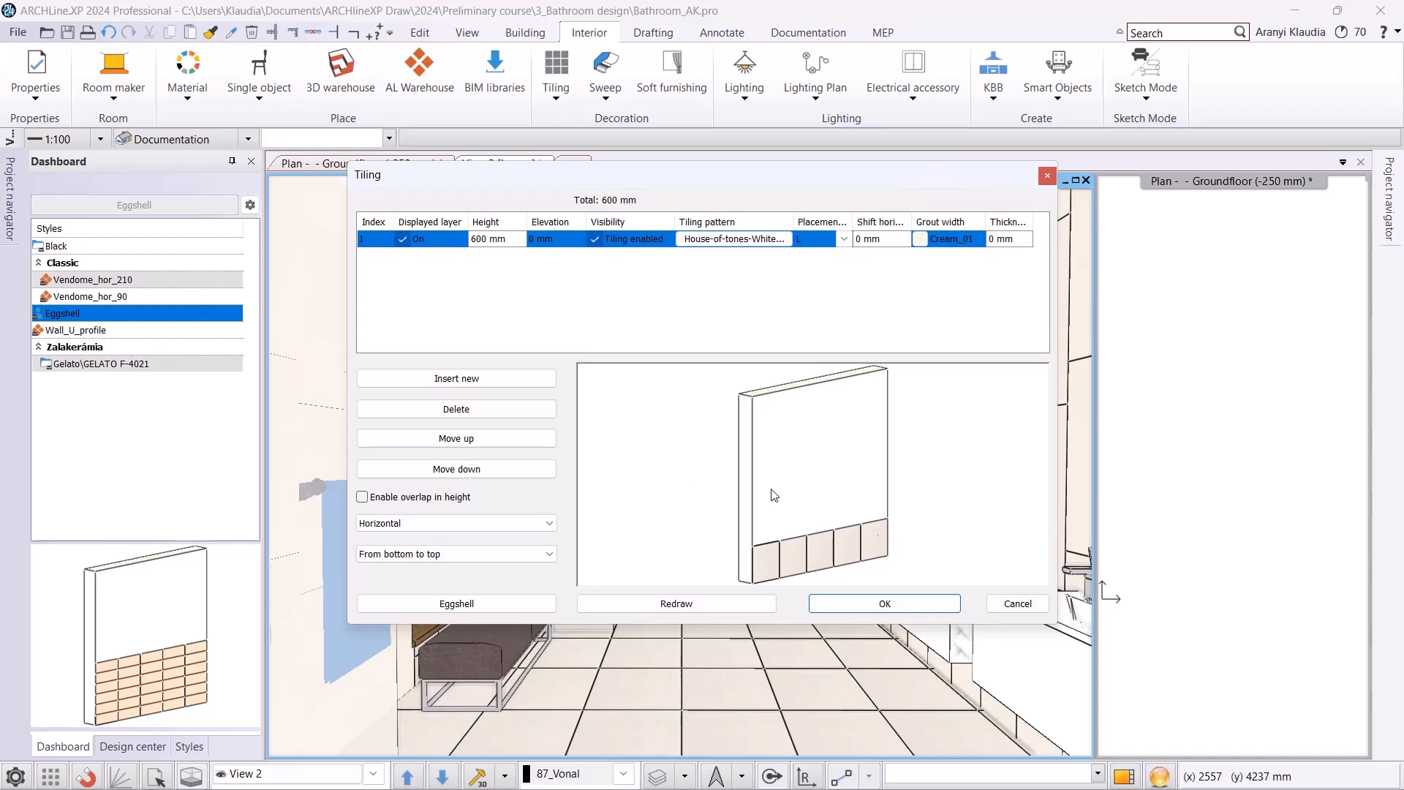
Insert a second tiling layer and assign it the House-of-tones-White 898x328 material, searching the materials for "house".
click(460, 379)
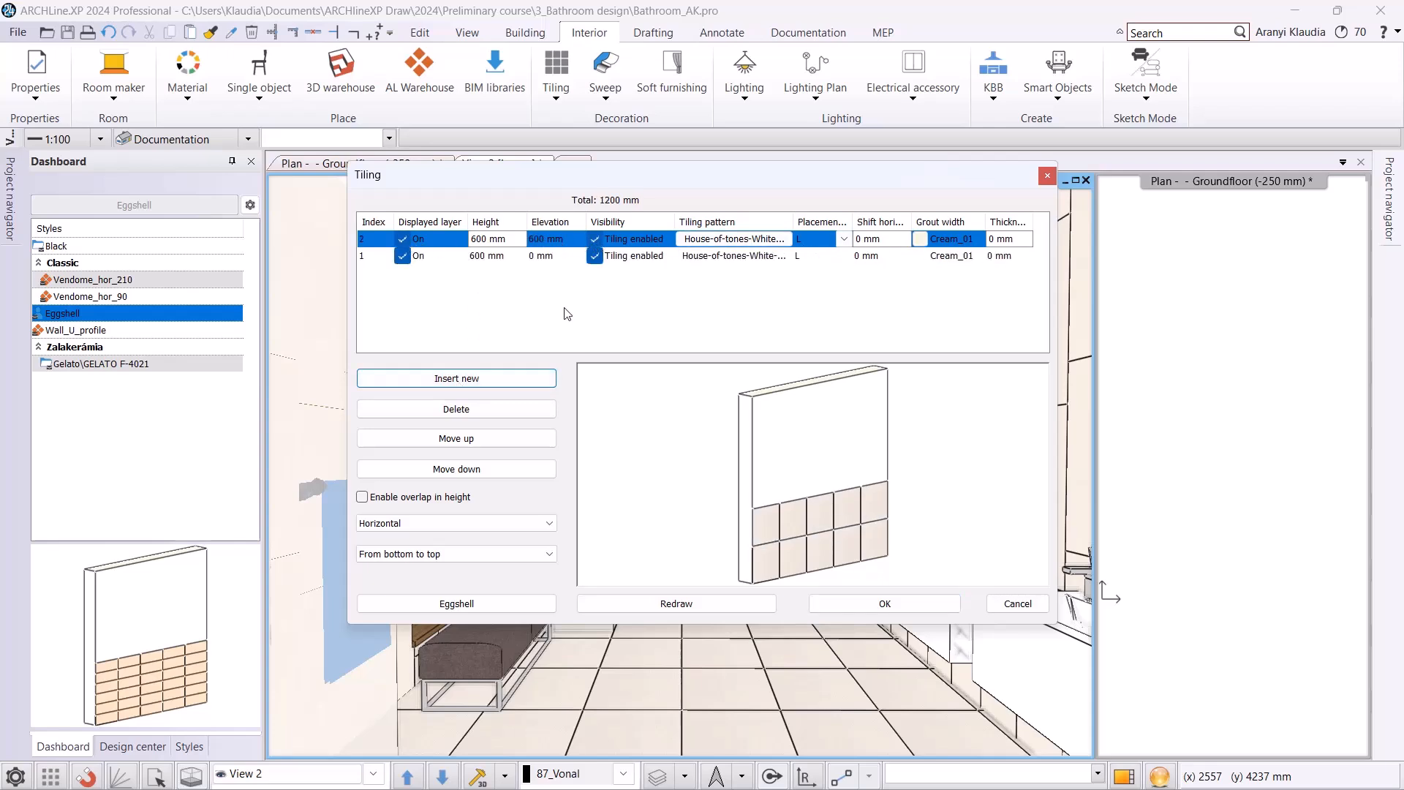
click(721, 247)
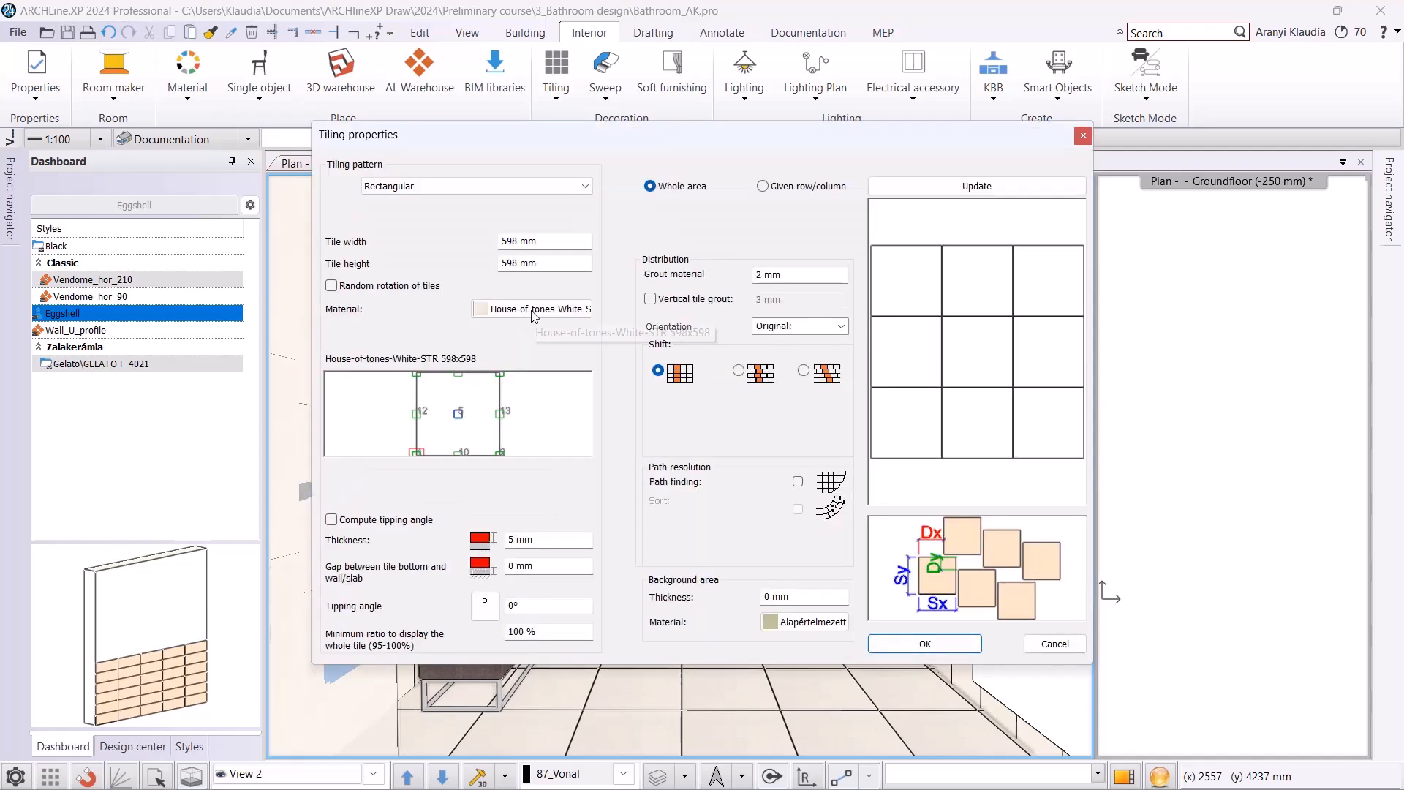
click(534, 315)
click(504, 215)
click(523, 178)
text(house)
key(Return)
double_click(709, 256)
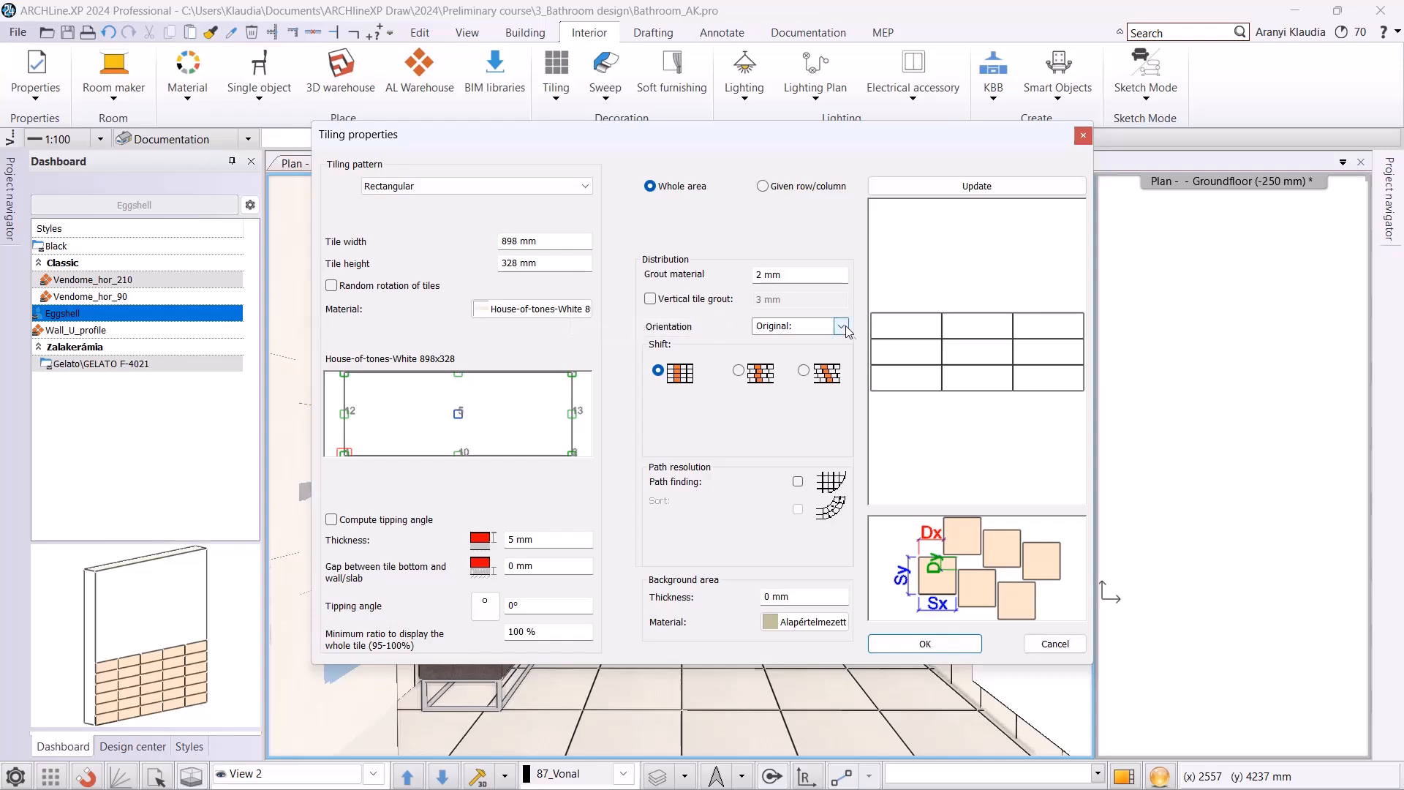
click(897, 644)
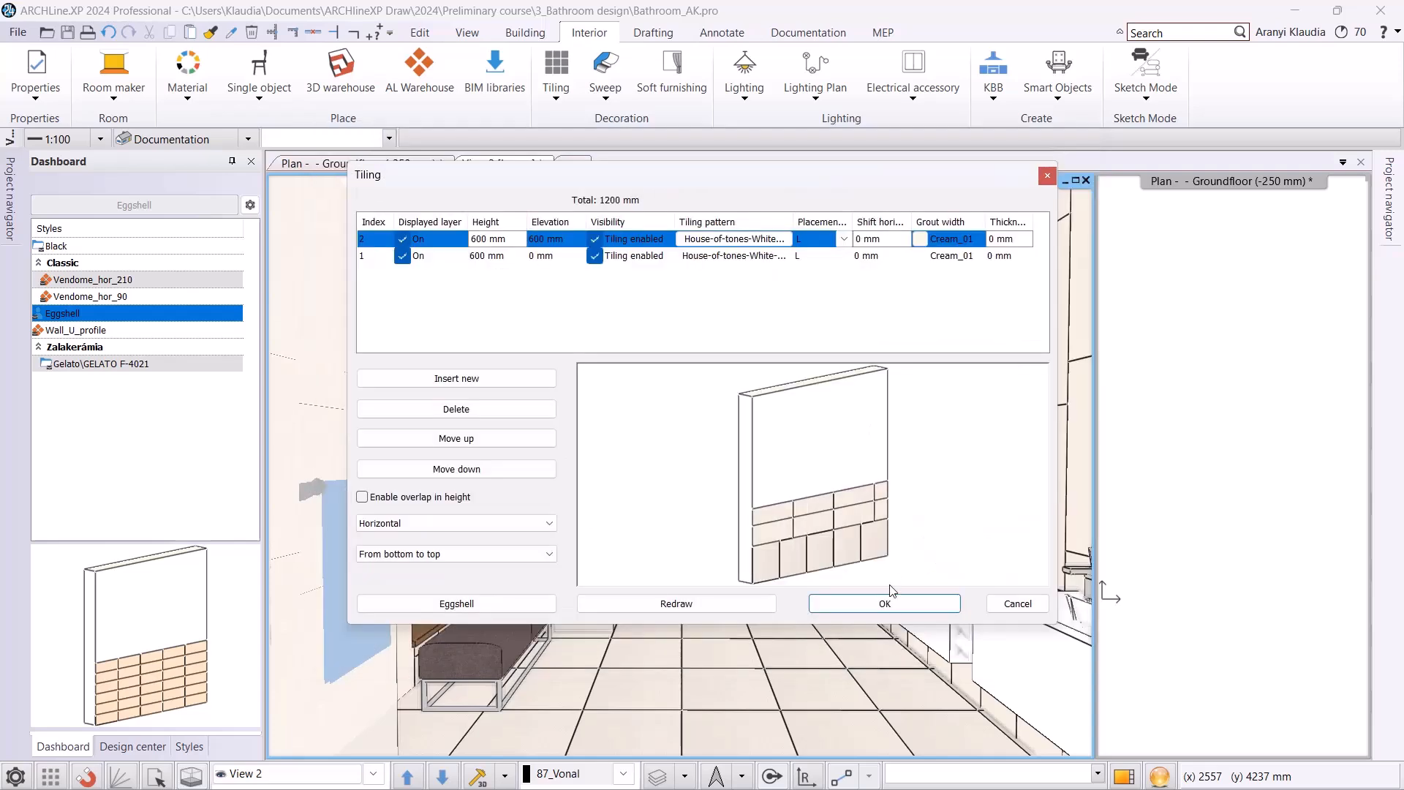
Set the height of the second tiling layer to 330 mm.
double_click(504, 241)
text(330)
key(Return)
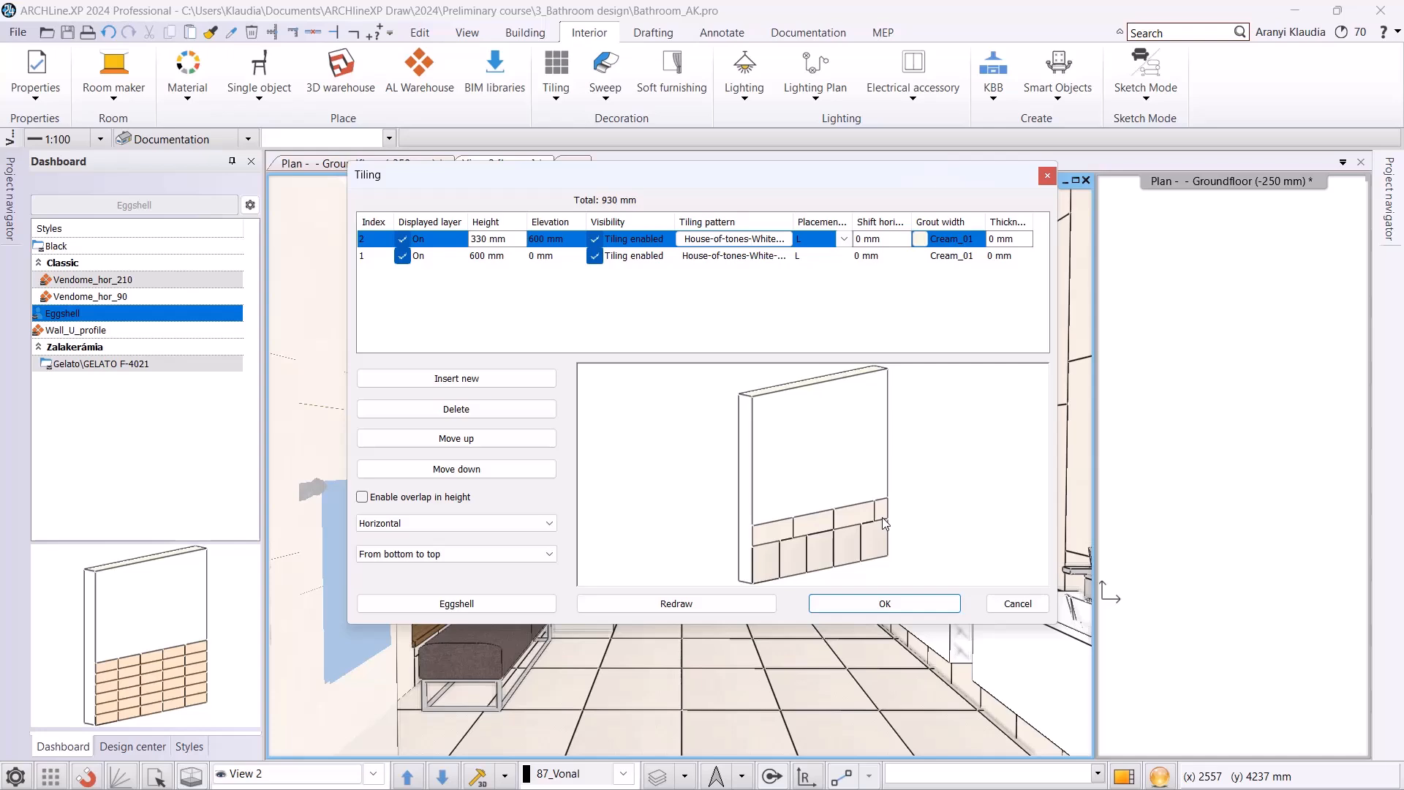
Insert a third tiling layer and assign it the steel-gold-pol-898x23_0 material, searching the materials for "gold".
click(442, 391)
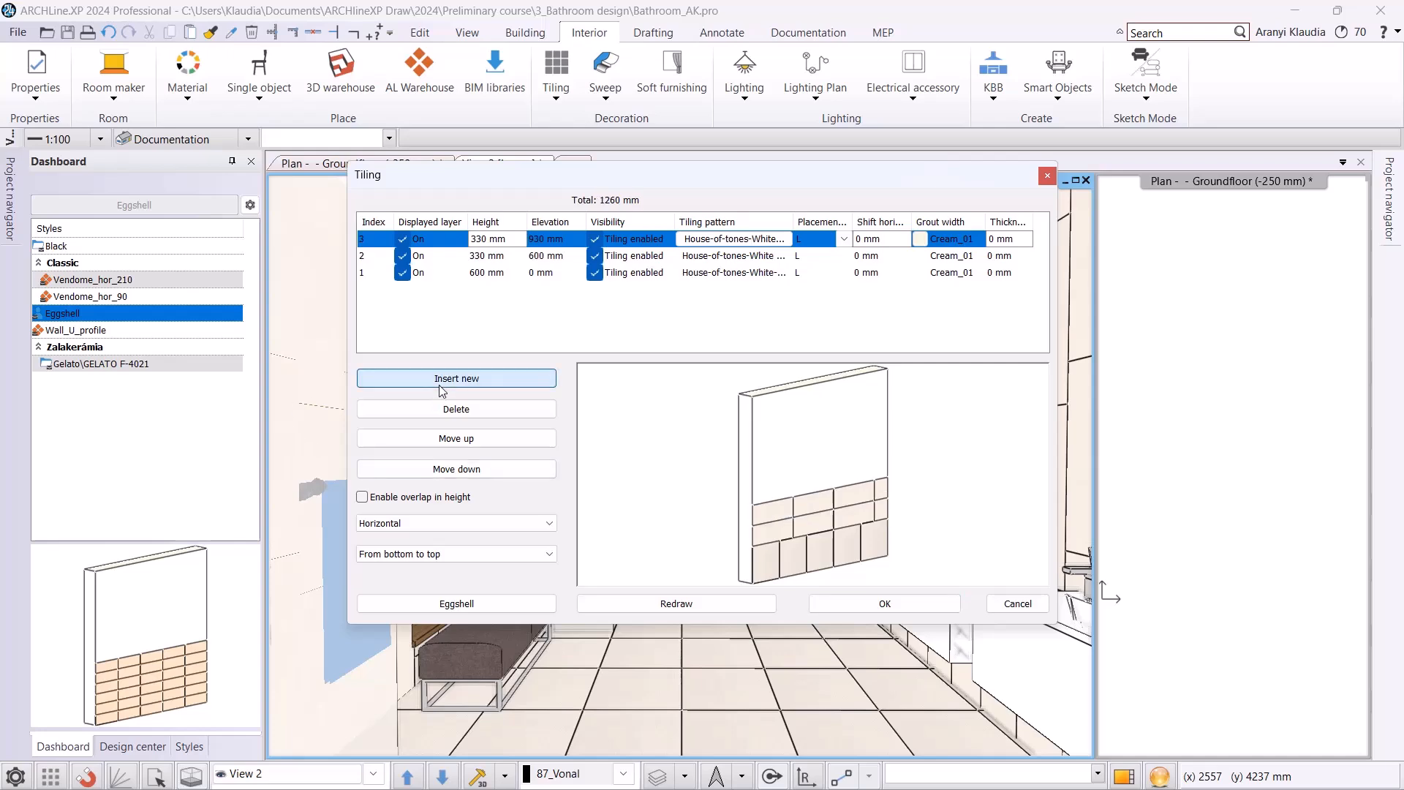
click(720, 242)
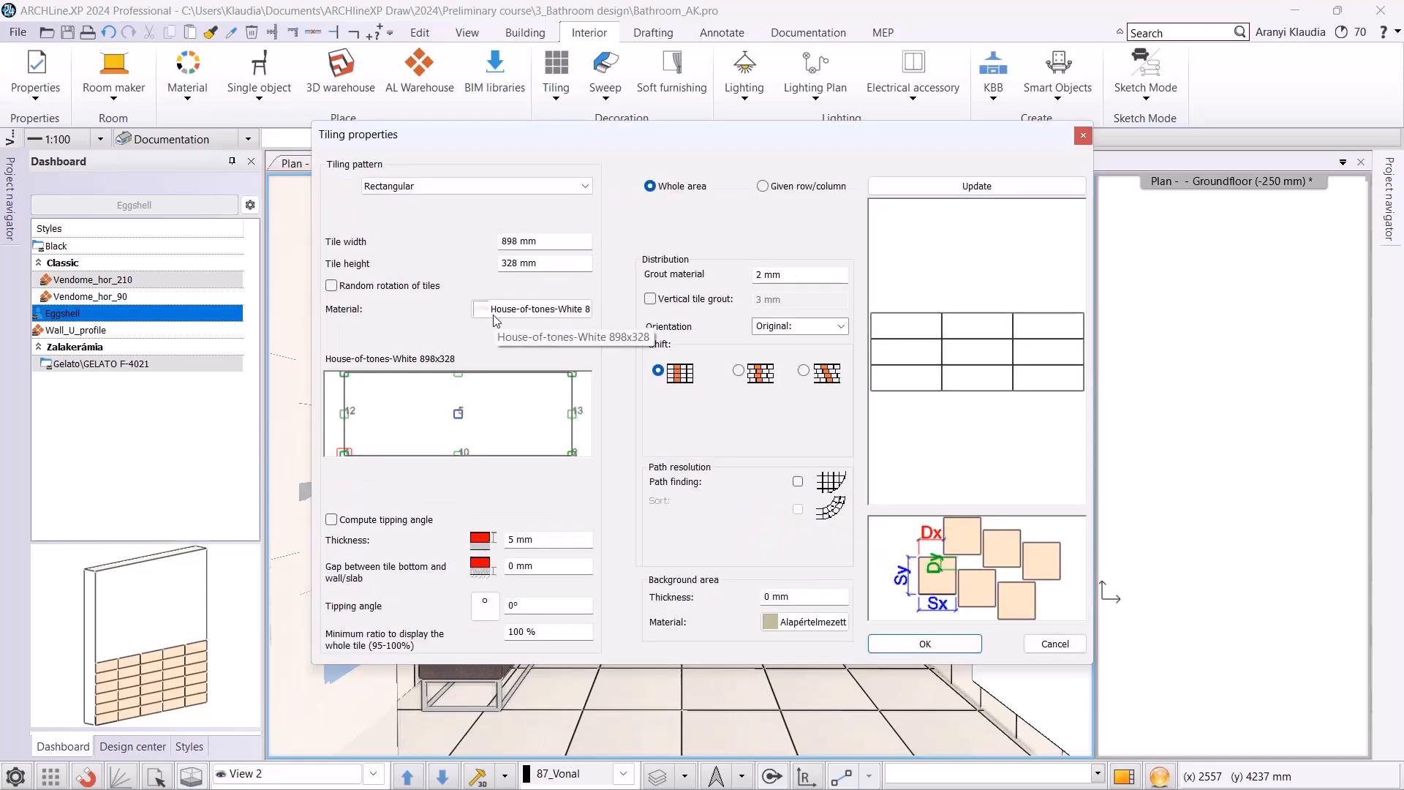
click(497, 320)
click(521, 174)
text(gol)
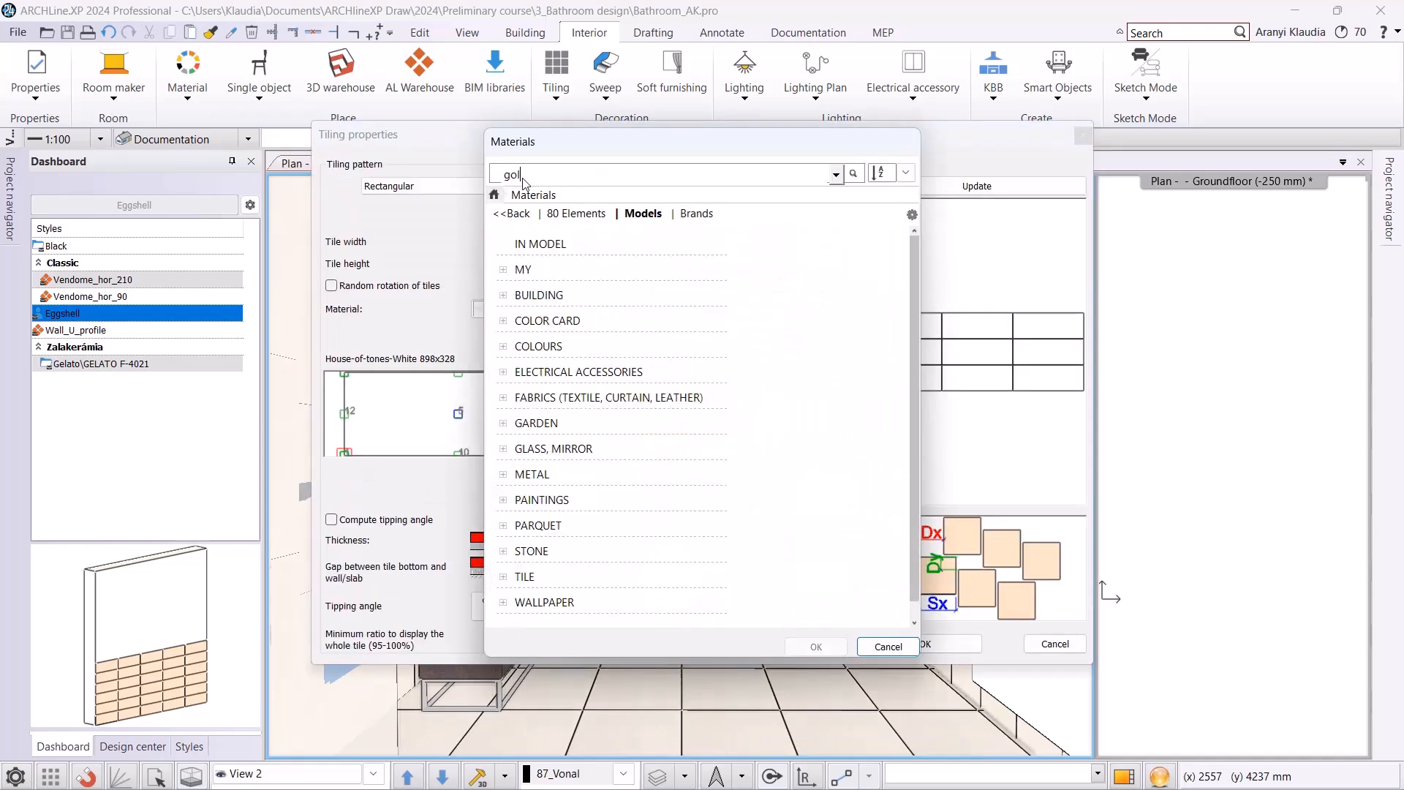
text(d)
key(Return)
click(809, 323)
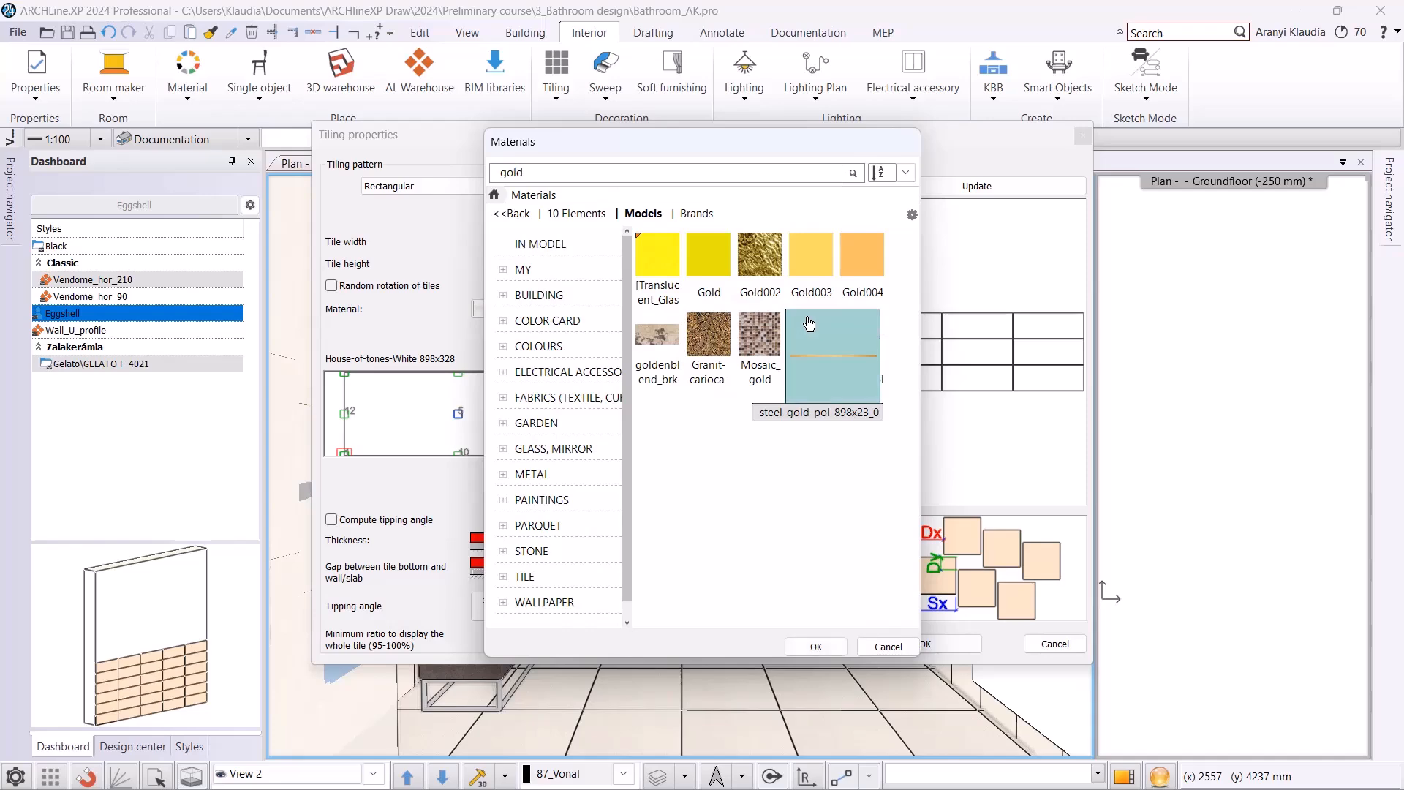
click(816, 647)
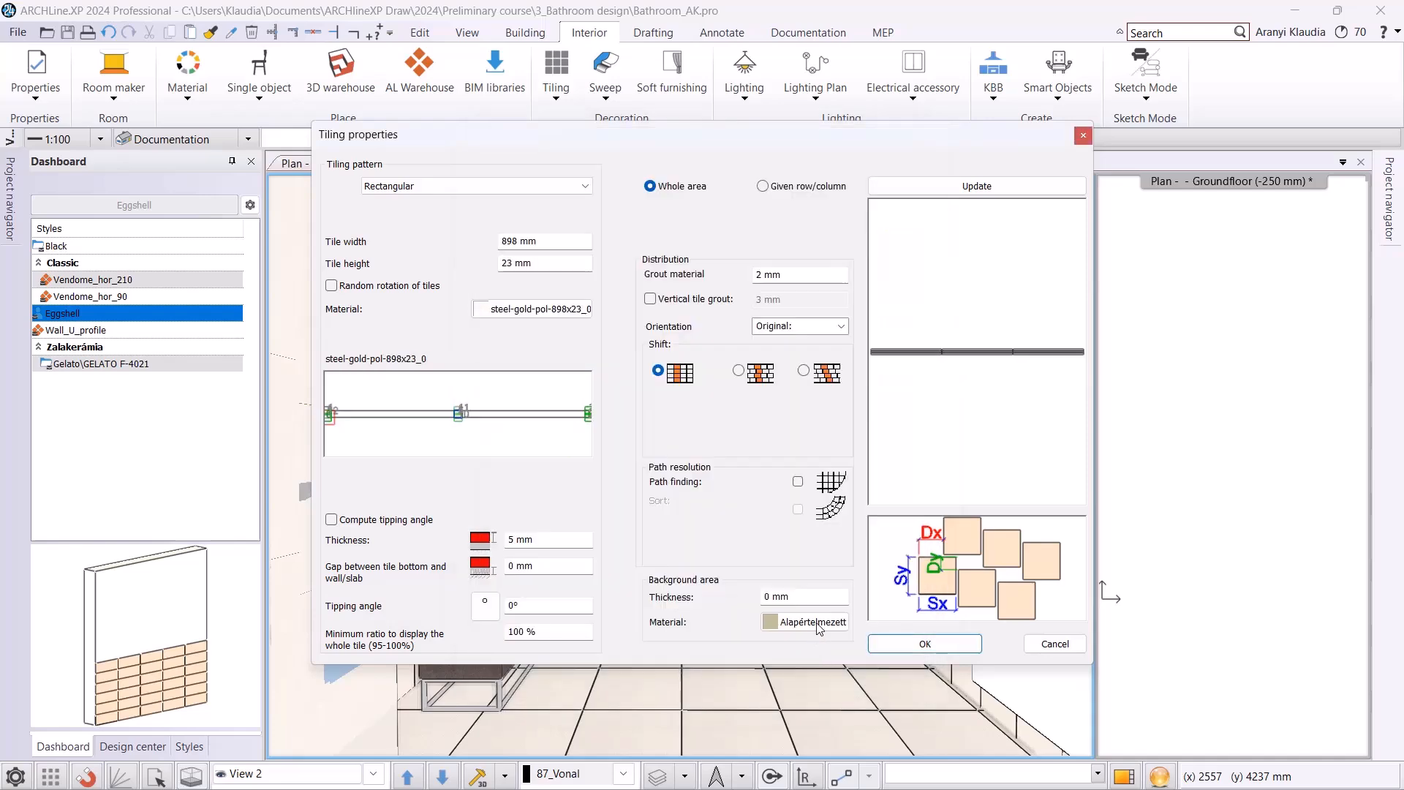
click(907, 646)
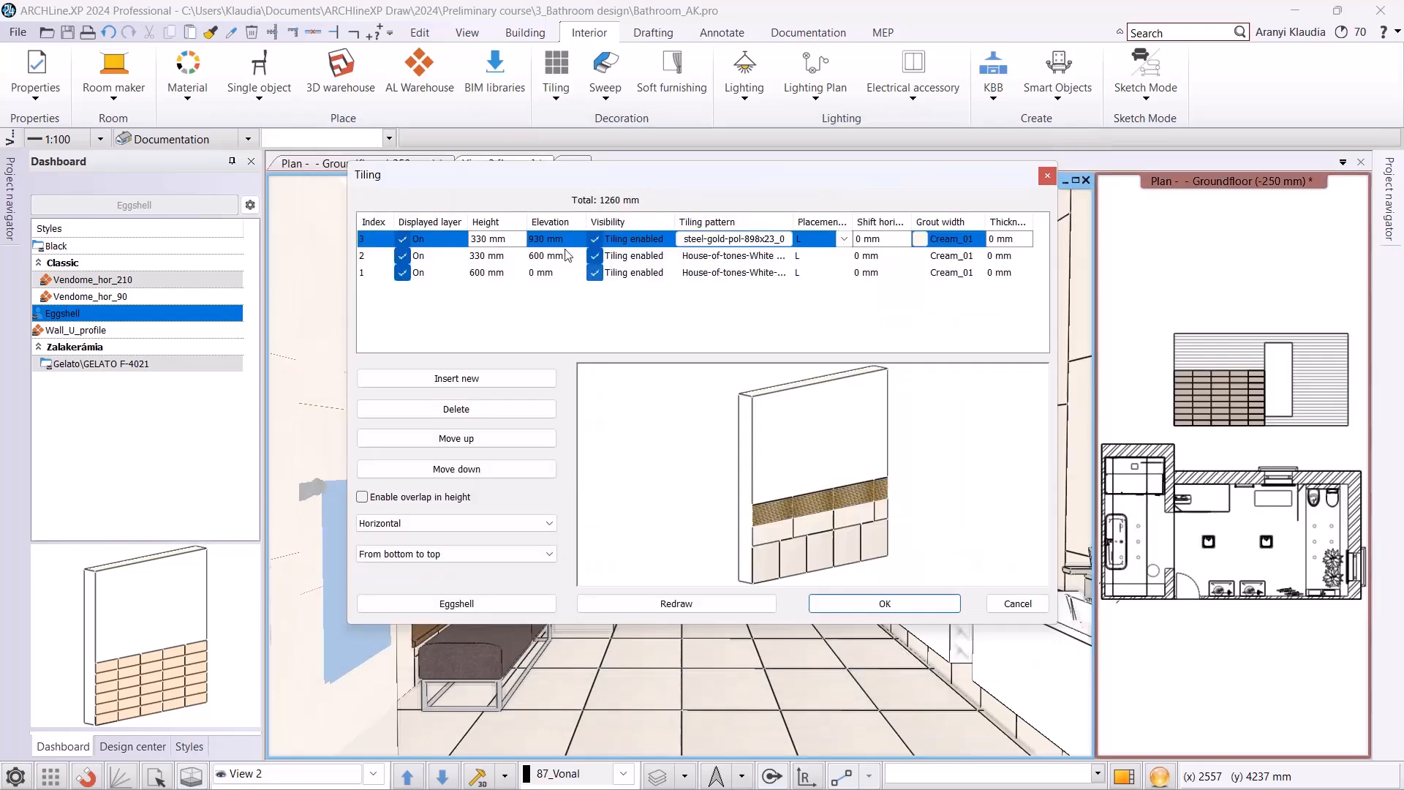
Set the height of the steel-gold tiling layer to 23 mm and check the strip in the preview.
click(505, 239)
text(23)
key(Return)
scroll(746, 472, up, 5)
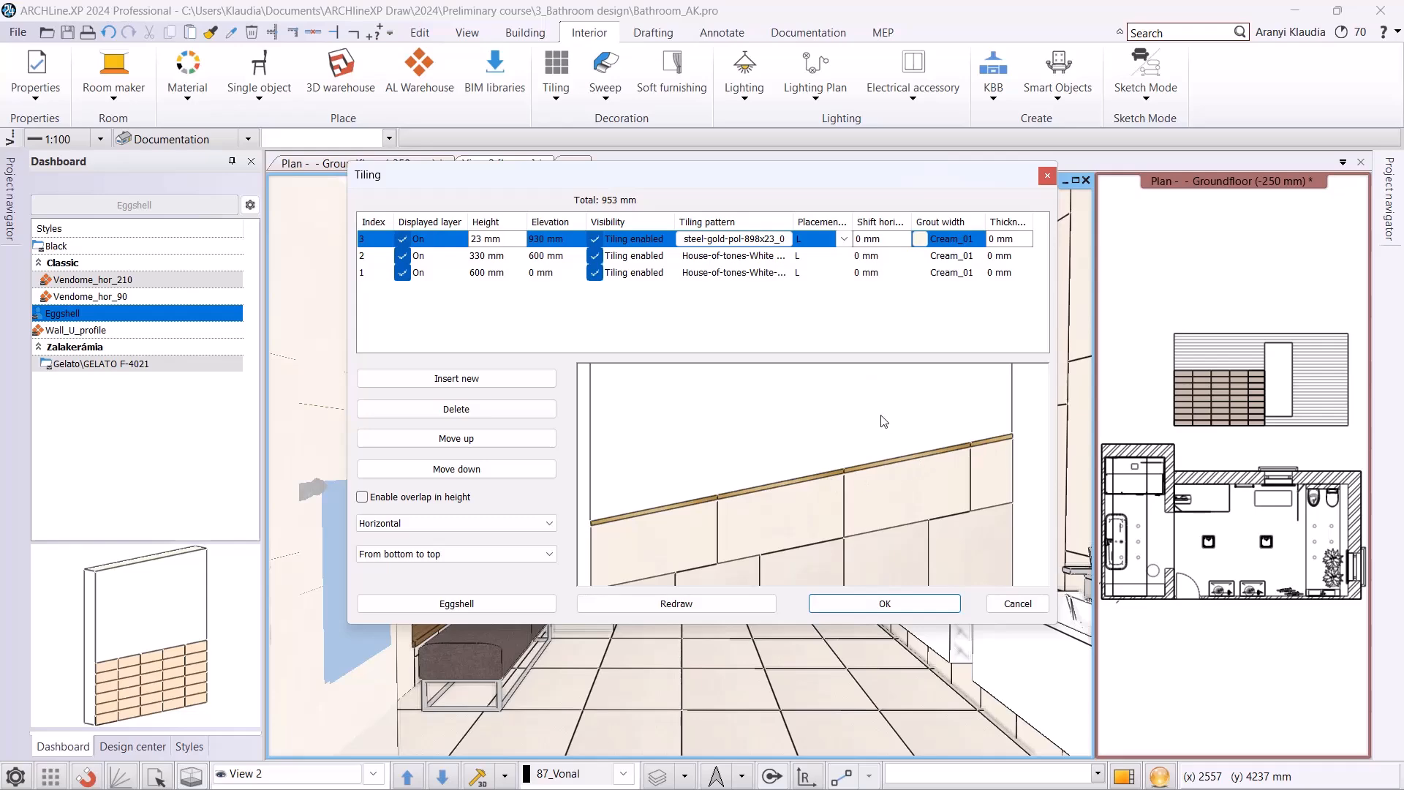
Insert a fourth tiling layer and assign it the House-of-Tones-White A 898x.328 material, searching the materials for "house".
click(479, 379)
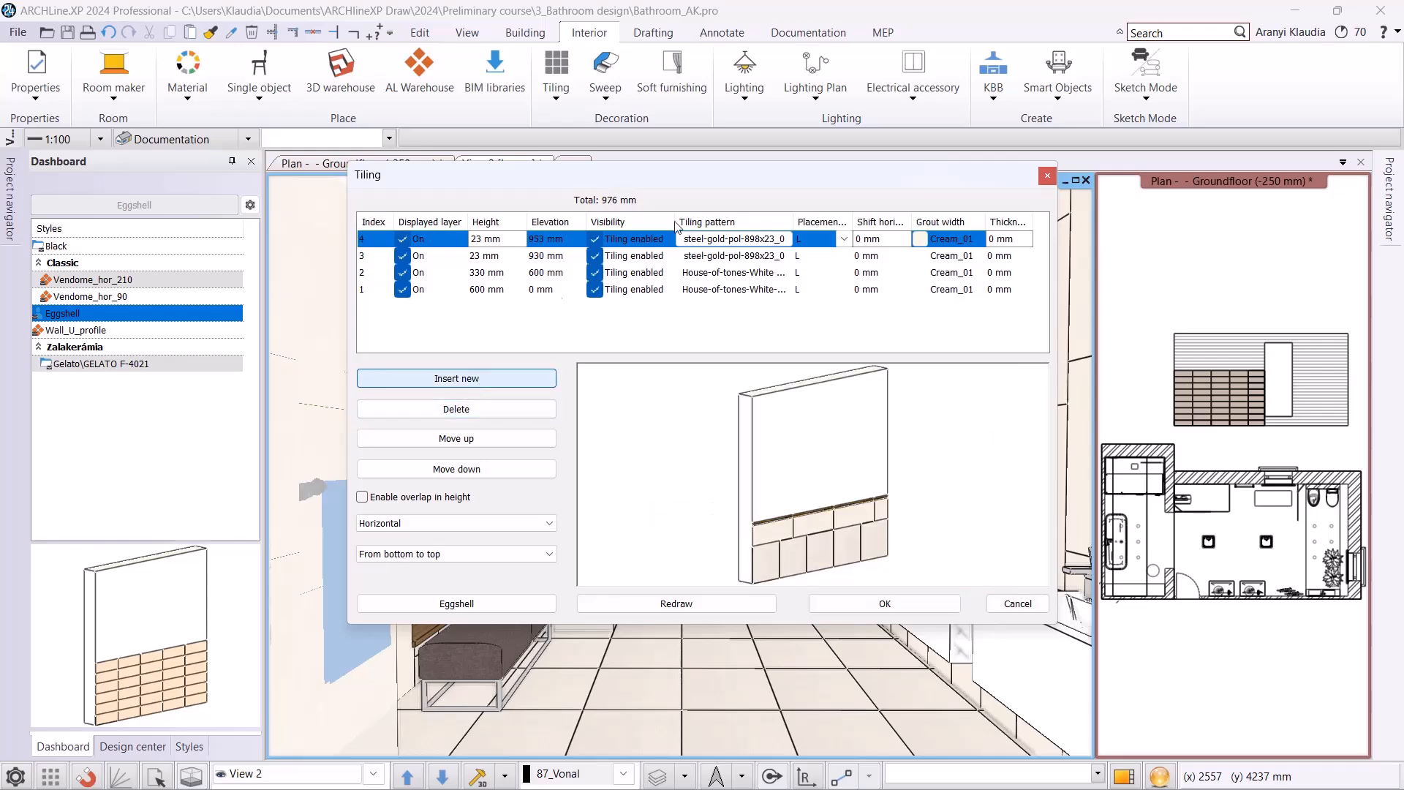
click(712, 239)
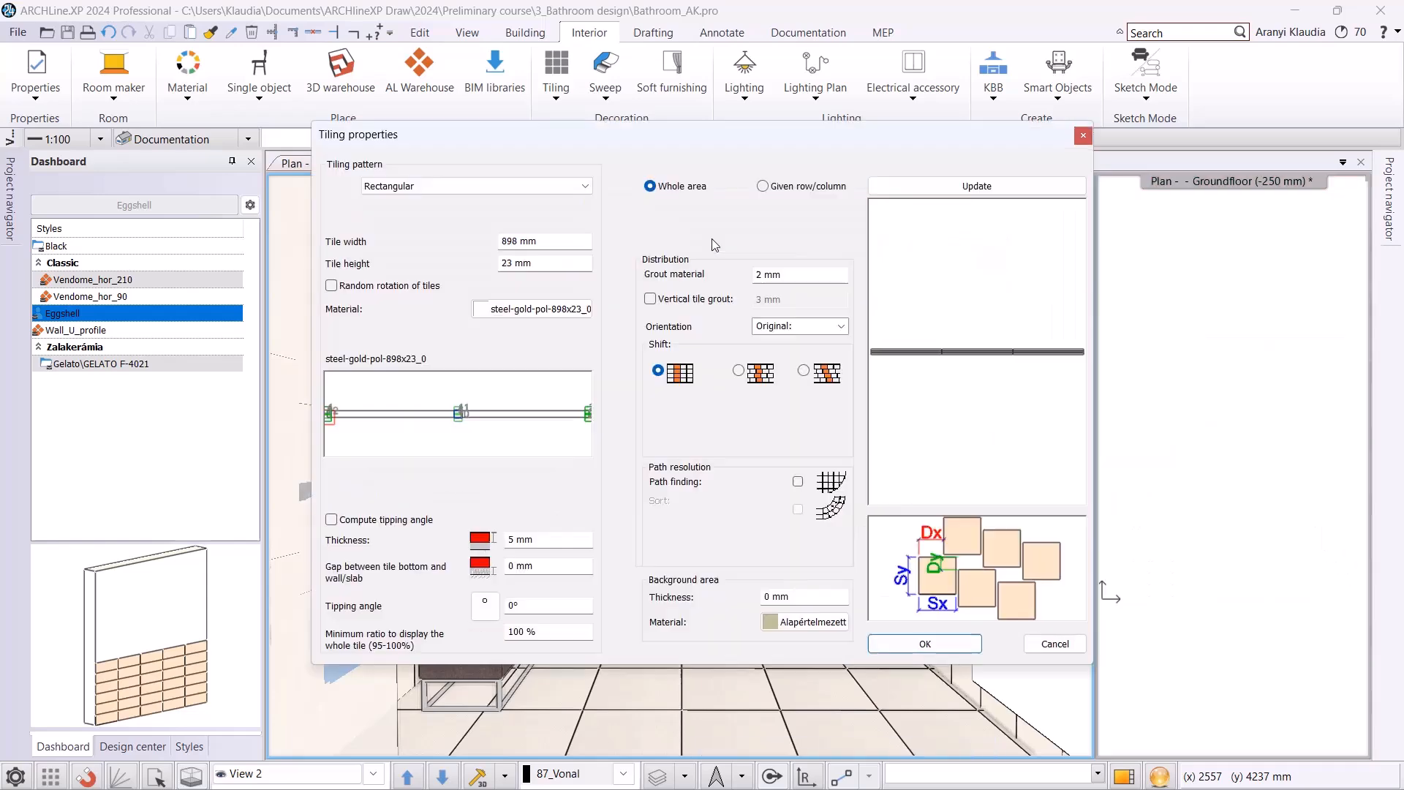
click(537, 313)
click(507, 198)
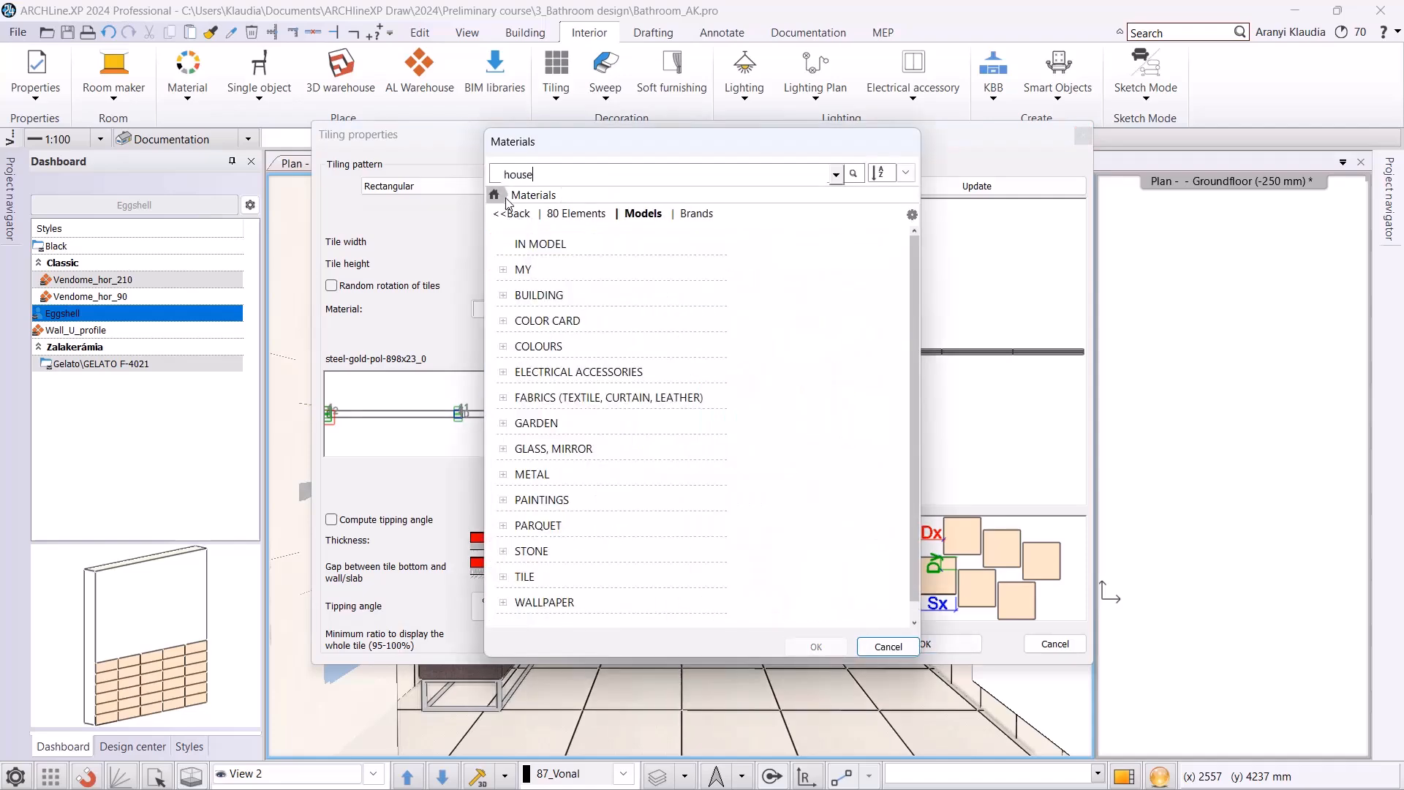
text(house)
key(Return)
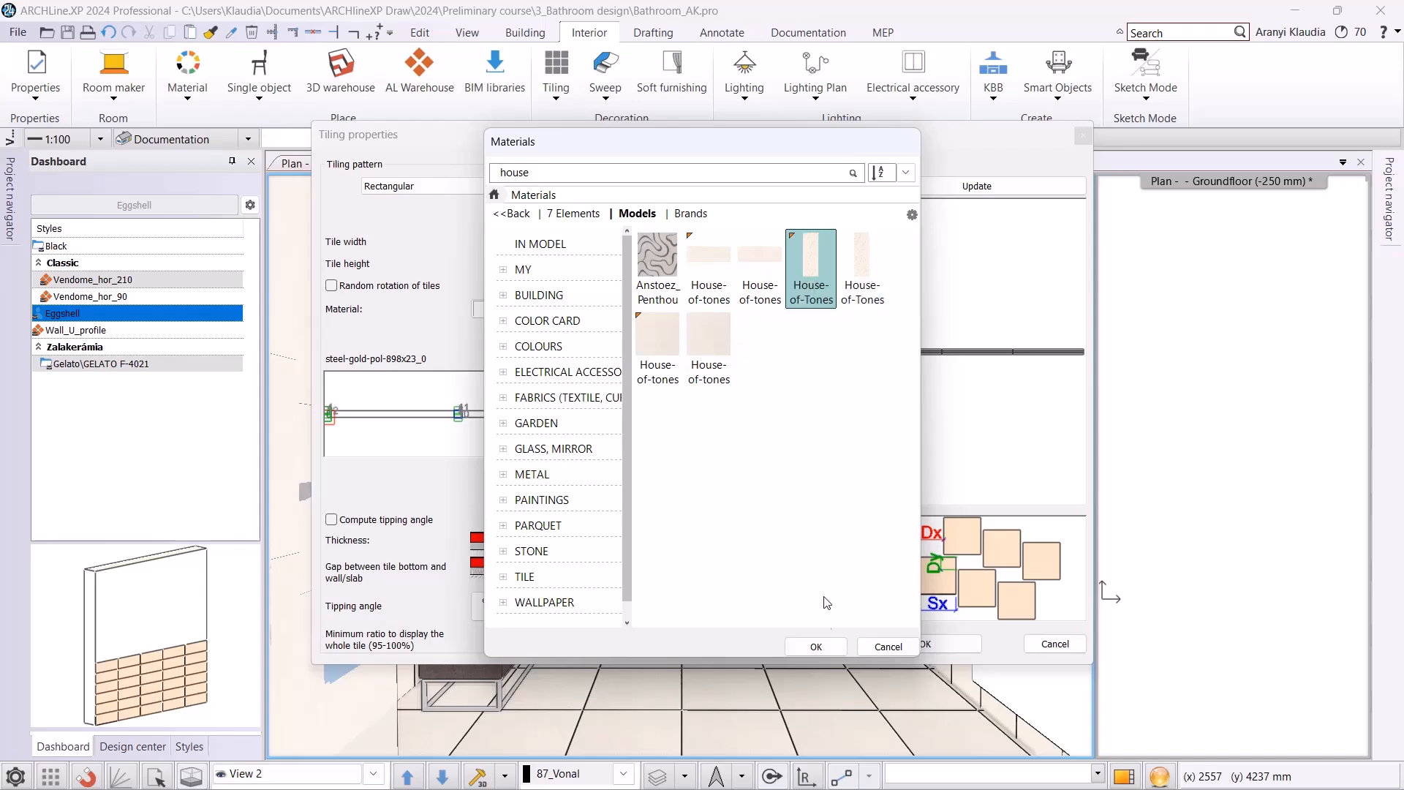
click(816, 647)
Set the fourth layer's tile orientation to Rotate left and accept the tiling properties.
click(840, 326)
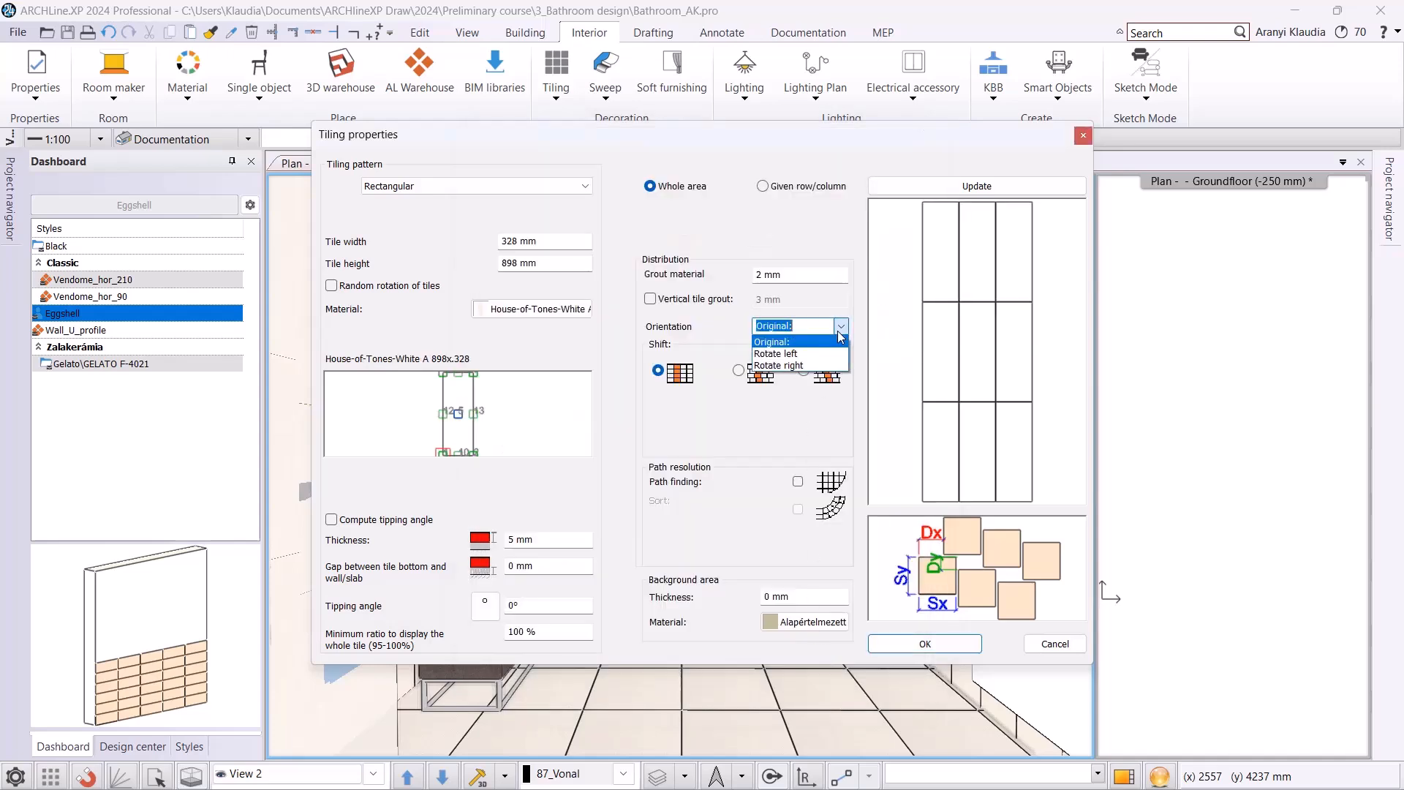
click(808, 355)
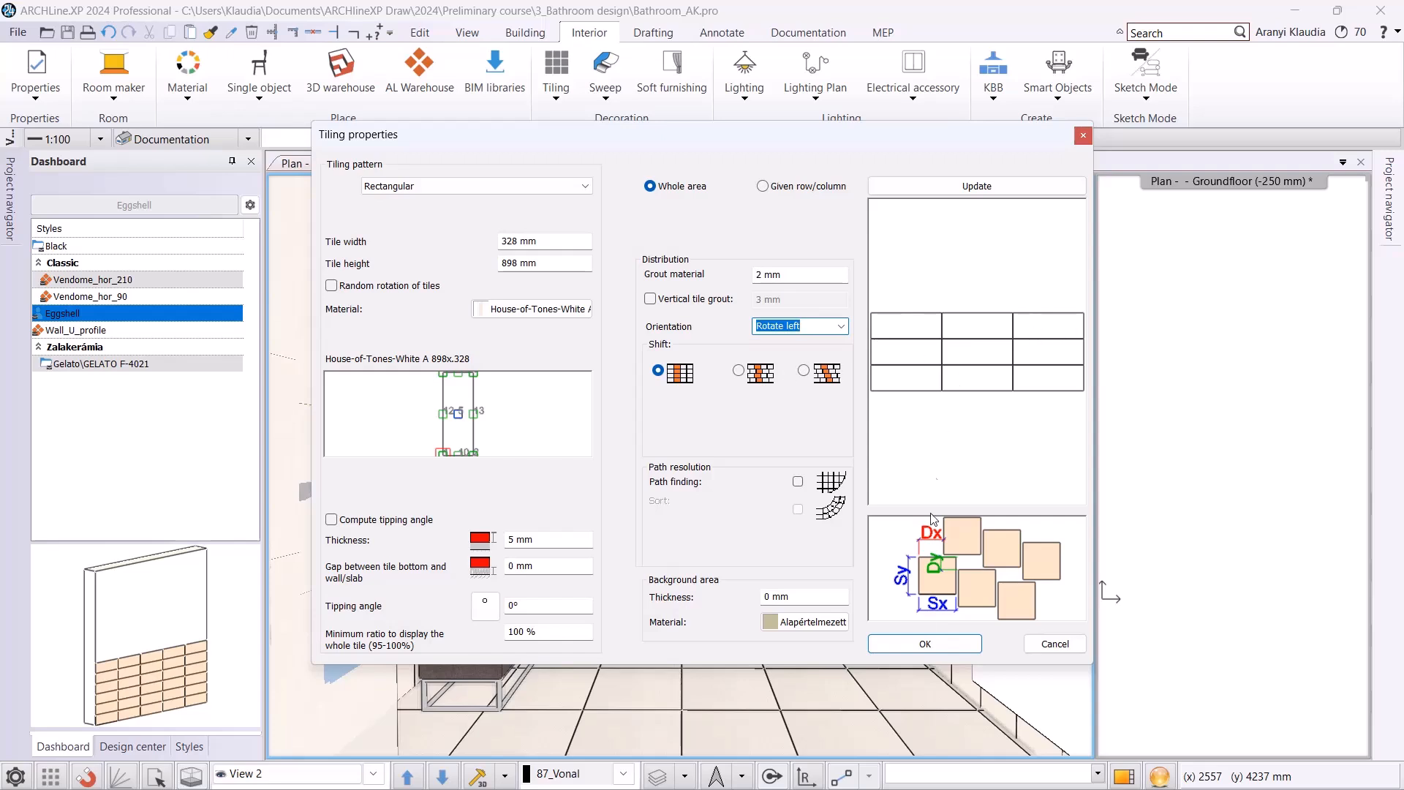
click(919, 649)
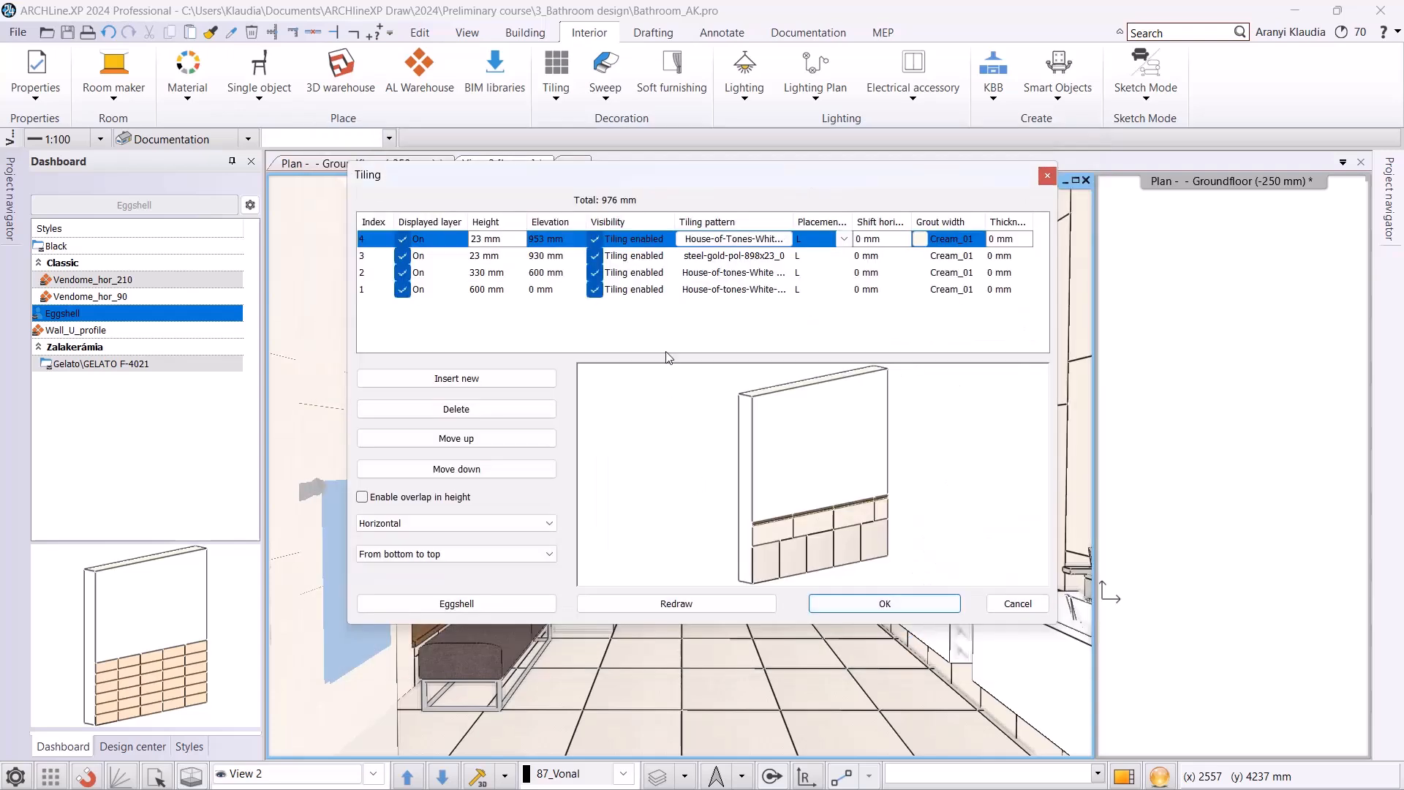
Set the height of the fourth tiling layer to 1650 mm and check the tile rows in the preview.
double_click(501, 245)
text(1650)
key(Return)
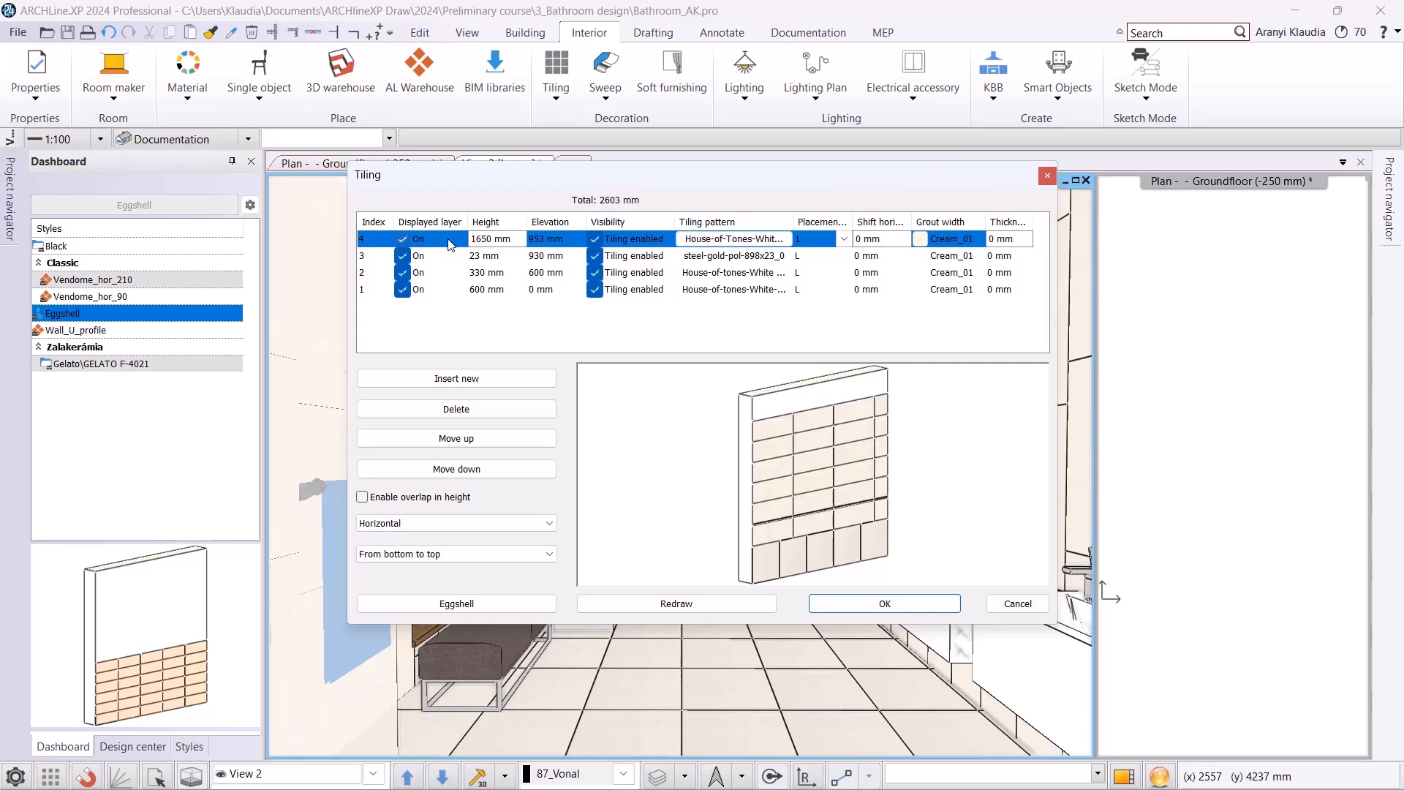
scroll(849, 492, up, 3)
middle_drag(818, 417, 834, 483)
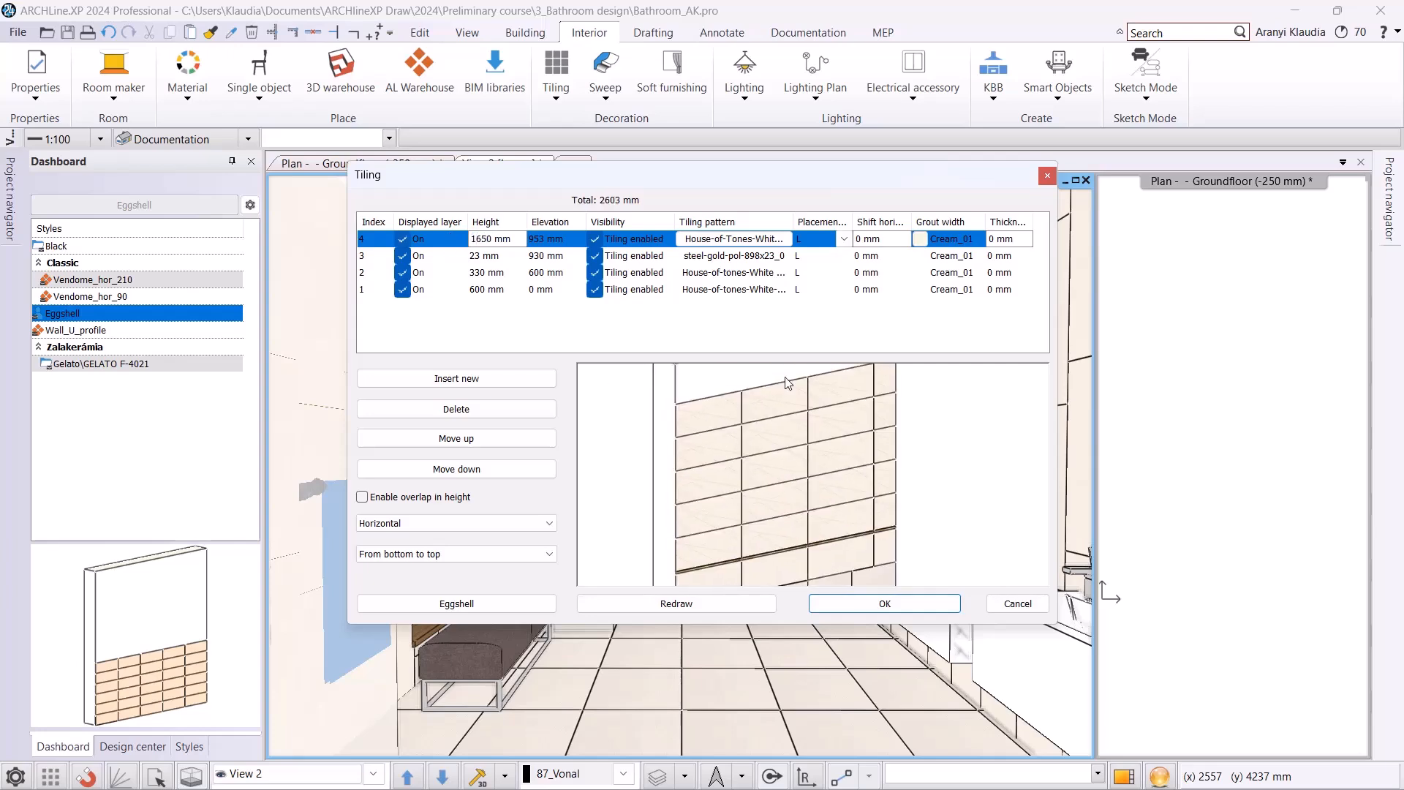
scroll(753, 411, down, 3)
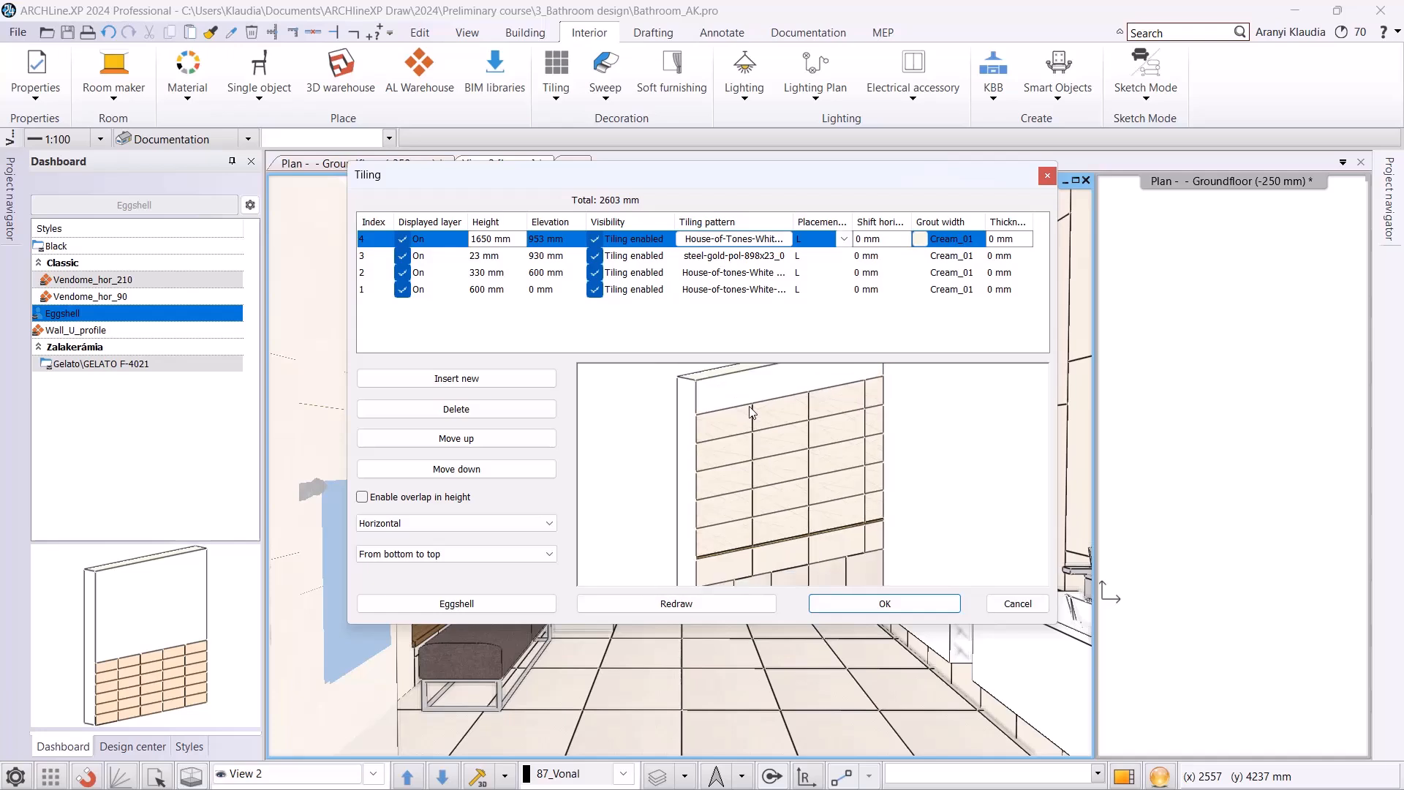
Insert a fifth tiling layer 1000 mm high, turn off its displayed layer option and redraw the preview.
click(462, 388)
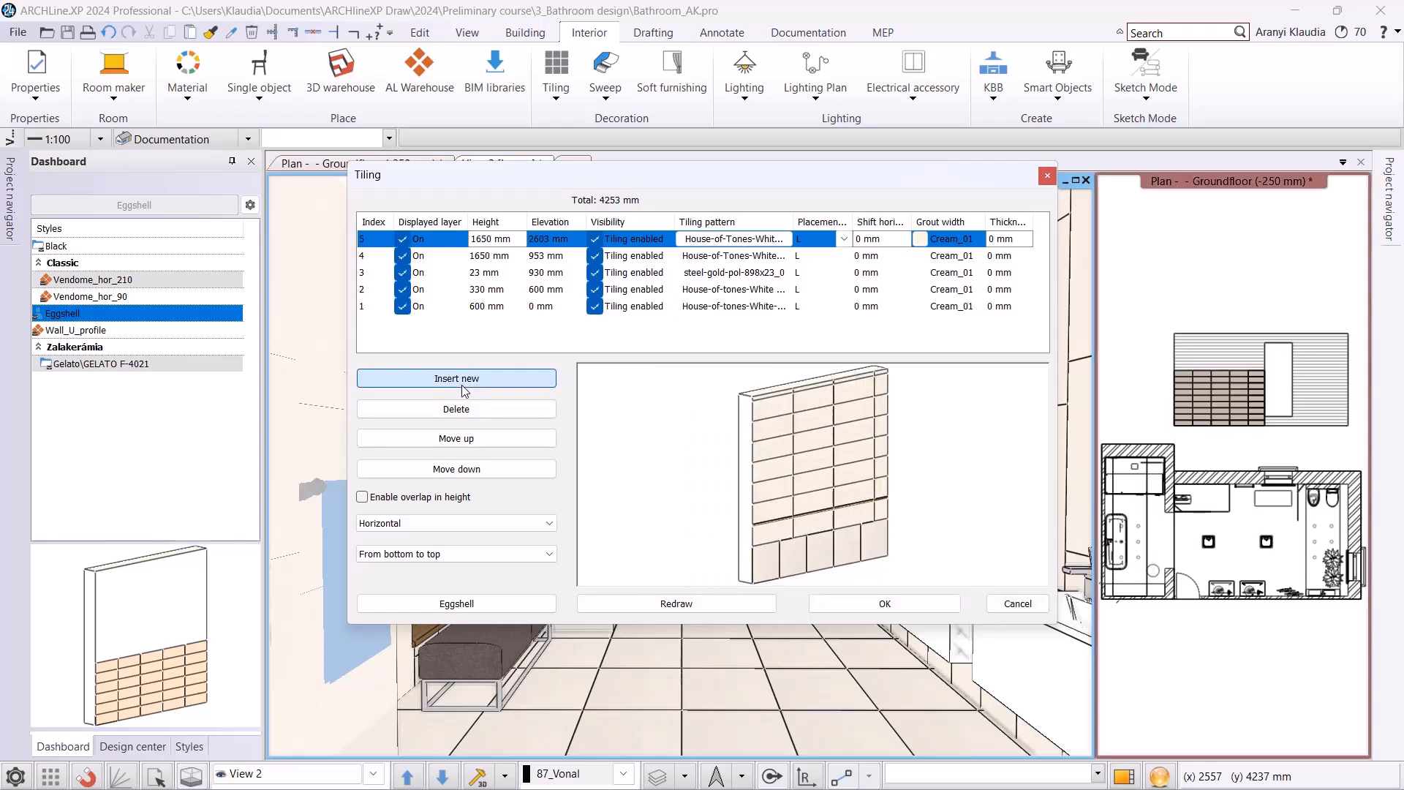
click(512, 242)
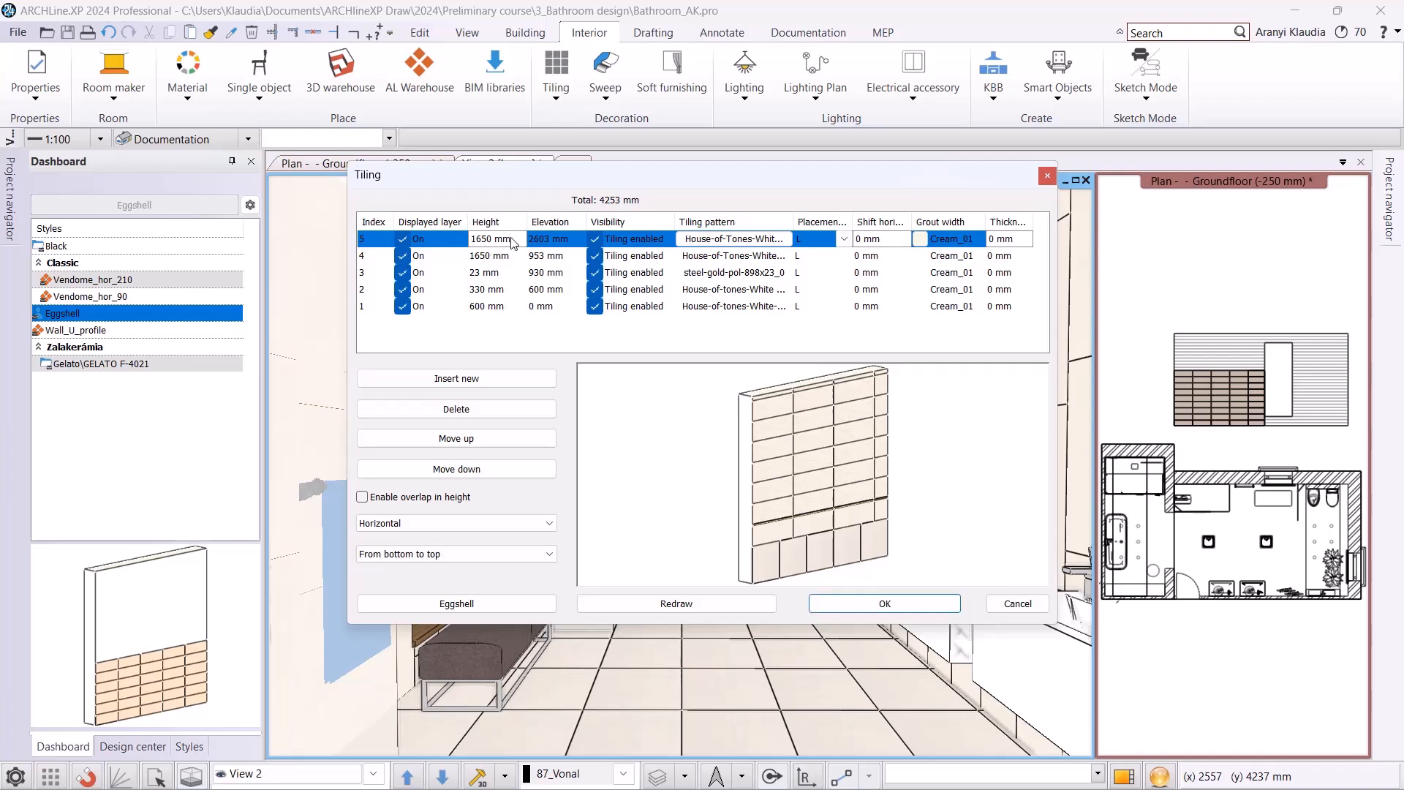
text(1000)
key(Return)
click(403, 240)
click(656, 605)
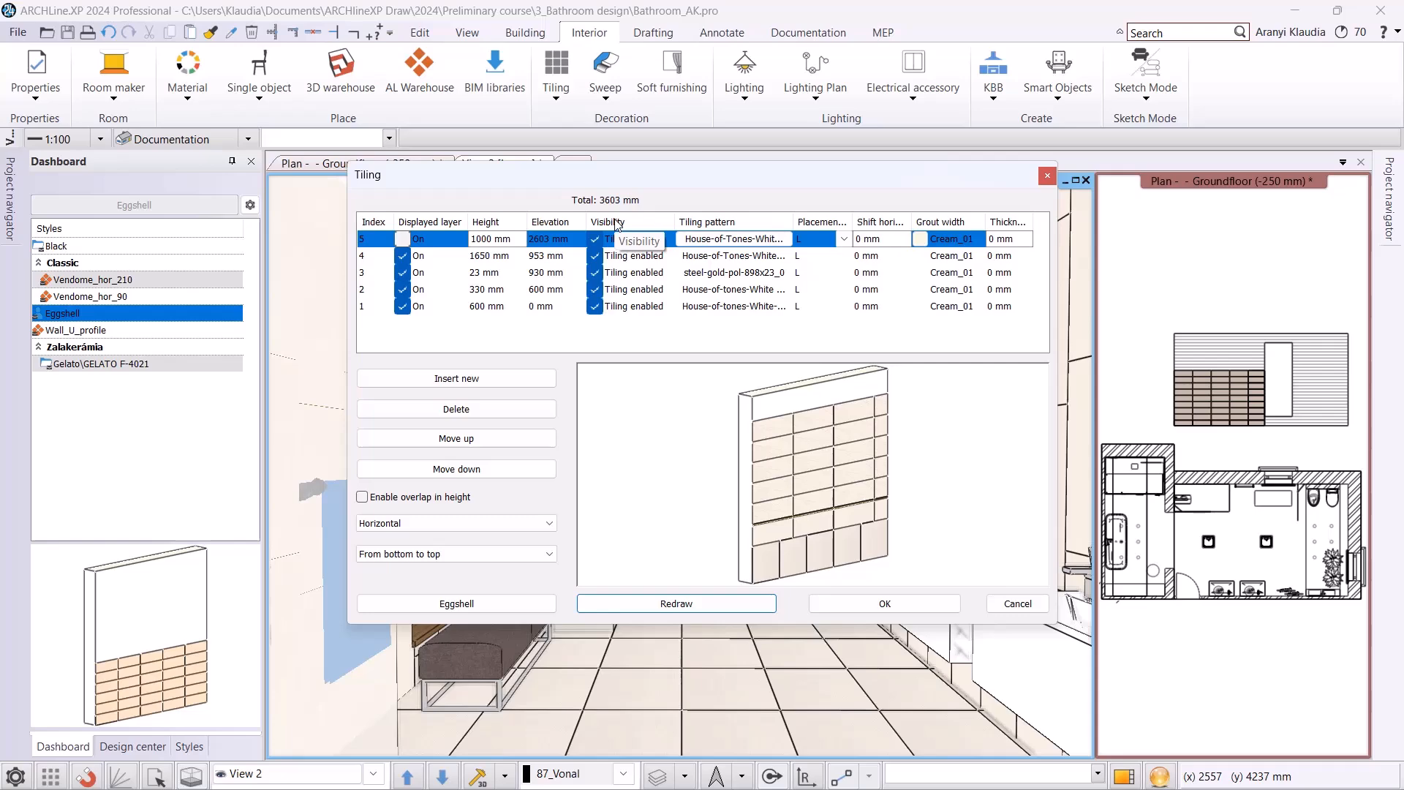
Save the layered tiling as a new style named Tubadzin, available in all projects, and activate it.
click(459, 606)
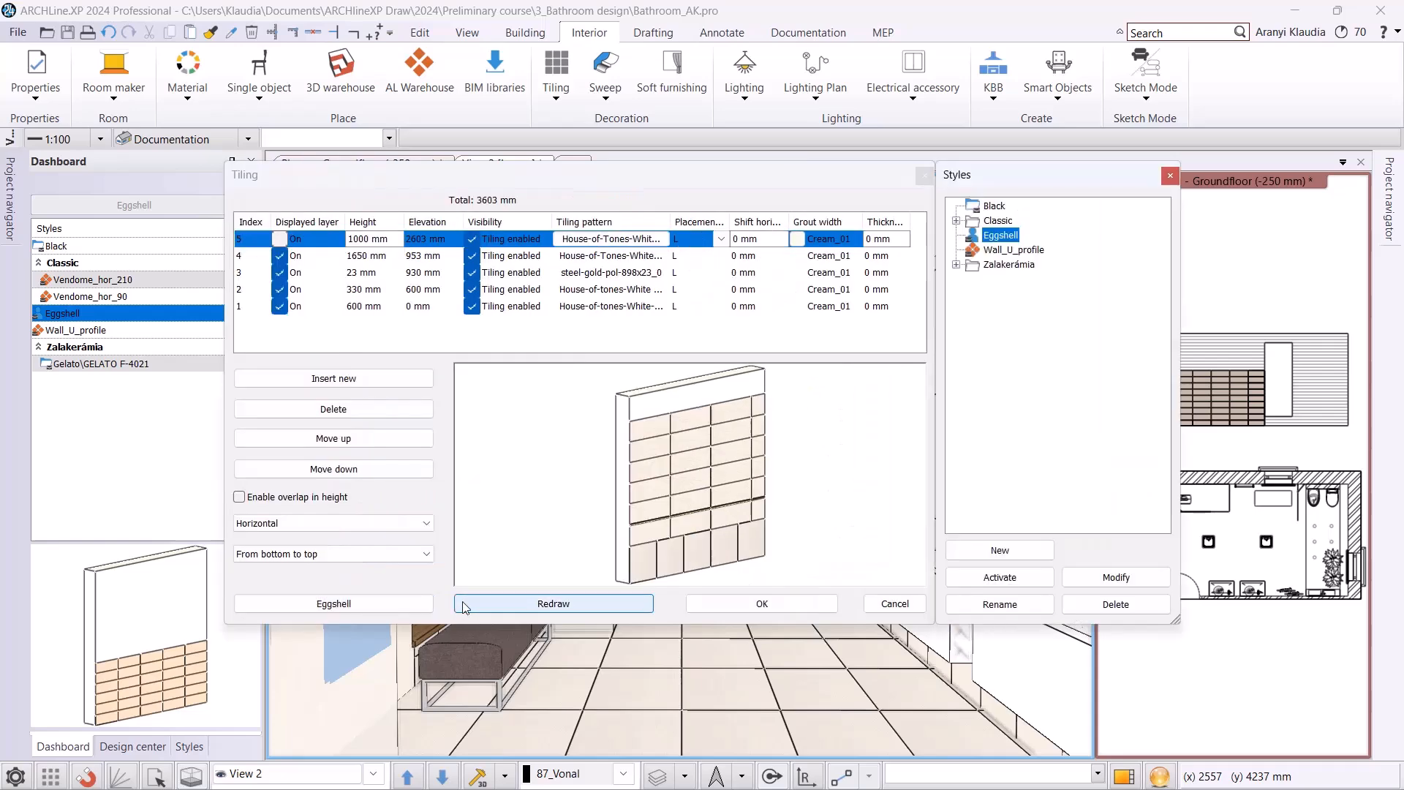
click(986, 554)
text(Tubadzin)
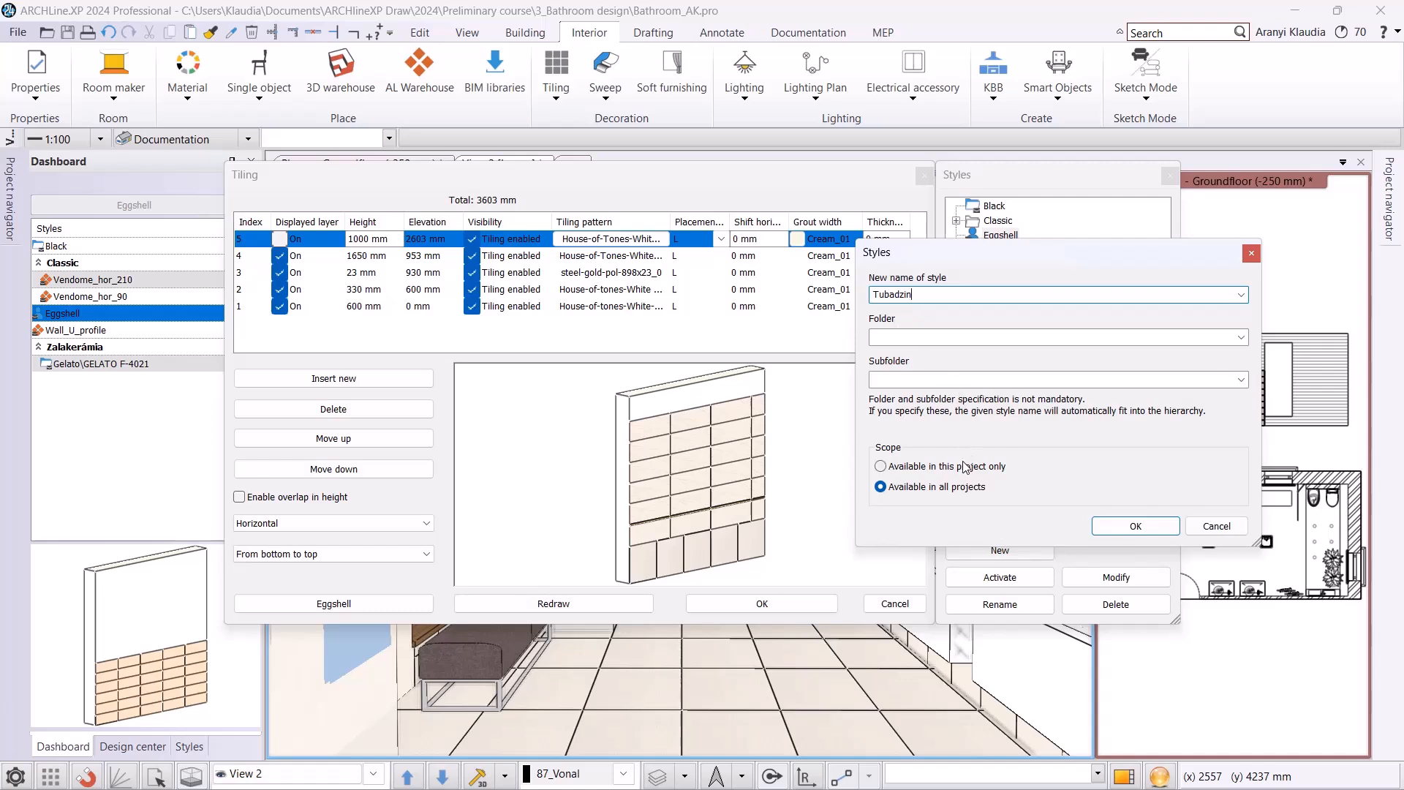
click(1130, 527)
click(988, 578)
click(761, 604)
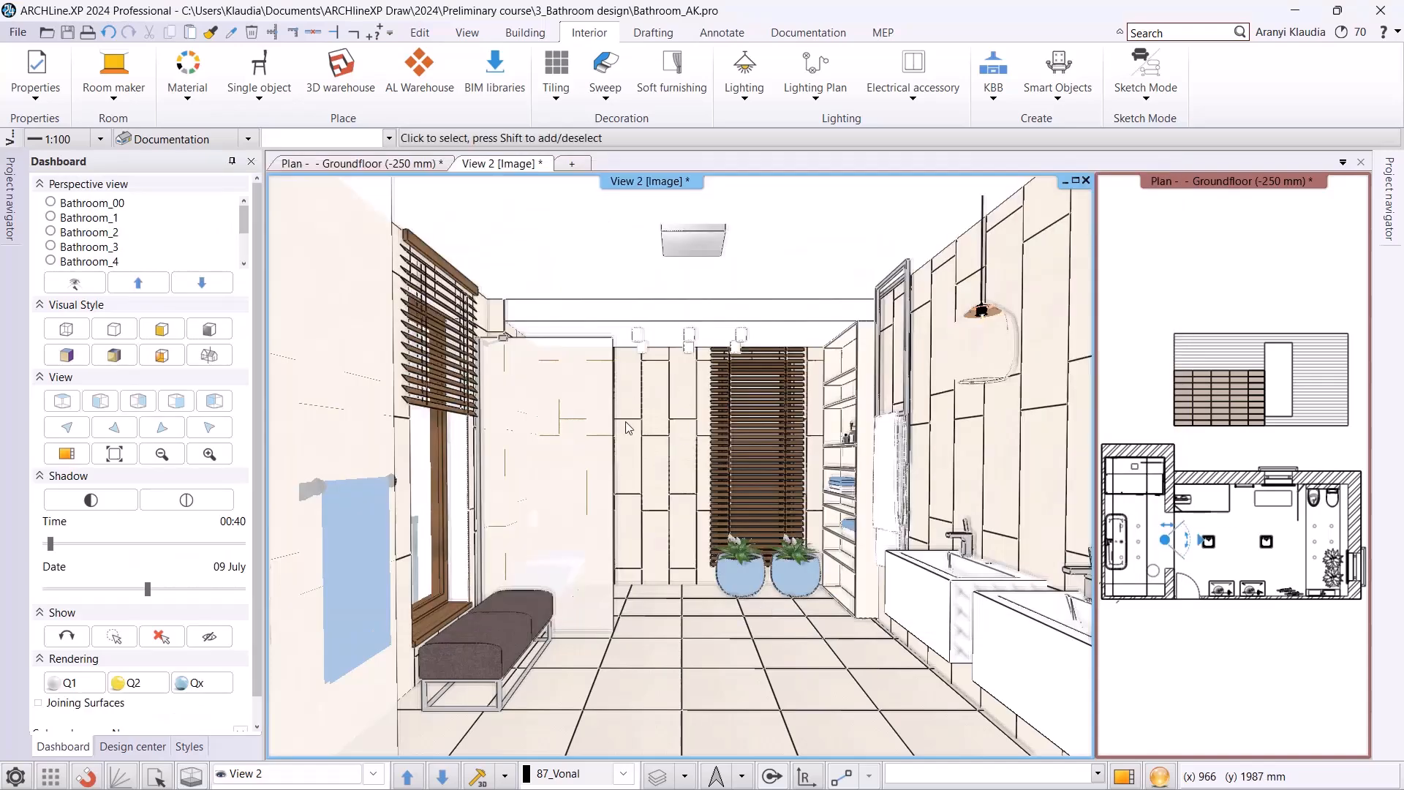
Delete all tiling from the back wall and place the Tubadzin tiling style on all walls.
right_click(660, 406)
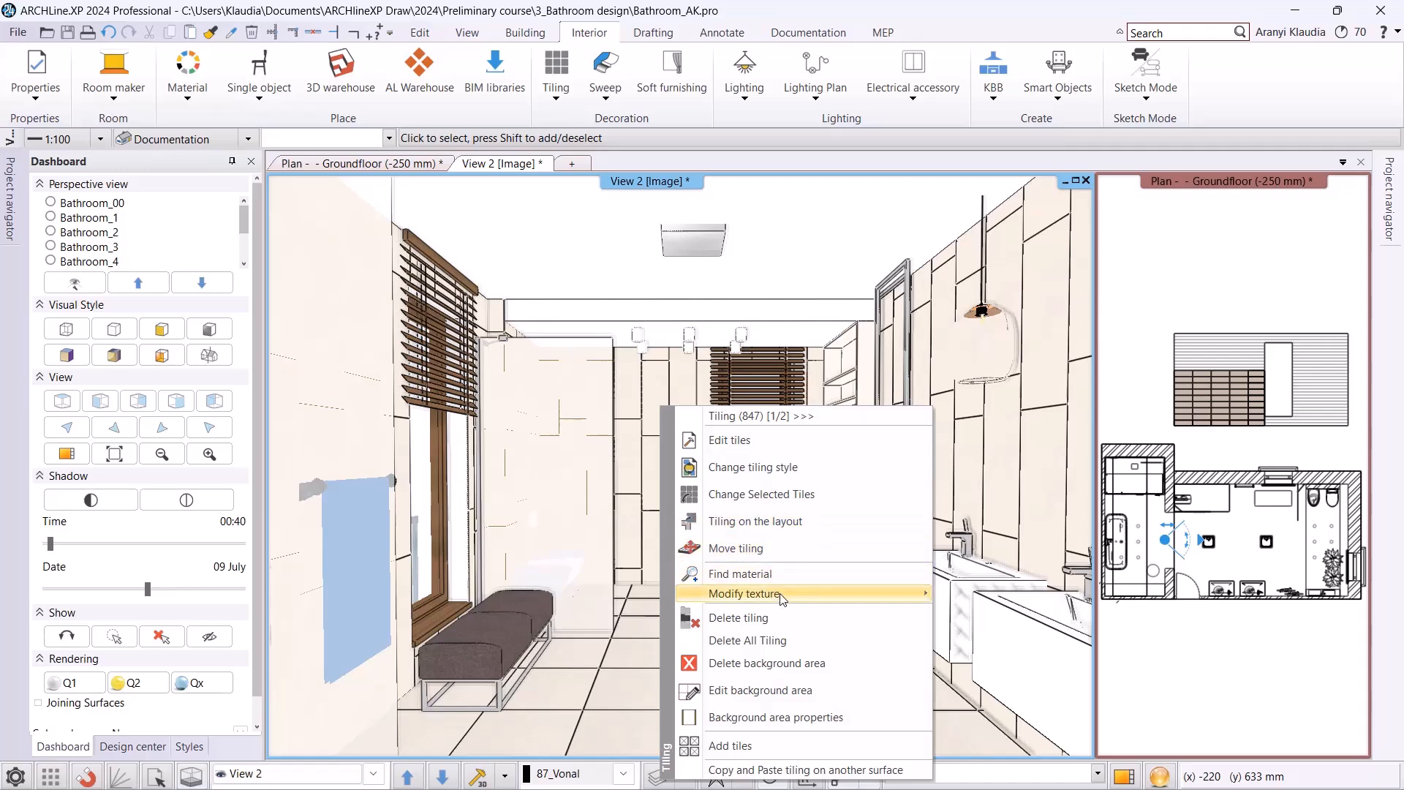
click(793, 640)
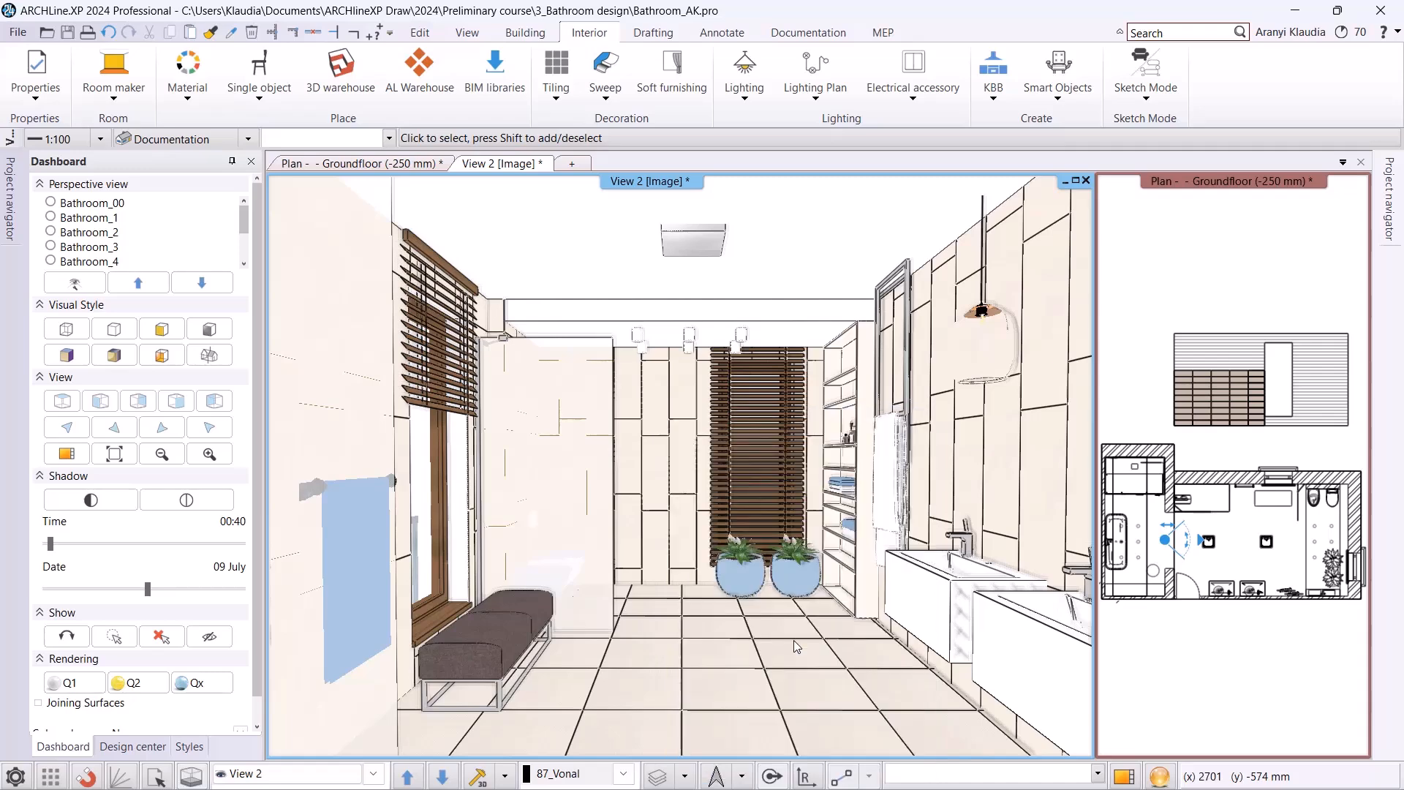
right_click(683, 470)
mouse_move(781, 305)
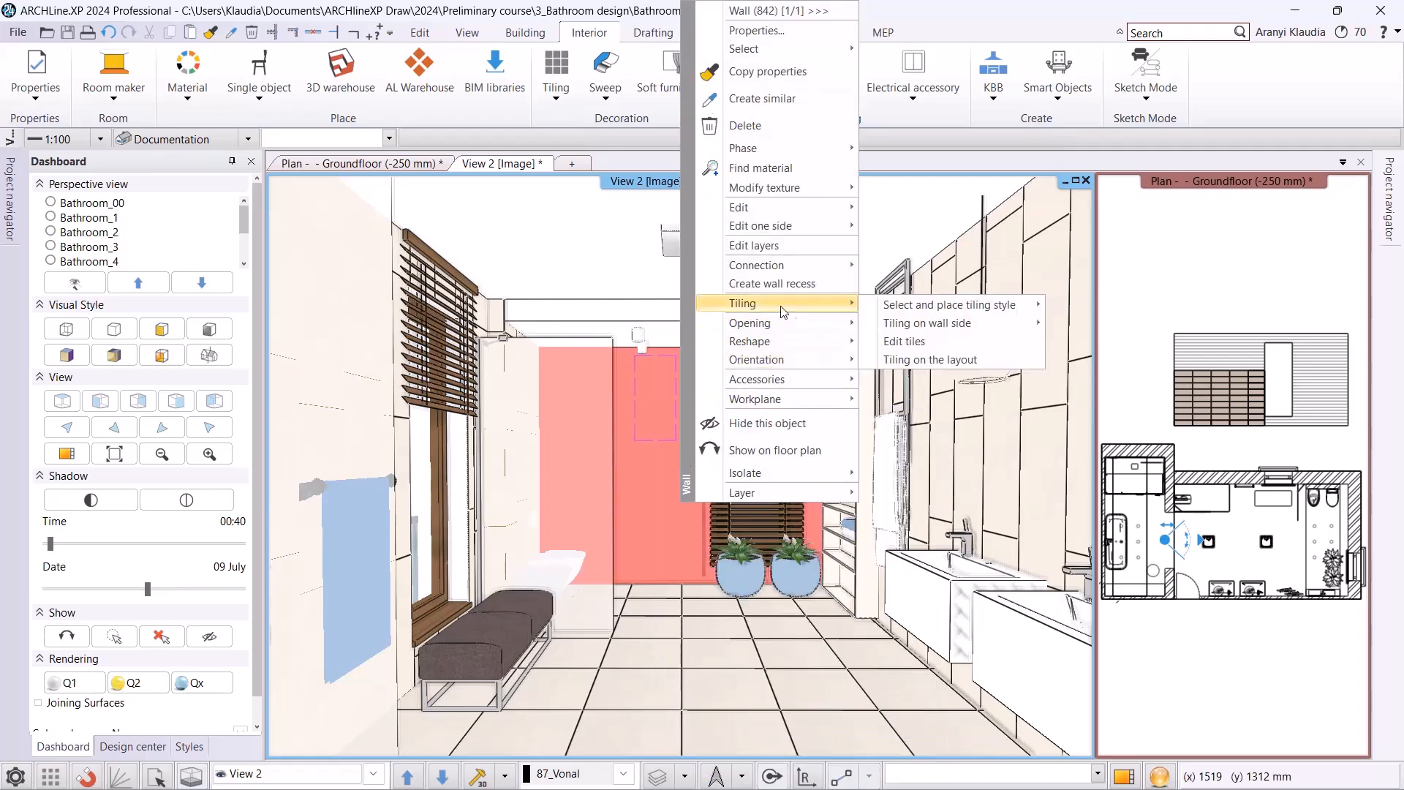
mouse_move(949, 313)
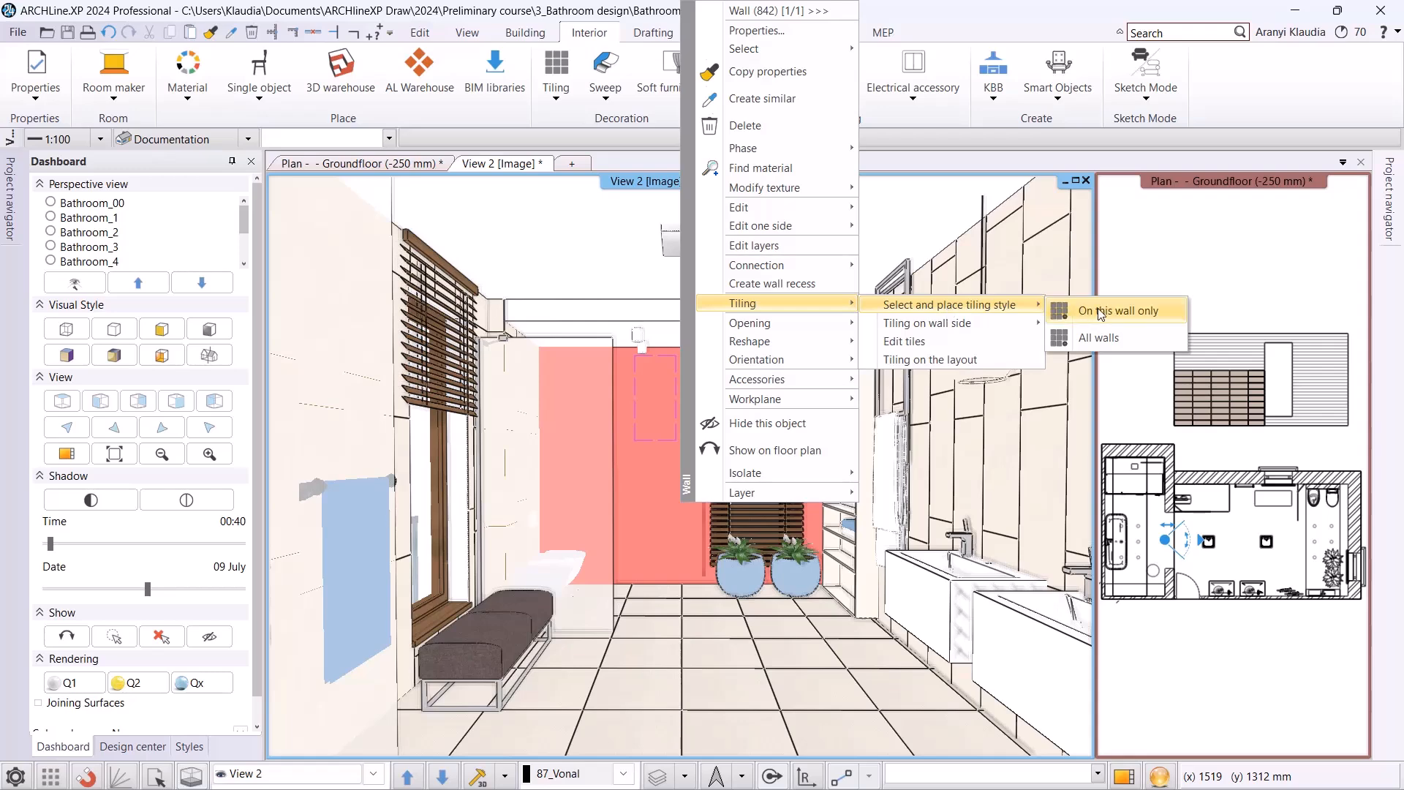
click(1100, 337)
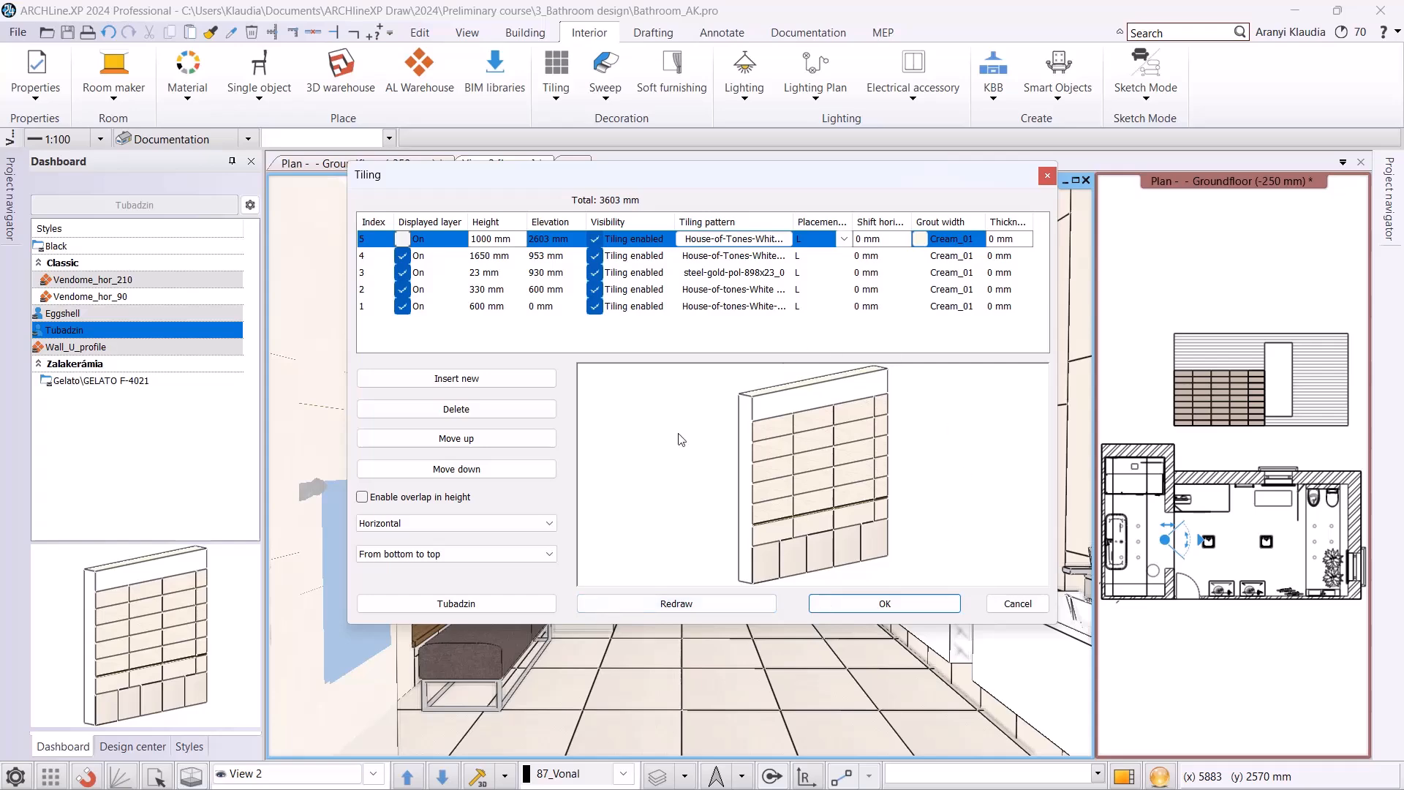
click(891, 601)
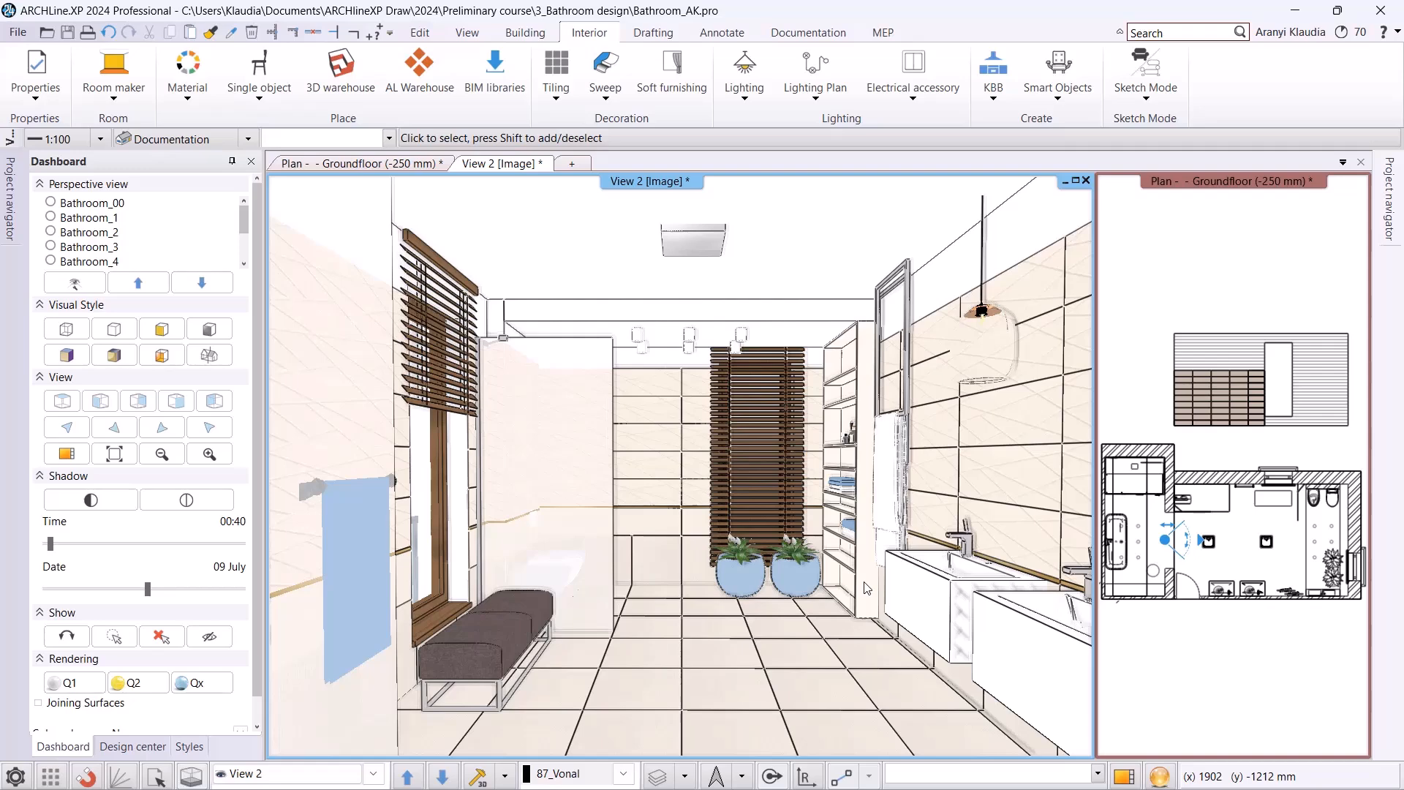
Edit the floor tiles to Original orientation with a row shift (Dx) of 200 mm and update the pattern.
right_click(629, 643)
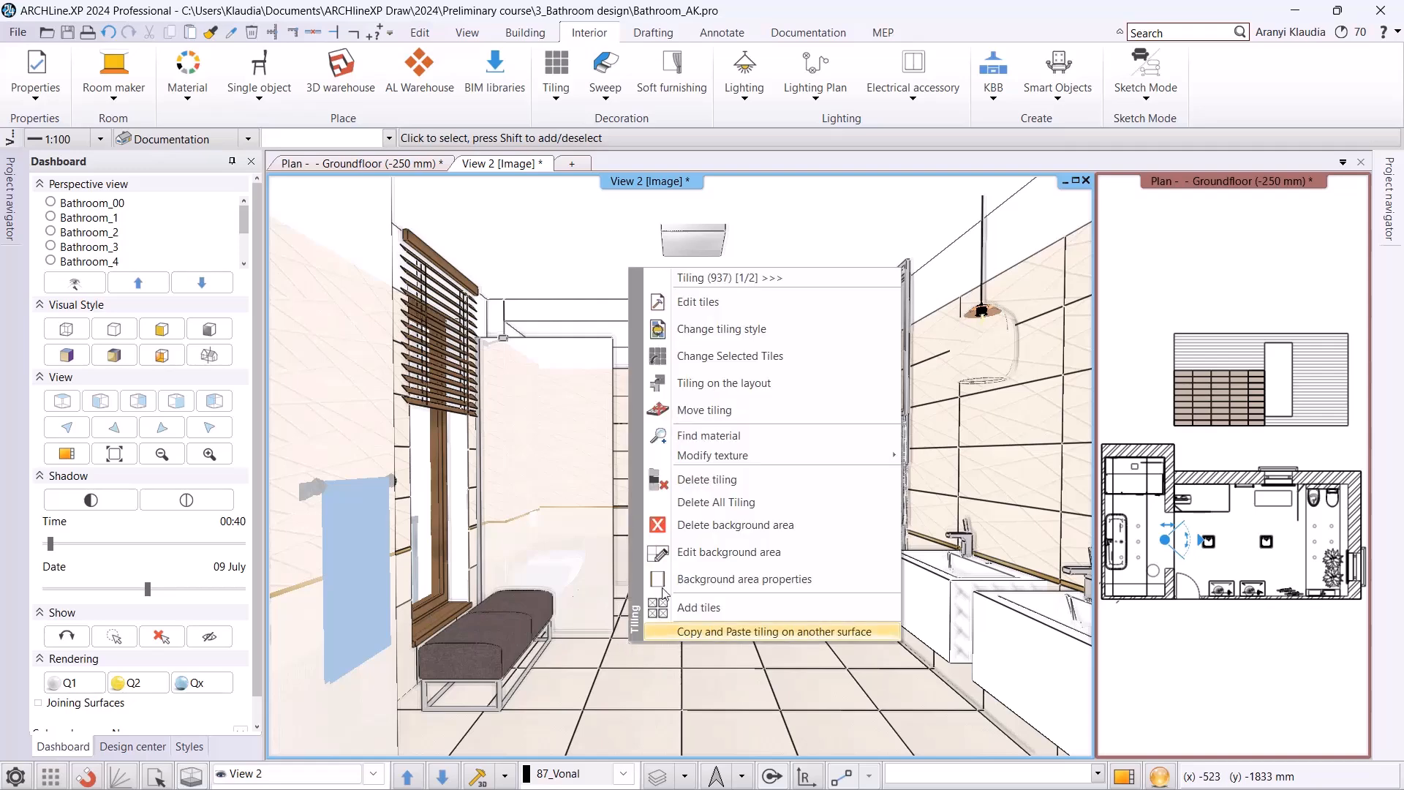
click(706, 303)
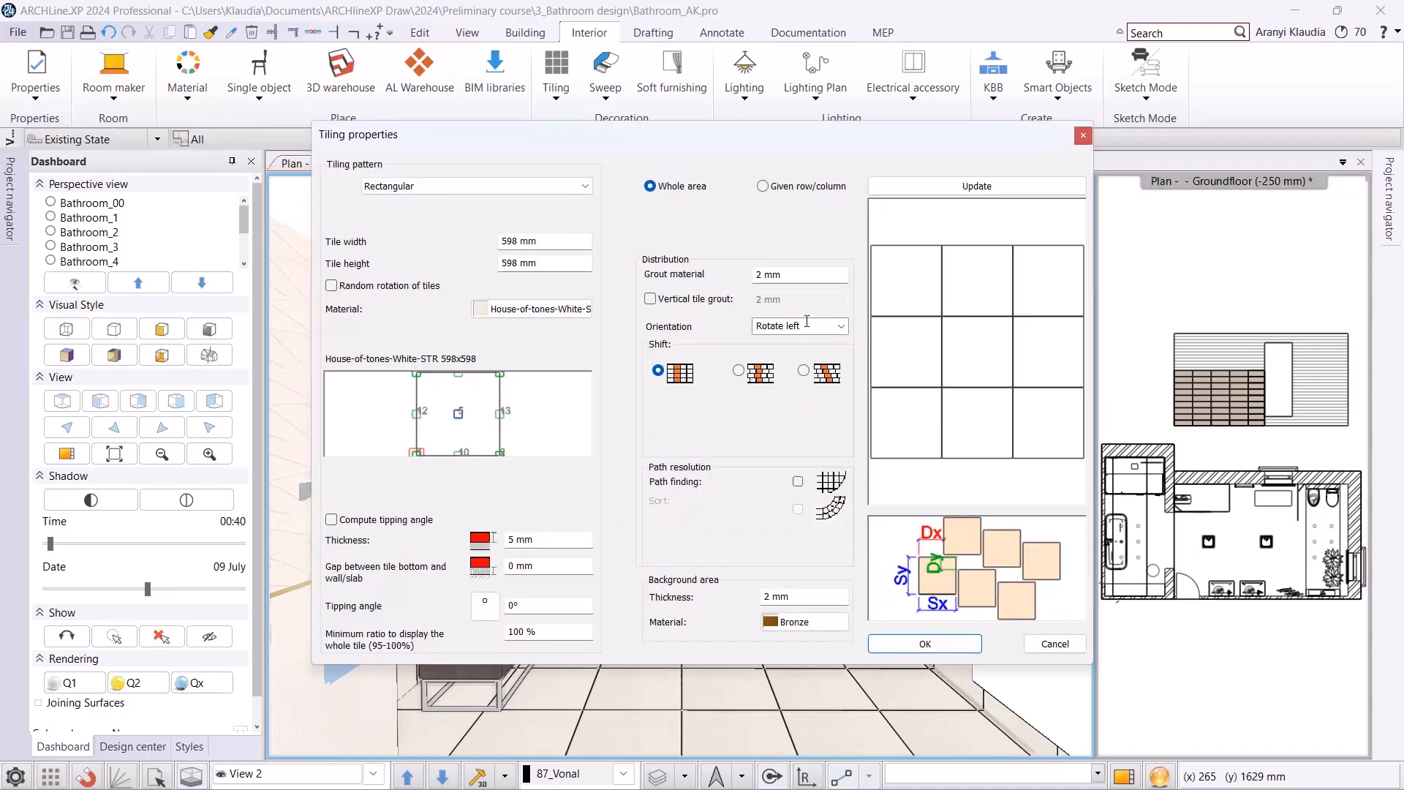
click(842, 326)
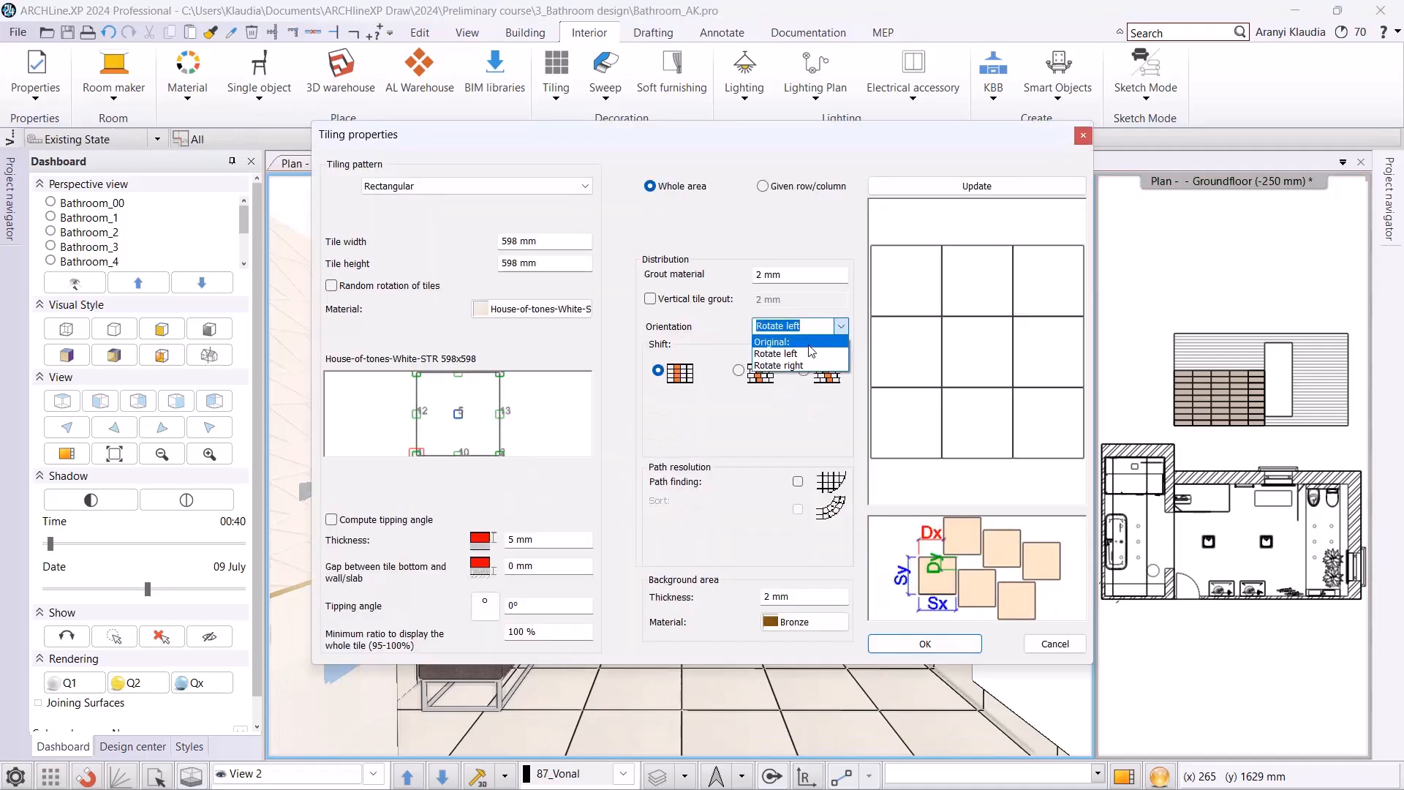
click(811, 352)
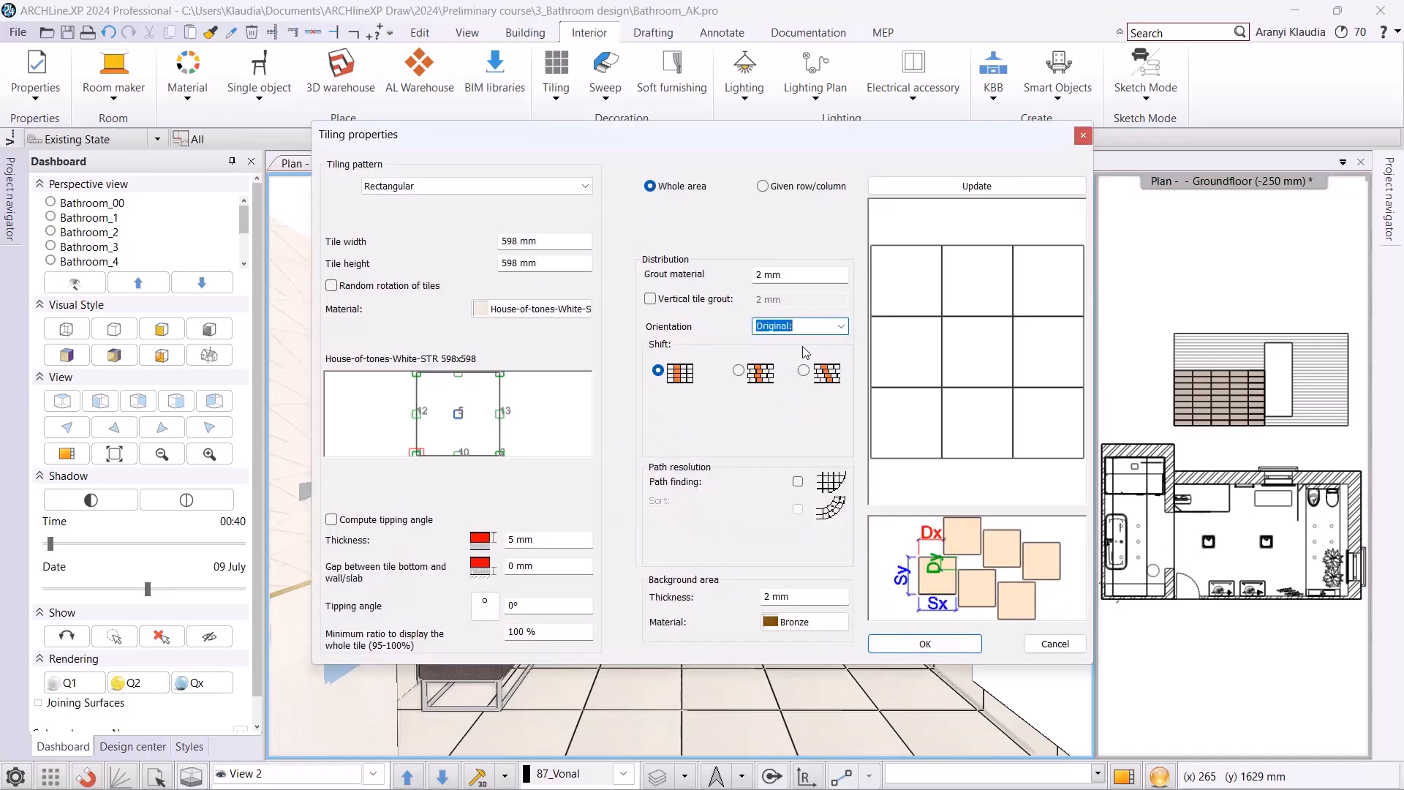
click(738, 371)
triple_click(819, 435)
text(200)
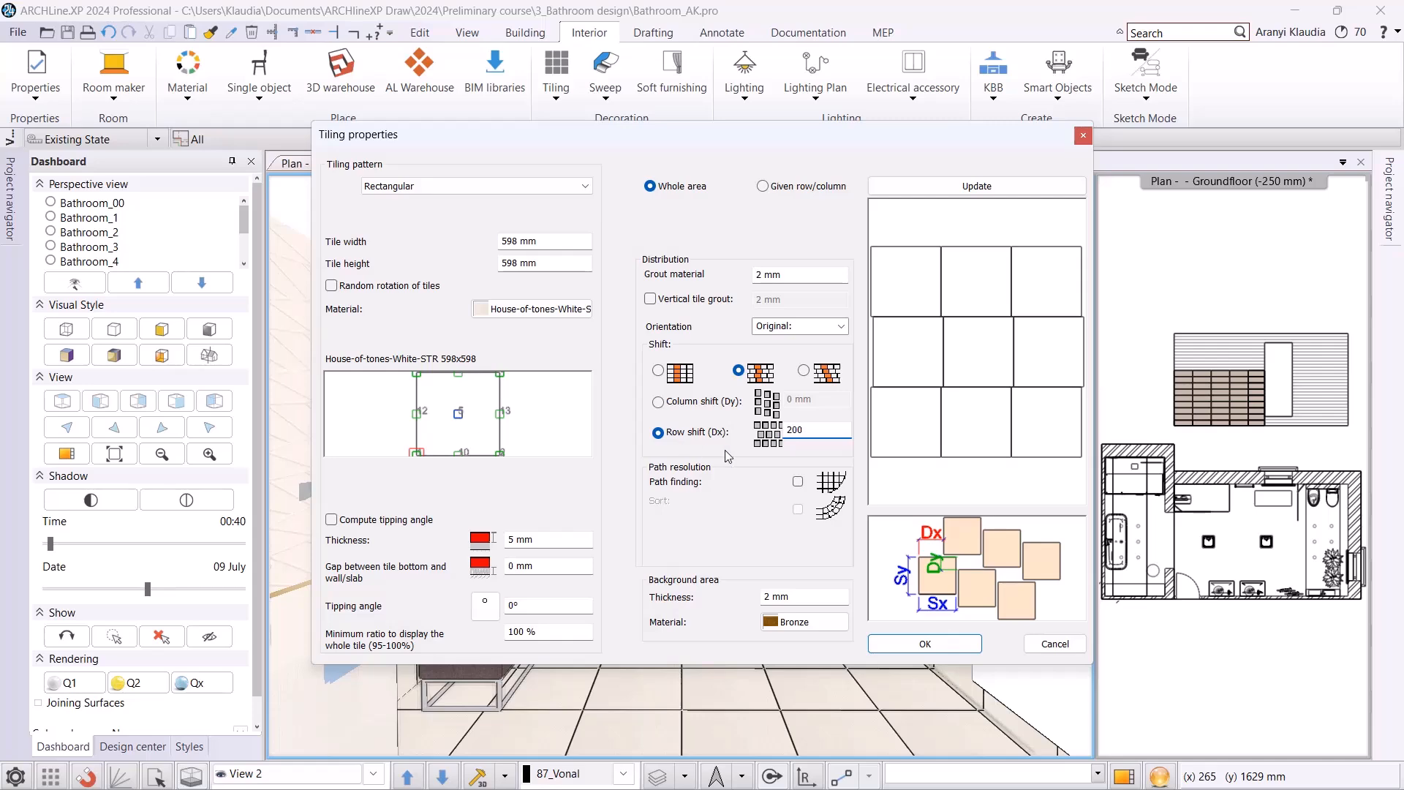
click(955, 189)
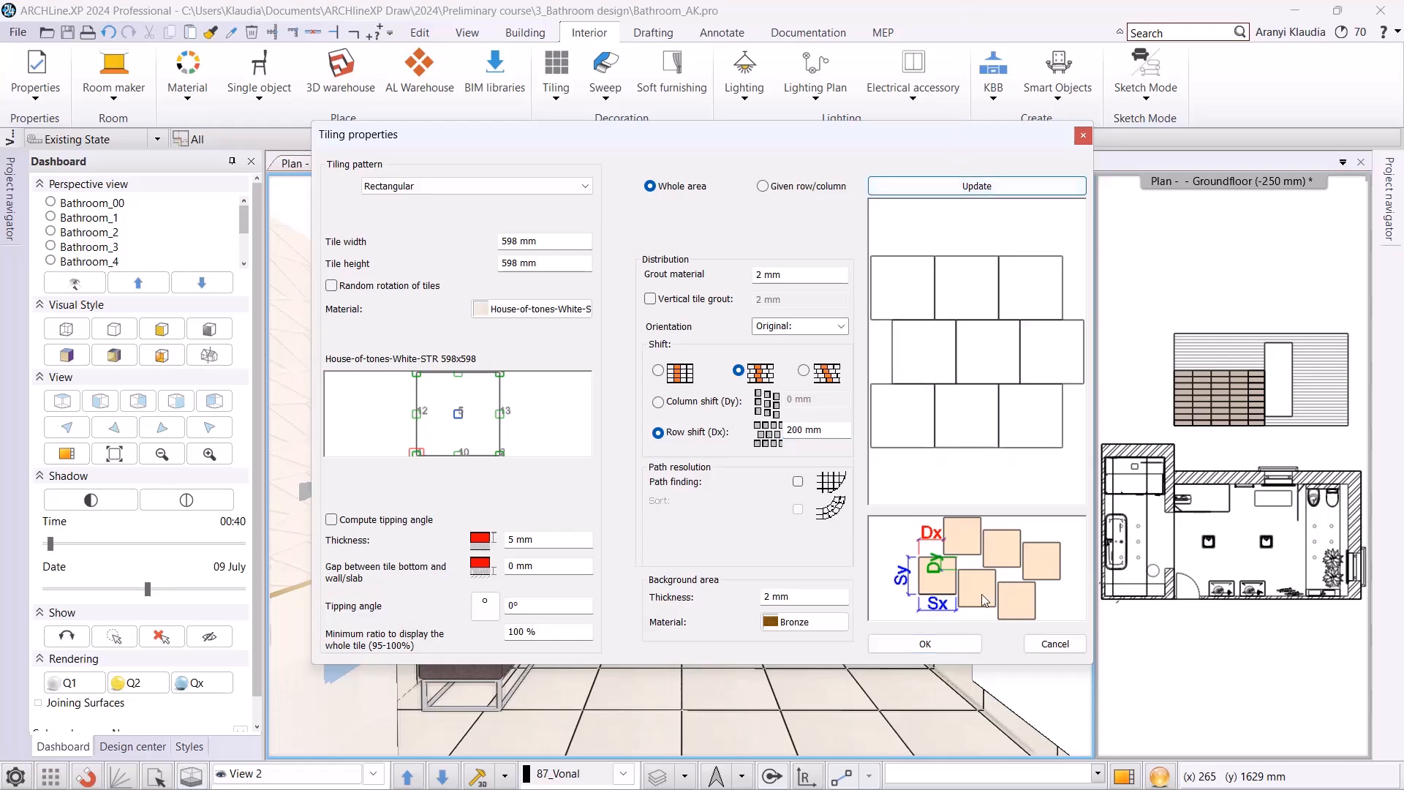
click(921, 642)
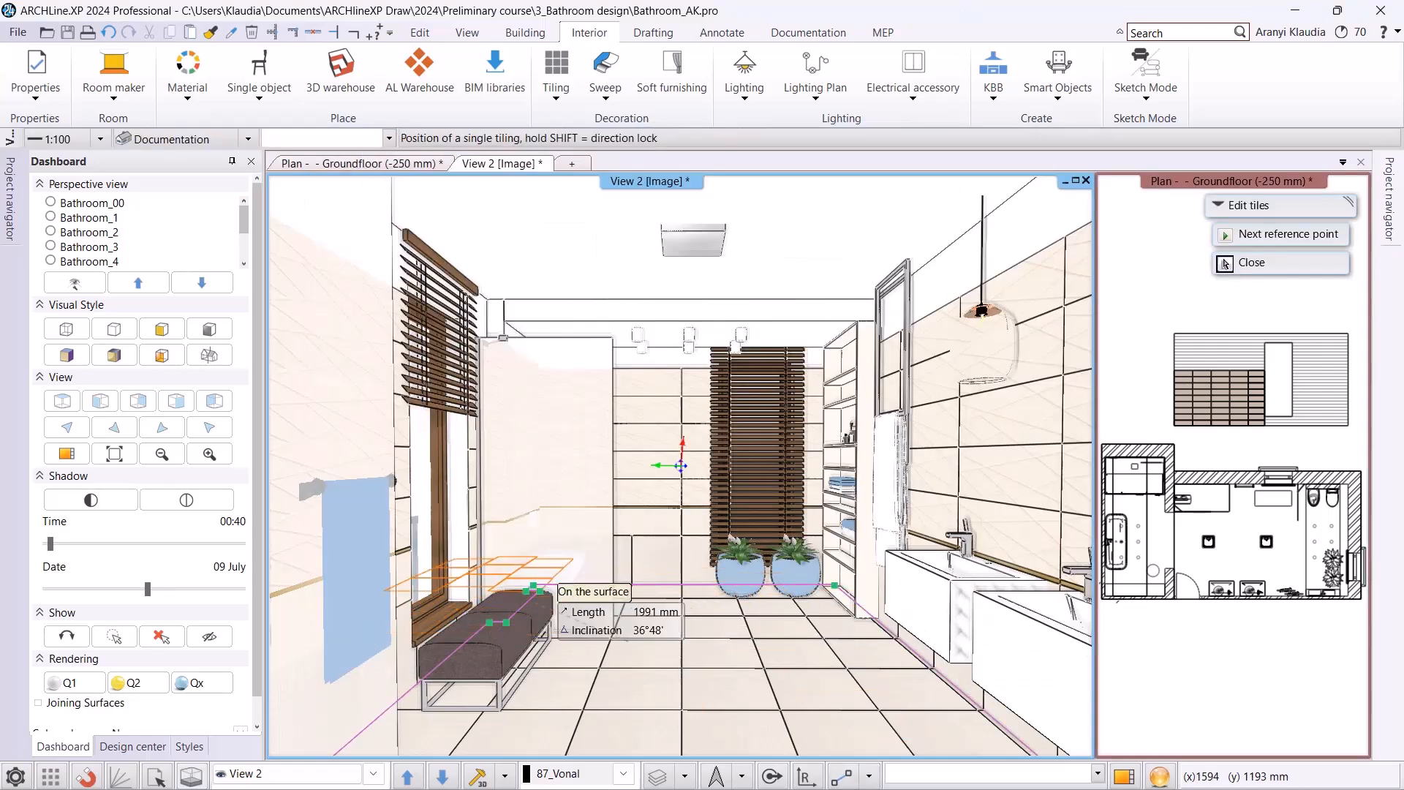
Position the shifted floor tiling at the floor's far corner beside the bench, fix its rotation and finish the tiling edit.
click(535, 588)
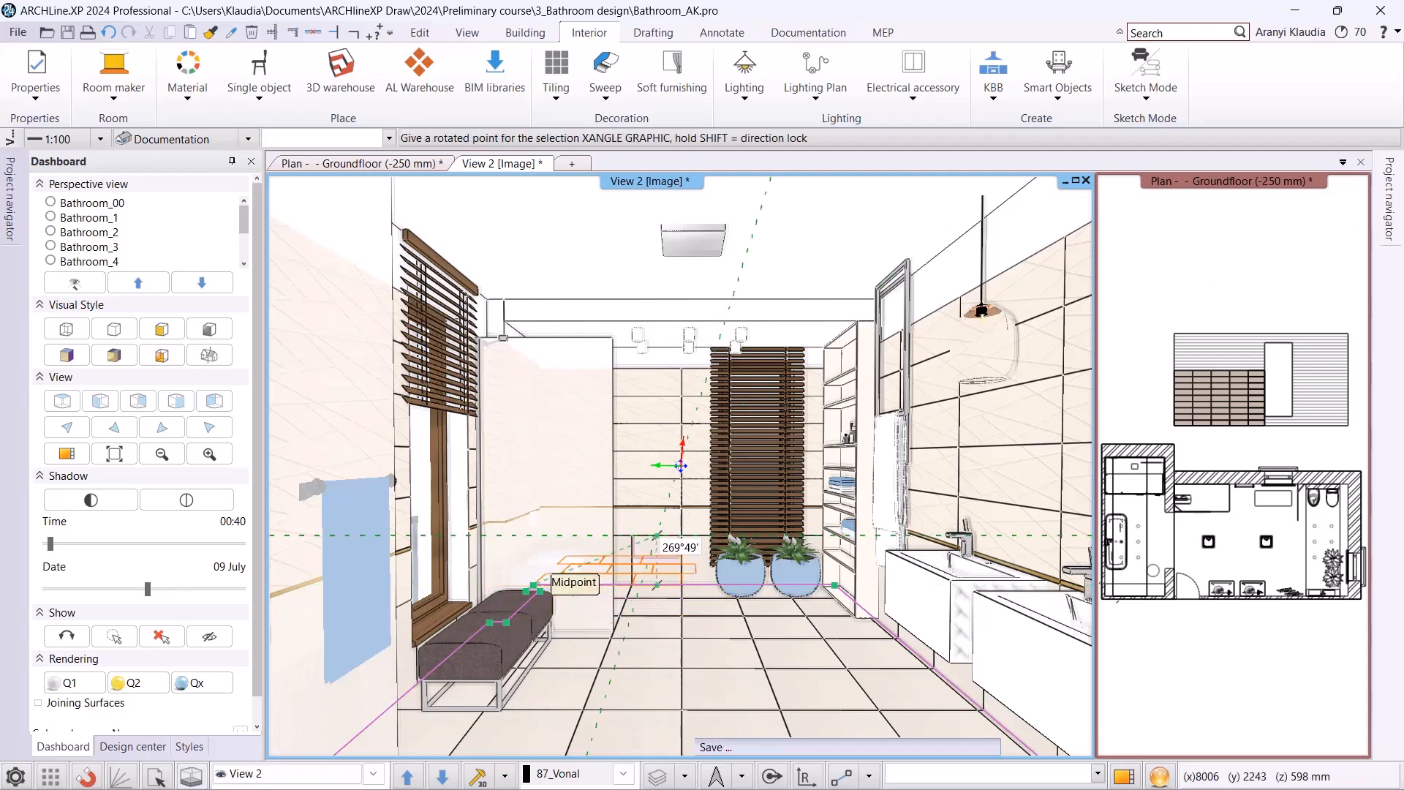
click(681, 465)
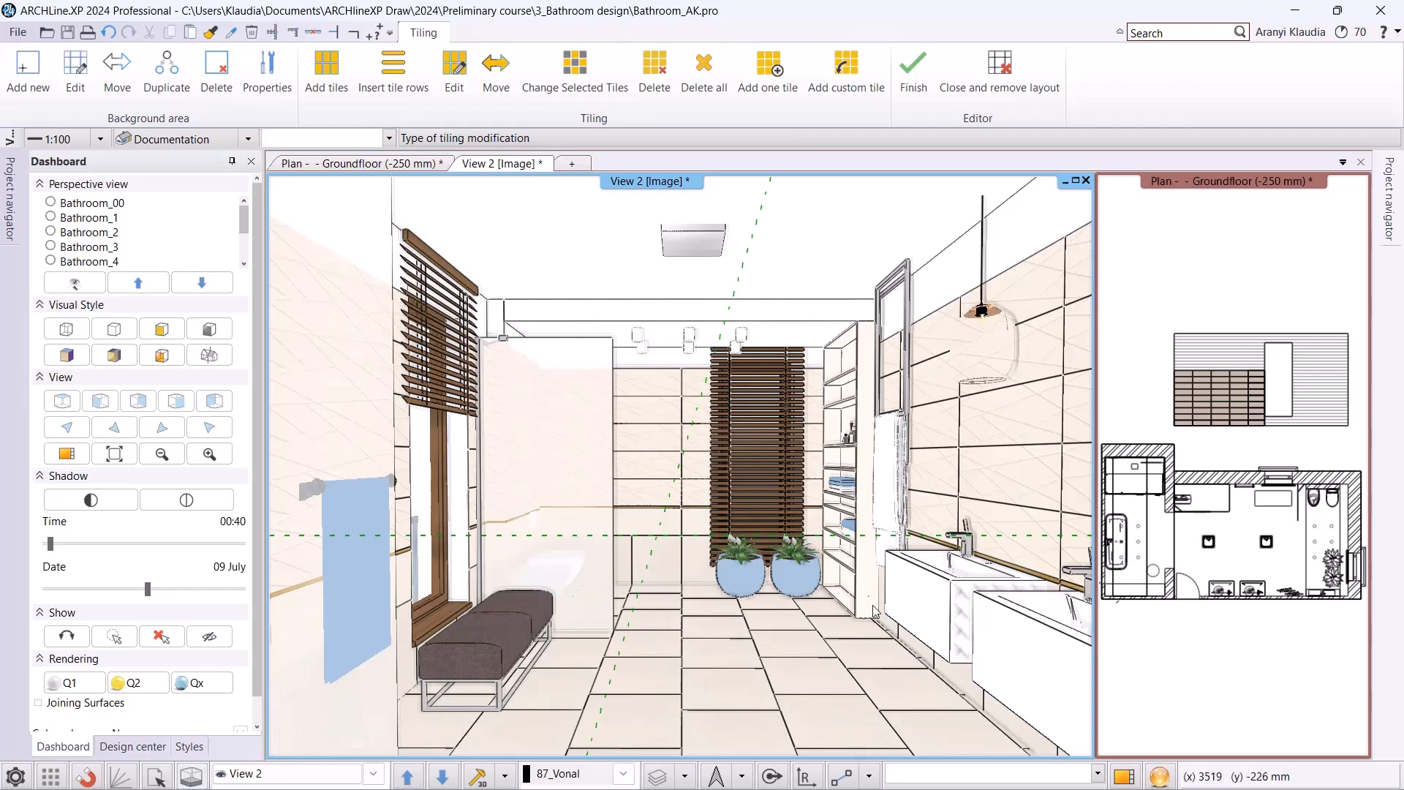
click(924, 82)
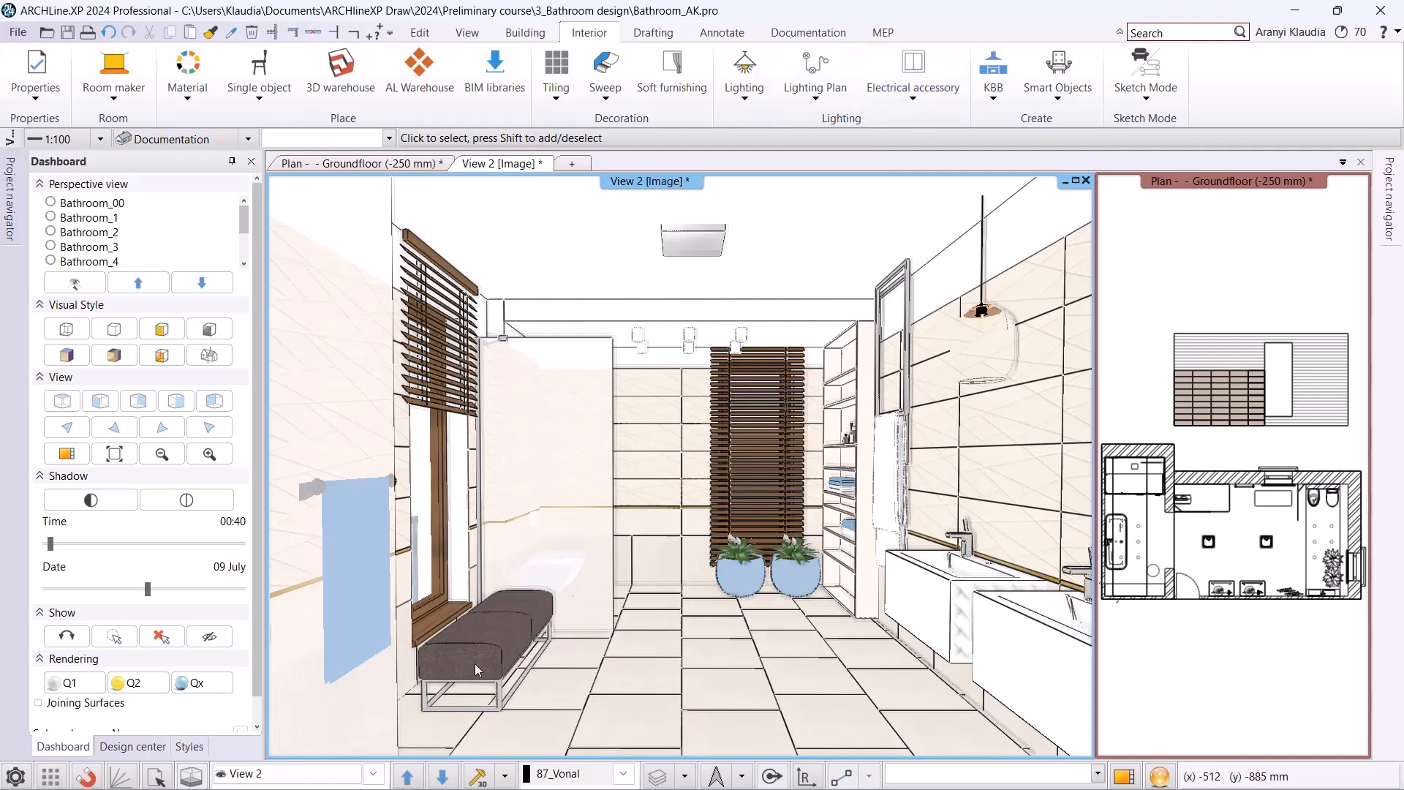
In the Bathroom_3 view, tile the bathtub slab's full area with the 598 x 598 mm tiles, 200 mm row shift, starting at its front edge.
click(373, 773)
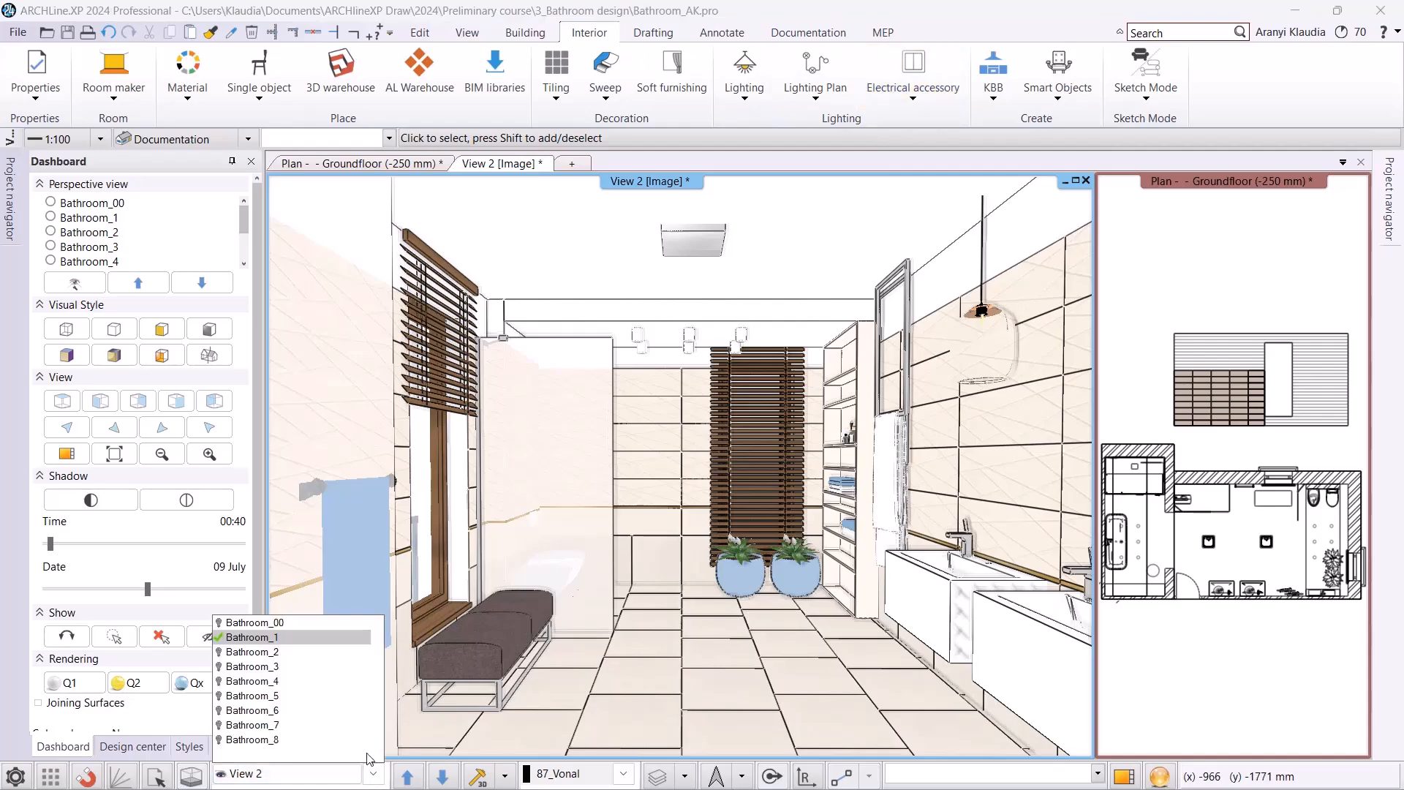
click(307, 667)
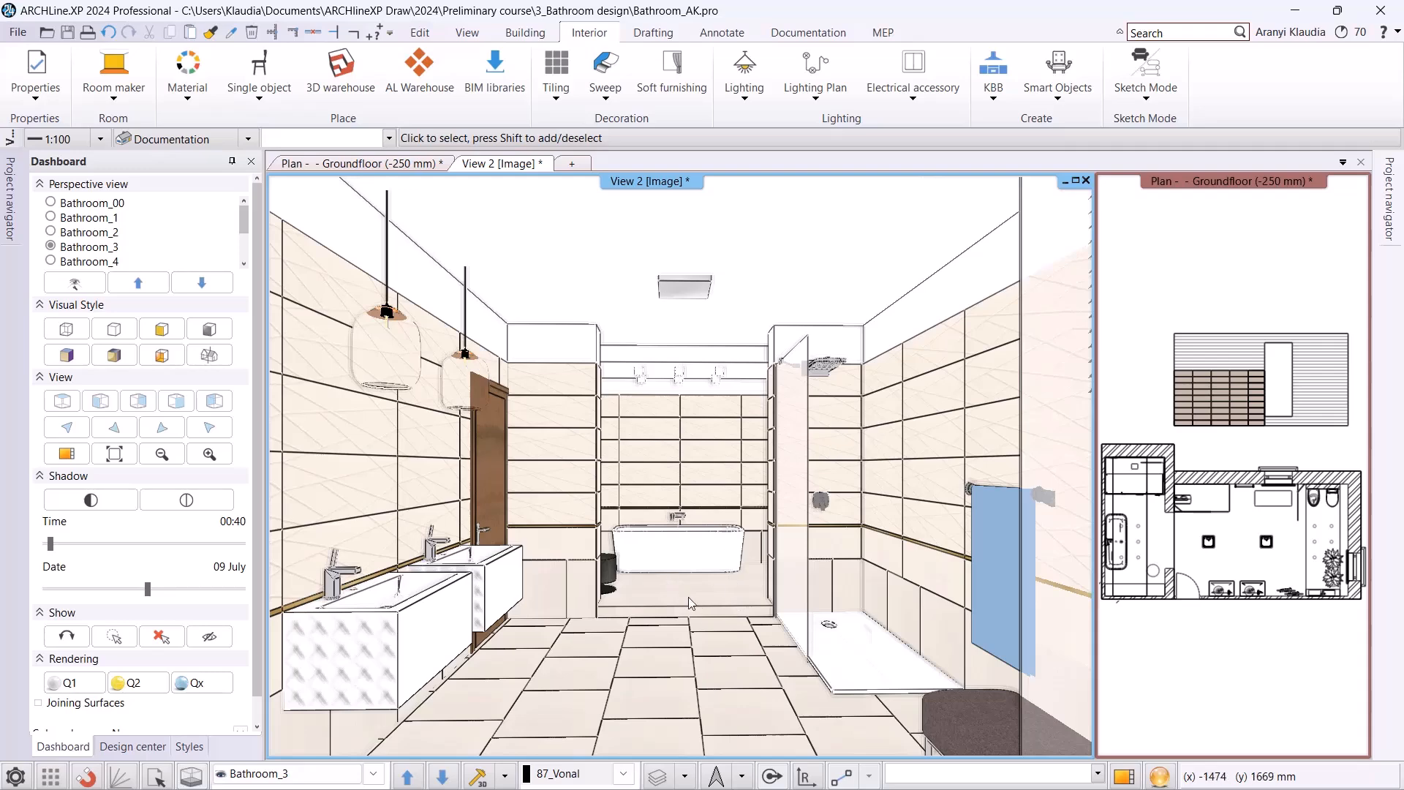
scroll(680, 597, up, 5)
right_click(709, 610)
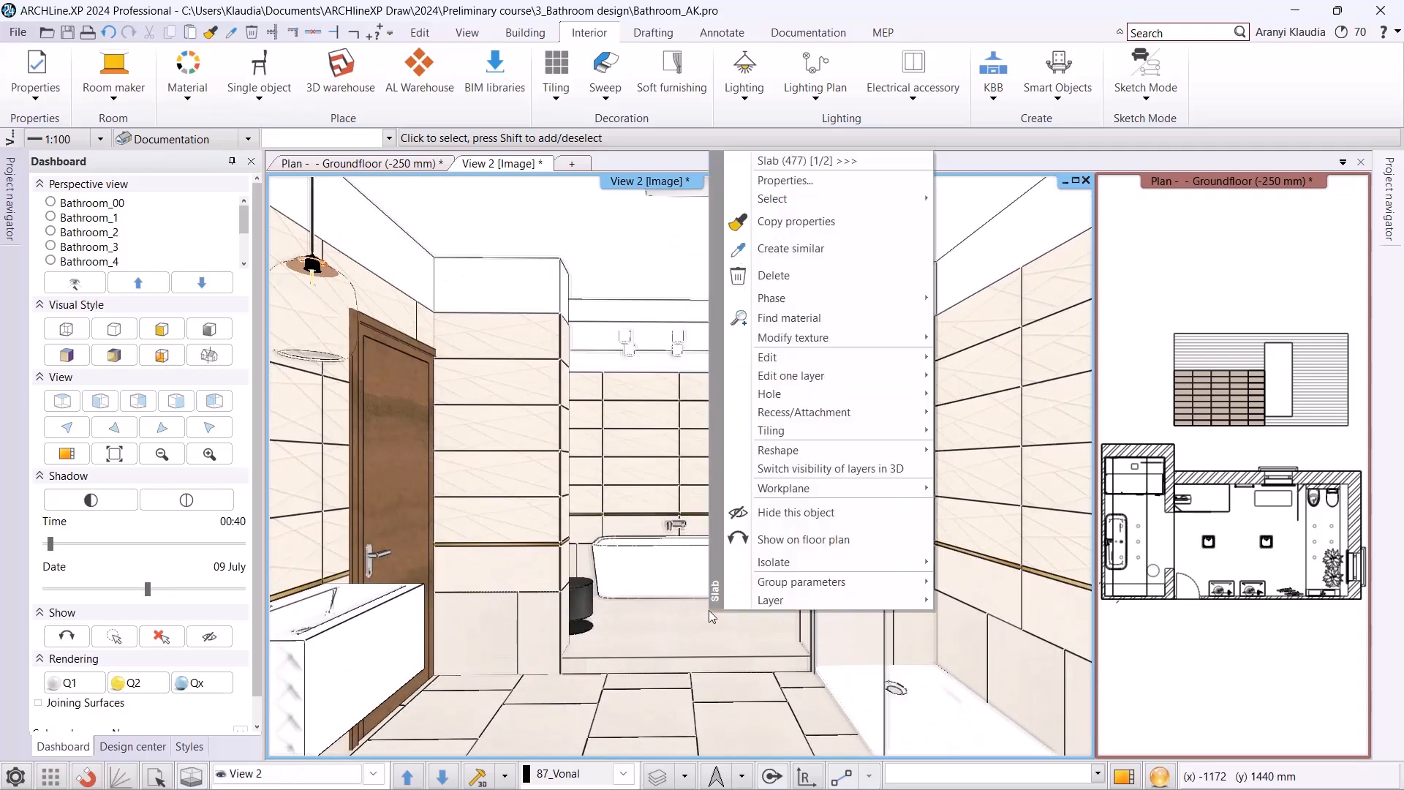
mouse_move(841, 431)
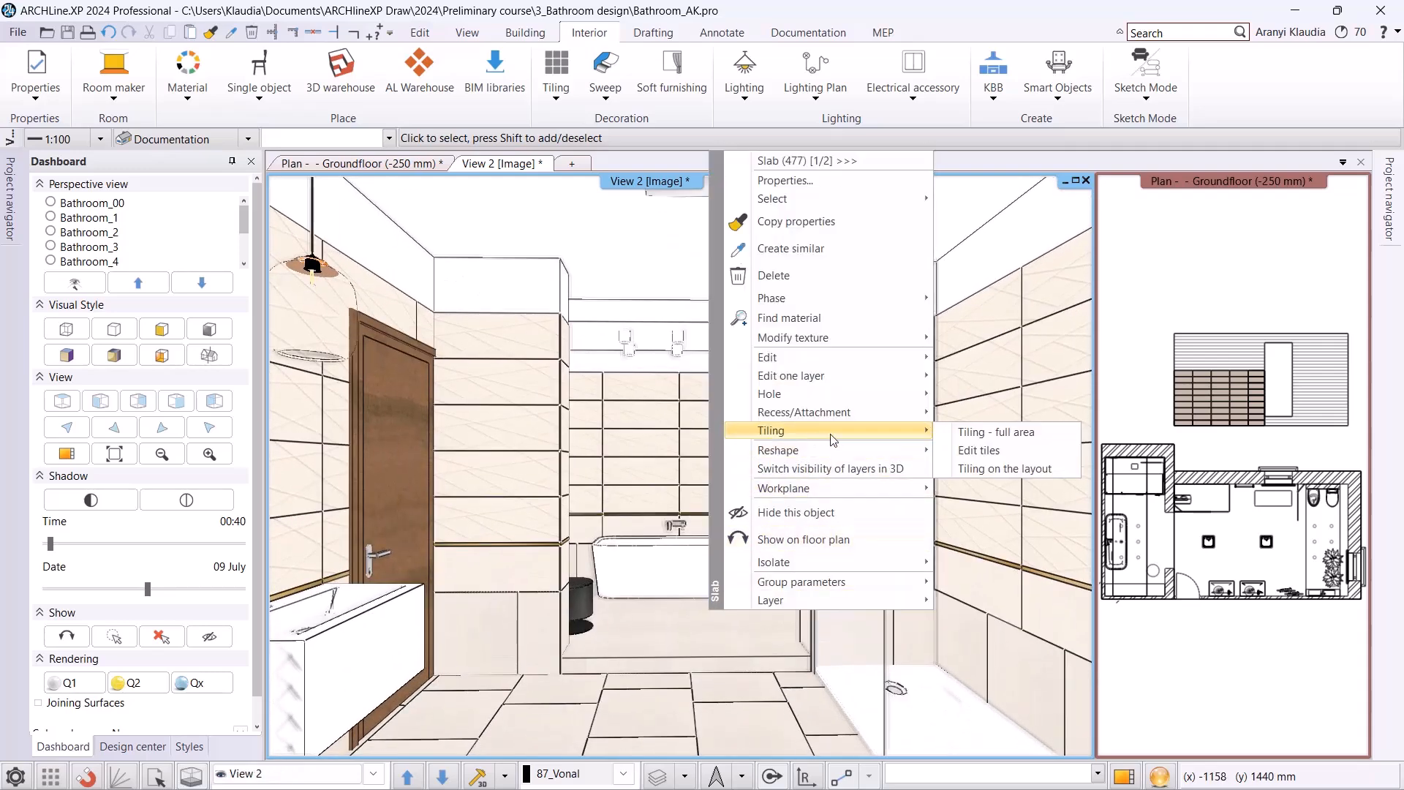
click(967, 437)
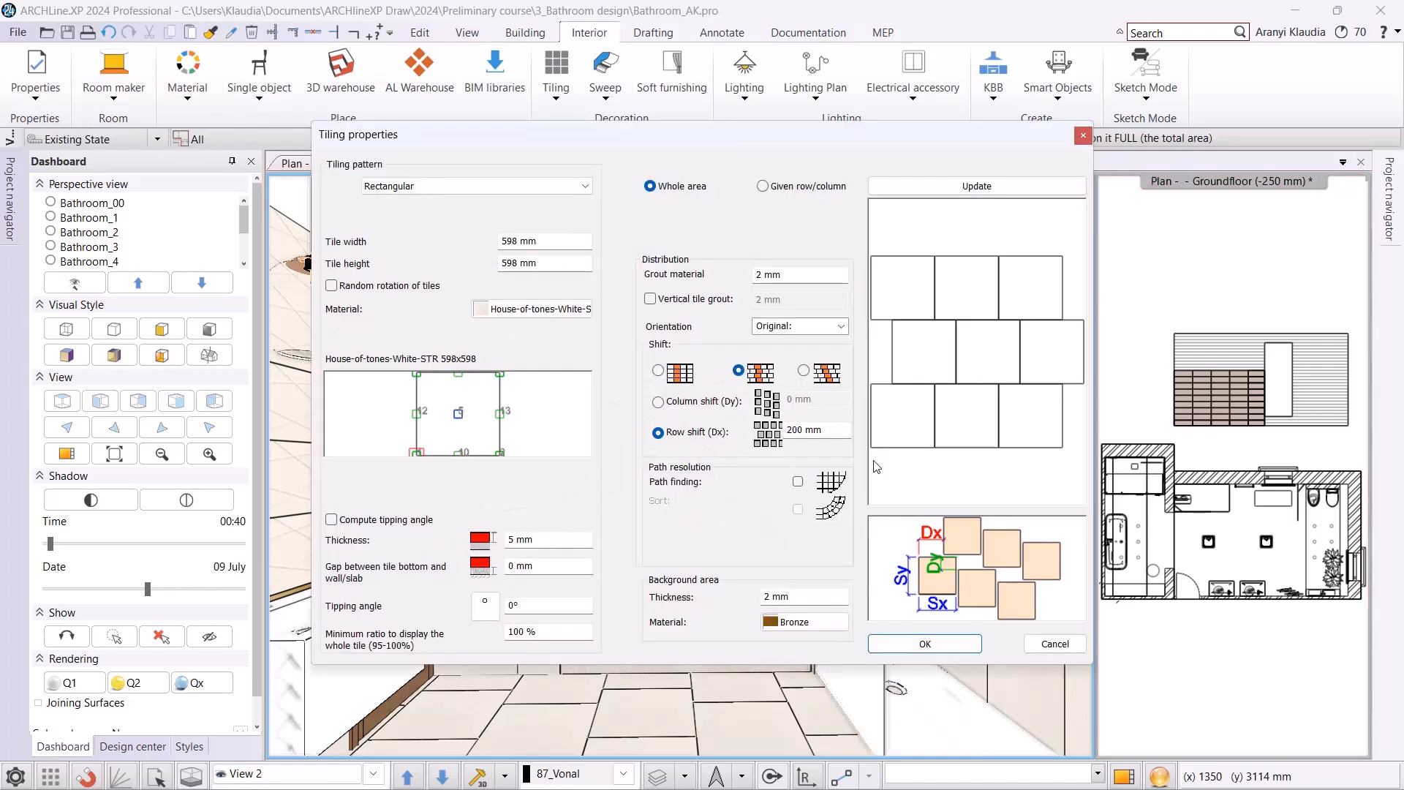
click(913, 644)
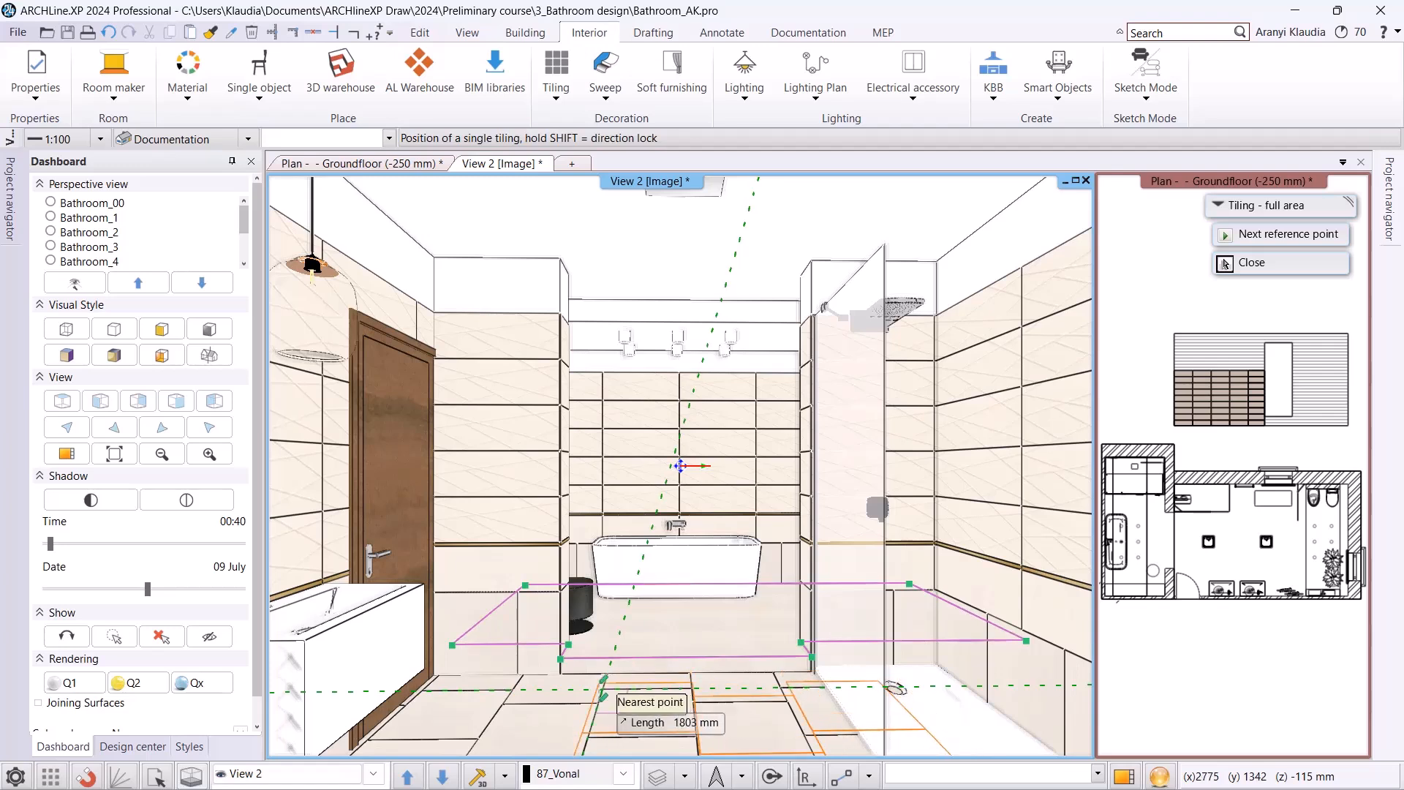
click(605, 692)
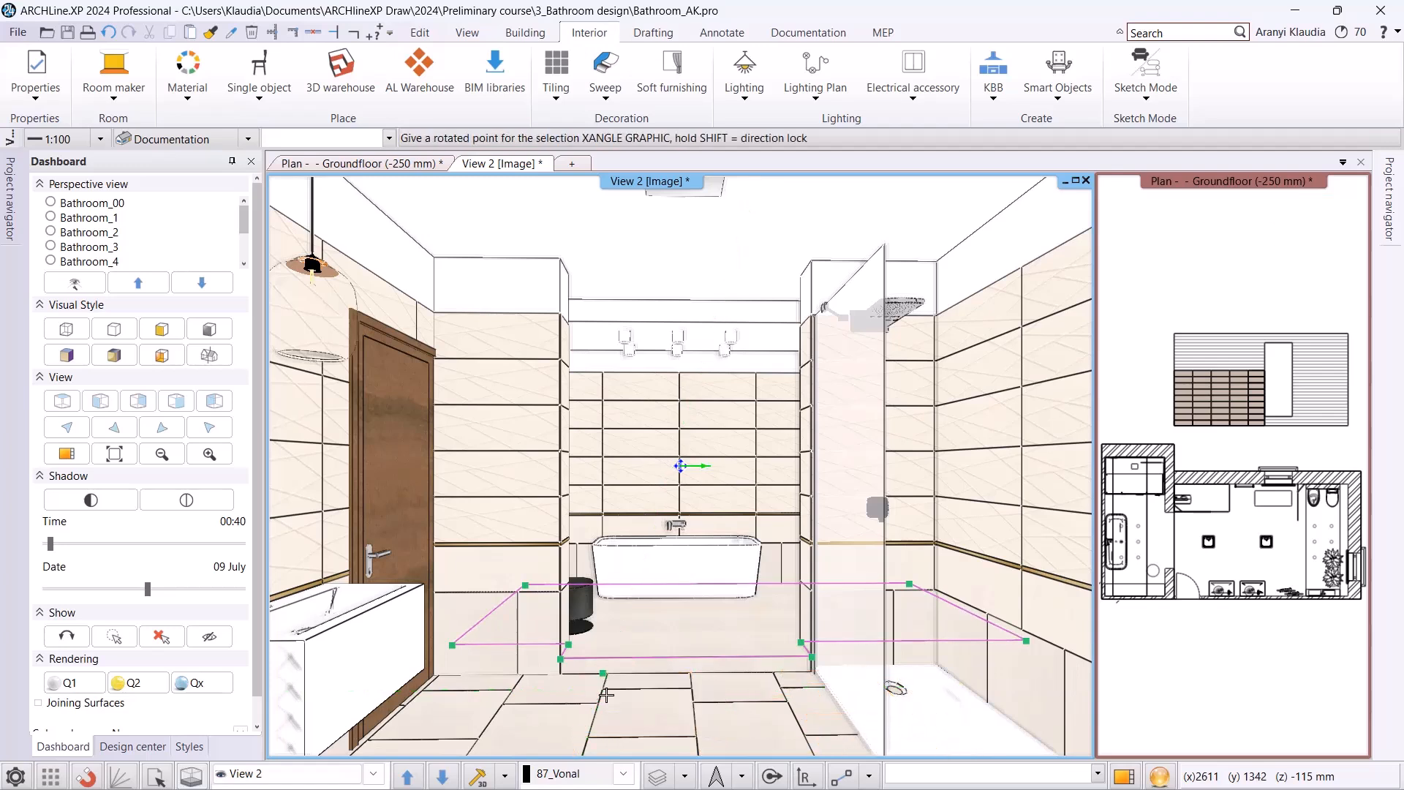
click(661, 613)
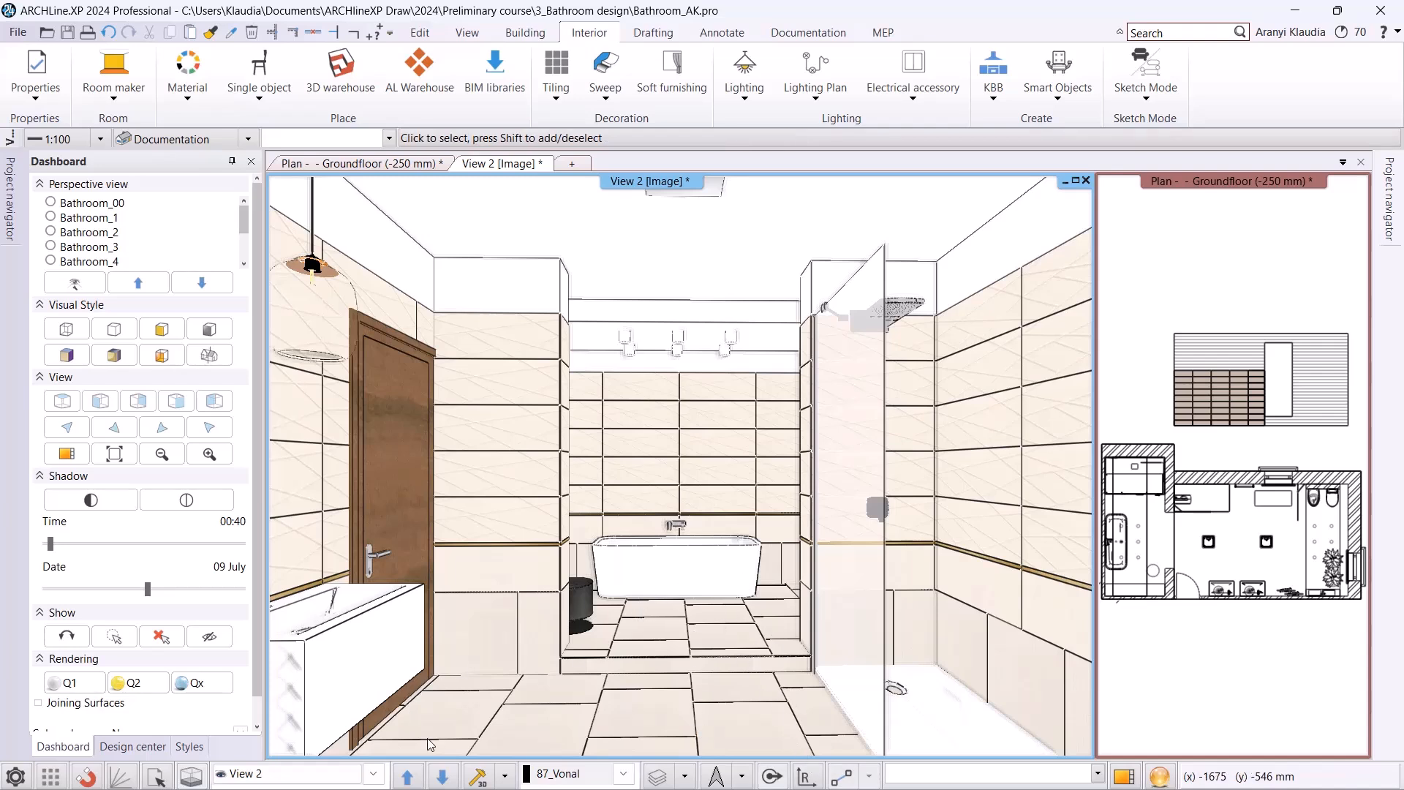
In the Bathroom_6 view, change the tiling style of the shower's back wall, deleting every layer except the 1650 mm high one.
click(380, 778)
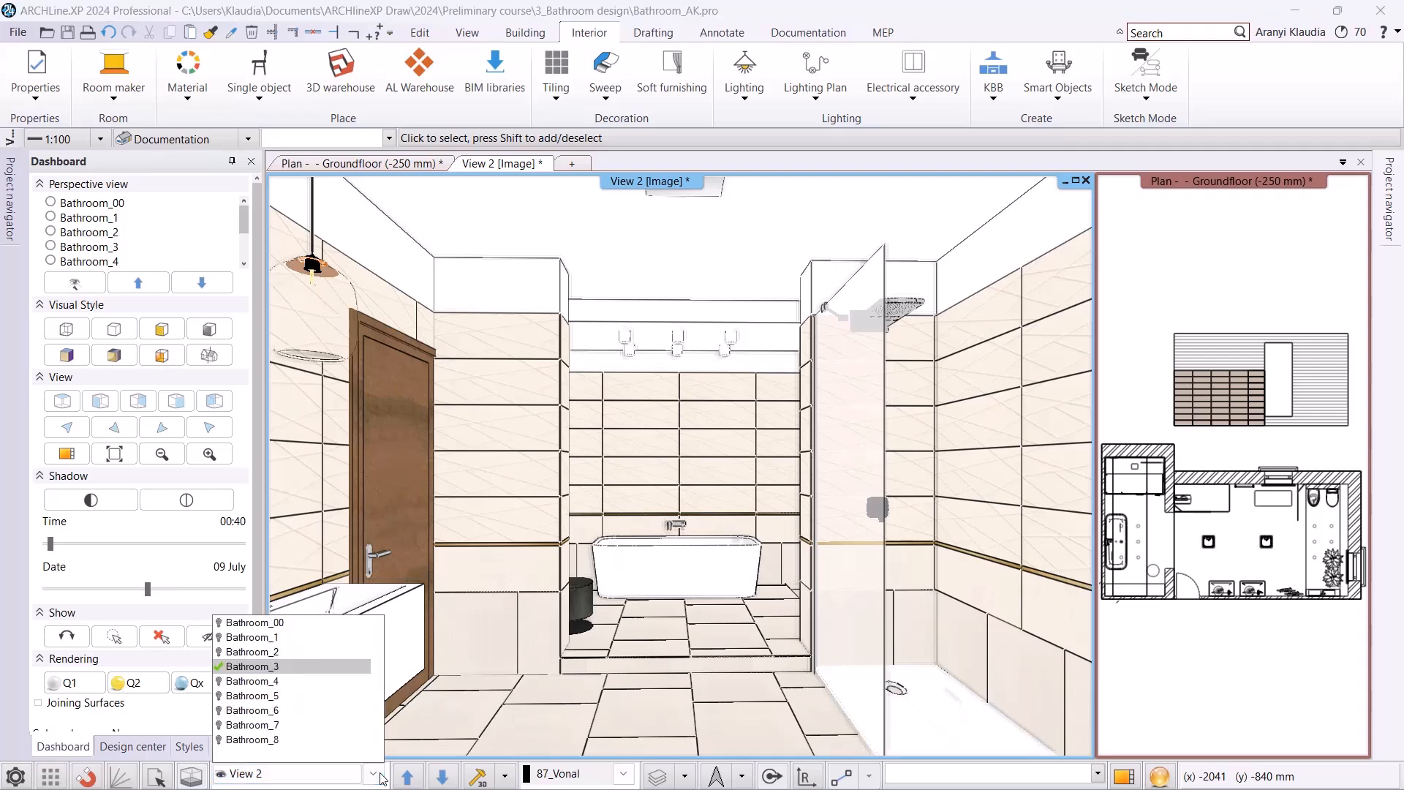
click(326, 711)
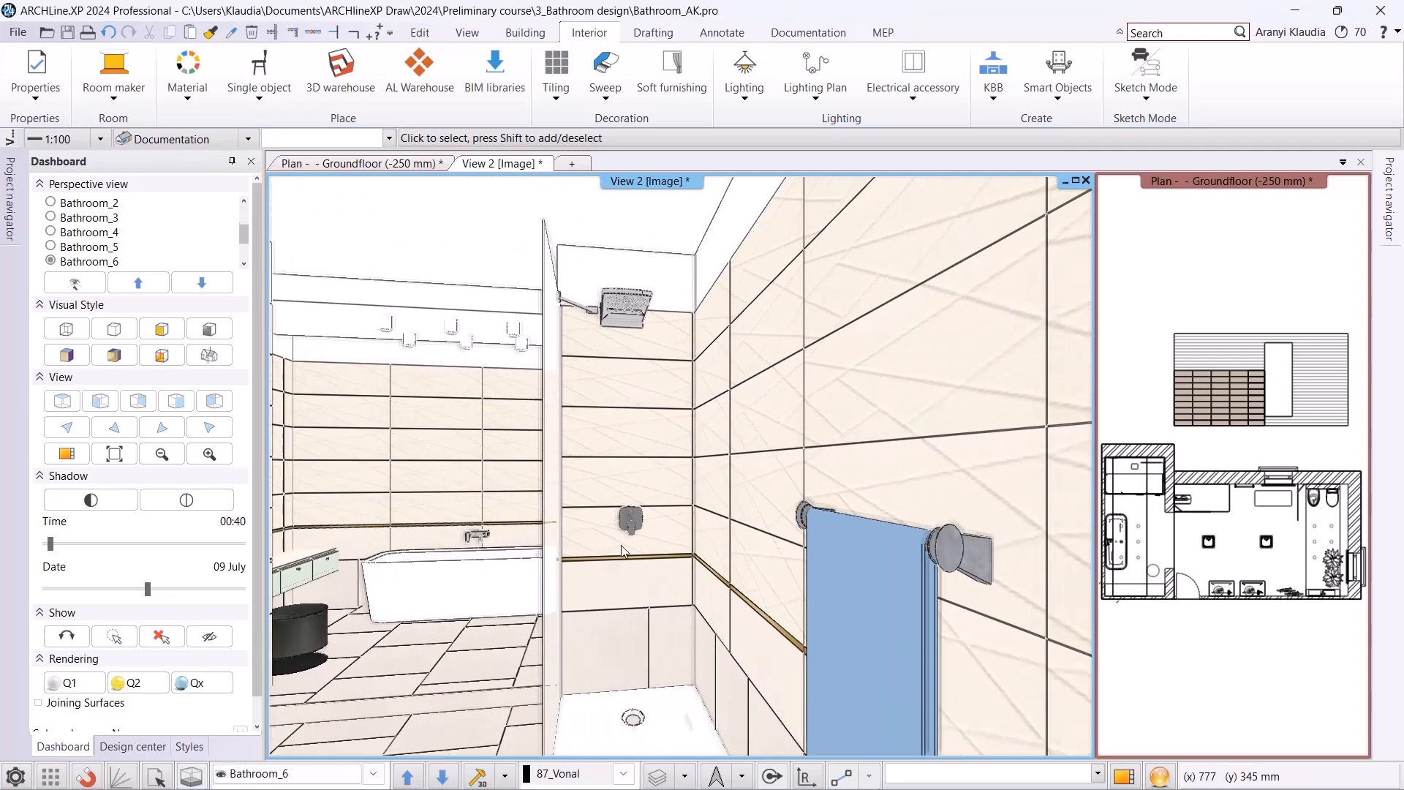
right_click(622, 394)
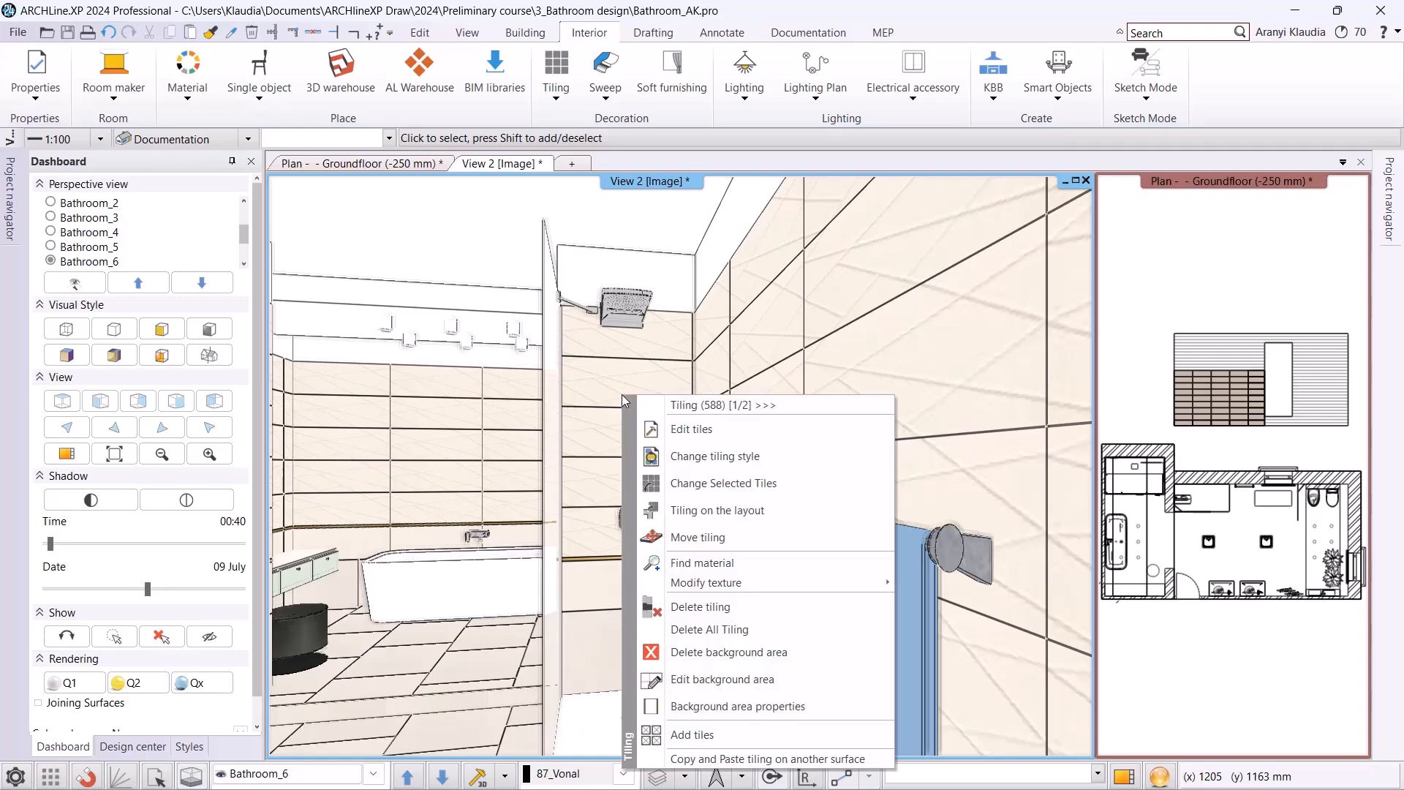
click(712, 461)
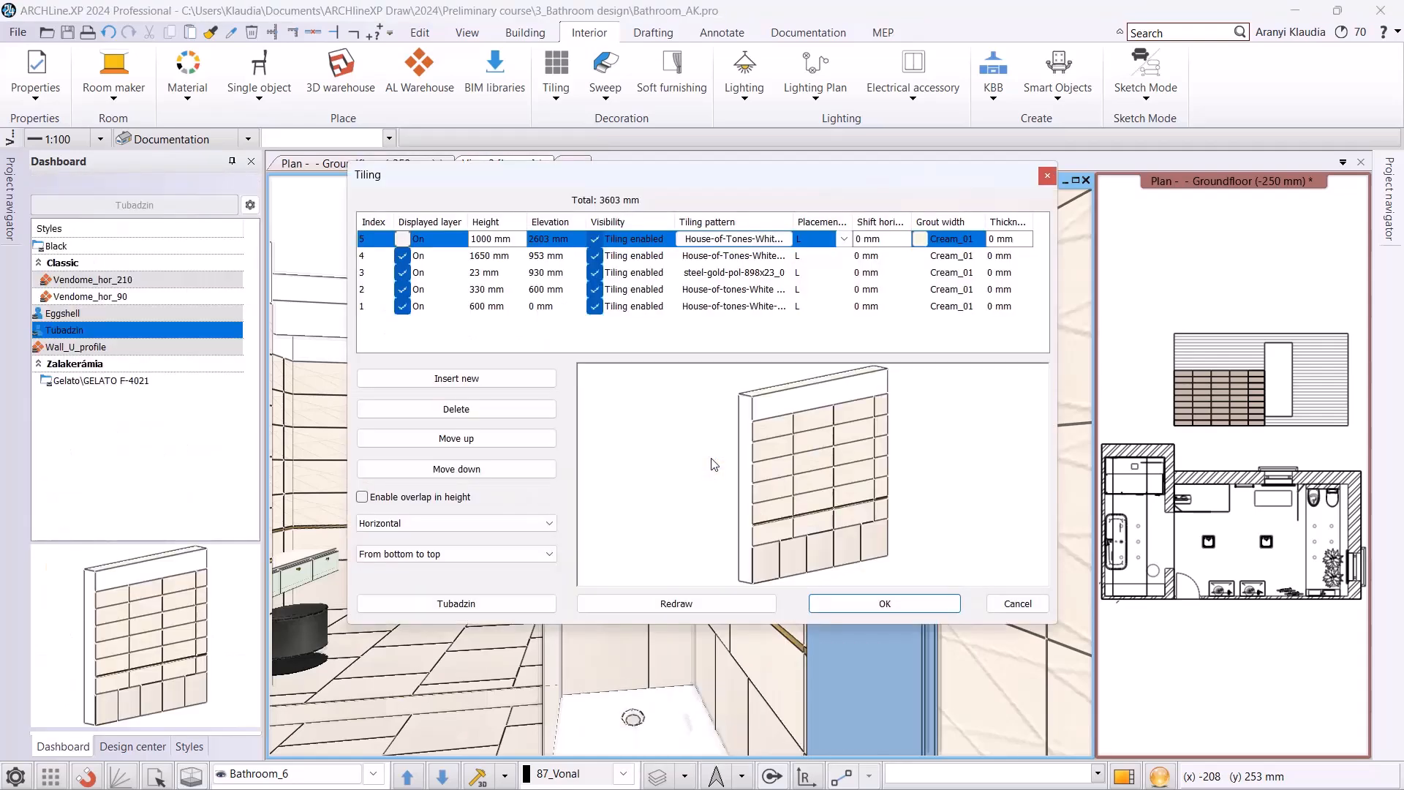
click(457, 410)
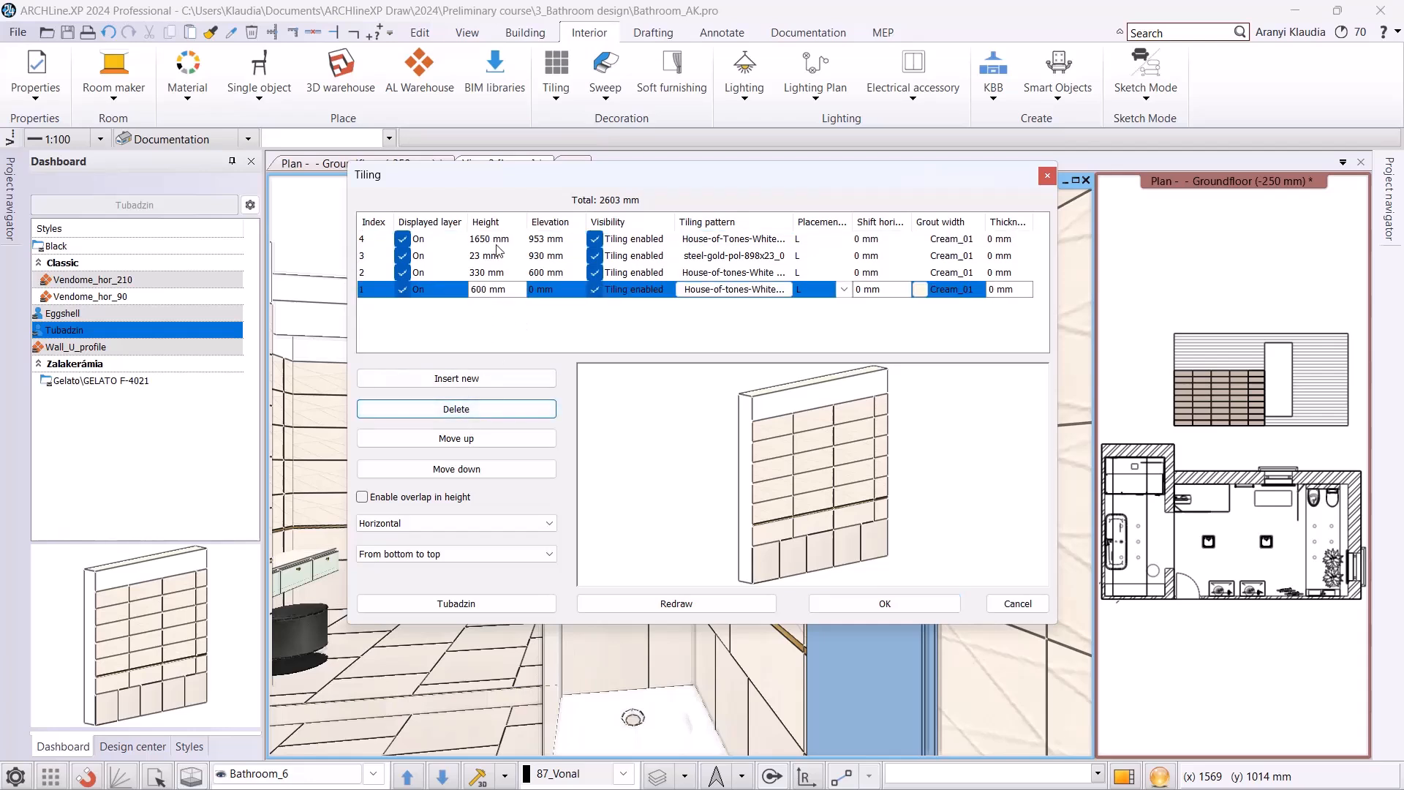
click(511, 260)
click(456, 409)
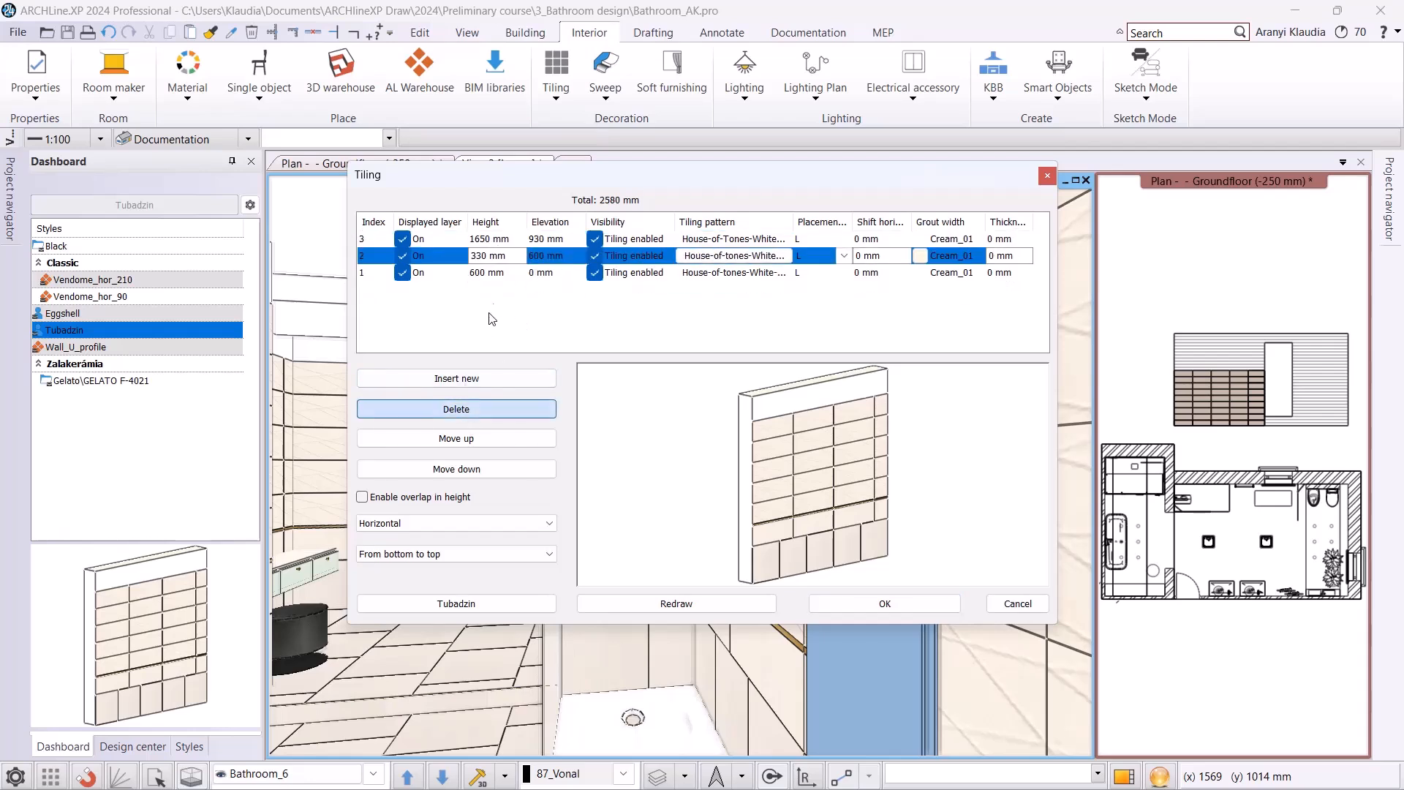
click(502, 274)
click(457, 410)
click(539, 256)
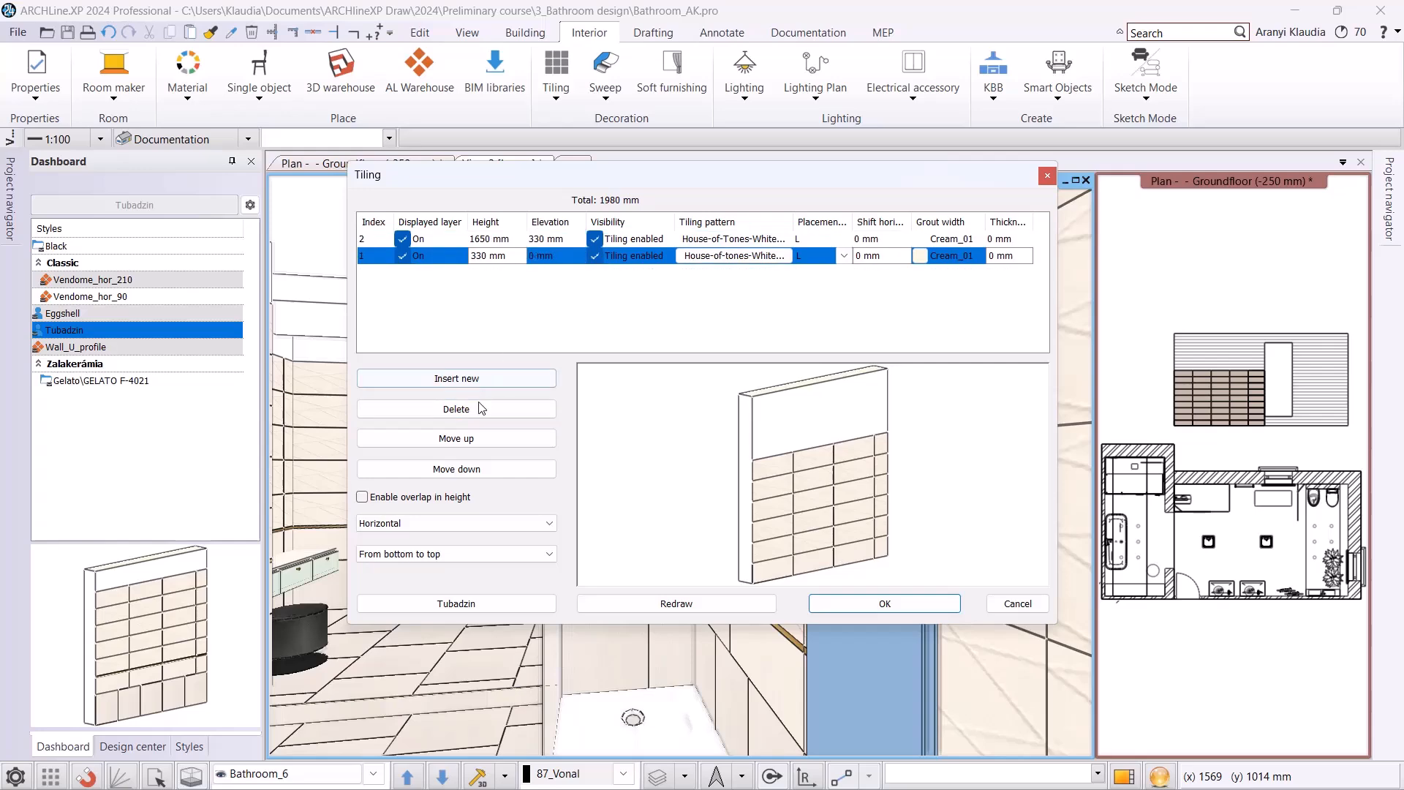
click(480, 410)
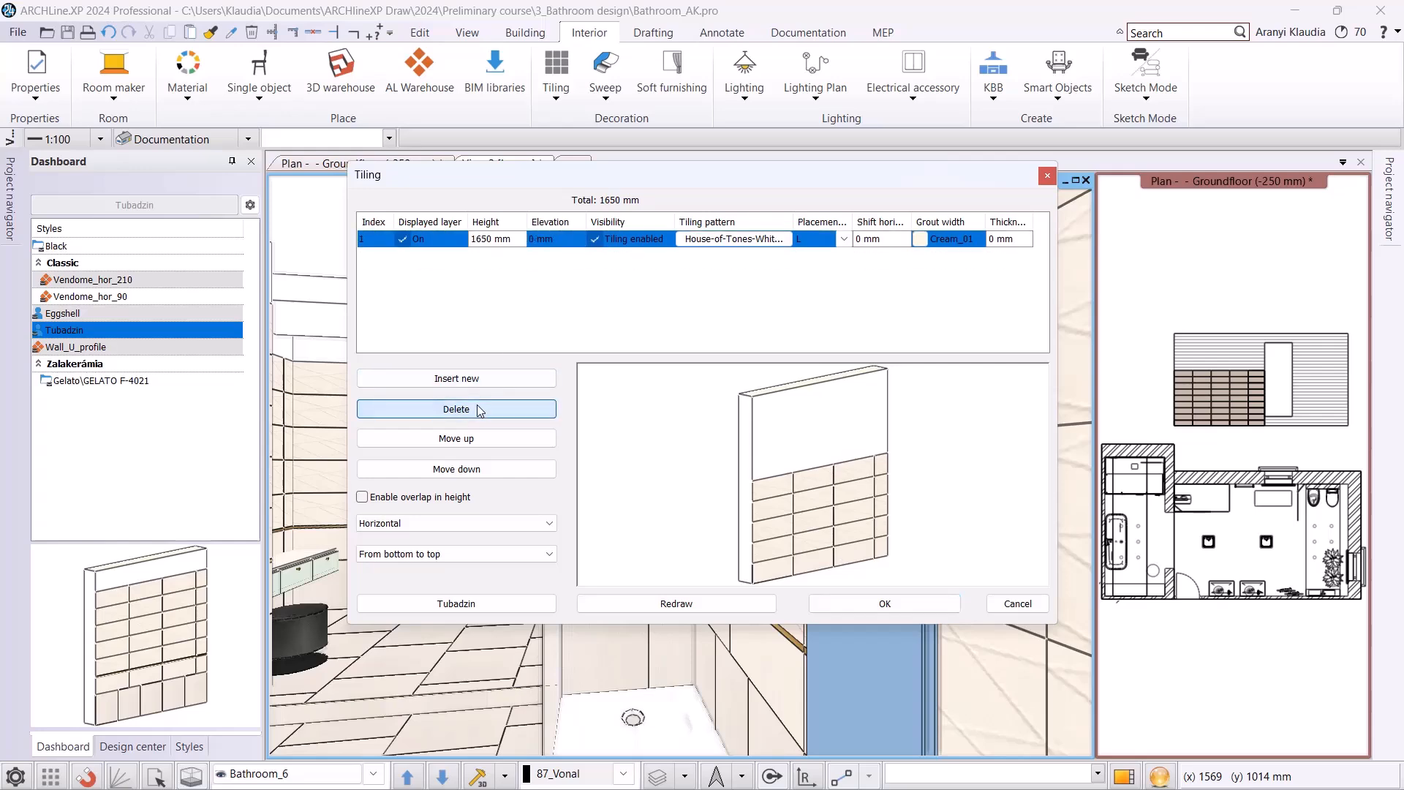
Switch the remaining layer's tiling pattern to Mosaic tiling and choose the type Mosaic tiling with hexagons.
click(711, 243)
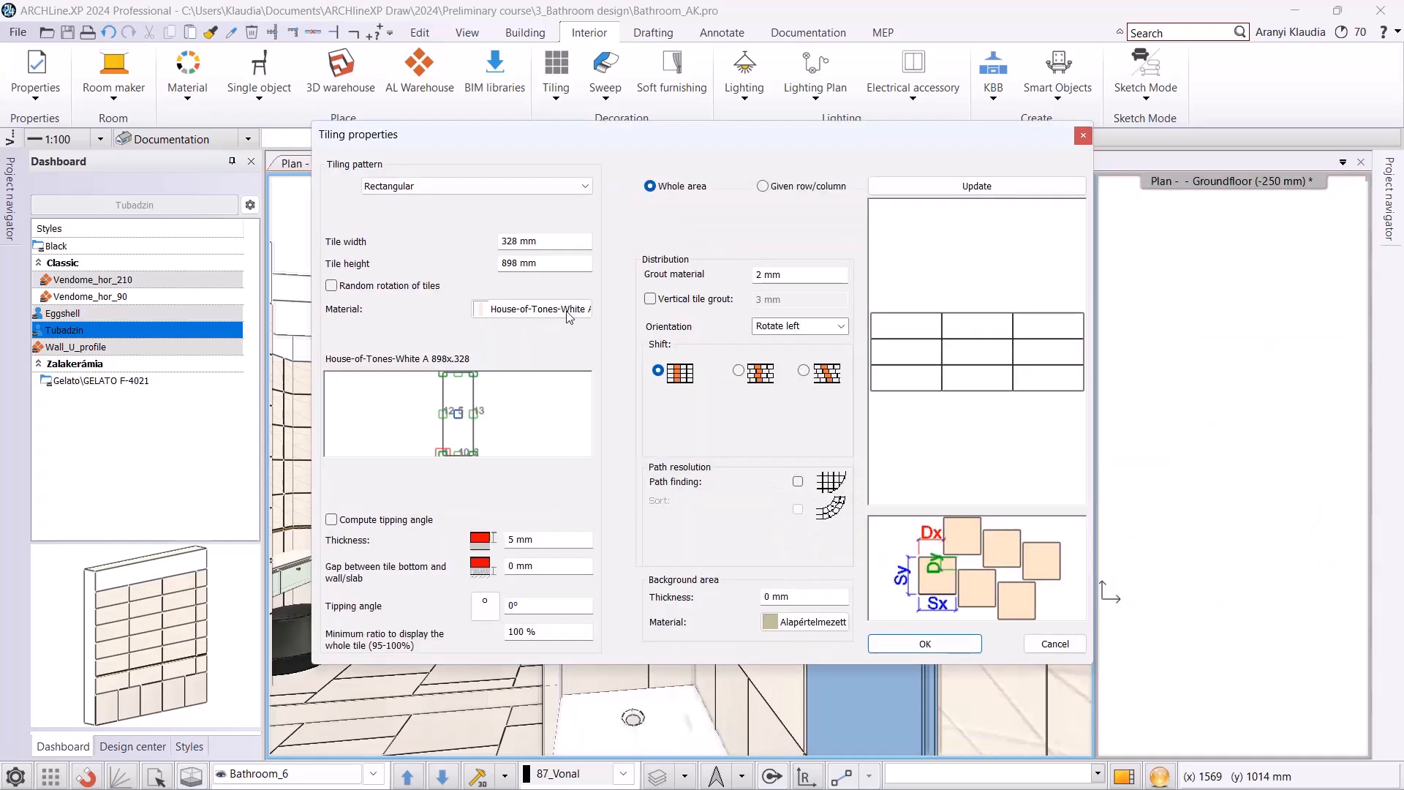
click(499, 188)
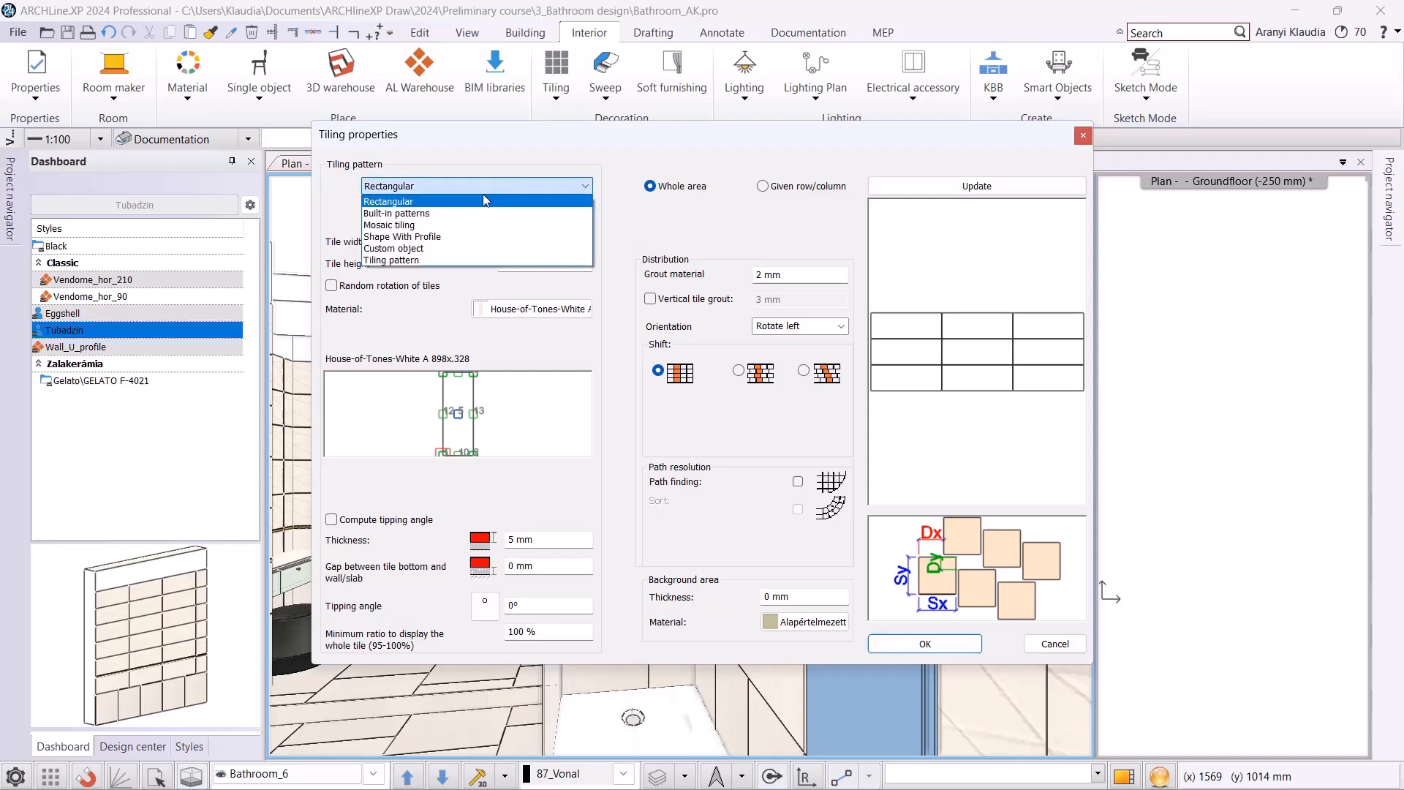
click(414, 227)
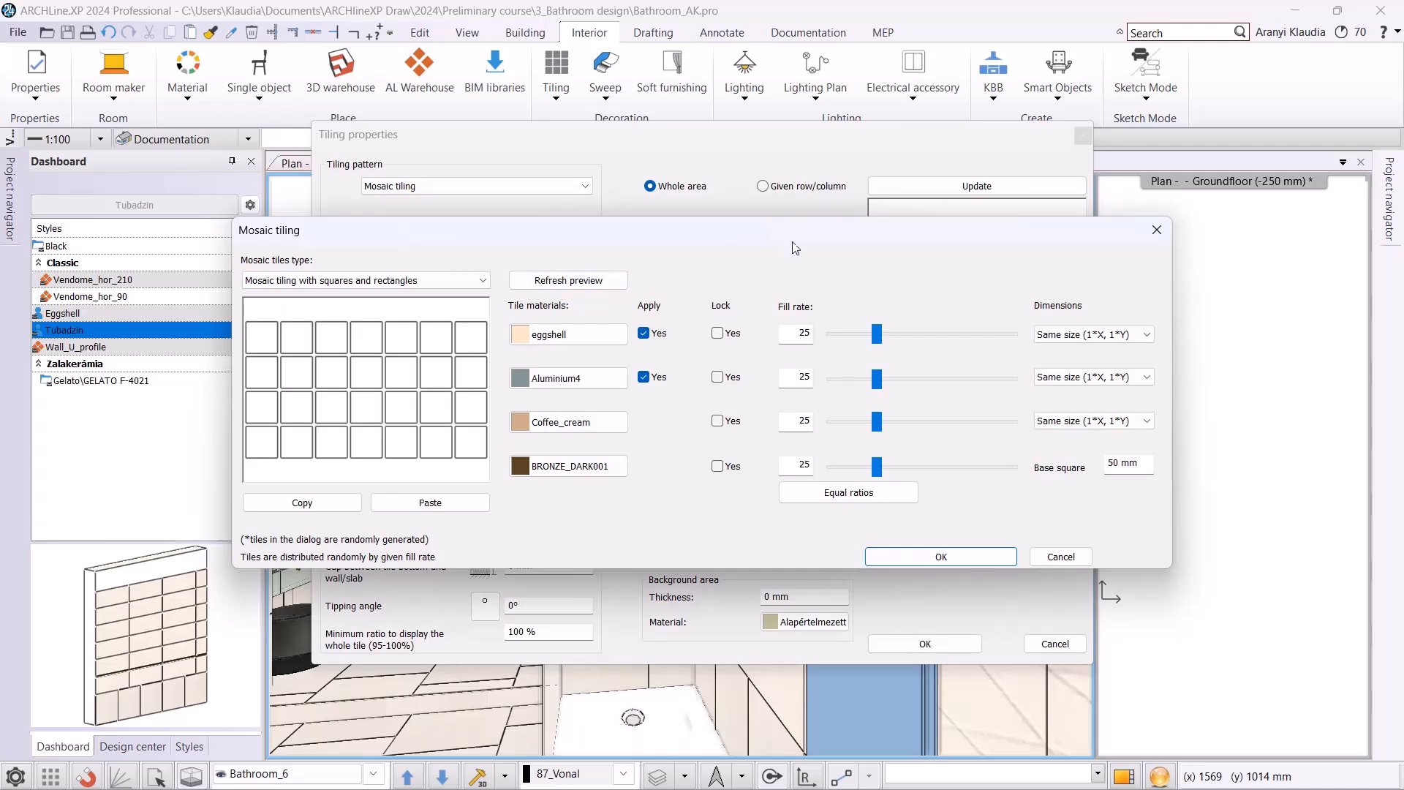
drag(777, 236, 917, 294)
click(529, 341)
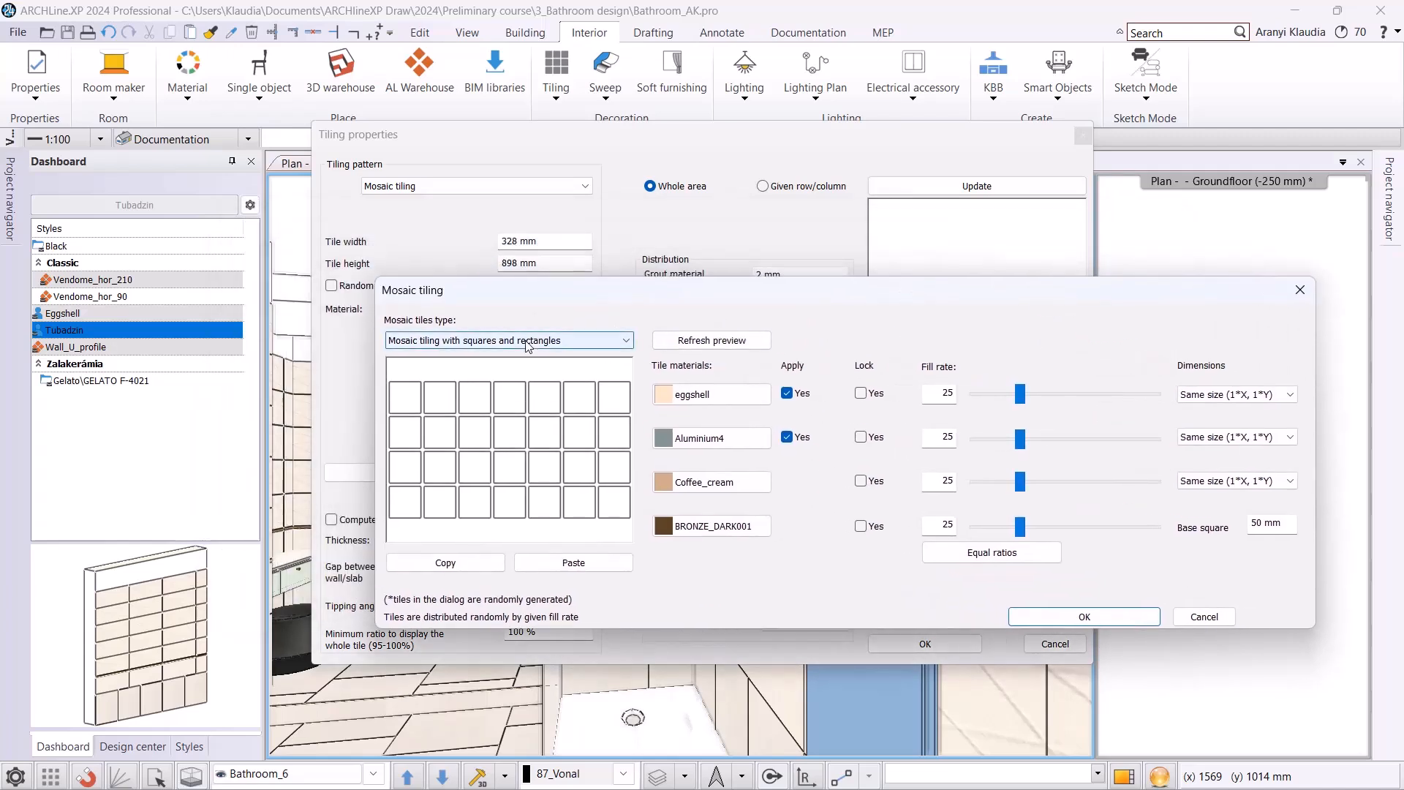
click(466, 380)
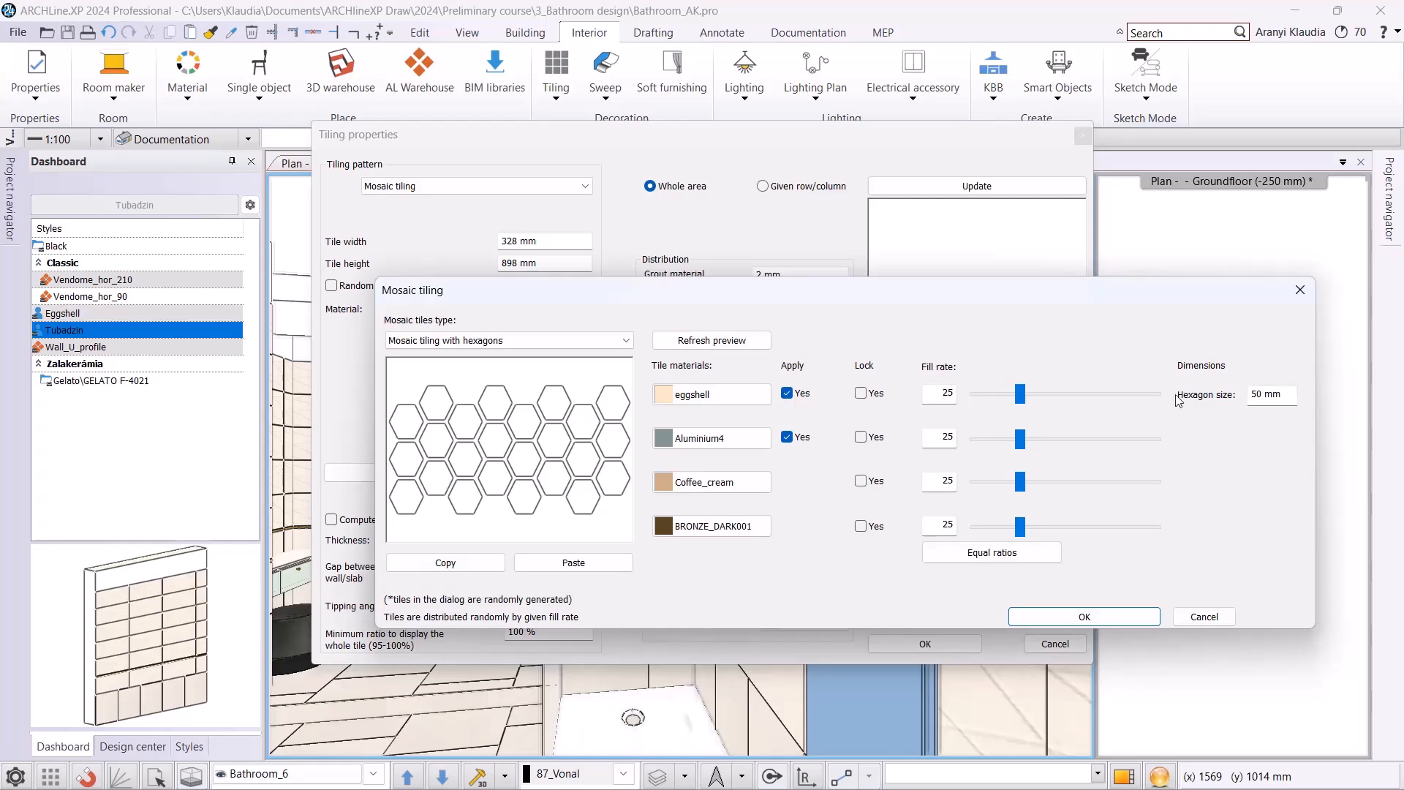
Search all materials for "blue glass" and set the first mosaic tile material to Blue glass matt 02.
click(708, 397)
click(708, 397)
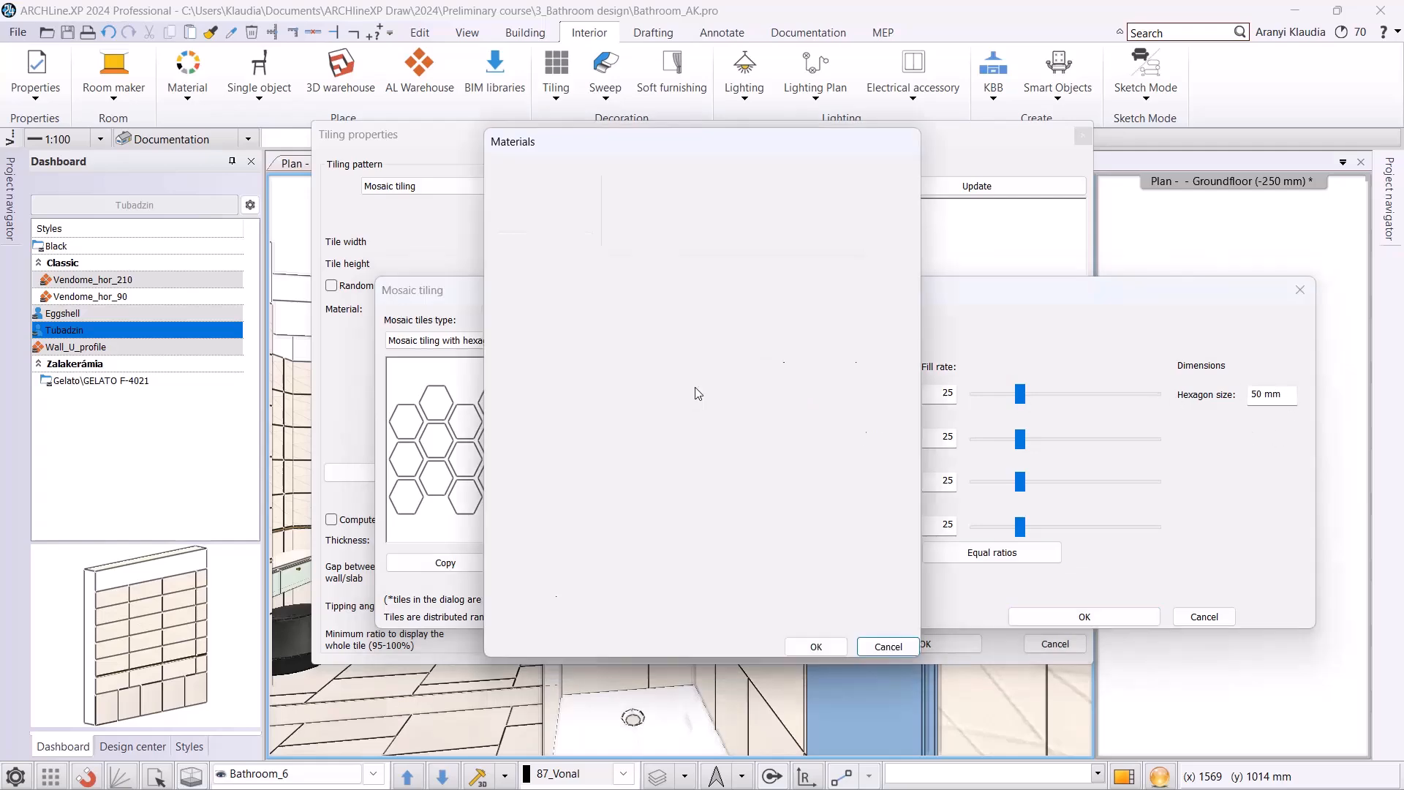
click(512, 214)
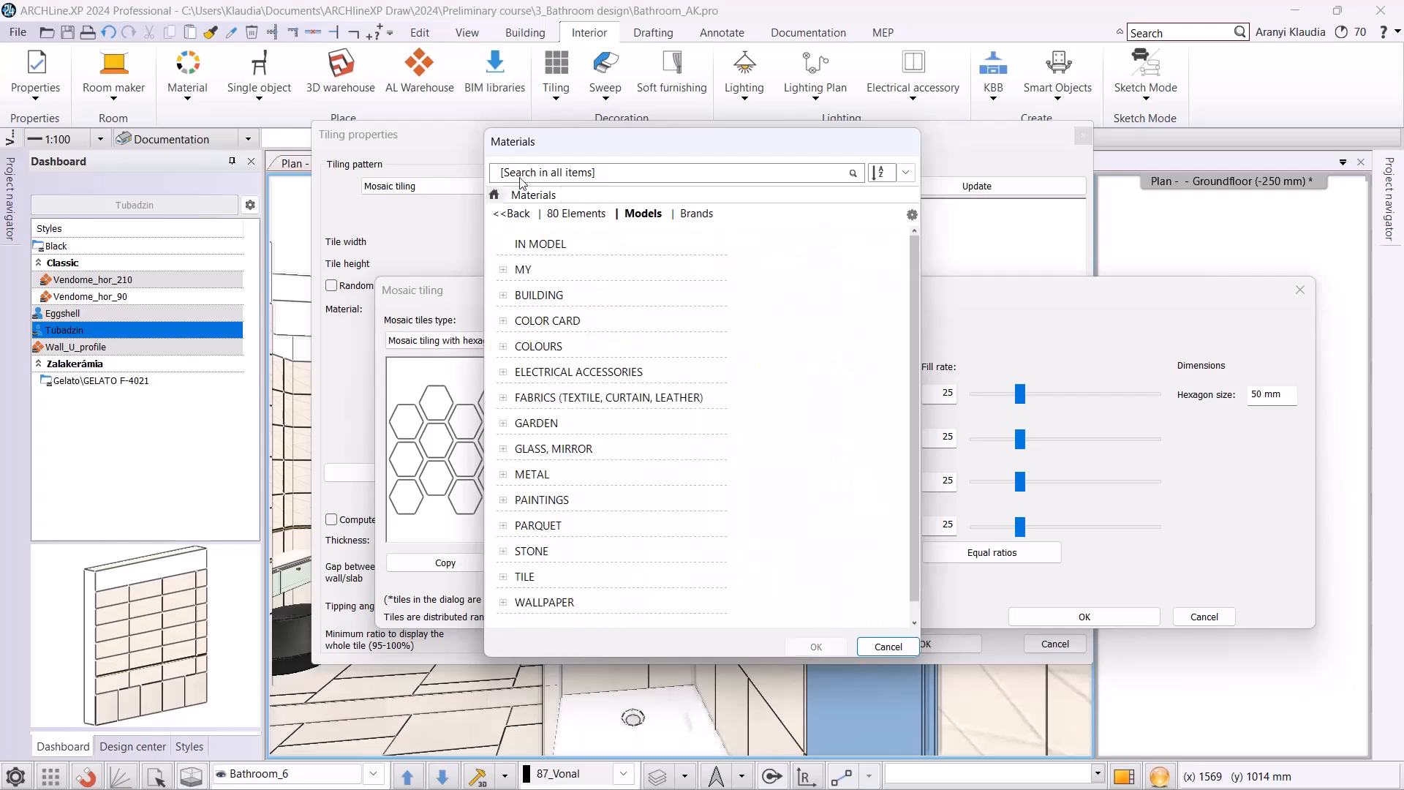
text(blue glass)
key(Return)
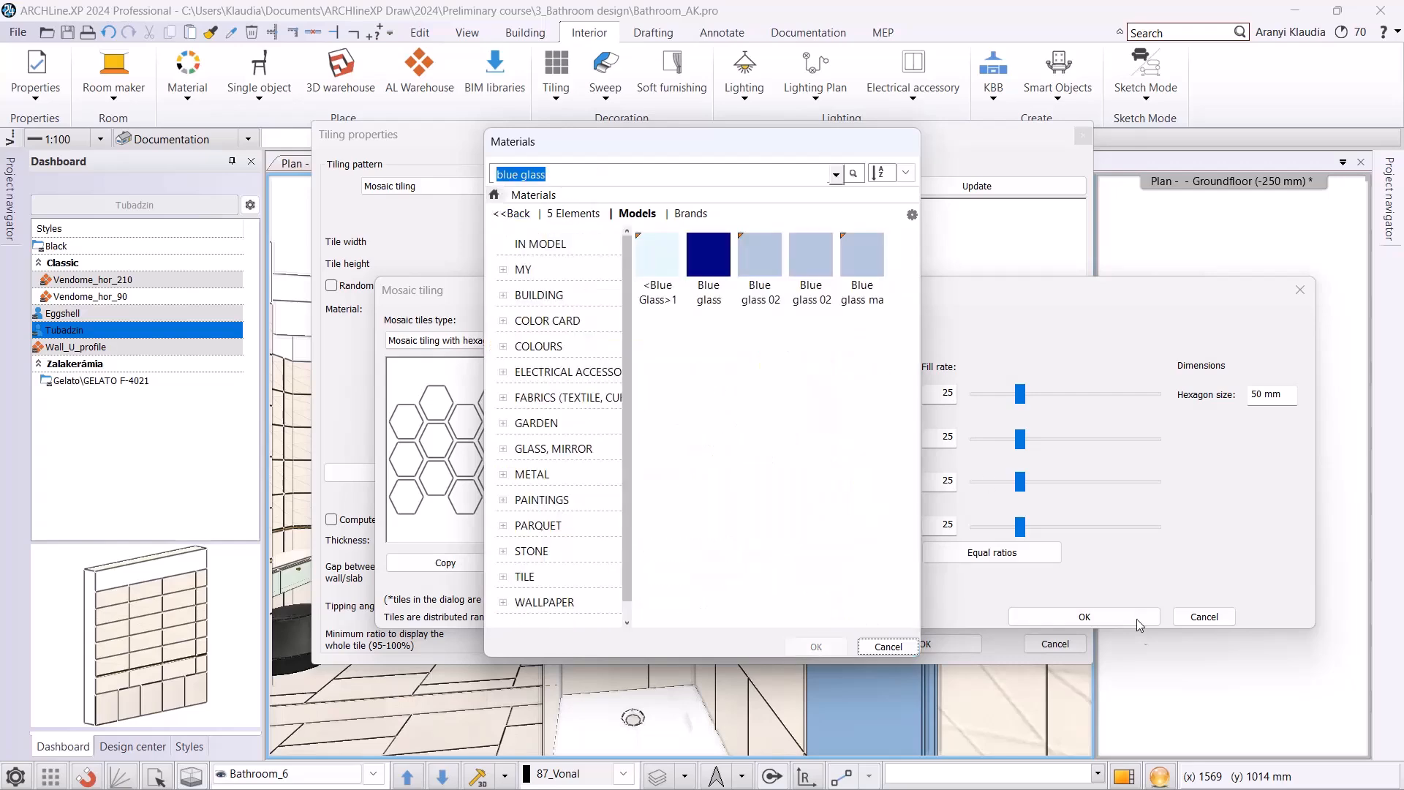
click(887, 280)
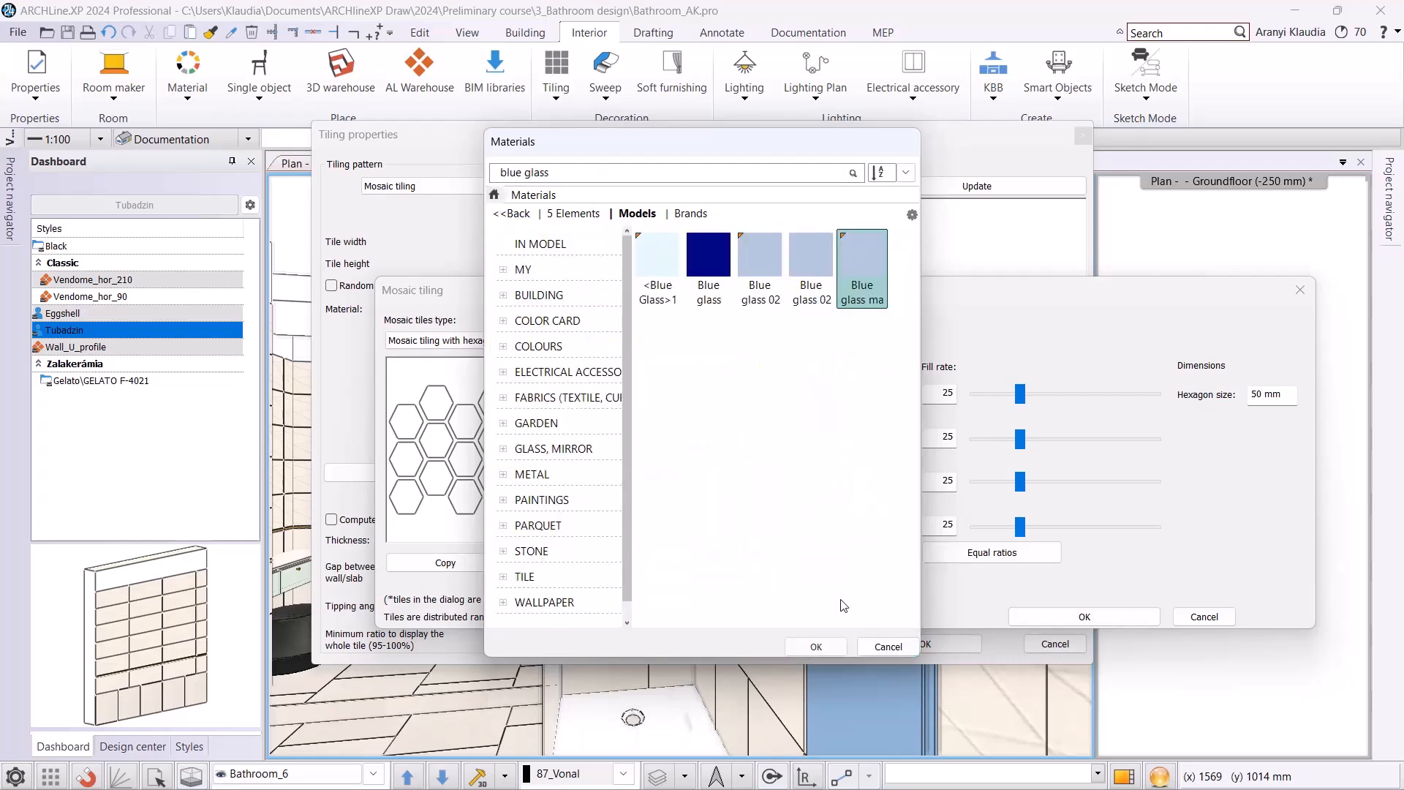
click(817, 647)
Search for "integrally" and set the second mosaic tile material to Integrally_Light_Grey_STR_32_8x89_8_csemp.
click(732, 438)
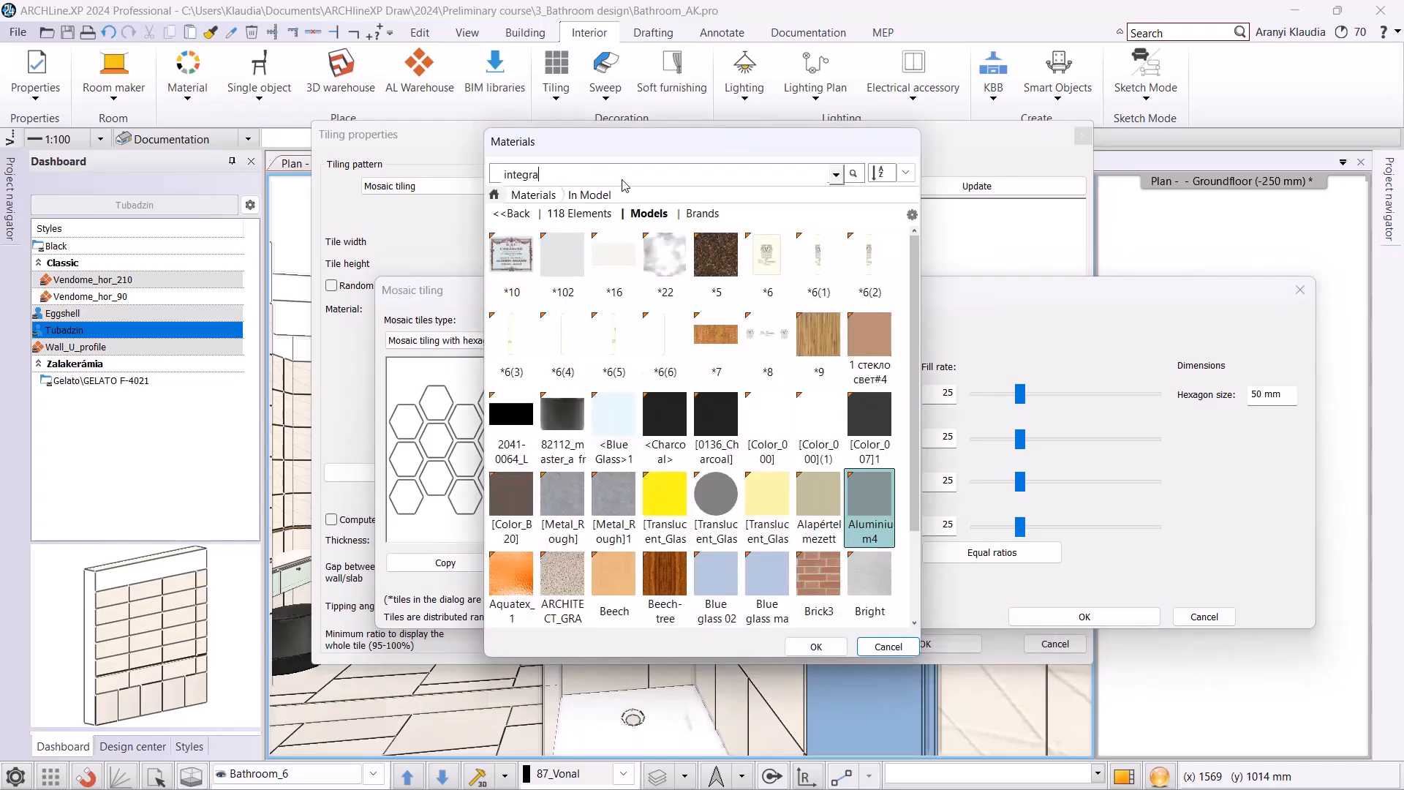
click(511, 263)
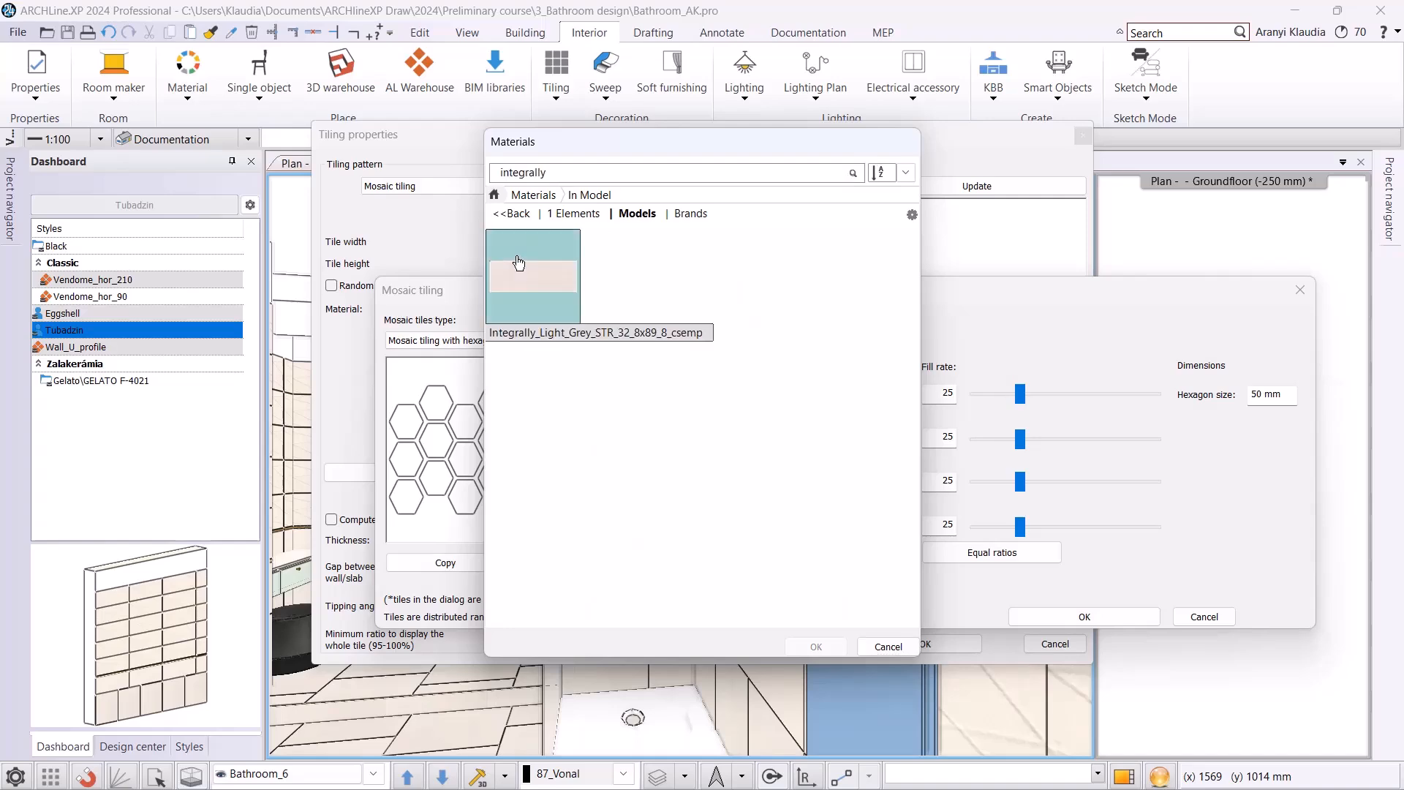
click(816, 647)
Search all materials for "house" and replace the third mosaic tile material, Coffee_cream, with House-of-tones-White.
click(734, 483)
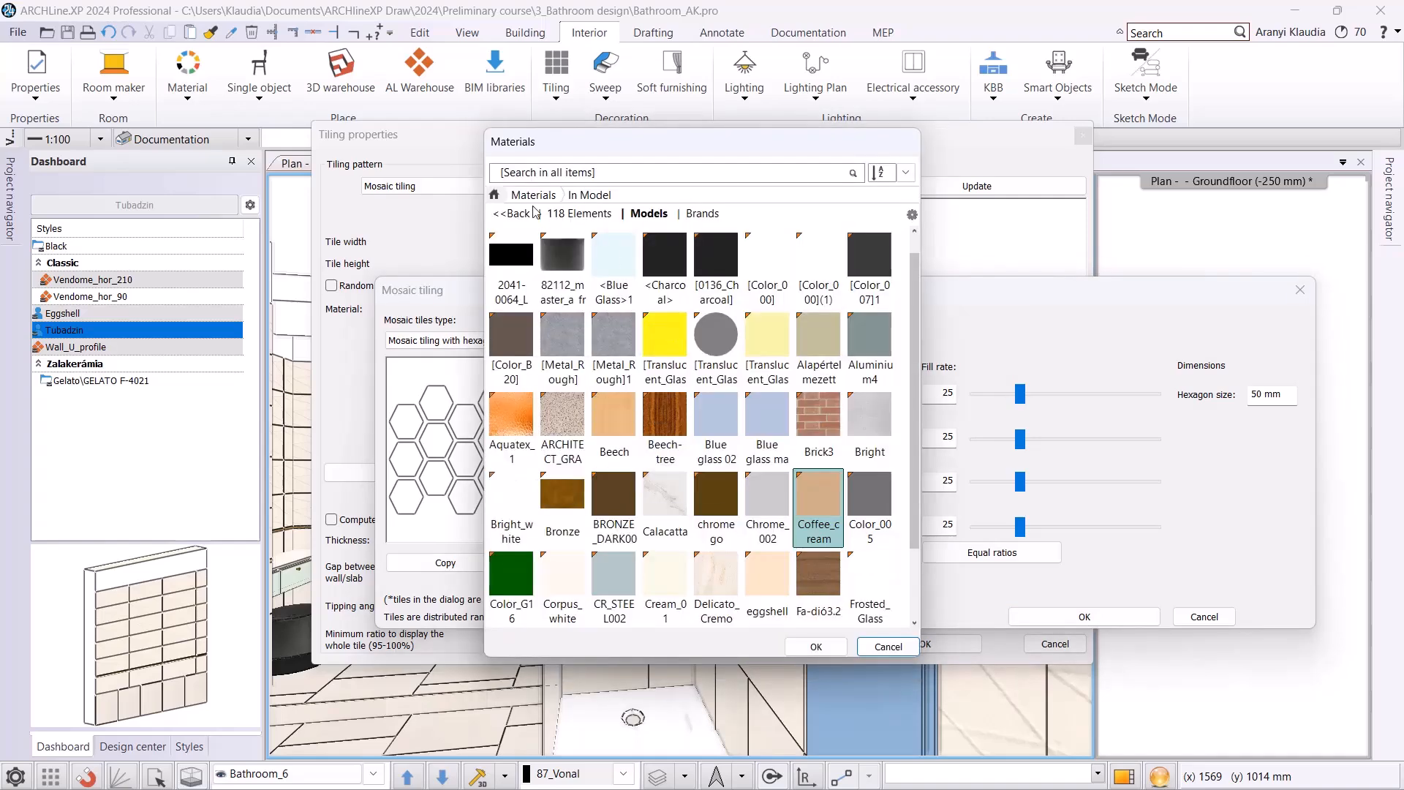
click(511, 213)
click(537, 175)
text(house)
key(Return)
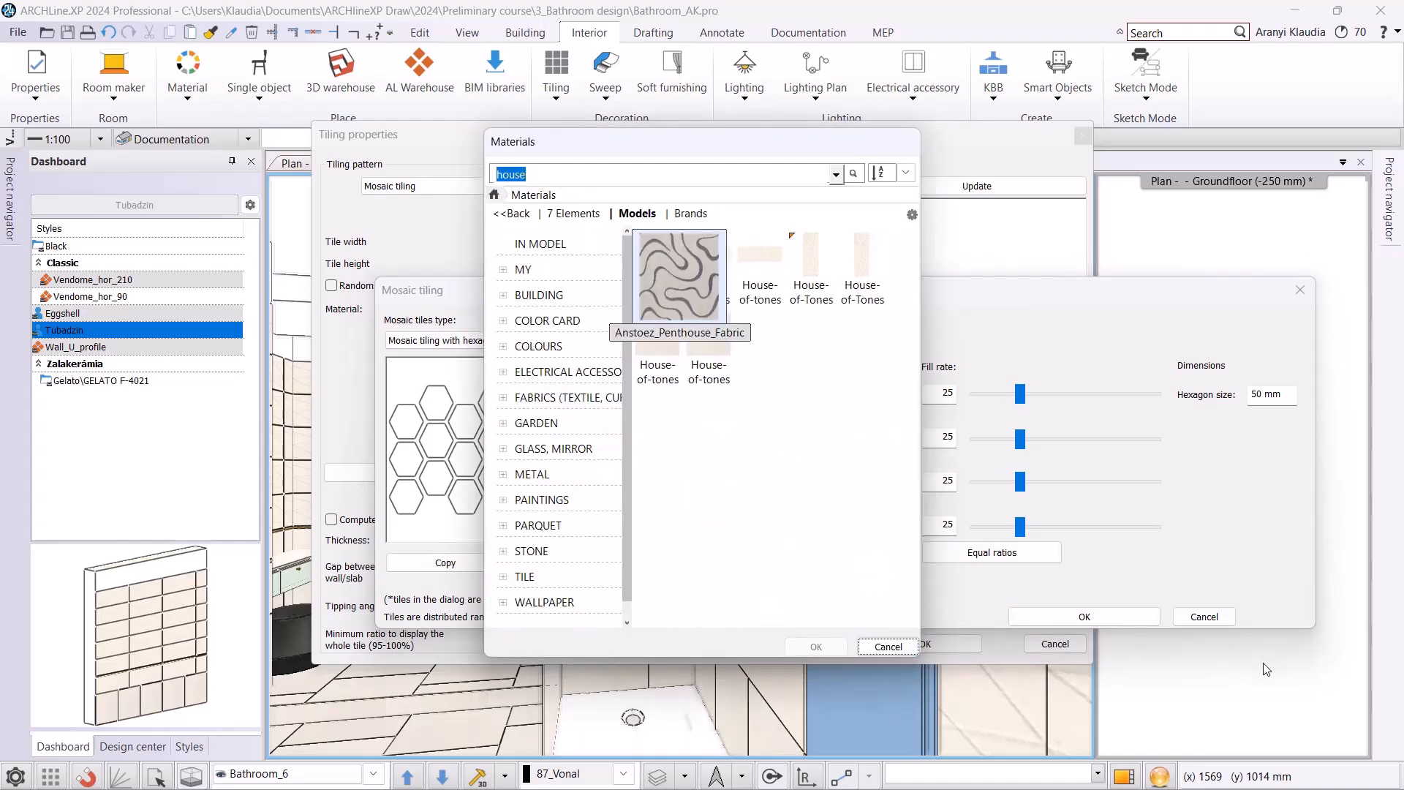
click(708, 256)
click(822, 647)
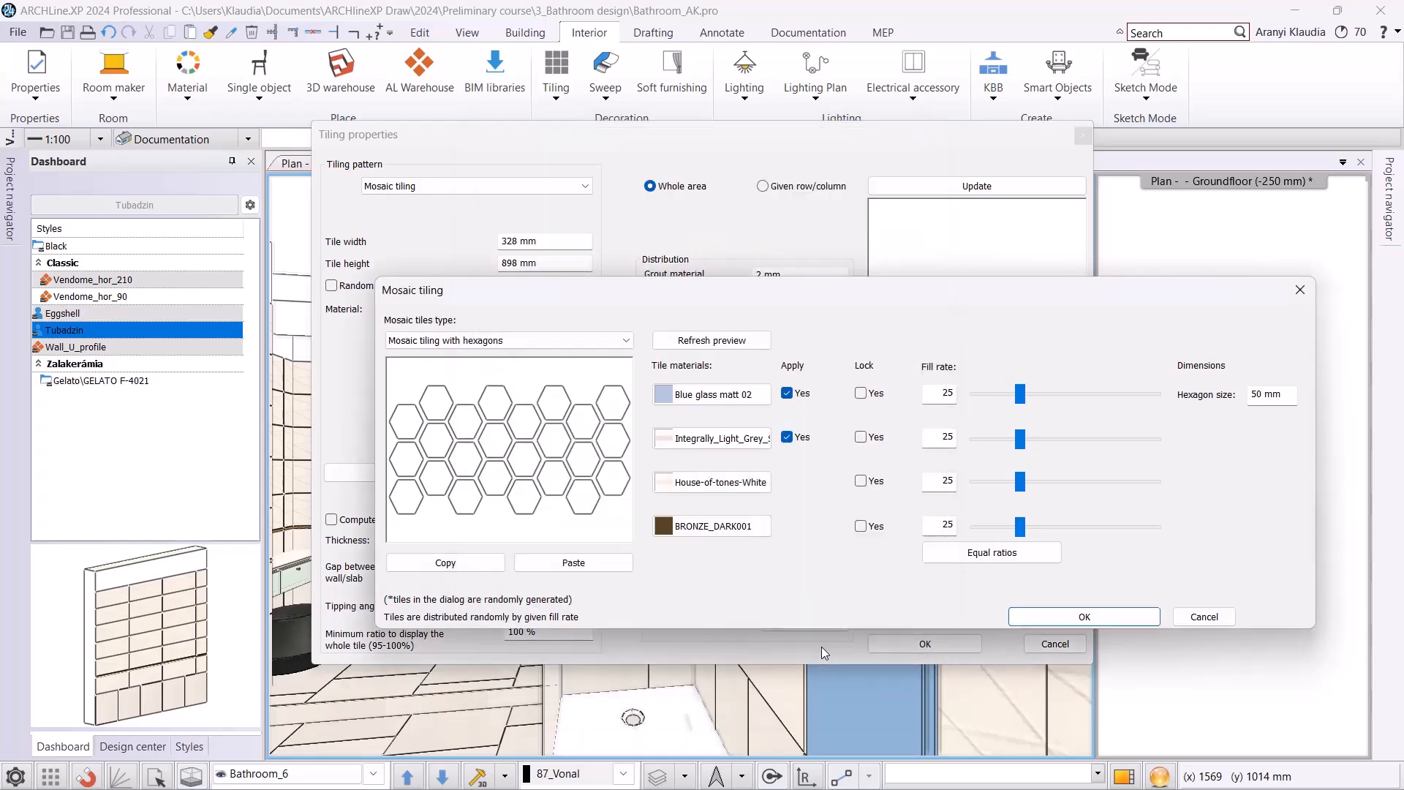
Search the in-model materials for "house" and replace the fourth mosaic material, BRONZE_DARK001, with the upright House-of-Tones-White tile.
click(712, 526)
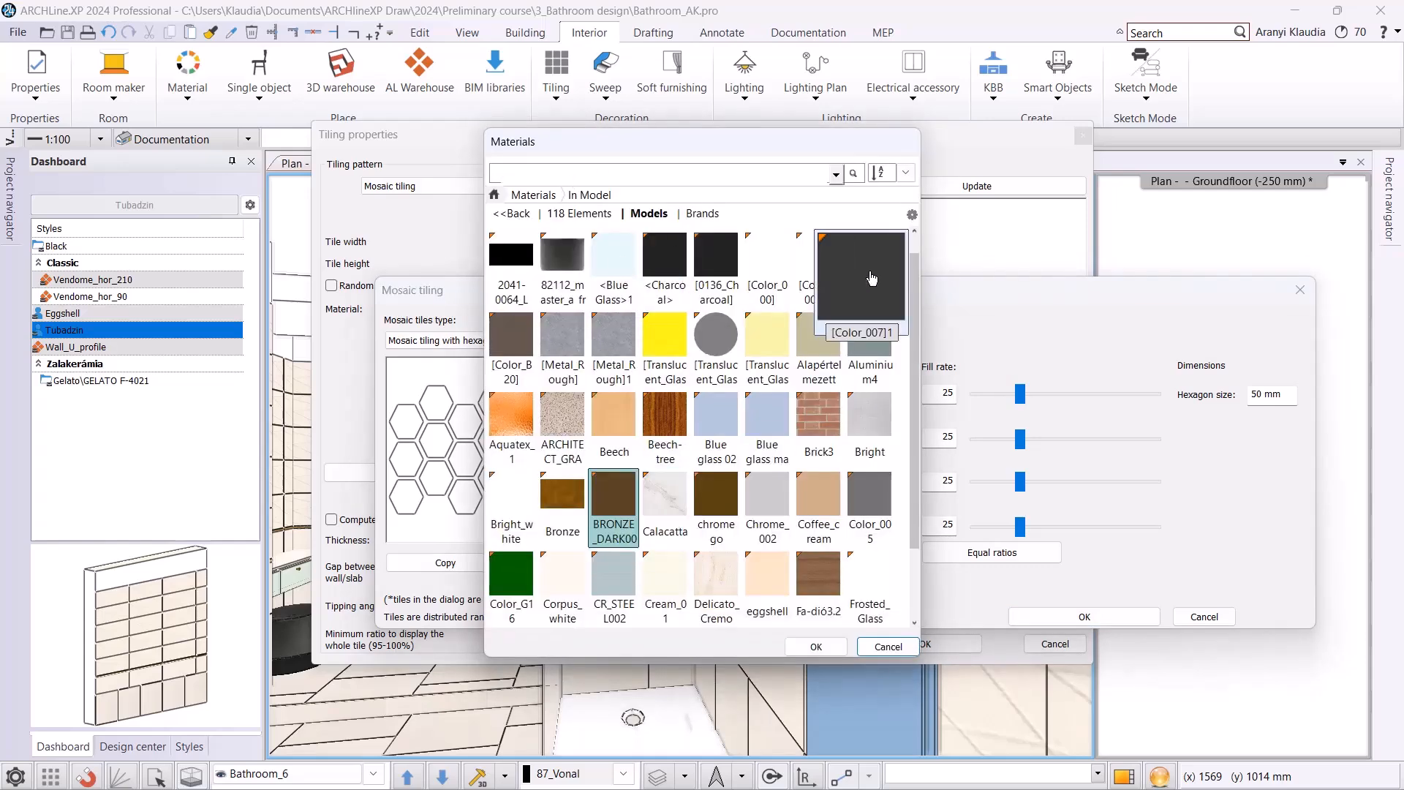
key(Return)
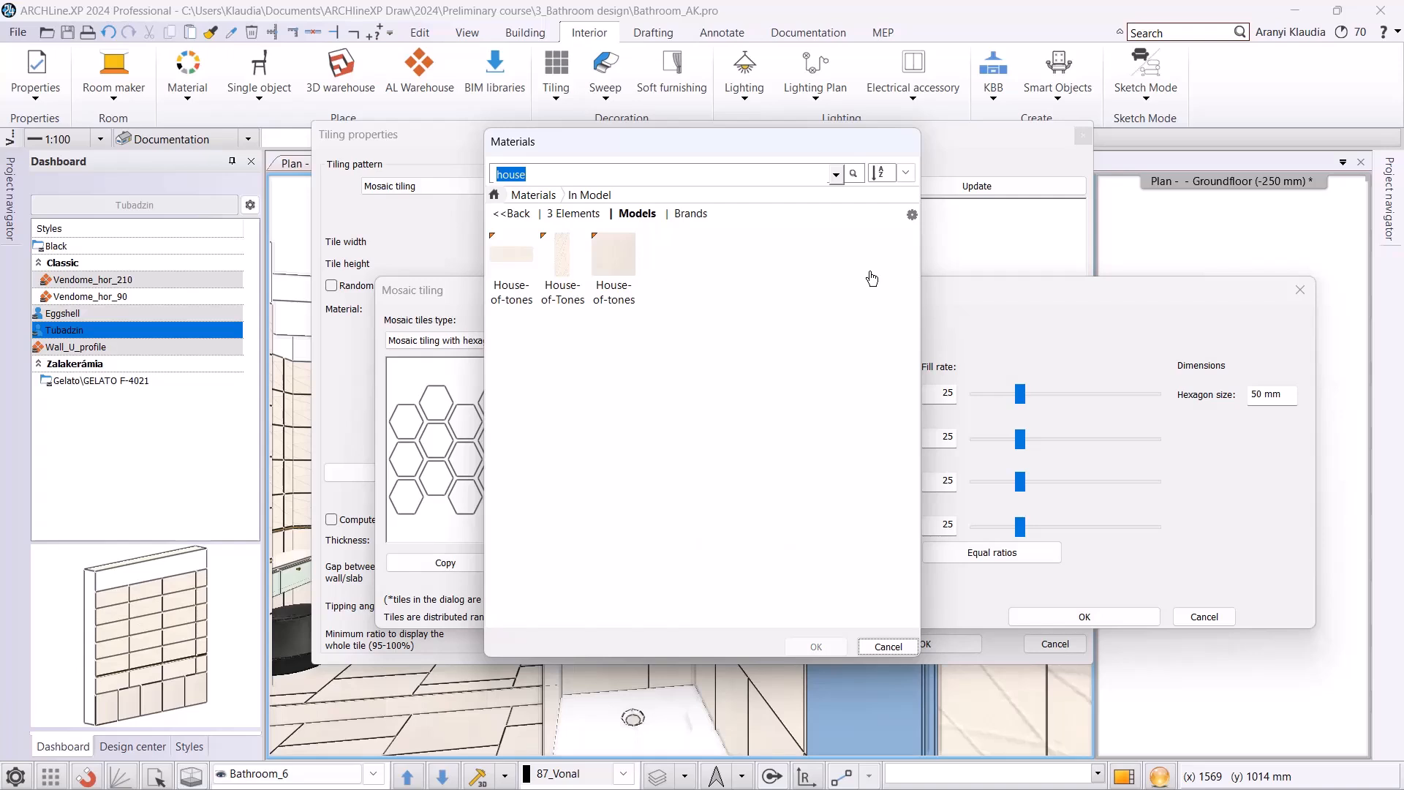
click(582, 277)
click(816, 646)
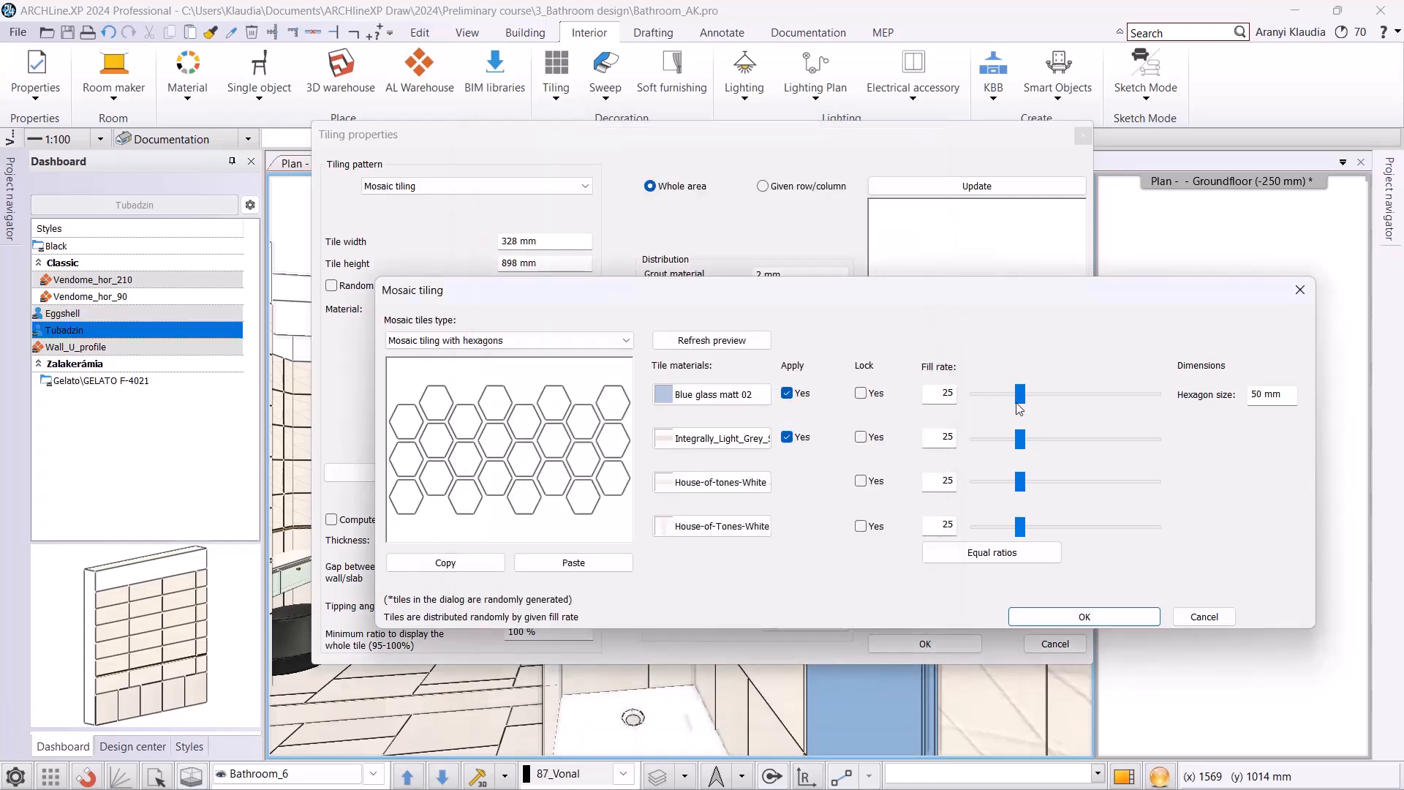
Distribute the fill rates of the four mosaic materials in equal ratios and accept the hexagon mosaic settings.
mouse_move(1021, 398)
mouse_down()
mouse_move(1057, 406)
mouse_move(998, 402)
mouse_move(1029, 401)
mouse_up()
click(1022, 554)
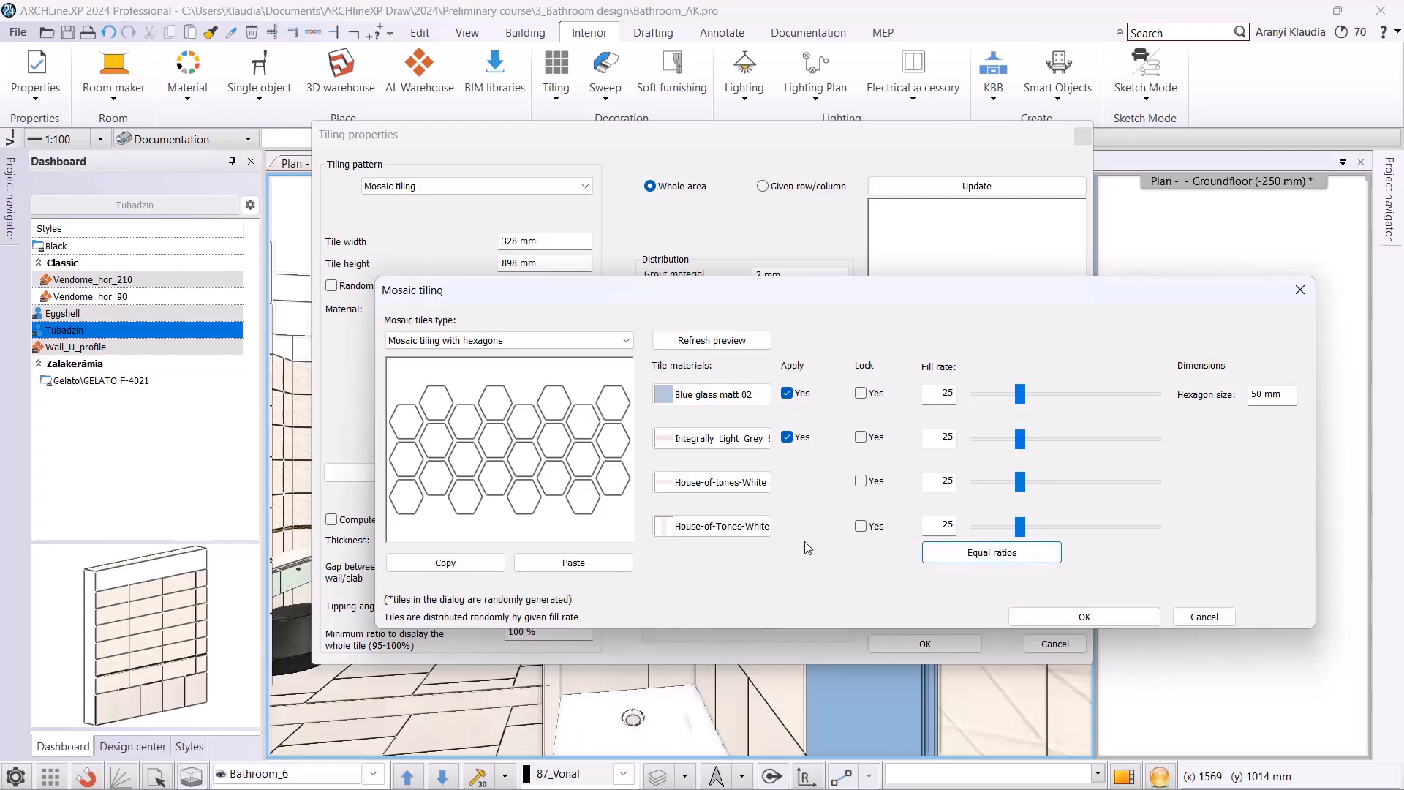
click(1052, 618)
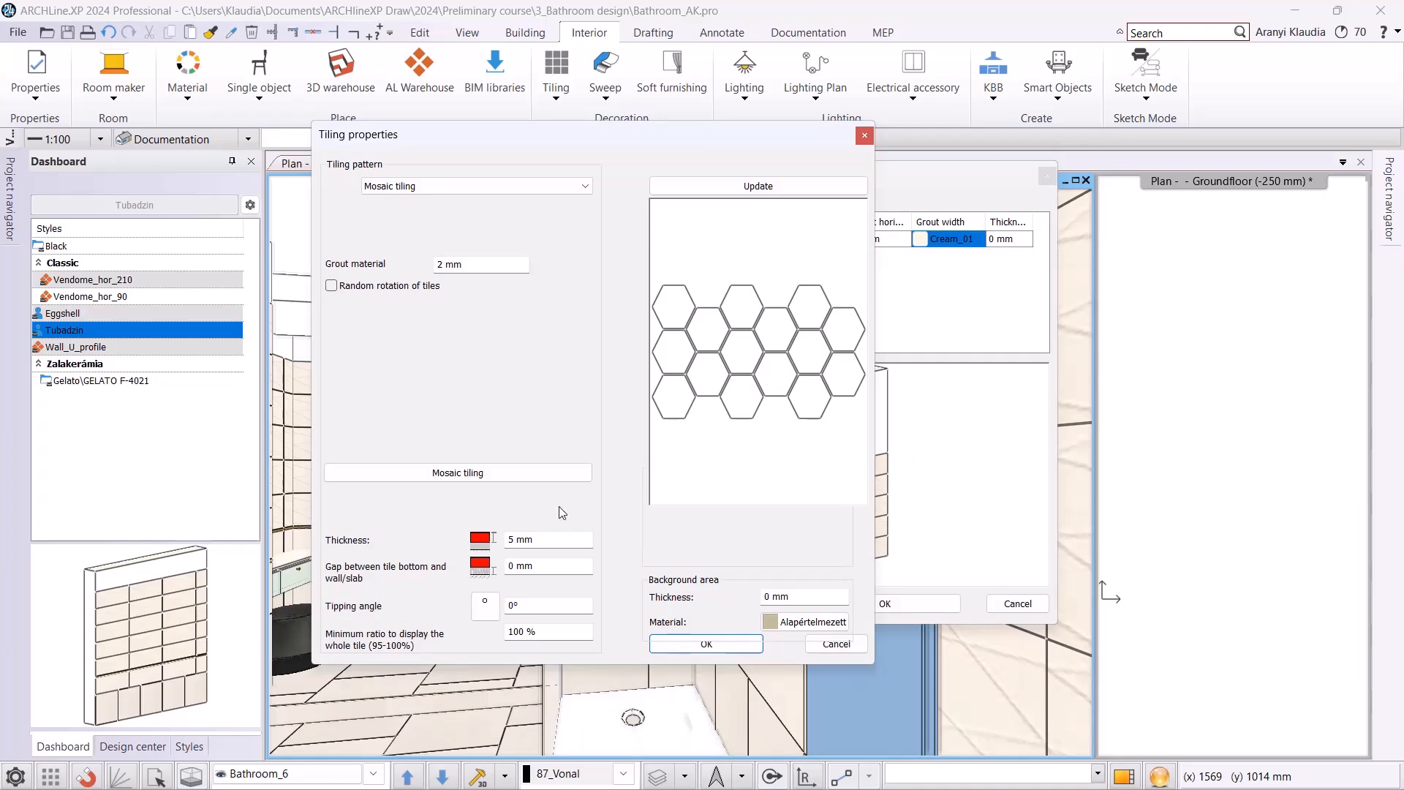
Accept the mosaic pattern and set the height of the tiling layer to 2600 mm.
click(718, 643)
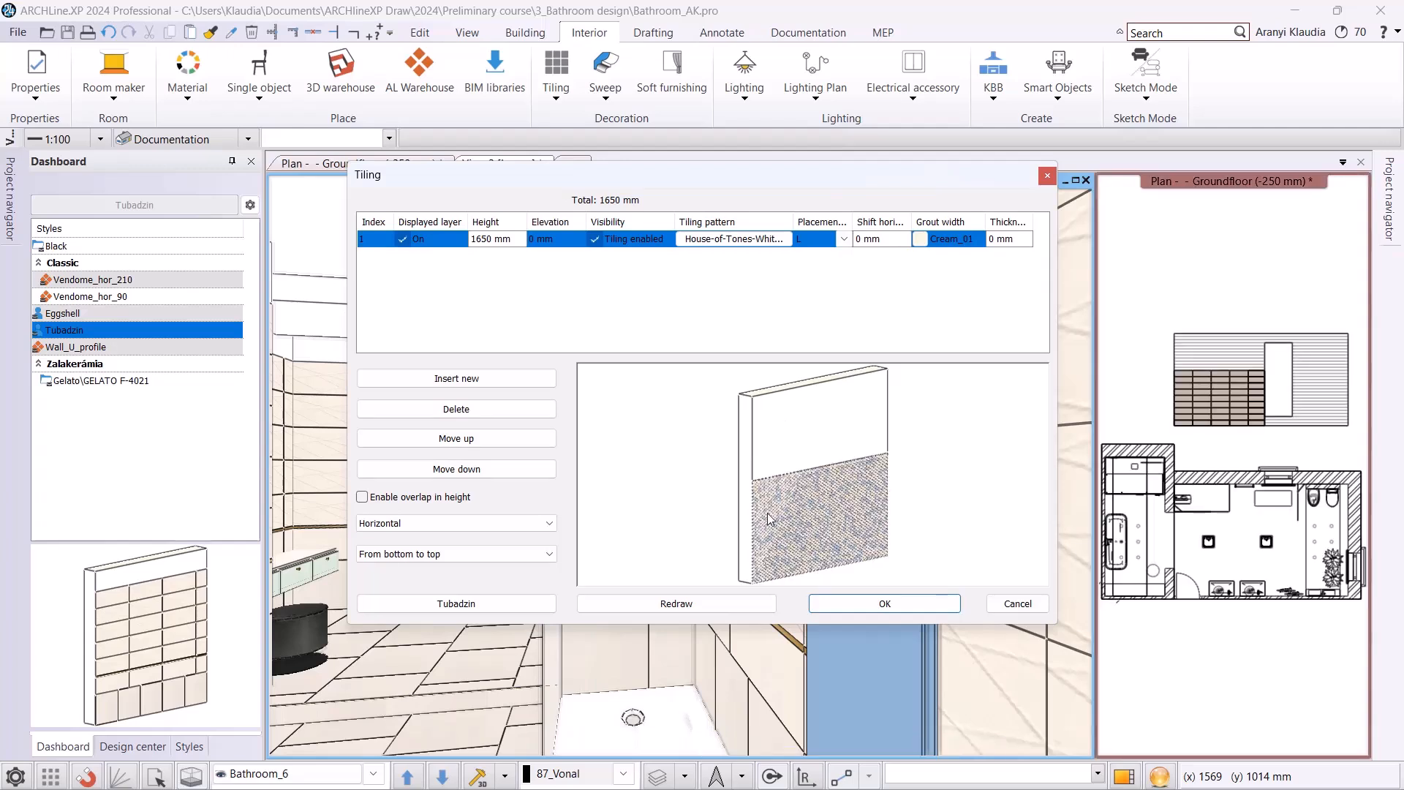
click(519, 240)
text(2600)
key(Return)
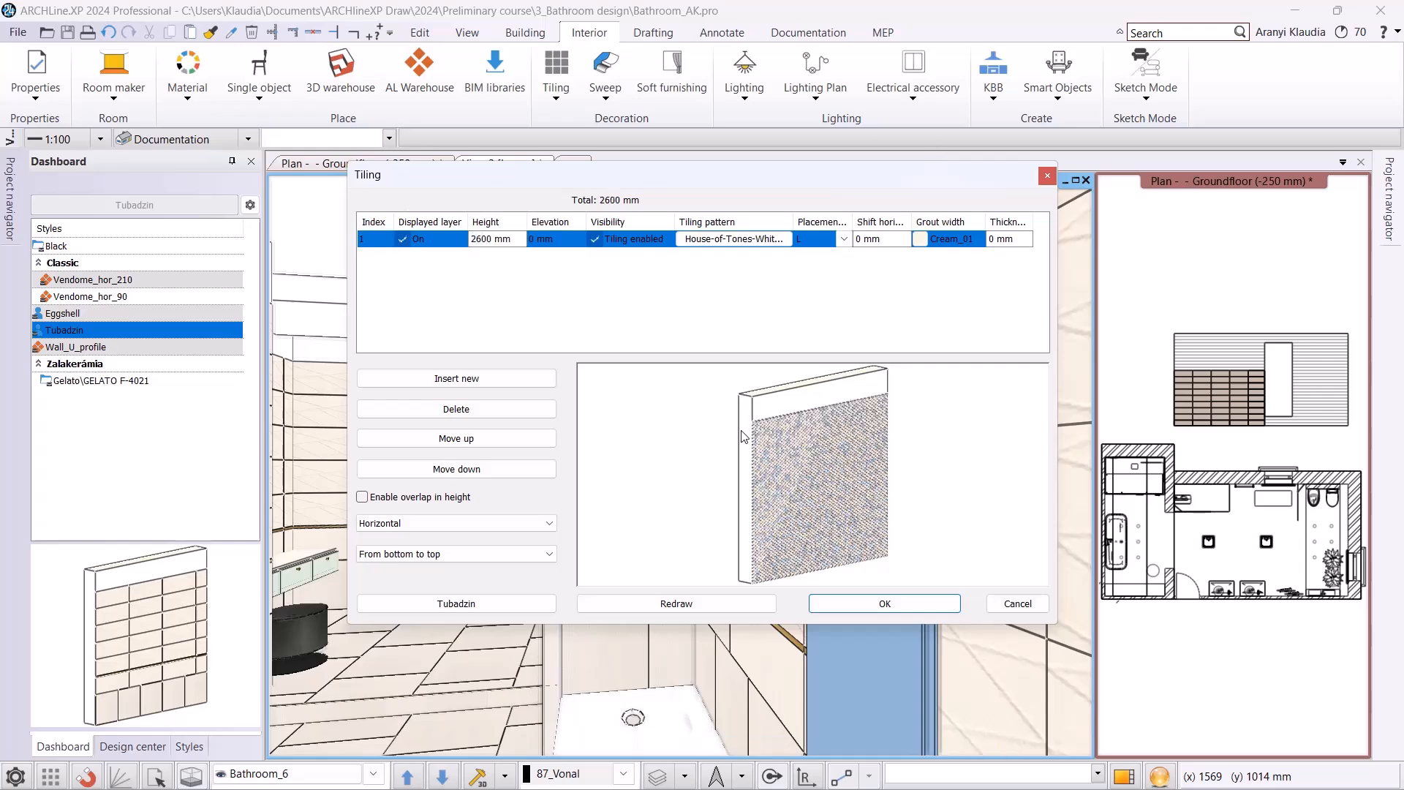
Save the tiling as a new style named Tubadzin_mosaic, available in all projects, and activate it.
click(488, 604)
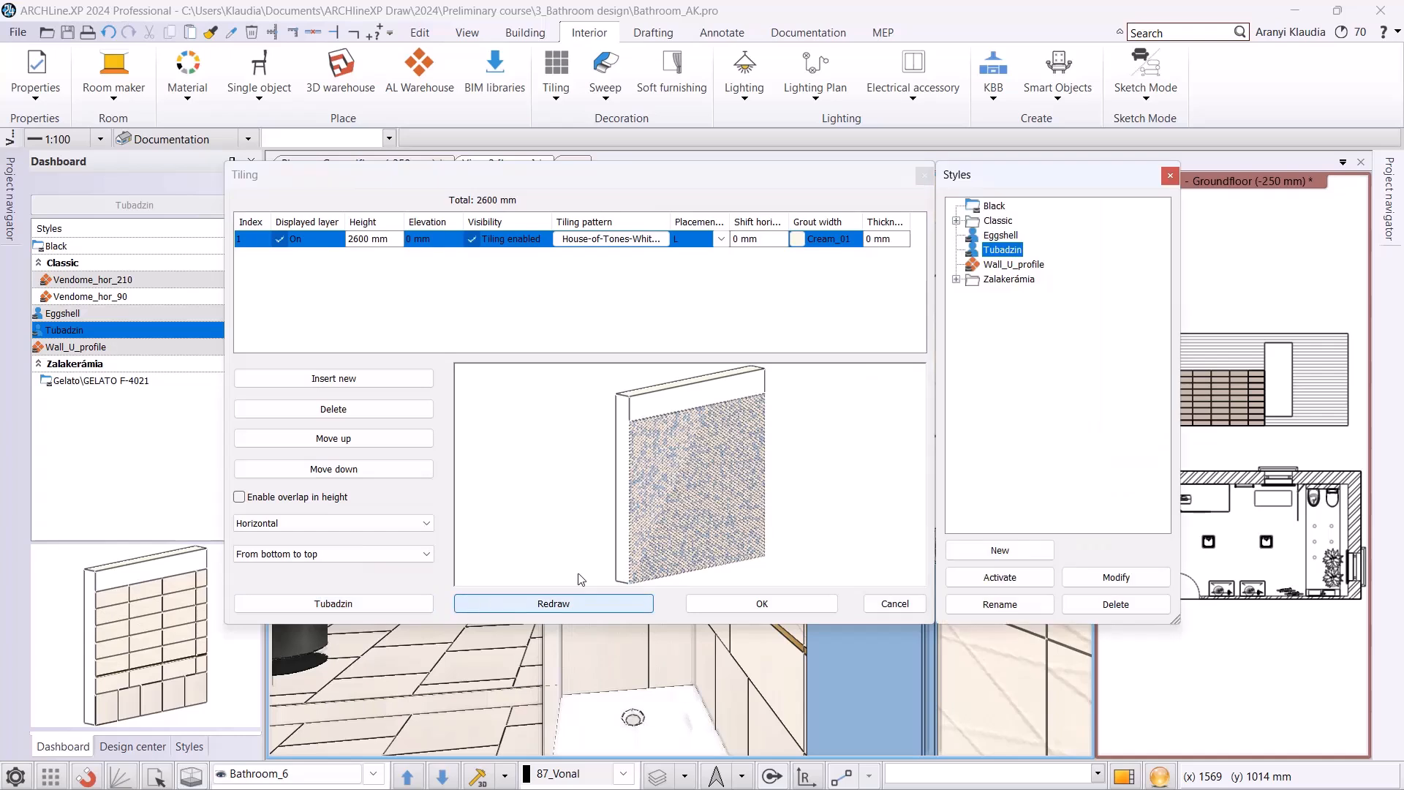
click(1000, 550)
click(947, 296)
text(_mosaic)
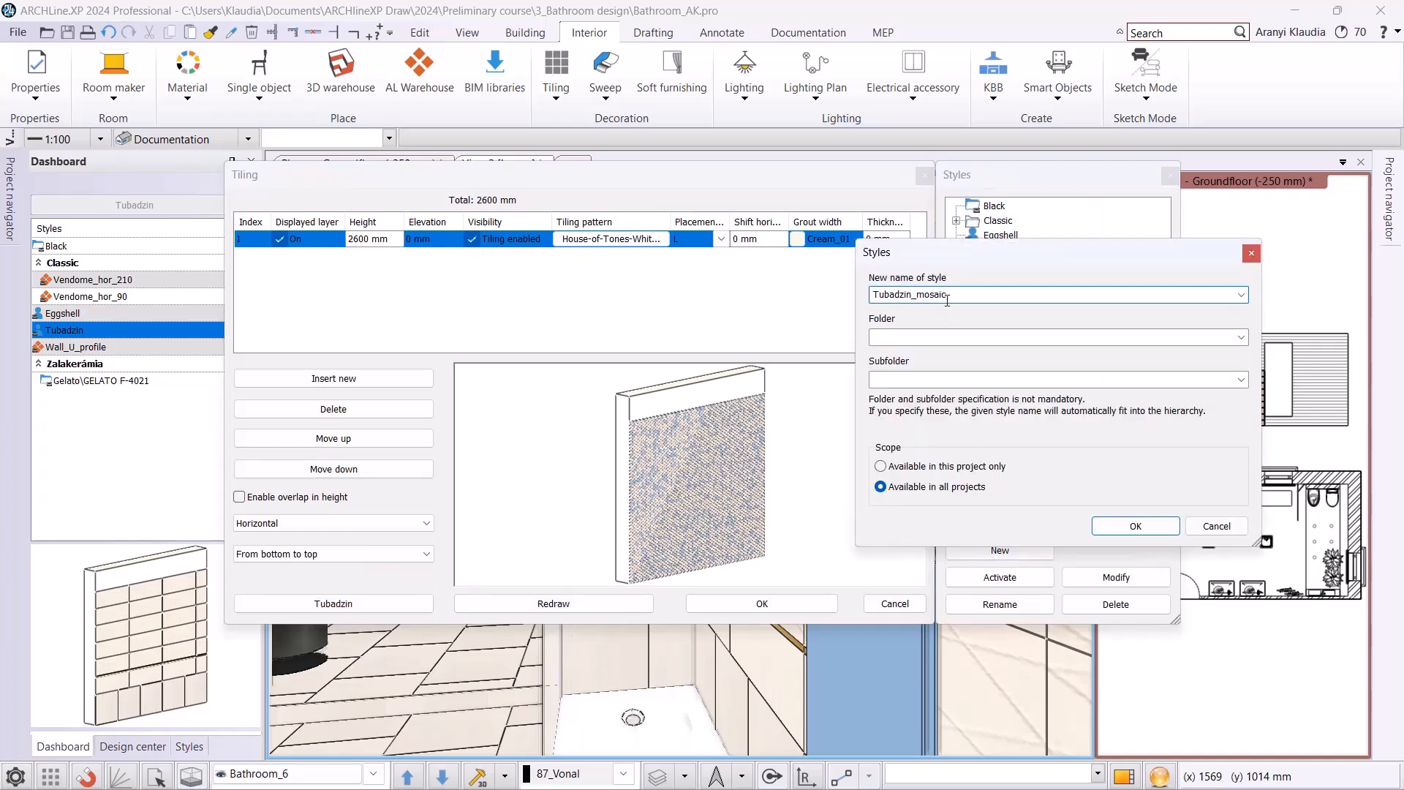
click(1127, 526)
click(1005, 579)
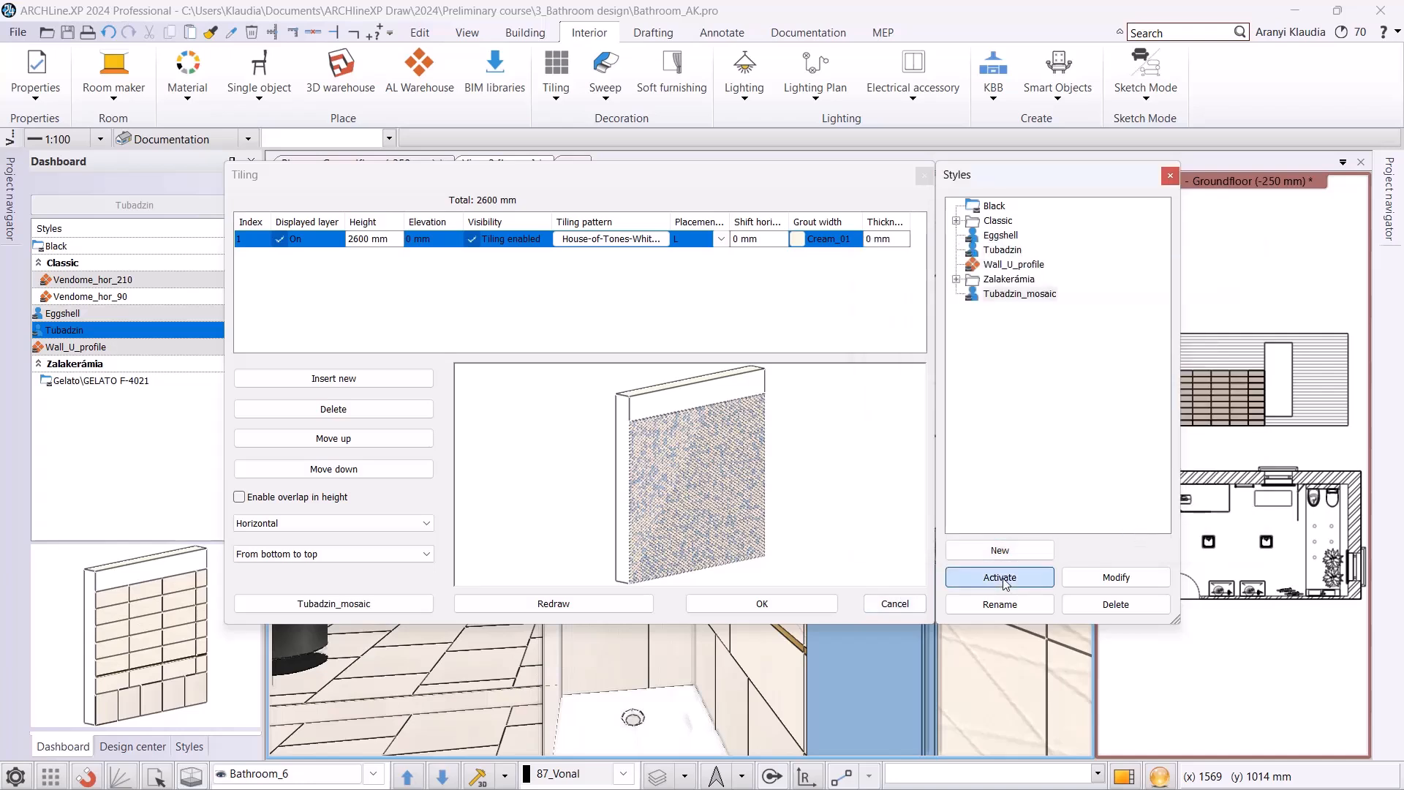
Apply the Tubadzin_mosaic tiling to the shower's back wall, reapplying it several times to reshuffle the hexagon distribution.
click(797, 604)
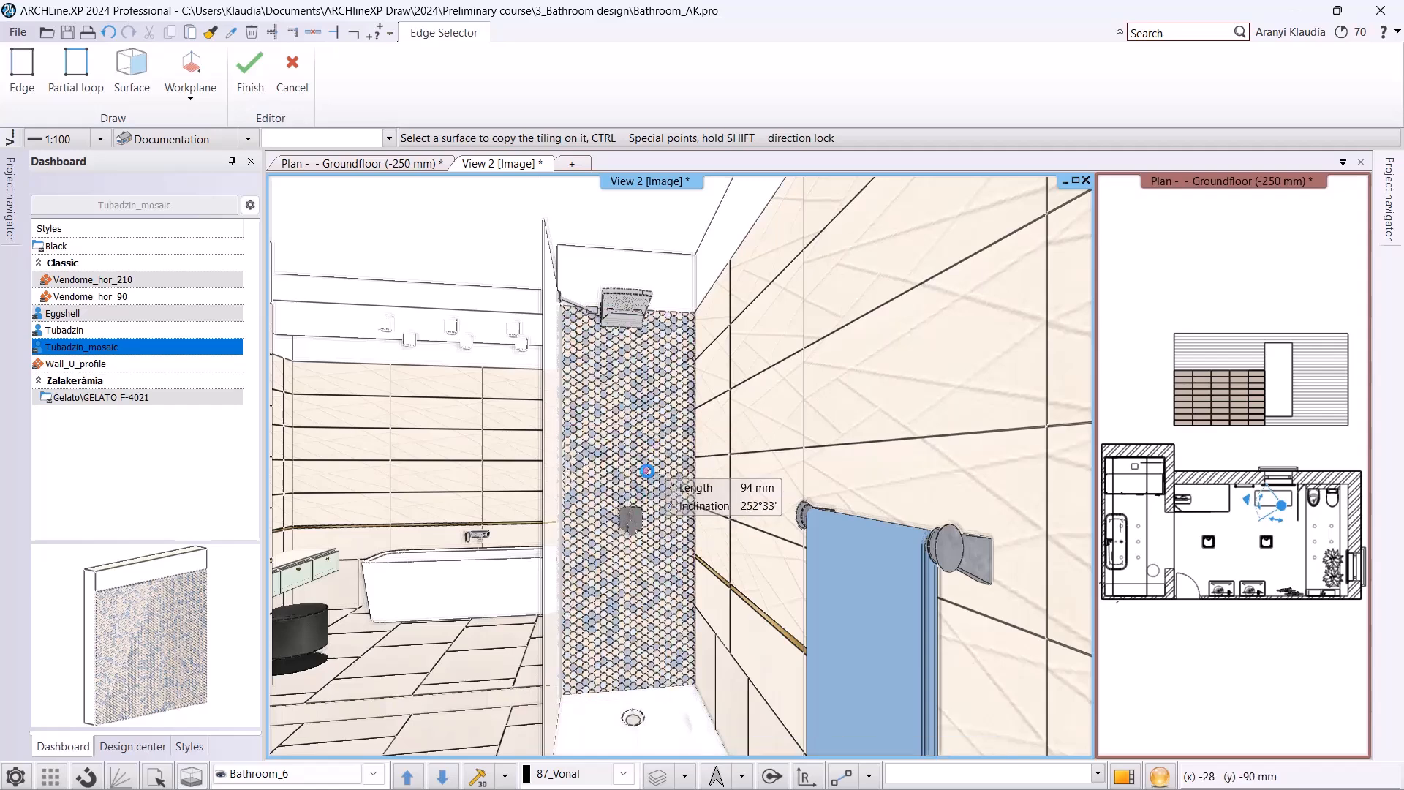
click(648, 470)
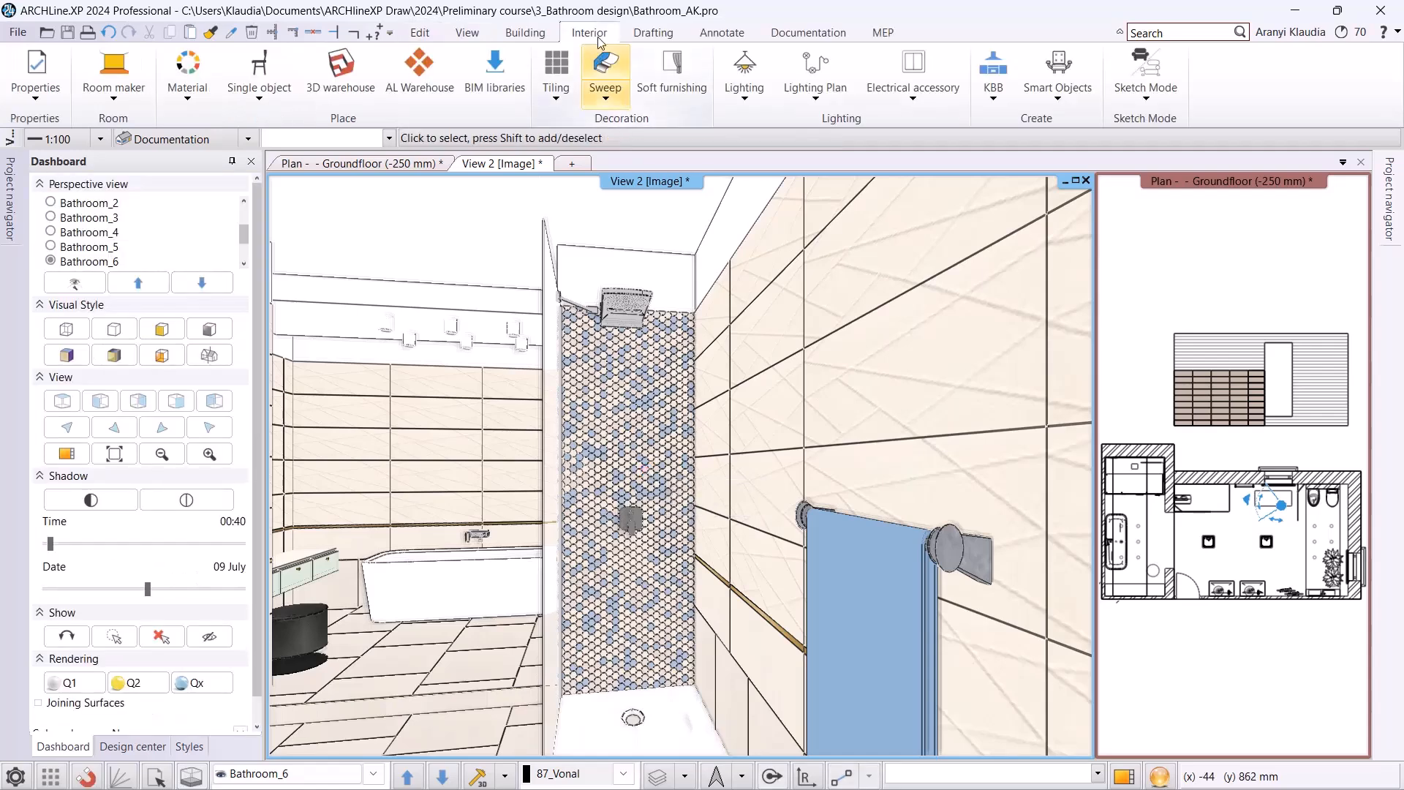
click(565, 65)
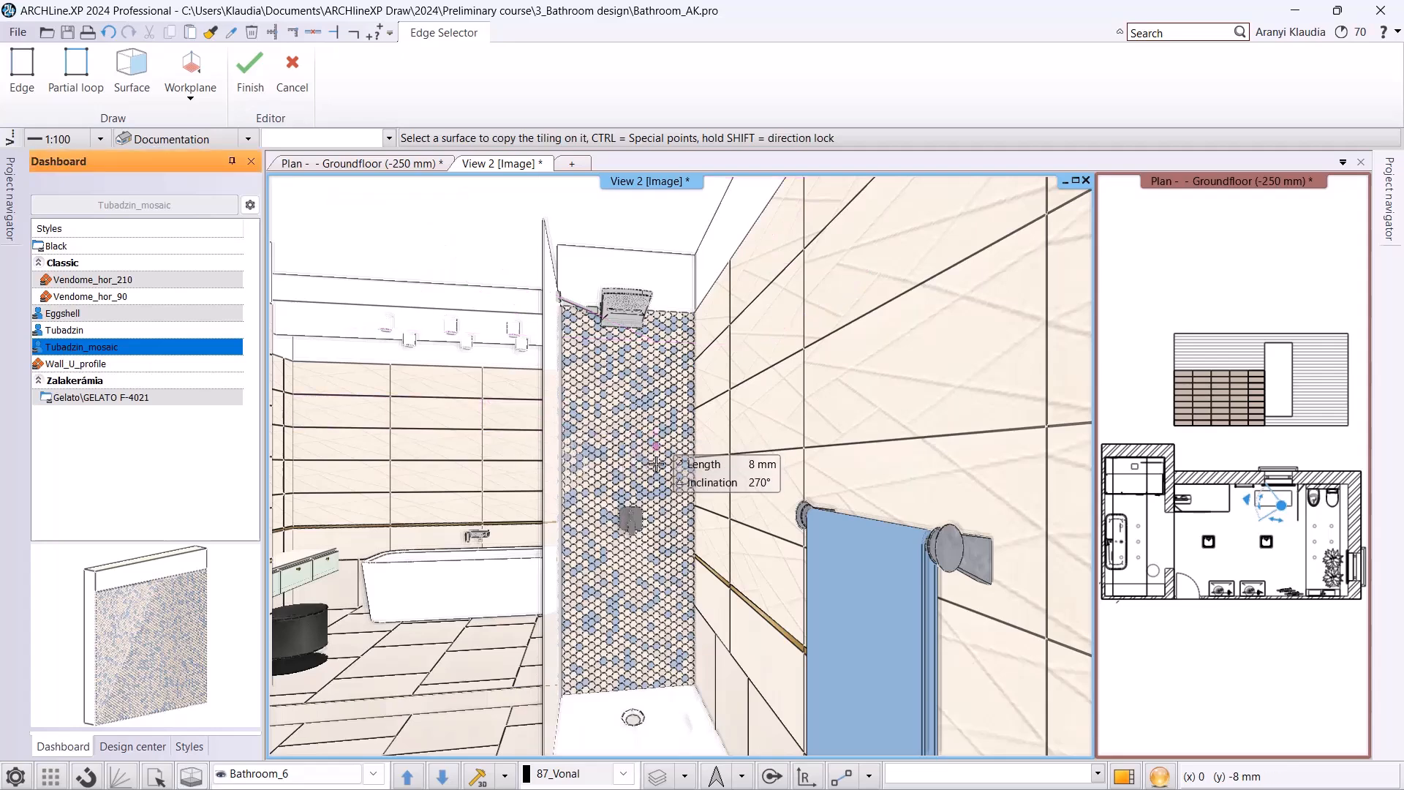
click(645, 437)
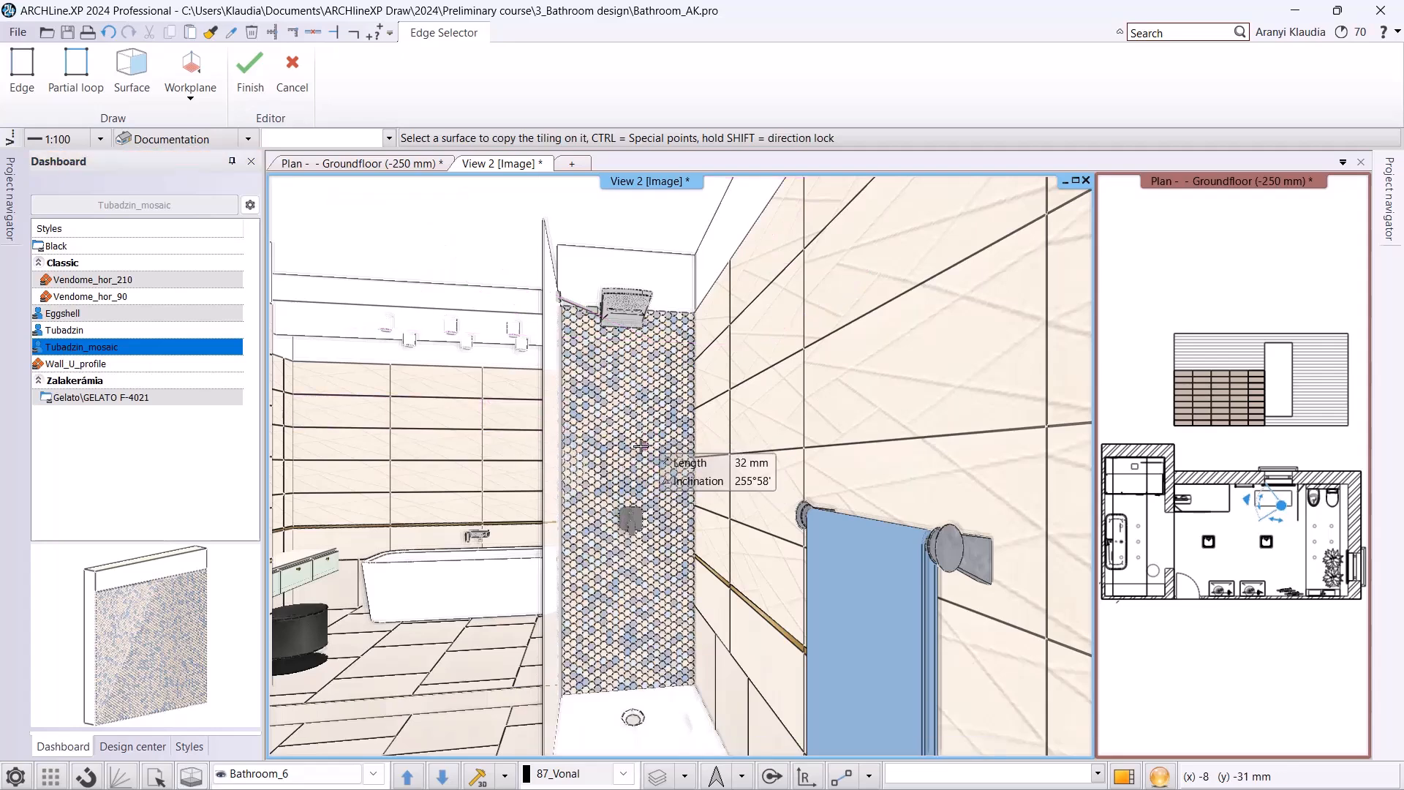
click(639, 443)
click(639, 443)
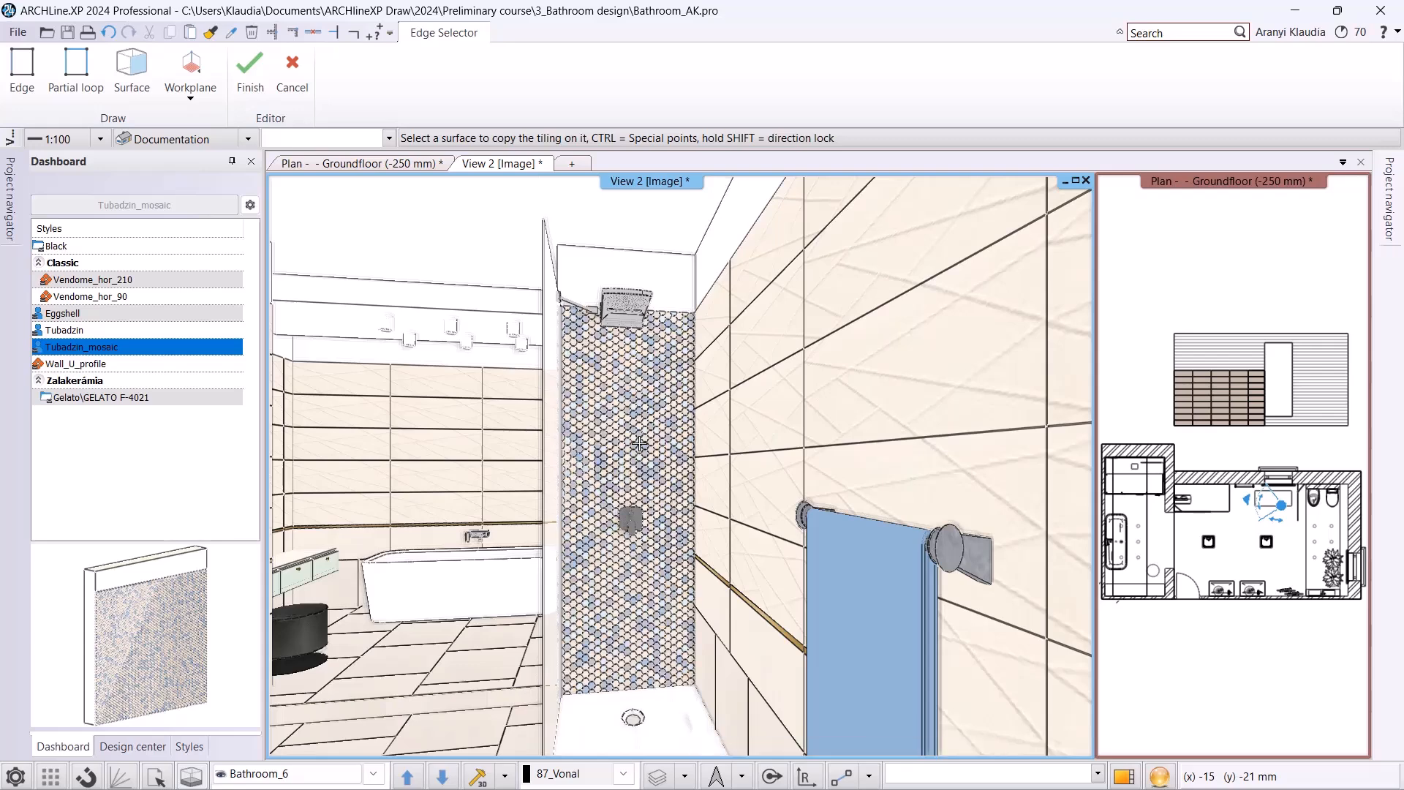
key(Escape)
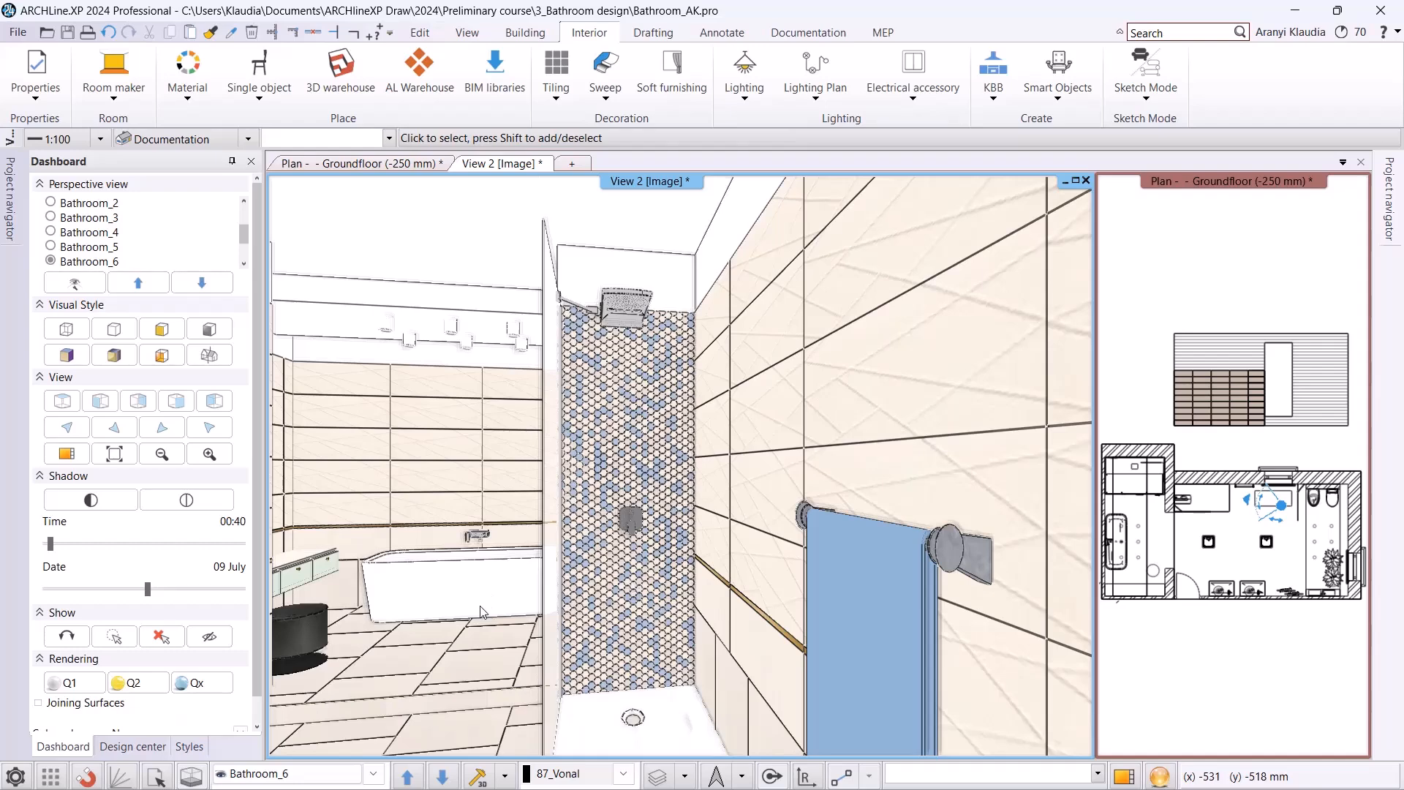
Search the design center for "calacatta" and tile the upper wall area behind the bathtub with the Calacatta material.
click(378, 776)
click(282, 675)
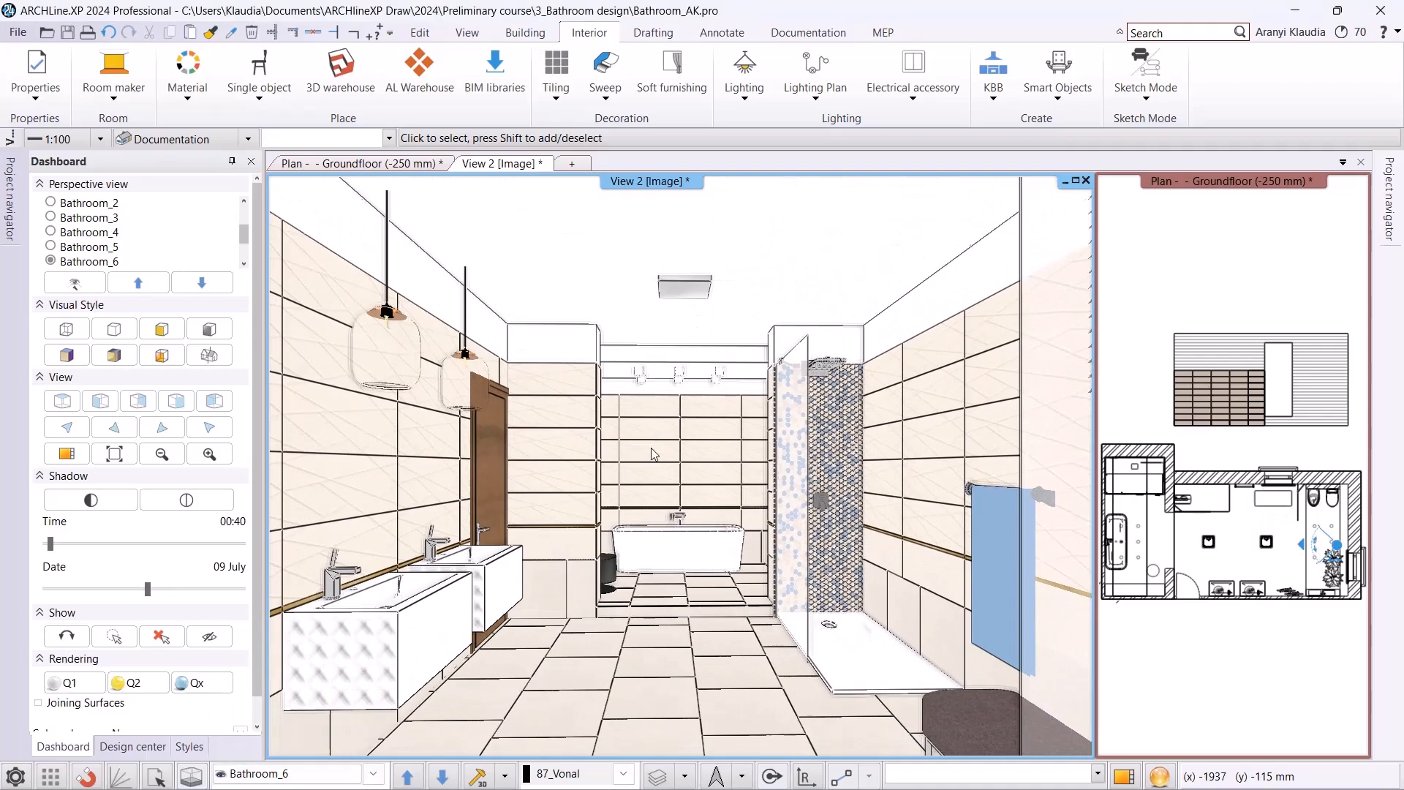
scroll(665, 466, up, 10)
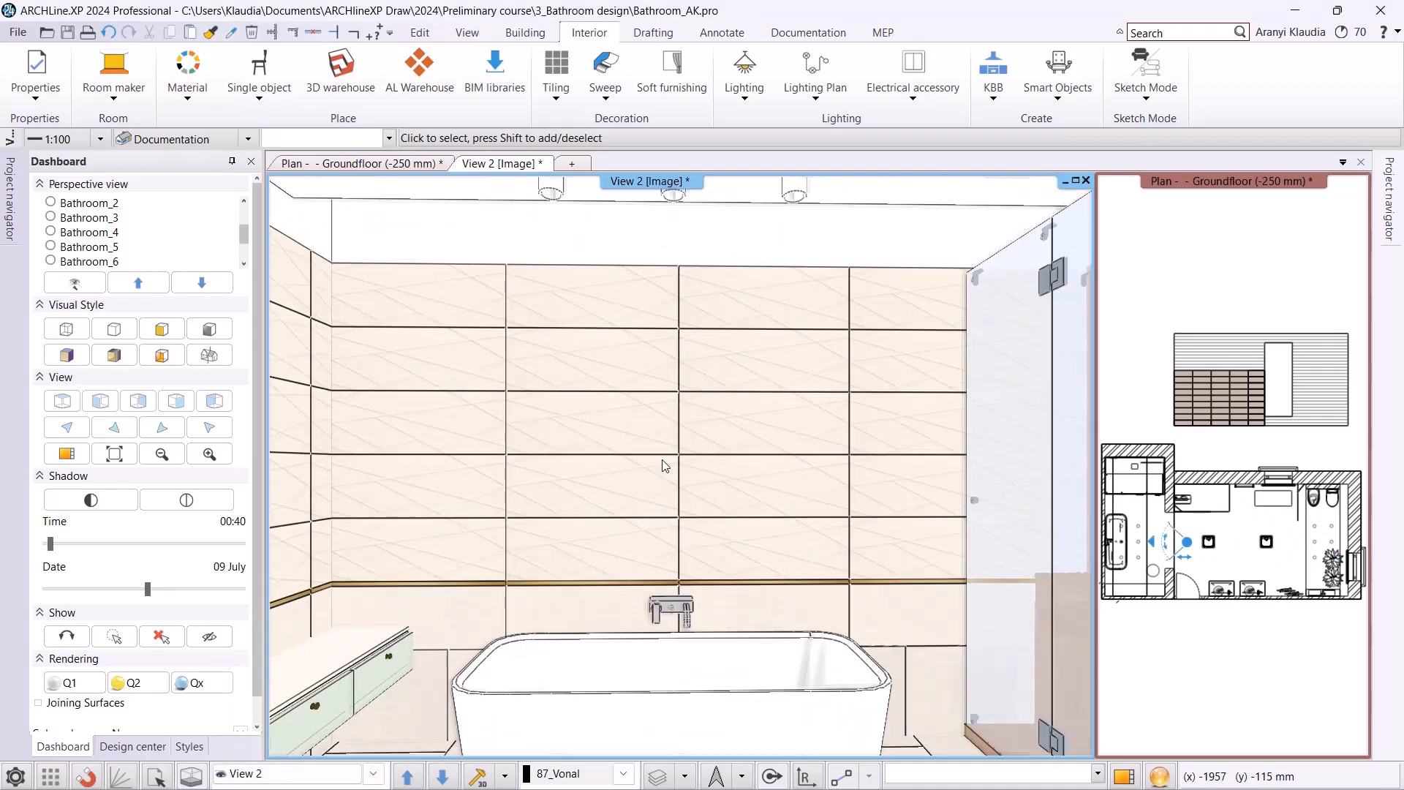
click(138, 747)
click(96, 192)
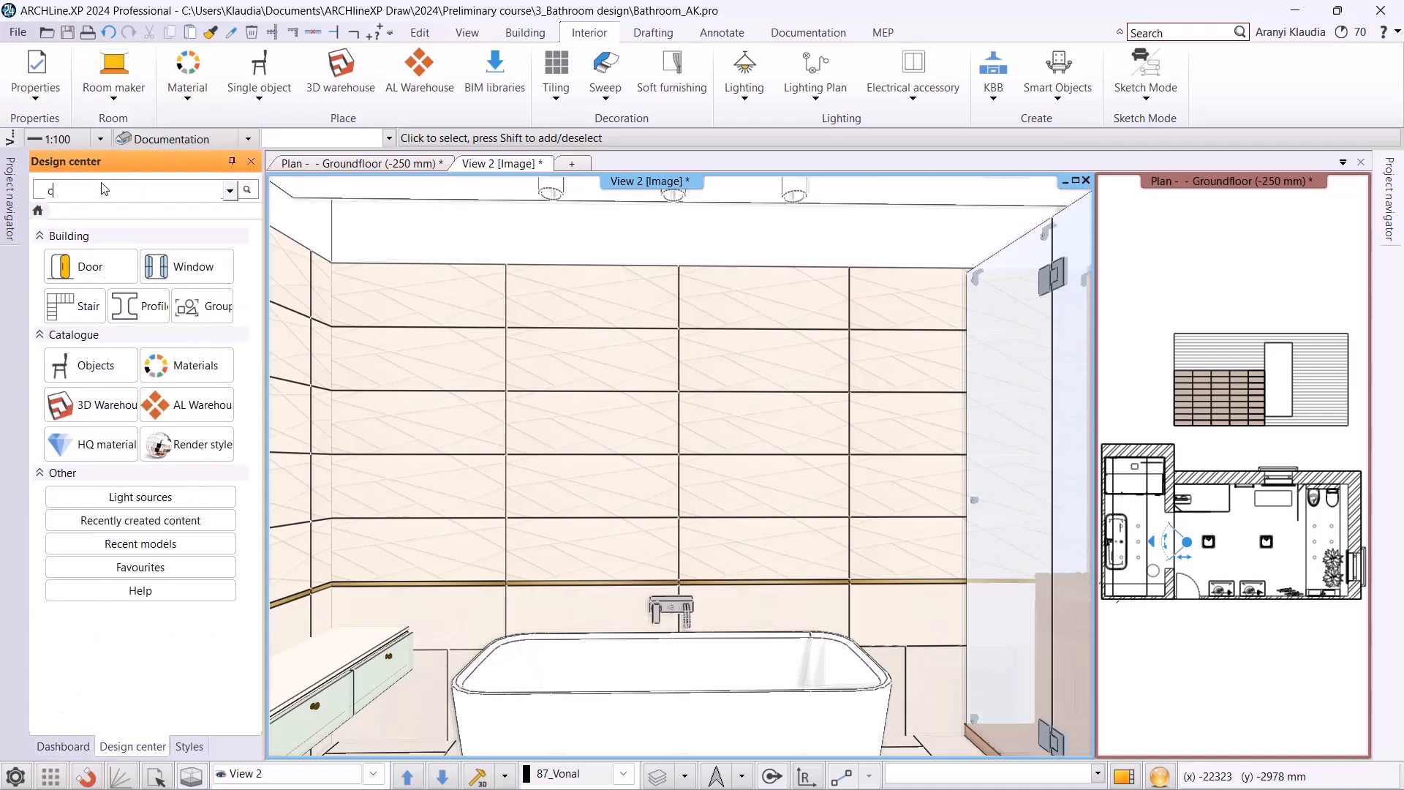
text(calacatta)
key(Return)
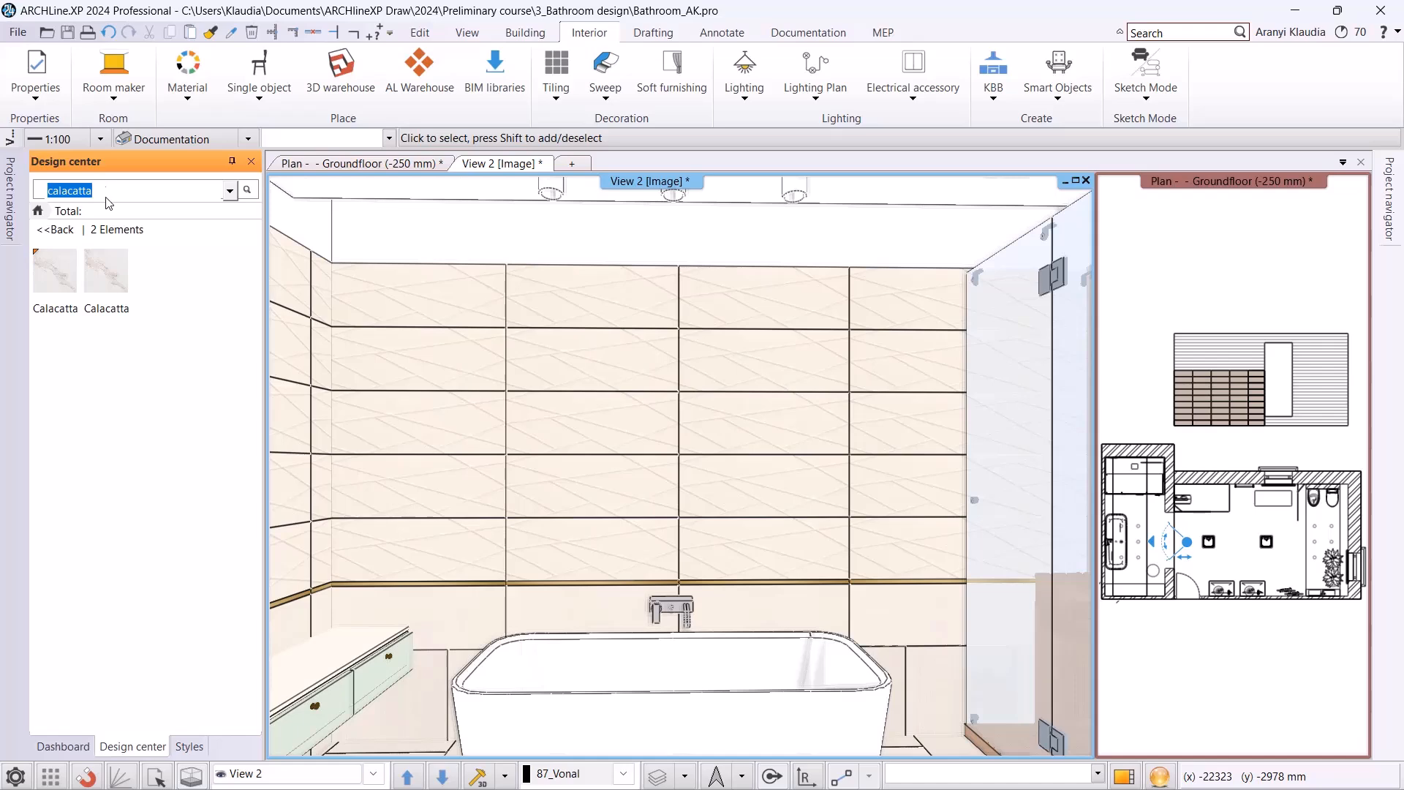
mouse_move(62, 281)
drag(62, 281, 641, 460)
click(656, 482)
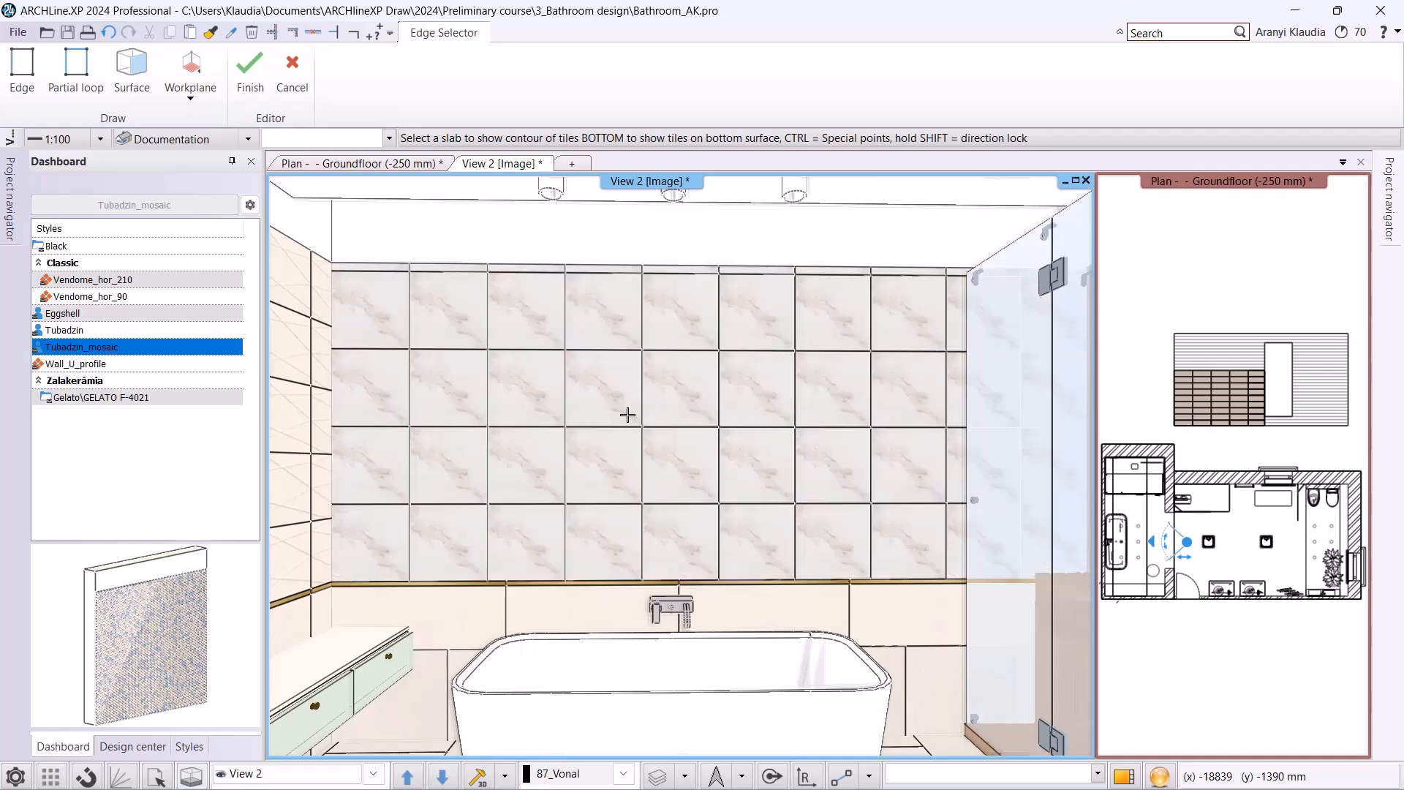
Edit the Calacatta tiles behind the bathtub with random tile rotation, starting the layout from the area's upper-left corner.
right_click(800, 402)
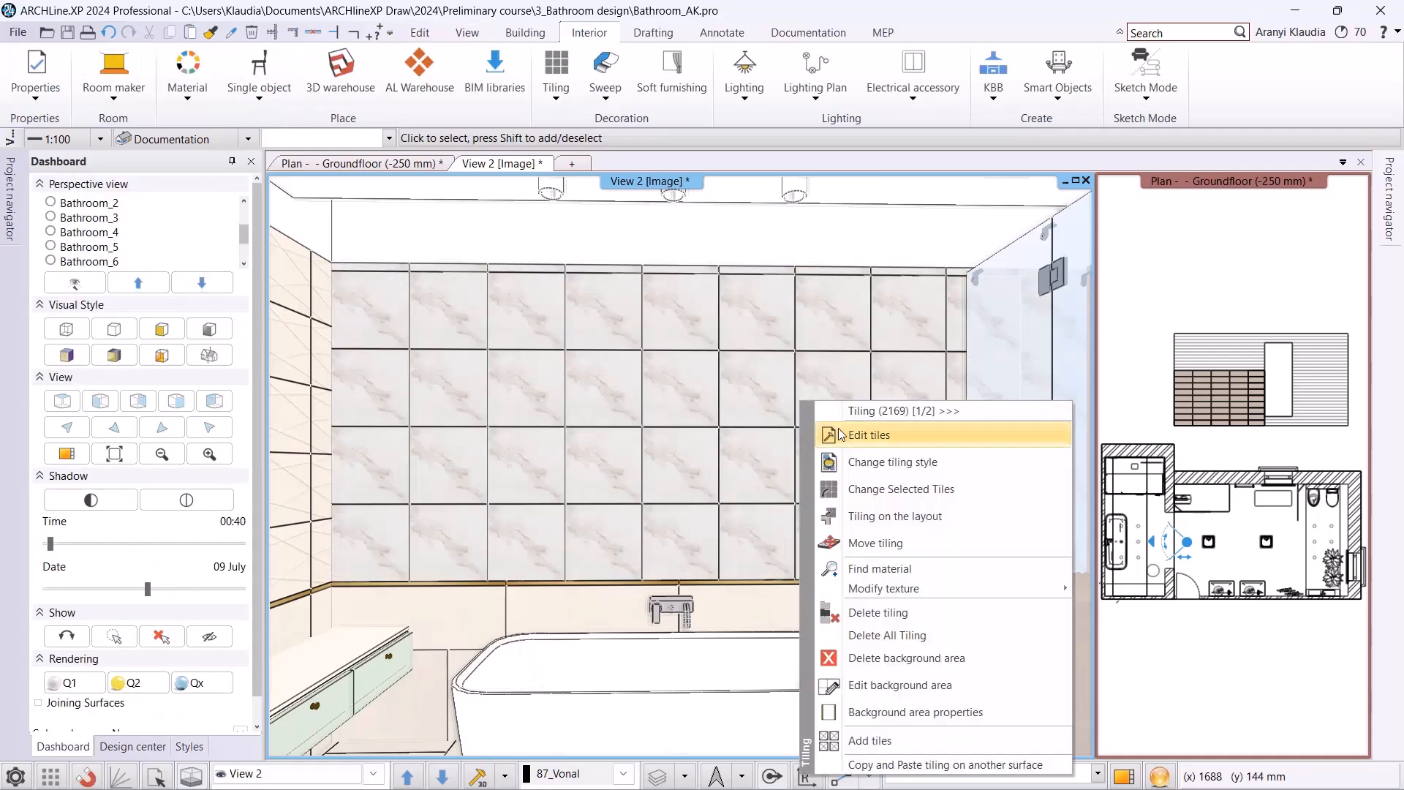
click(839, 435)
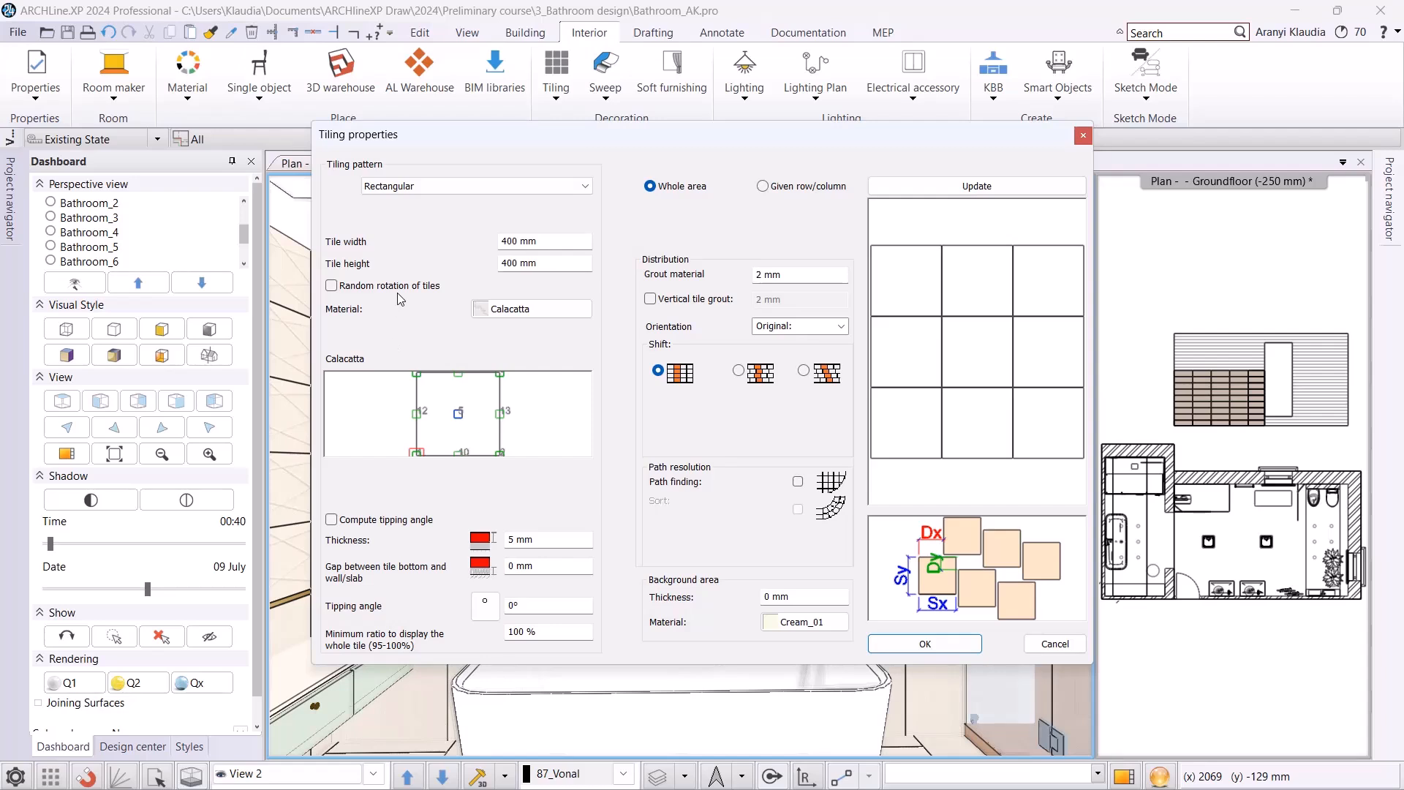
click(397, 287)
click(925, 644)
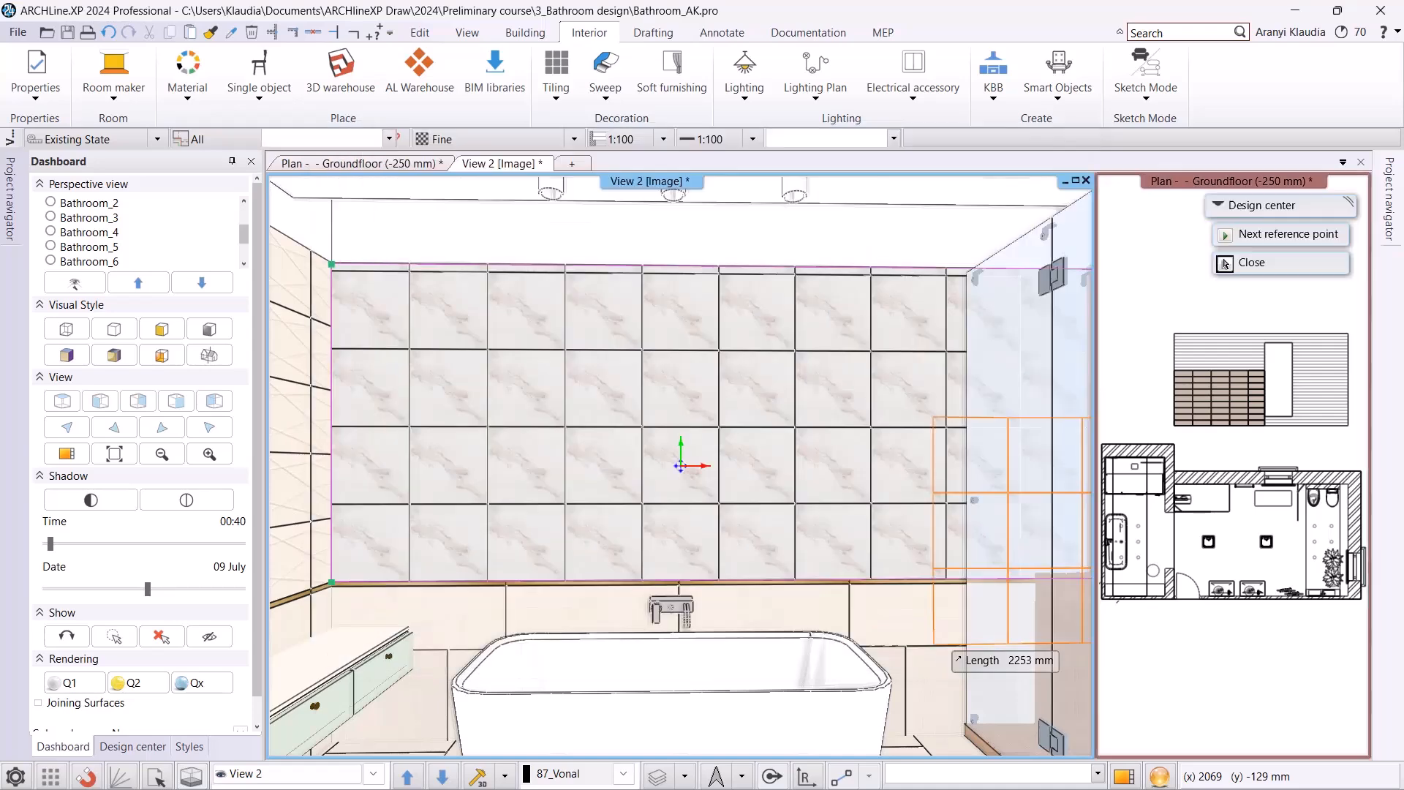
click(1225, 263)
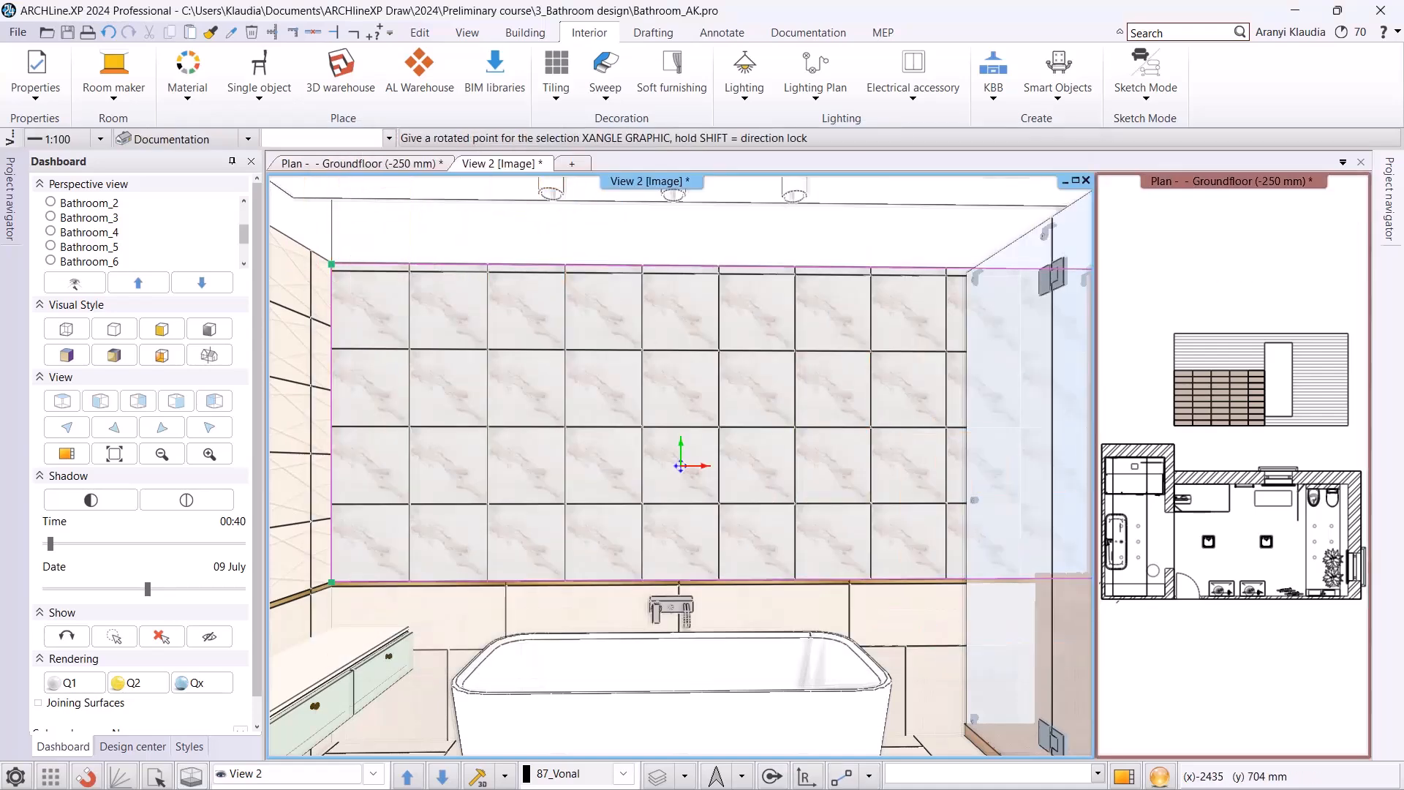
click(337, 373)
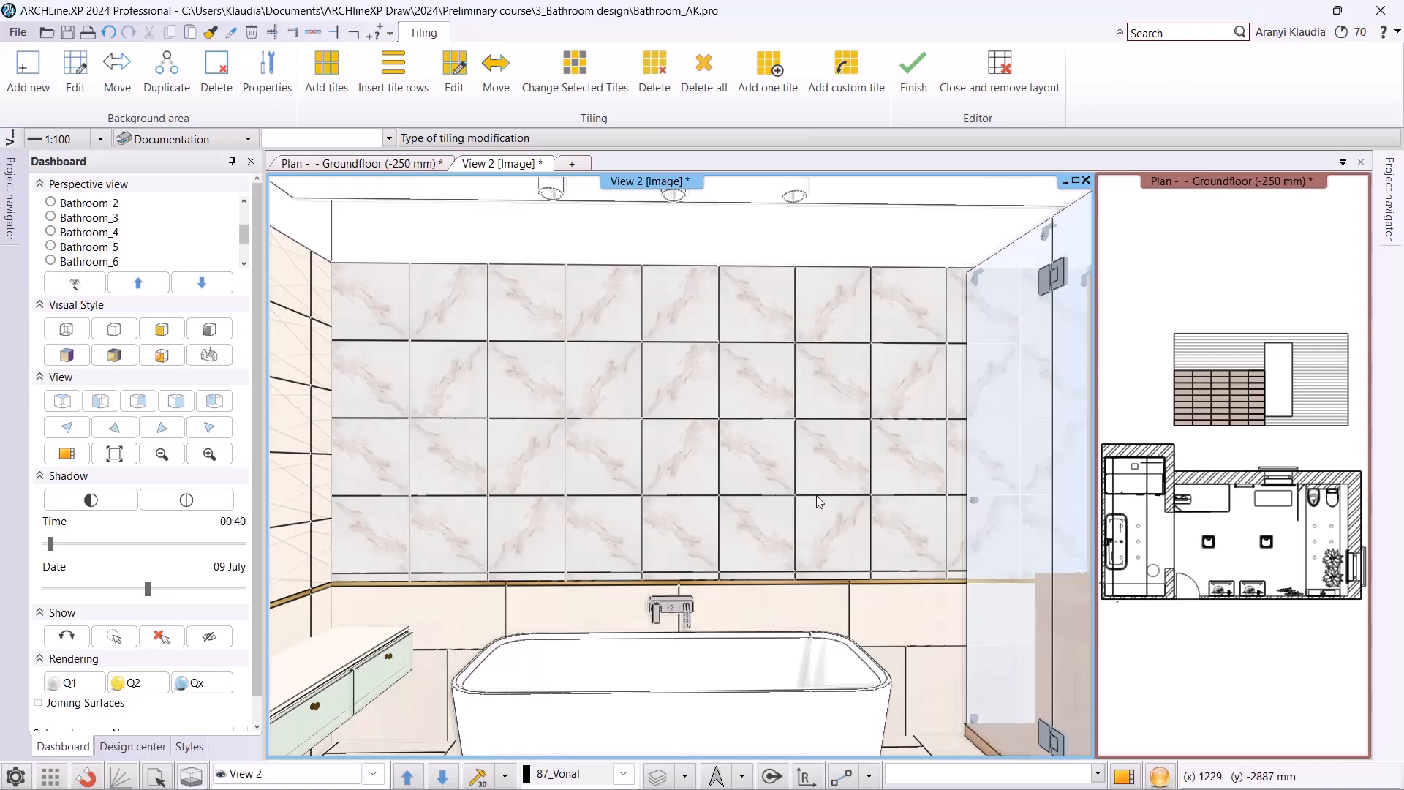
click(912, 72)
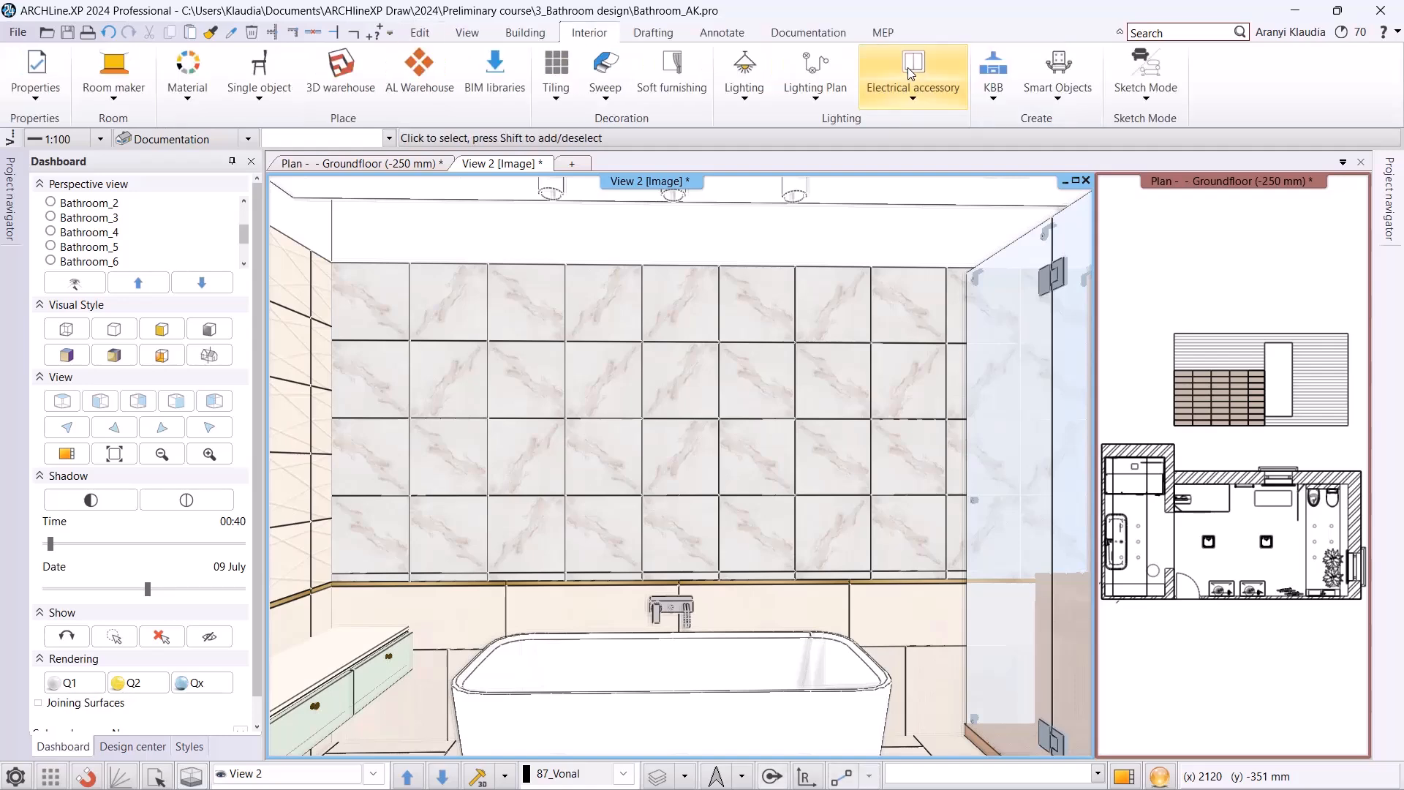
Change the tiling style of the wall behind the bathtub to Tubadzin.
right_click(617, 373)
click(669, 435)
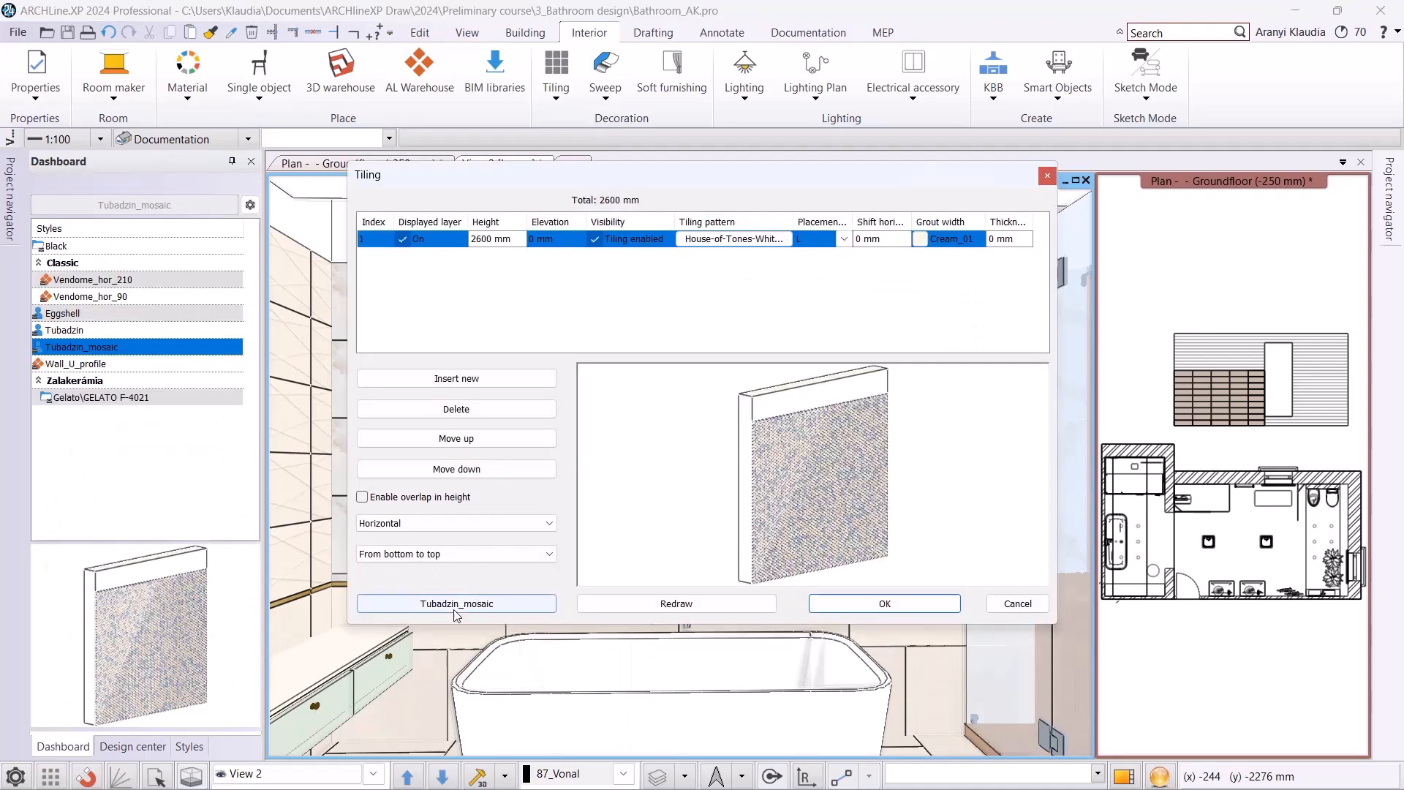
click(457, 603)
click(1004, 250)
click(1000, 577)
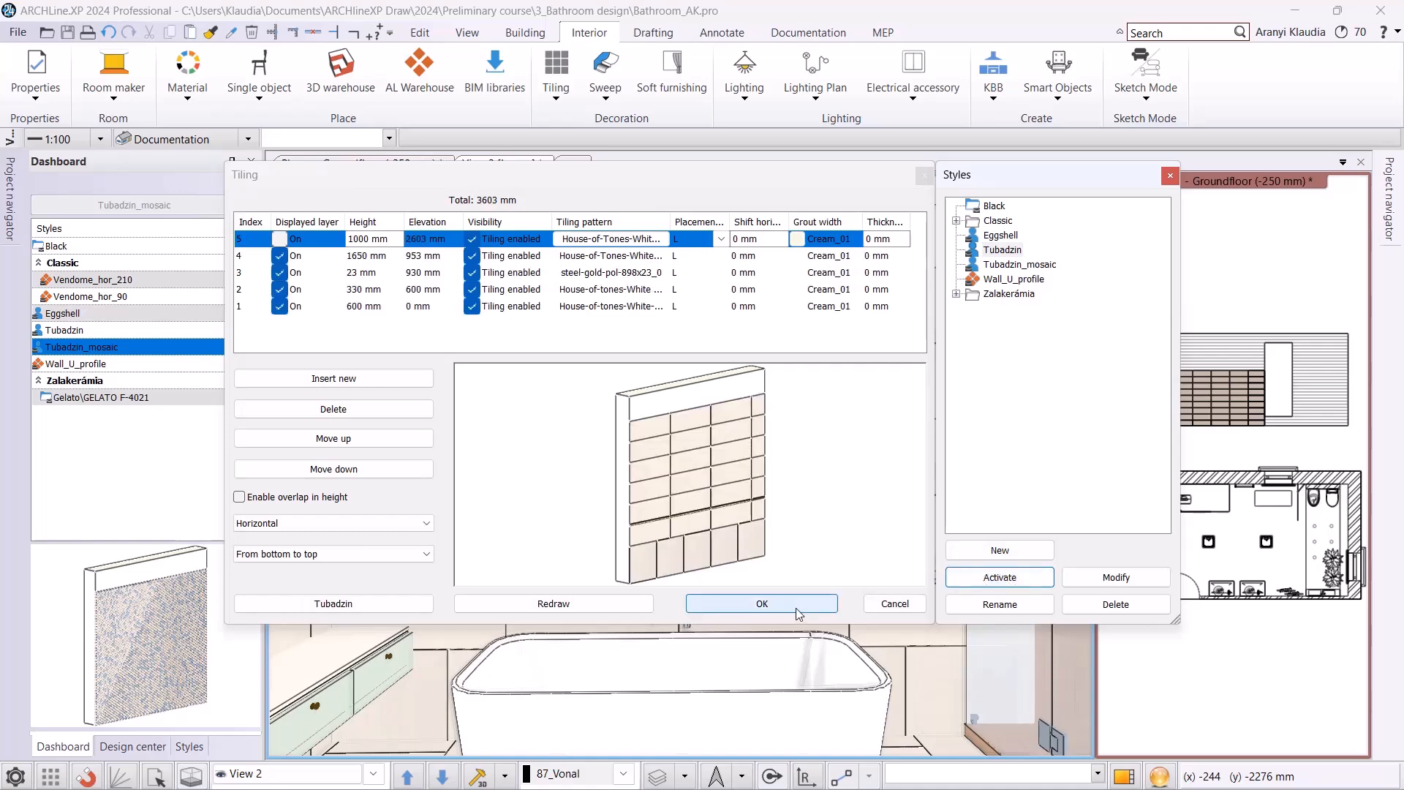
click(762, 603)
key(Escape)
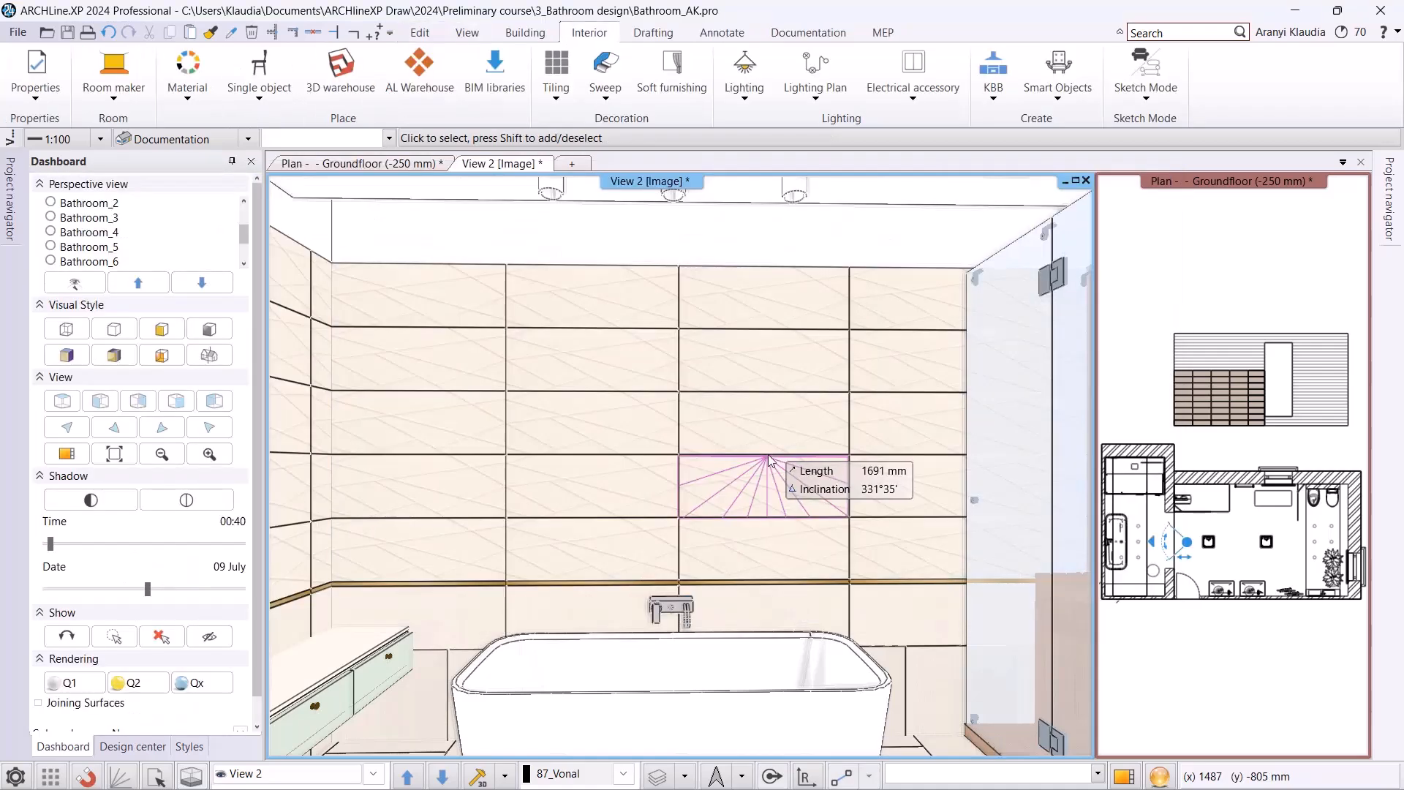
Create an editable tiling layout for the washbasin wall's side in the Groundfloor plan and place it below the floor plan.
click(373, 774)
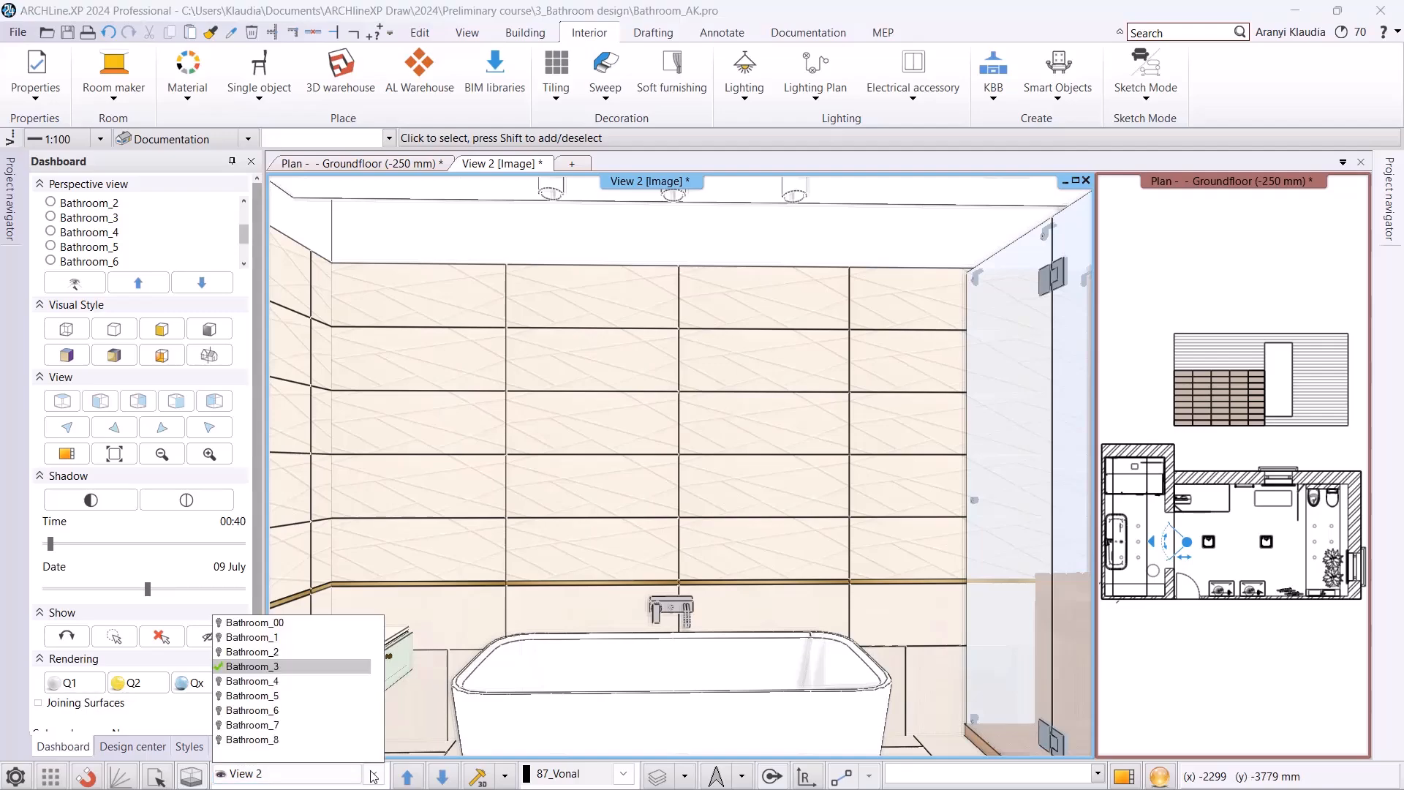
click(319, 726)
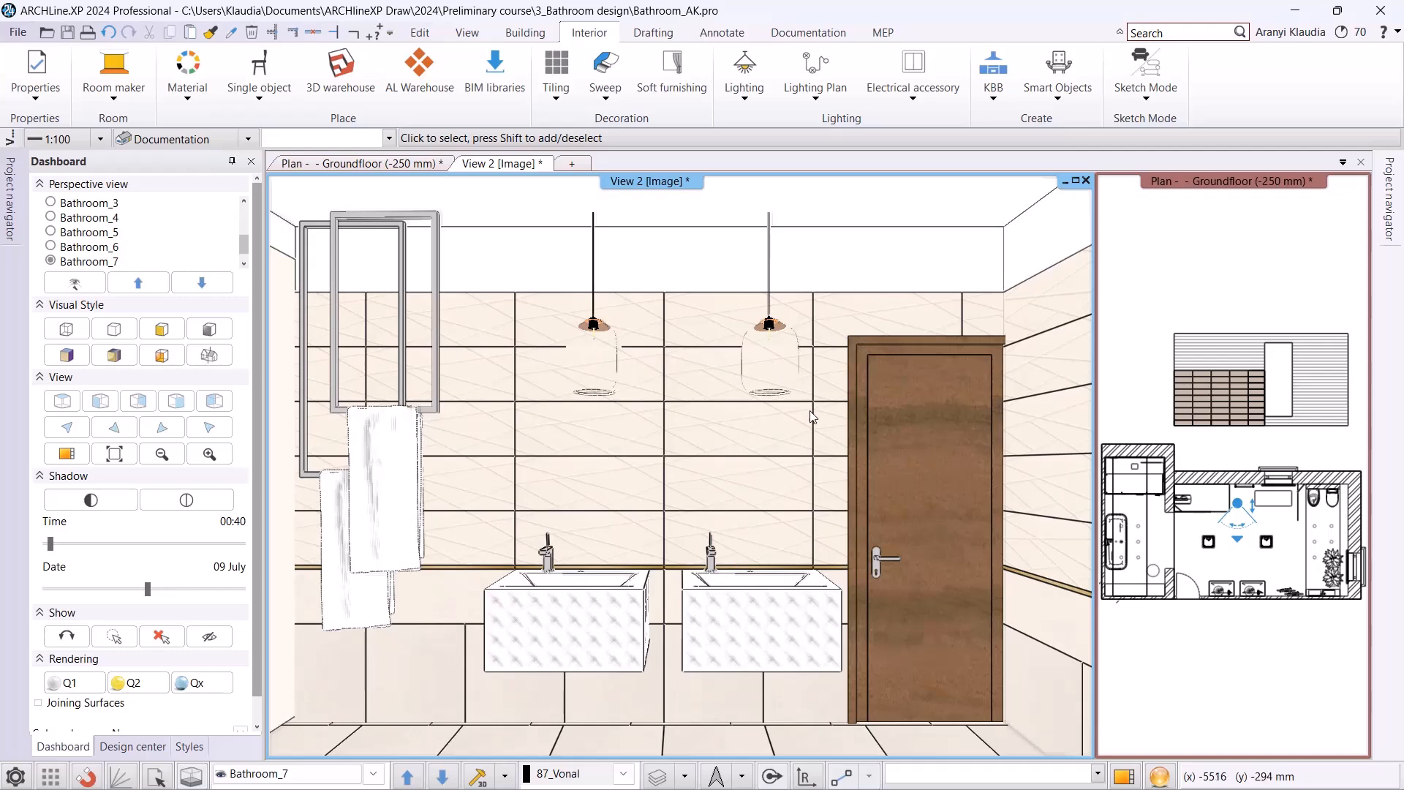
click(323, 164)
scroll(724, 622, up, 3)
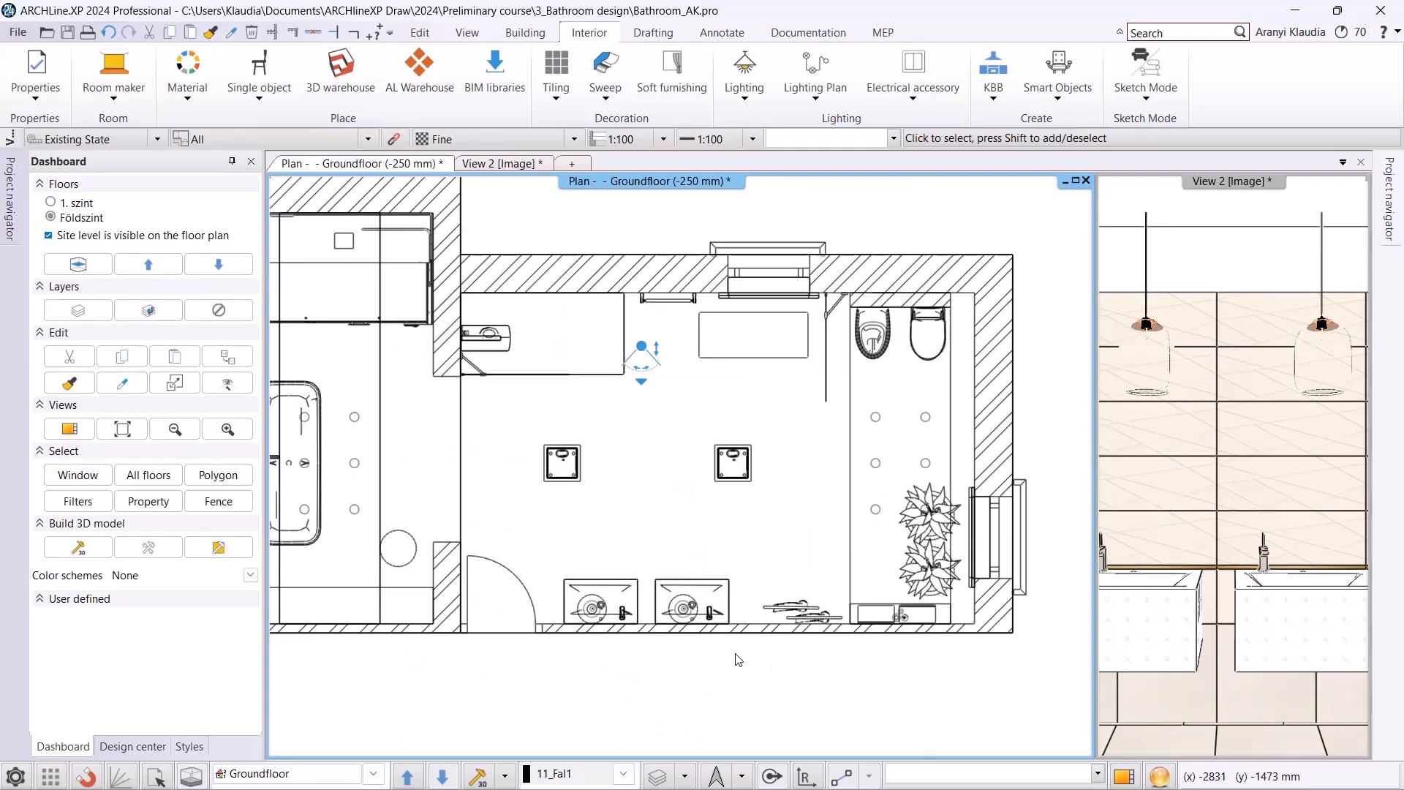
click(747, 594)
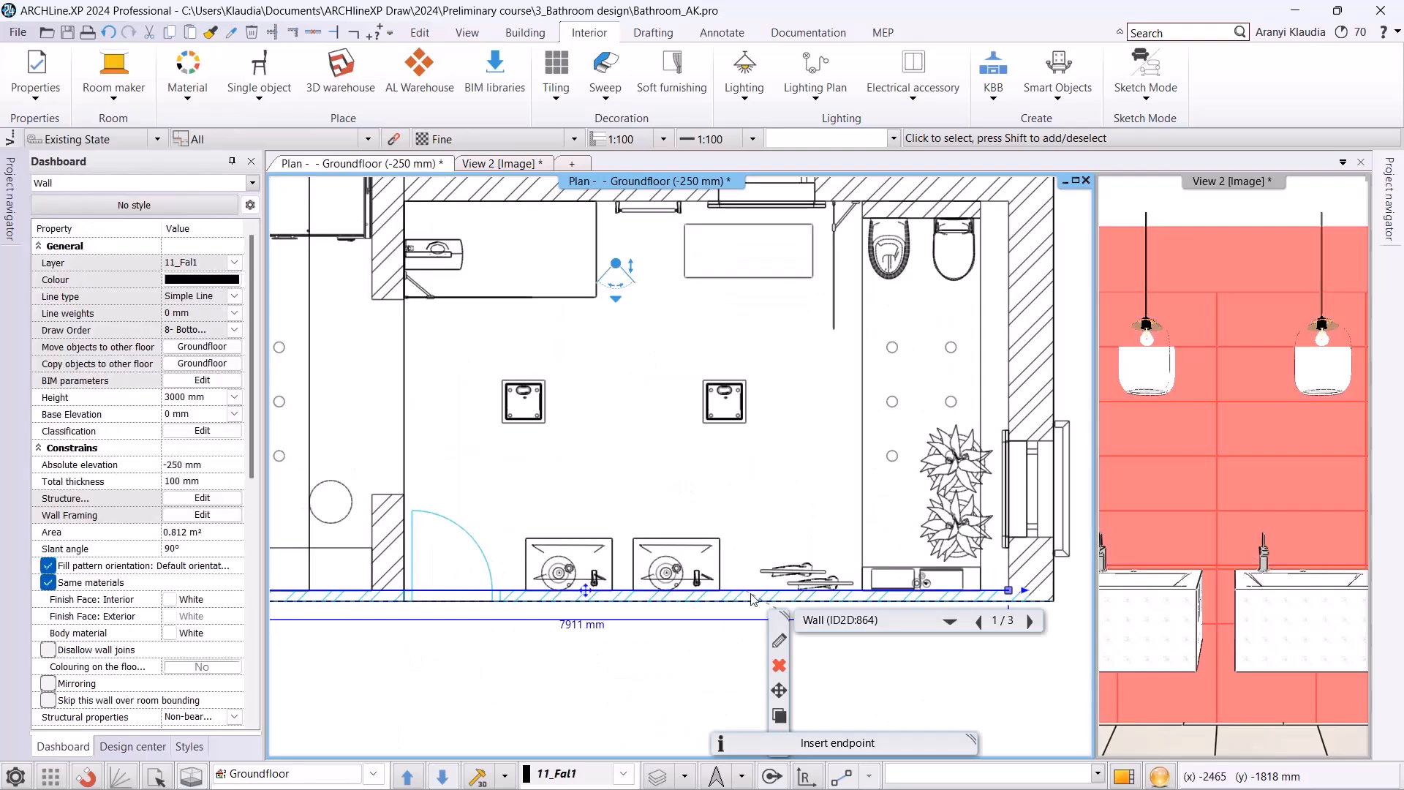
right_click(797, 534)
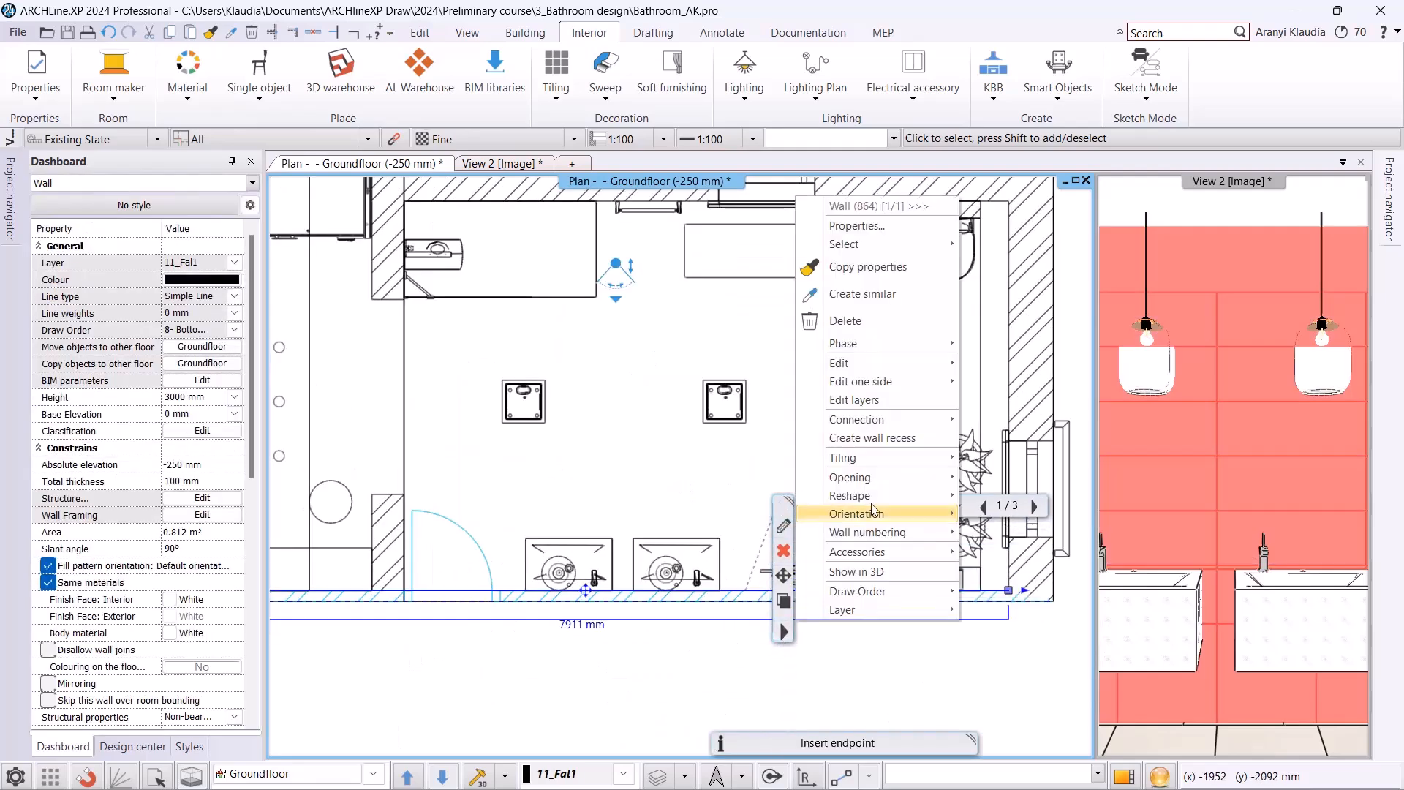
mouse_move(878, 458)
click(1035, 486)
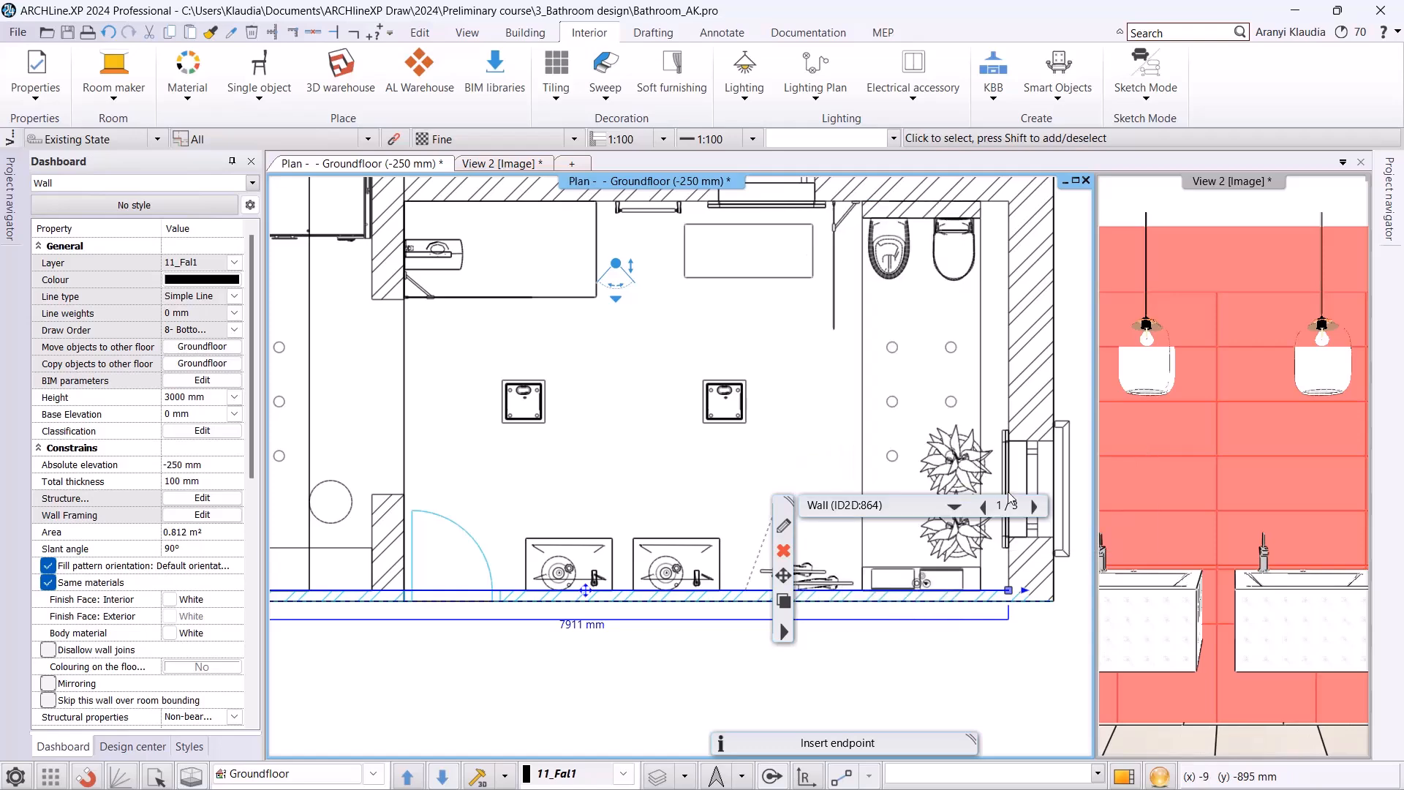
scroll(804, 523, down, 3)
middle_drag(589, 661, 644, 614)
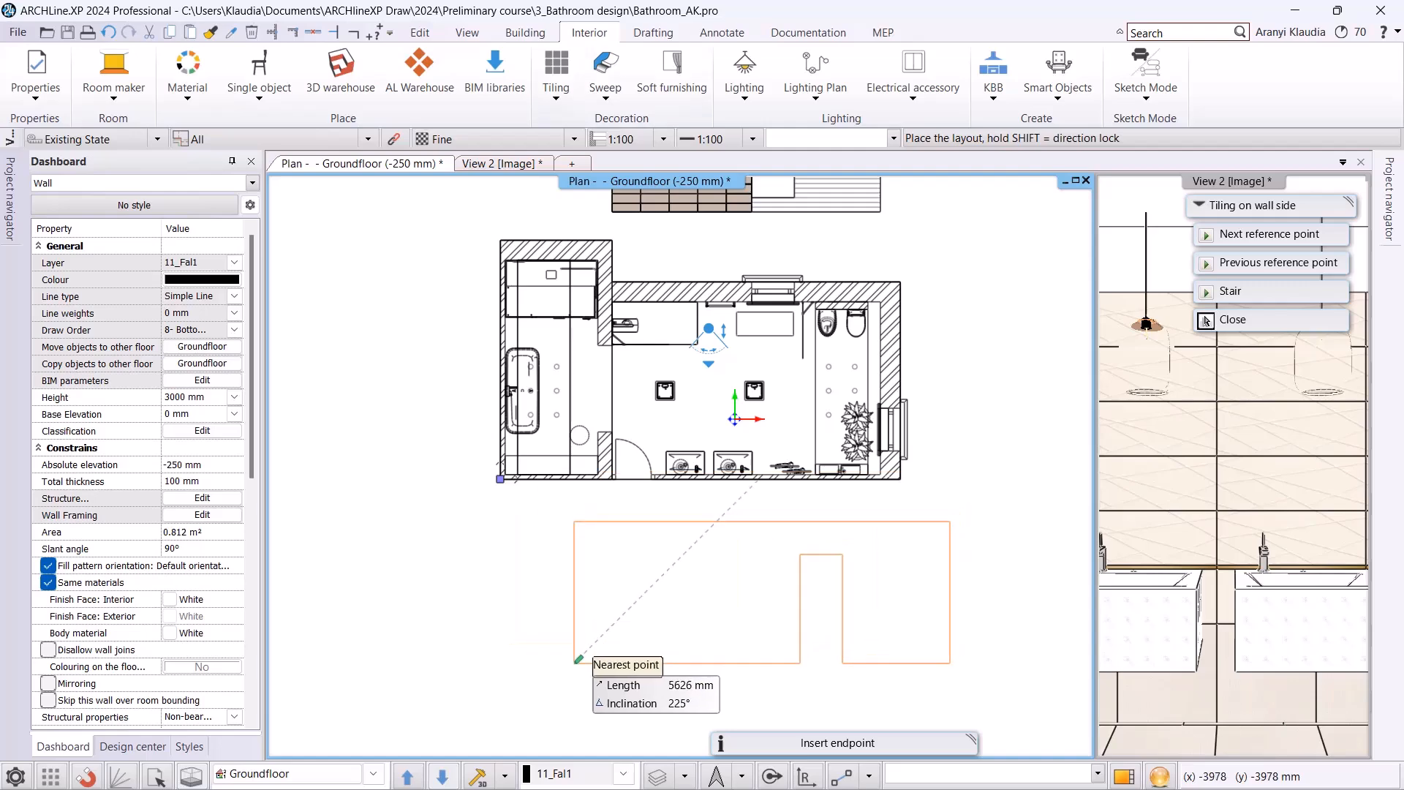
click(510, 642)
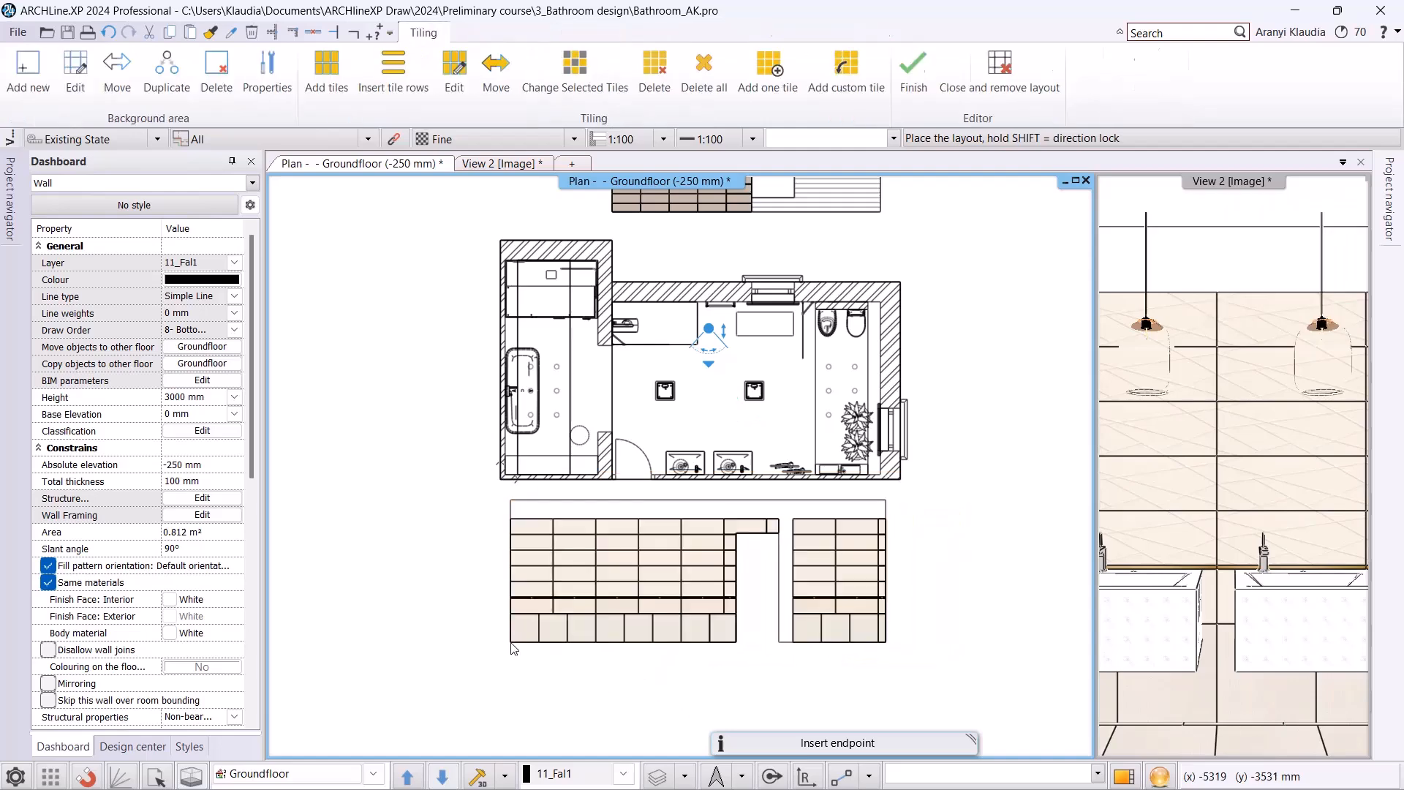
Add a rectangular background area of about 1800 × 1320 mm to the washbasin wall layout, two tiles wide and four rows high beside the door opening.
scroll(656, 596, up, 4)
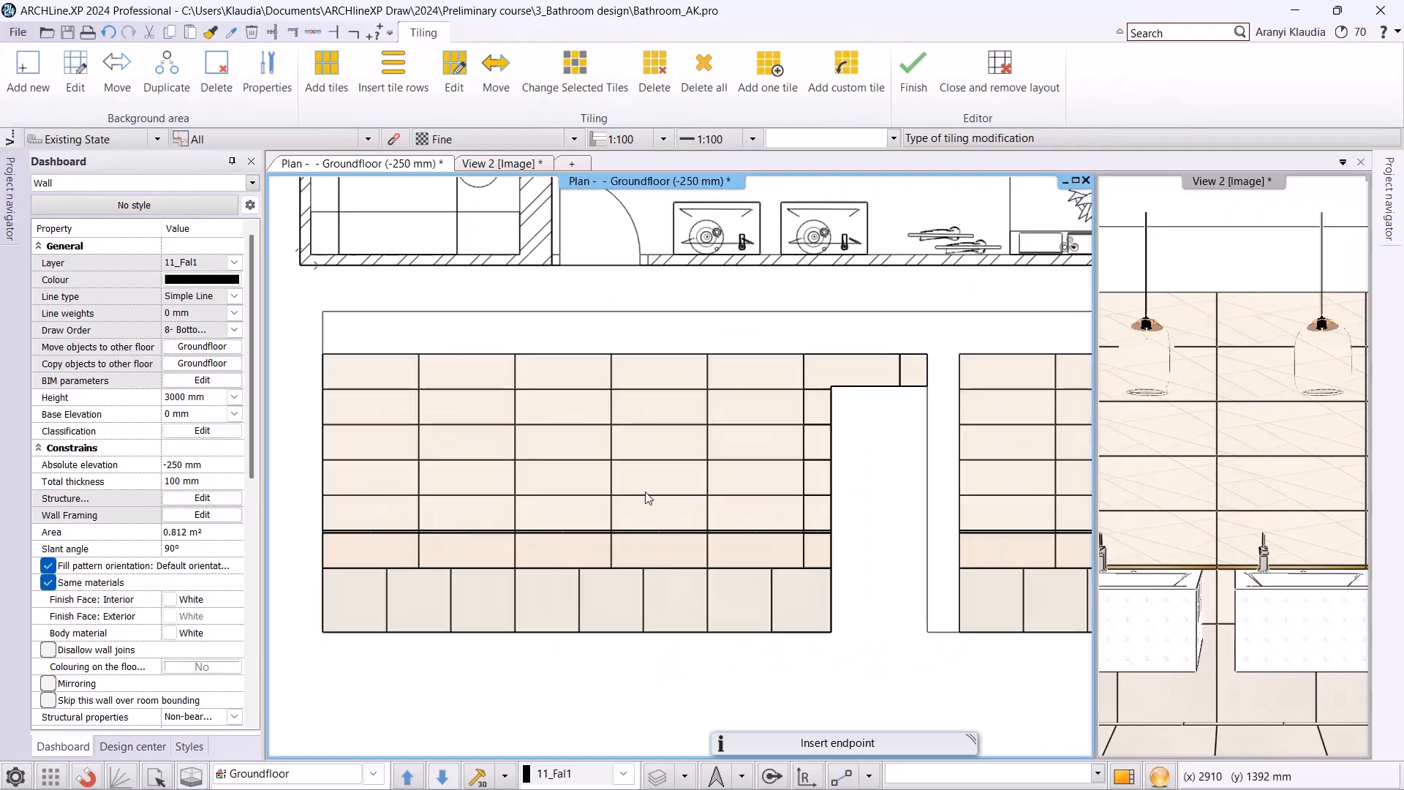
click(23, 73)
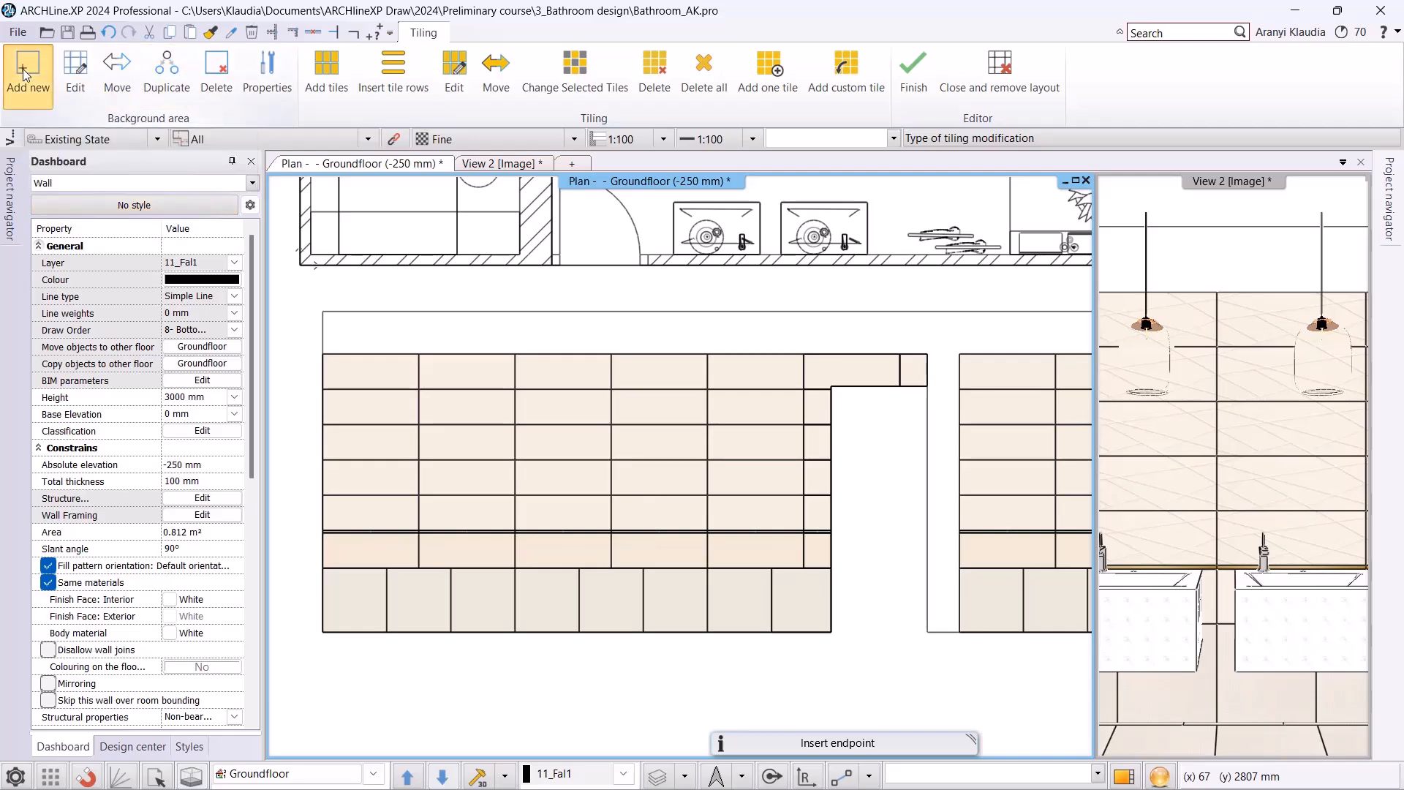
click(126, 73)
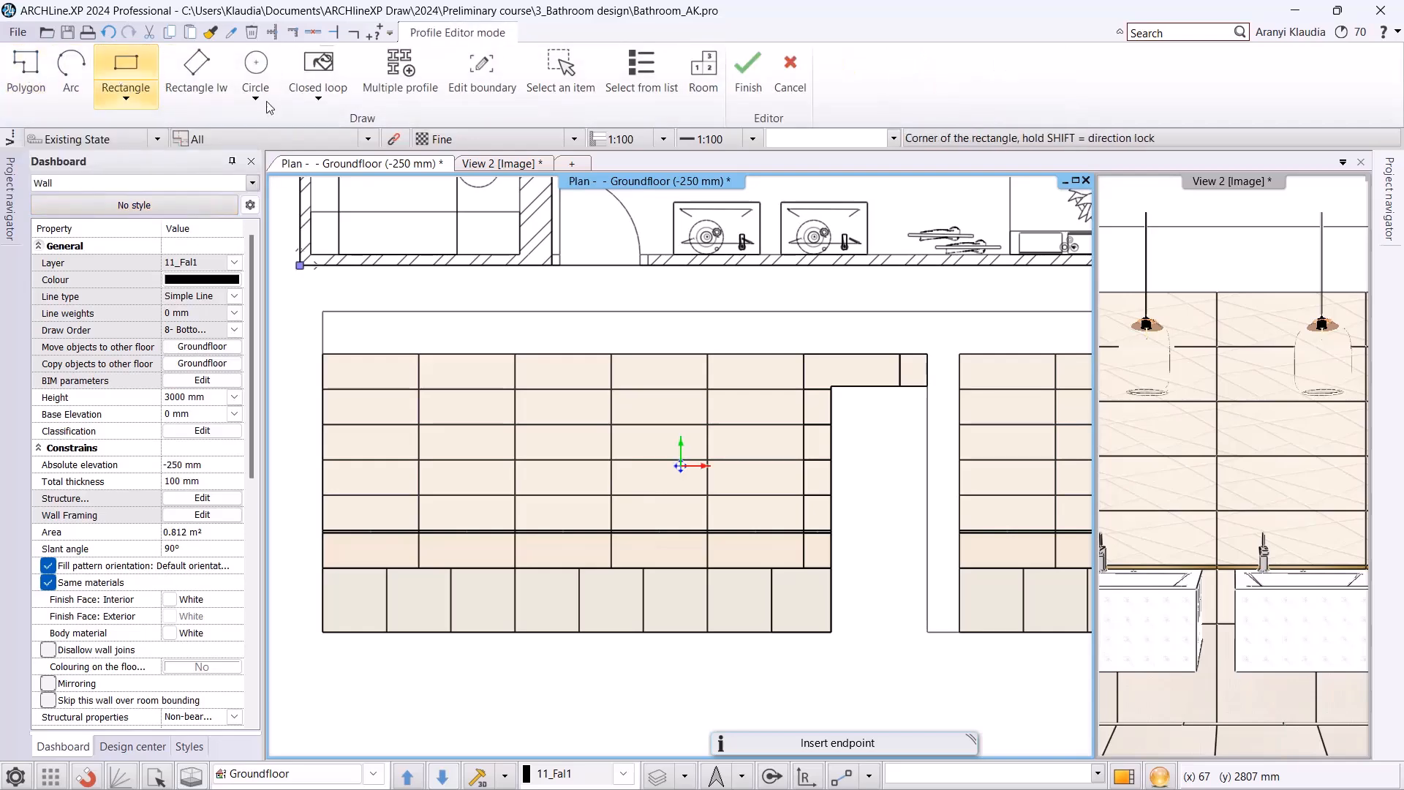
click(611, 389)
scroll(708, 443, up, 1)
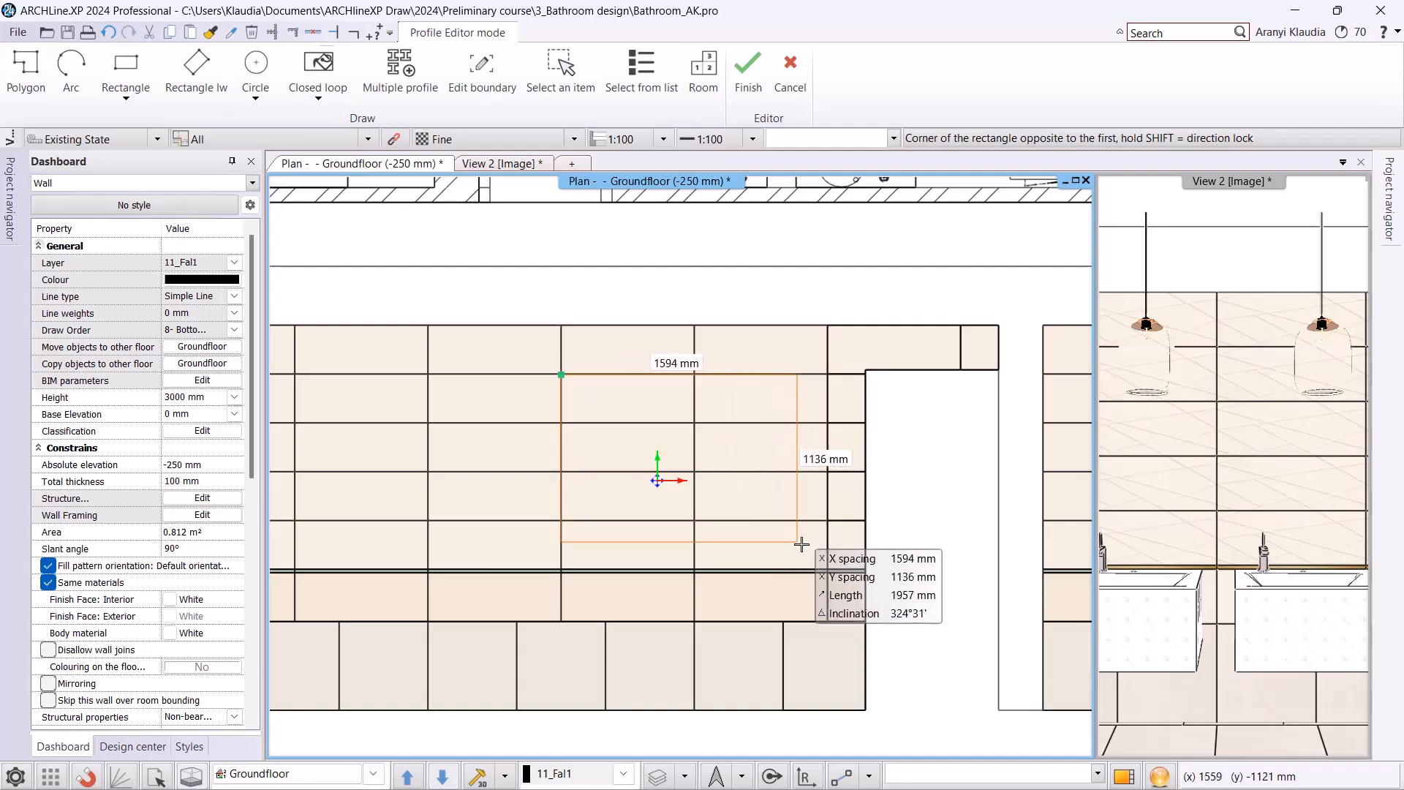
click(828, 569)
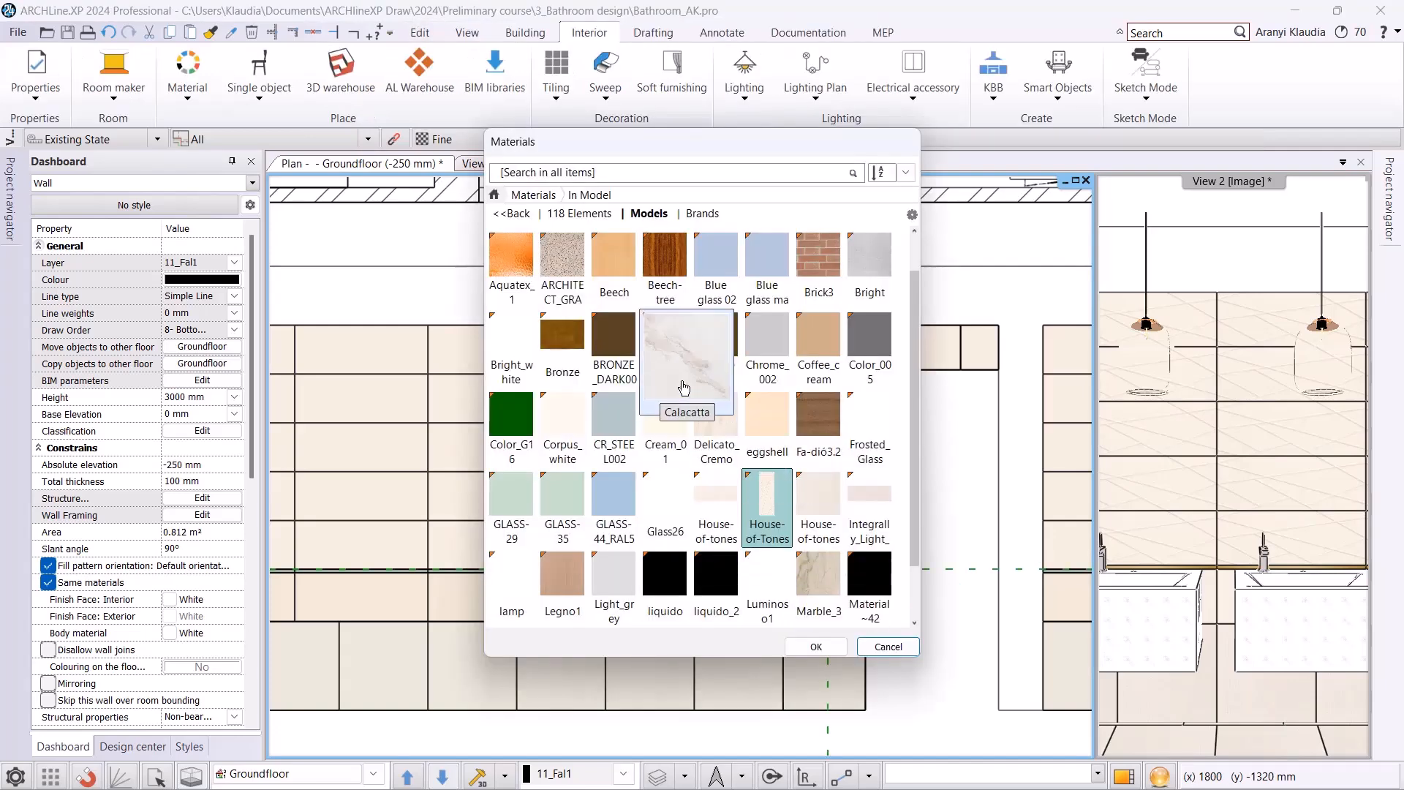
Search the materials for "white" and assign White to the new background area.
click(589, 175)
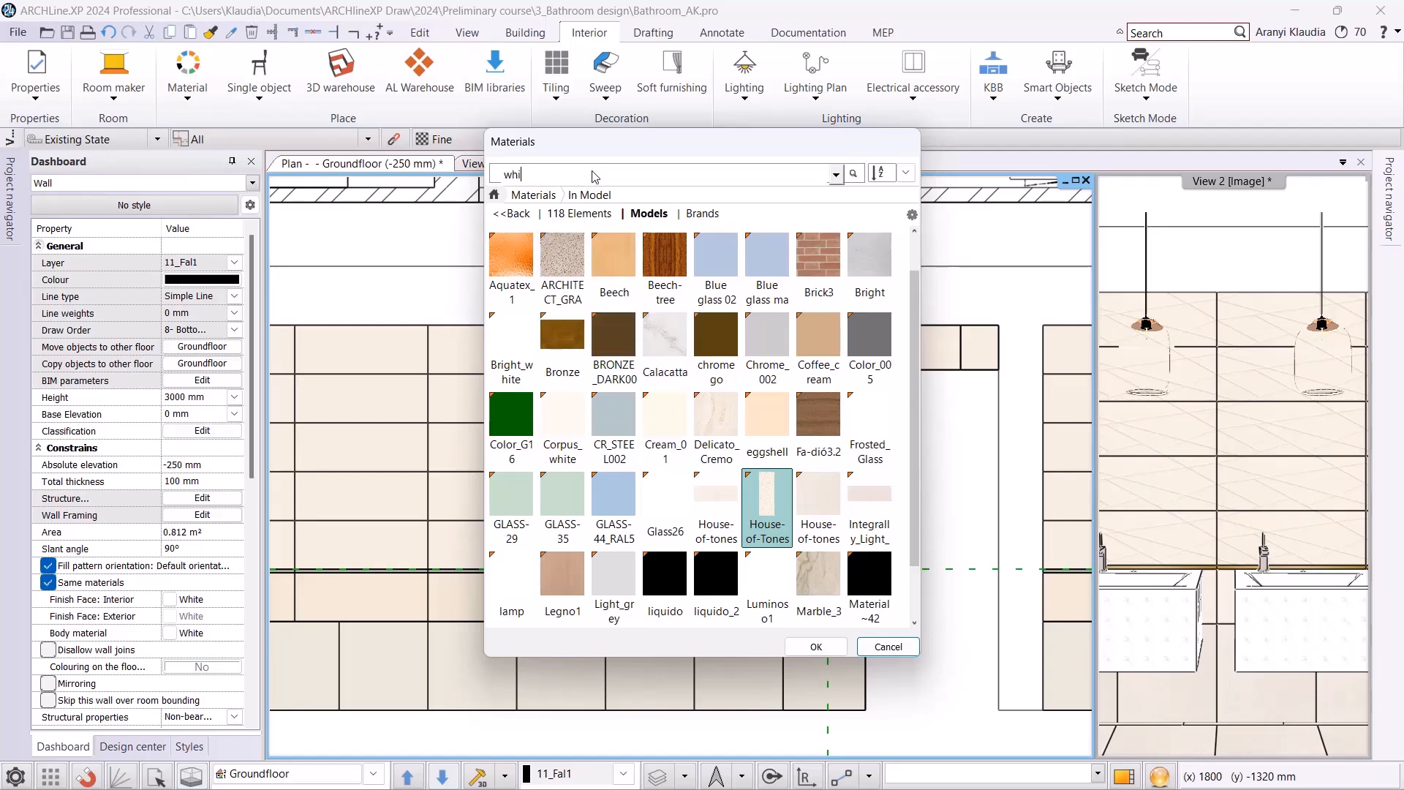
key(Return)
click(819, 263)
click(824, 647)
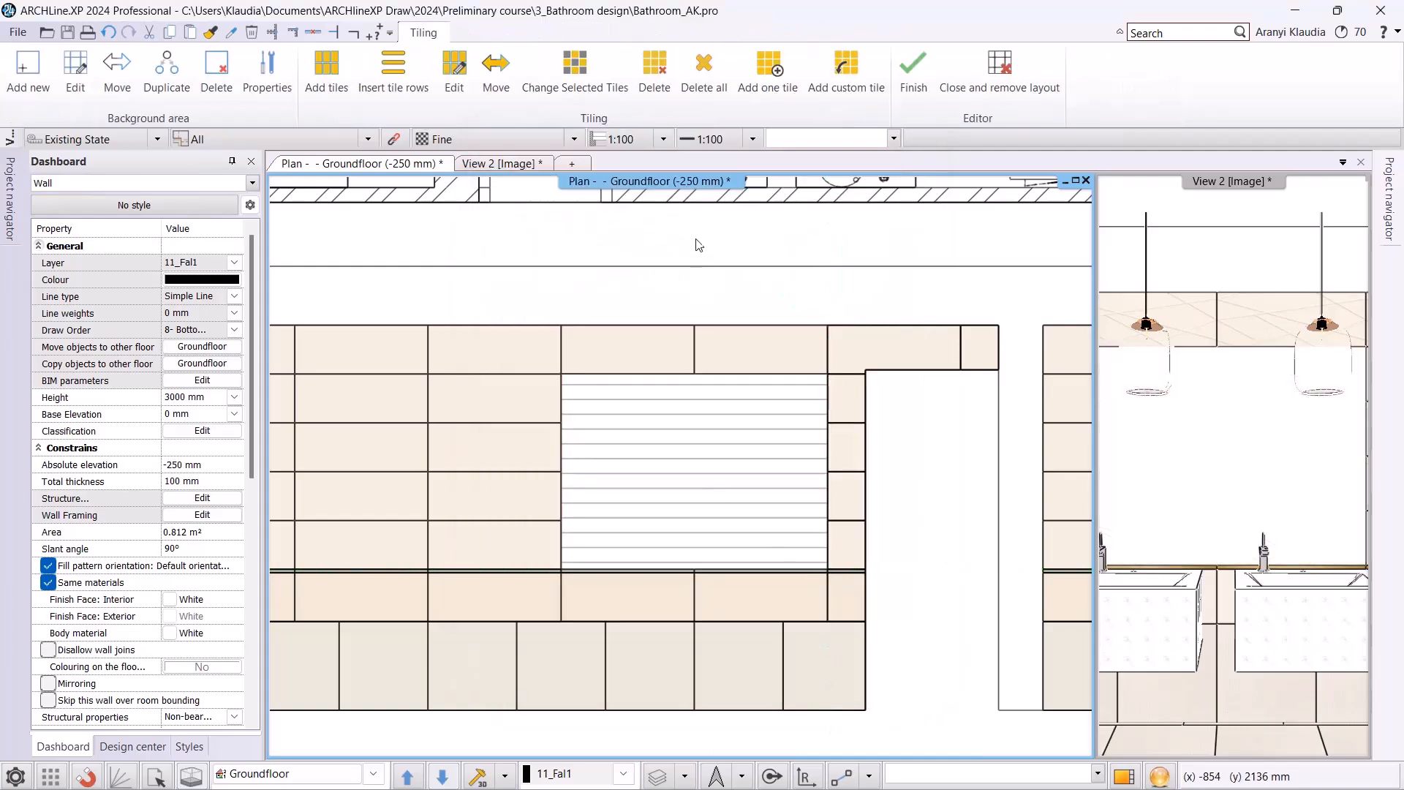
Start adding tiles to the white background area and choose the Mirror 03 material from a search for "mirror".
click(320, 66)
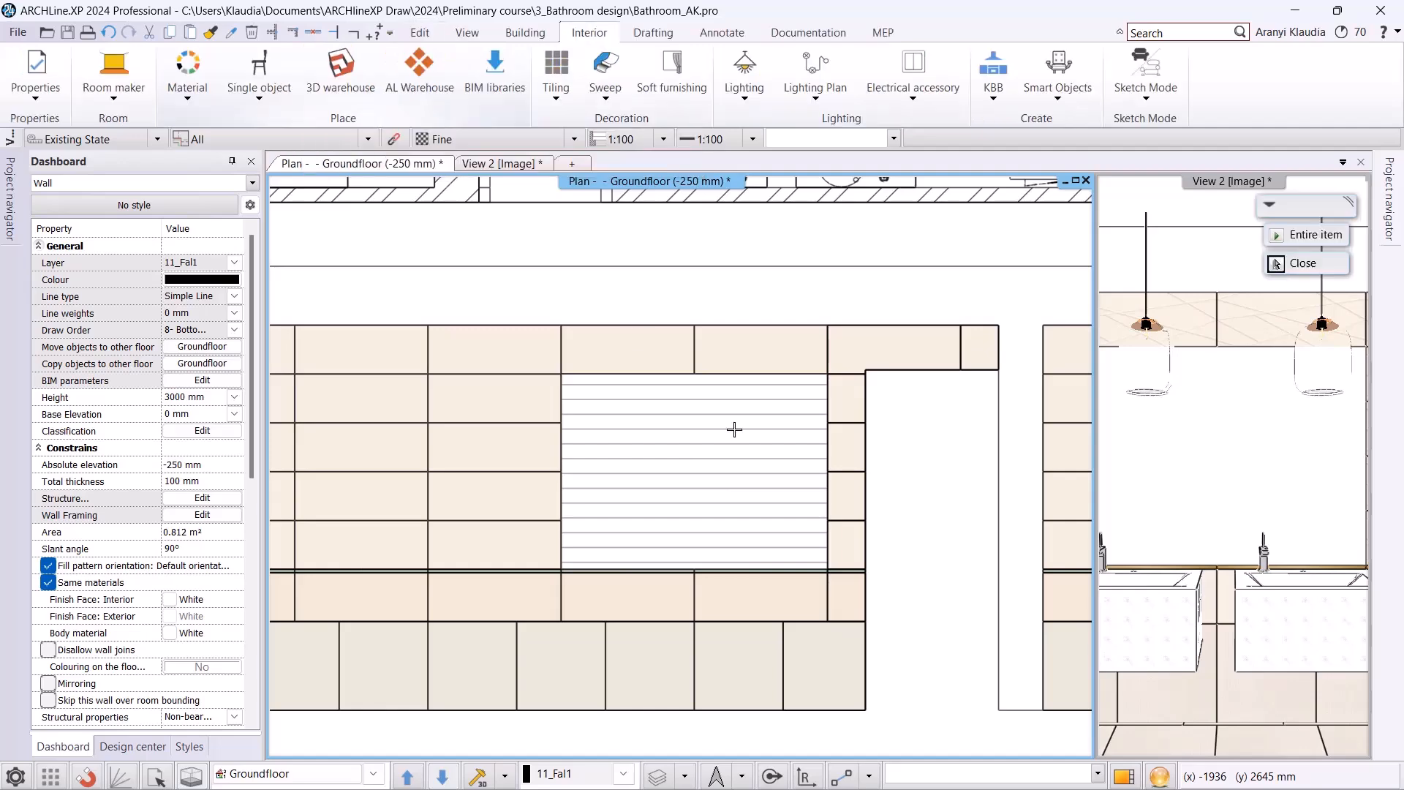
click(703, 492)
click(552, 311)
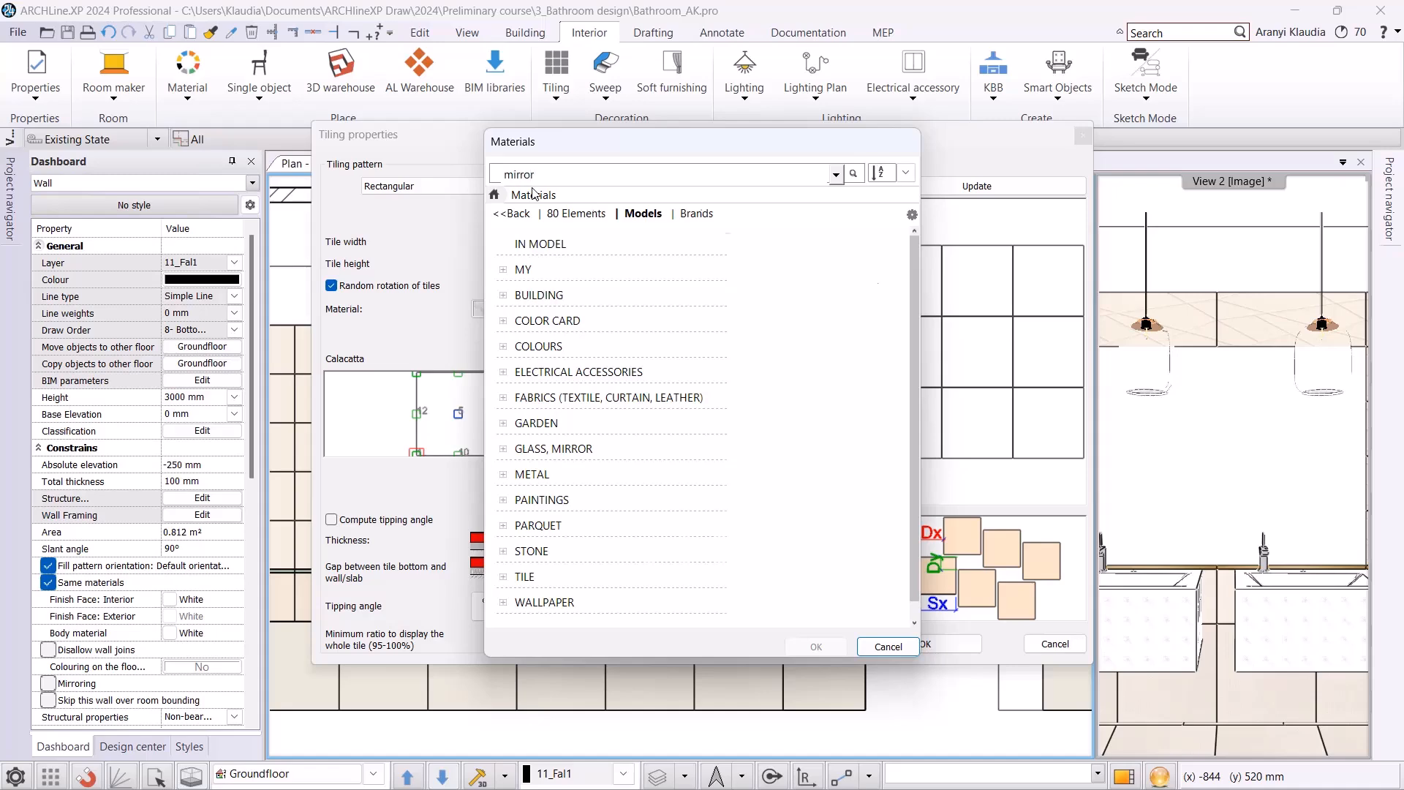
key(Return)
click(712, 265)
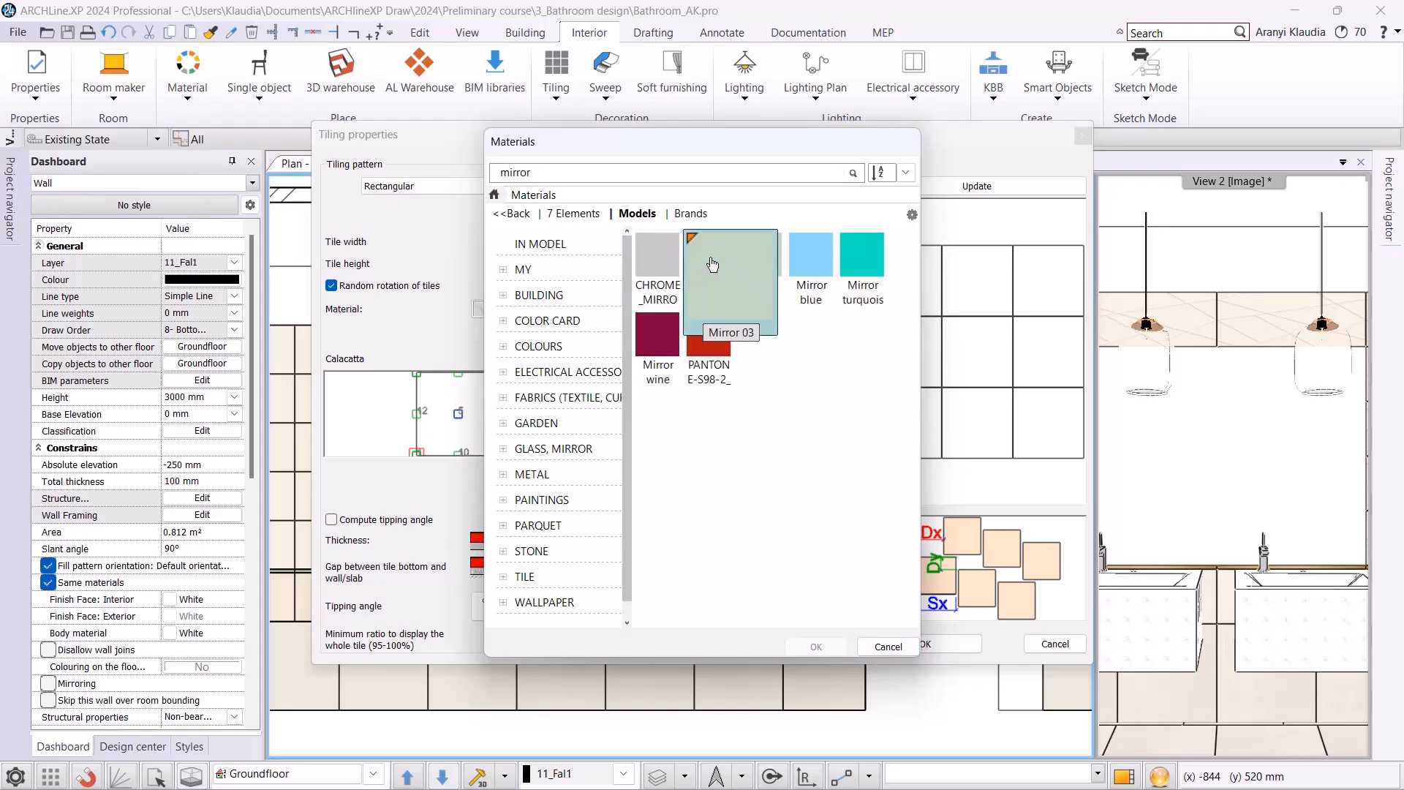
click(834, 648)
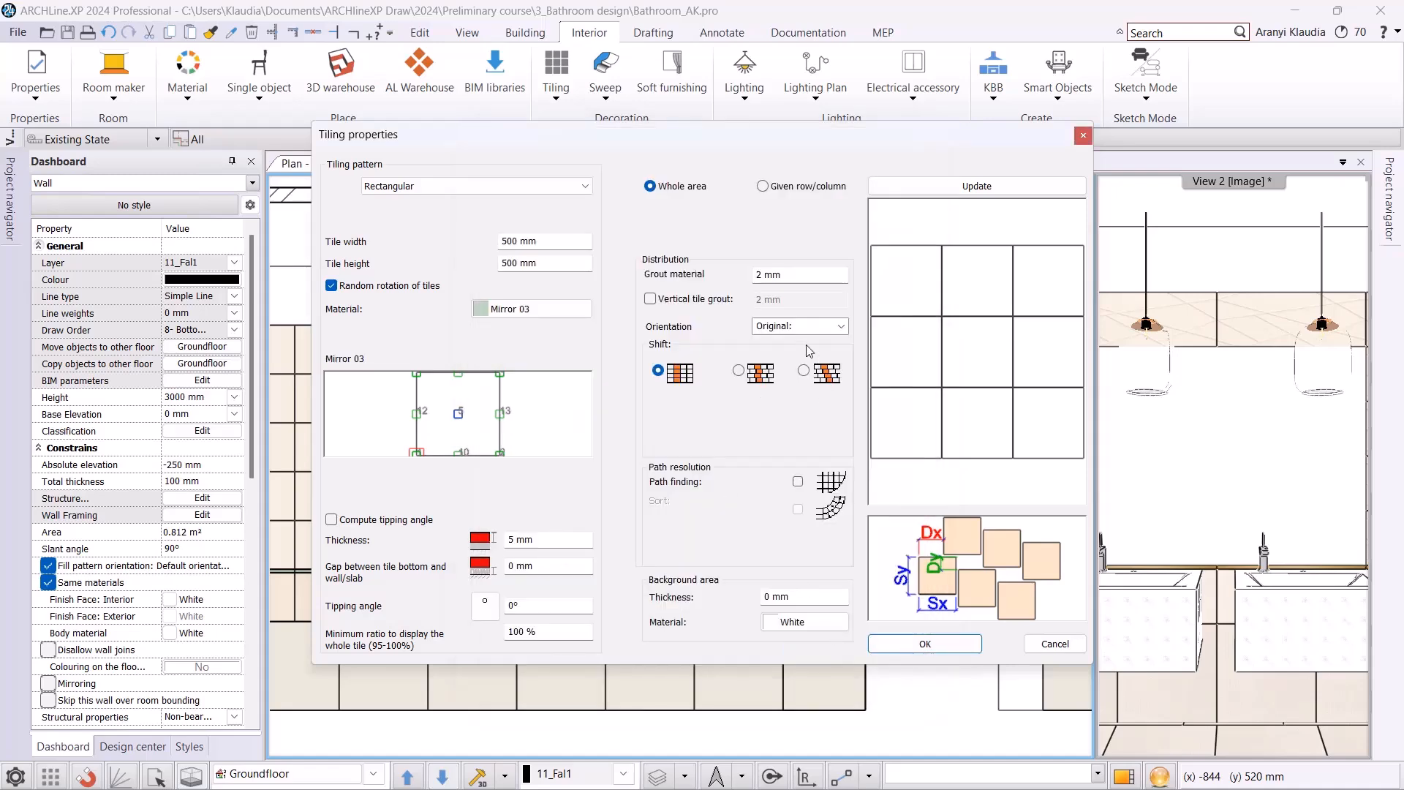
Fill the area with one column and one row of an 1800 × 1320 mm tile, placed unrotated from its lower-left corner.
click(763, 187)
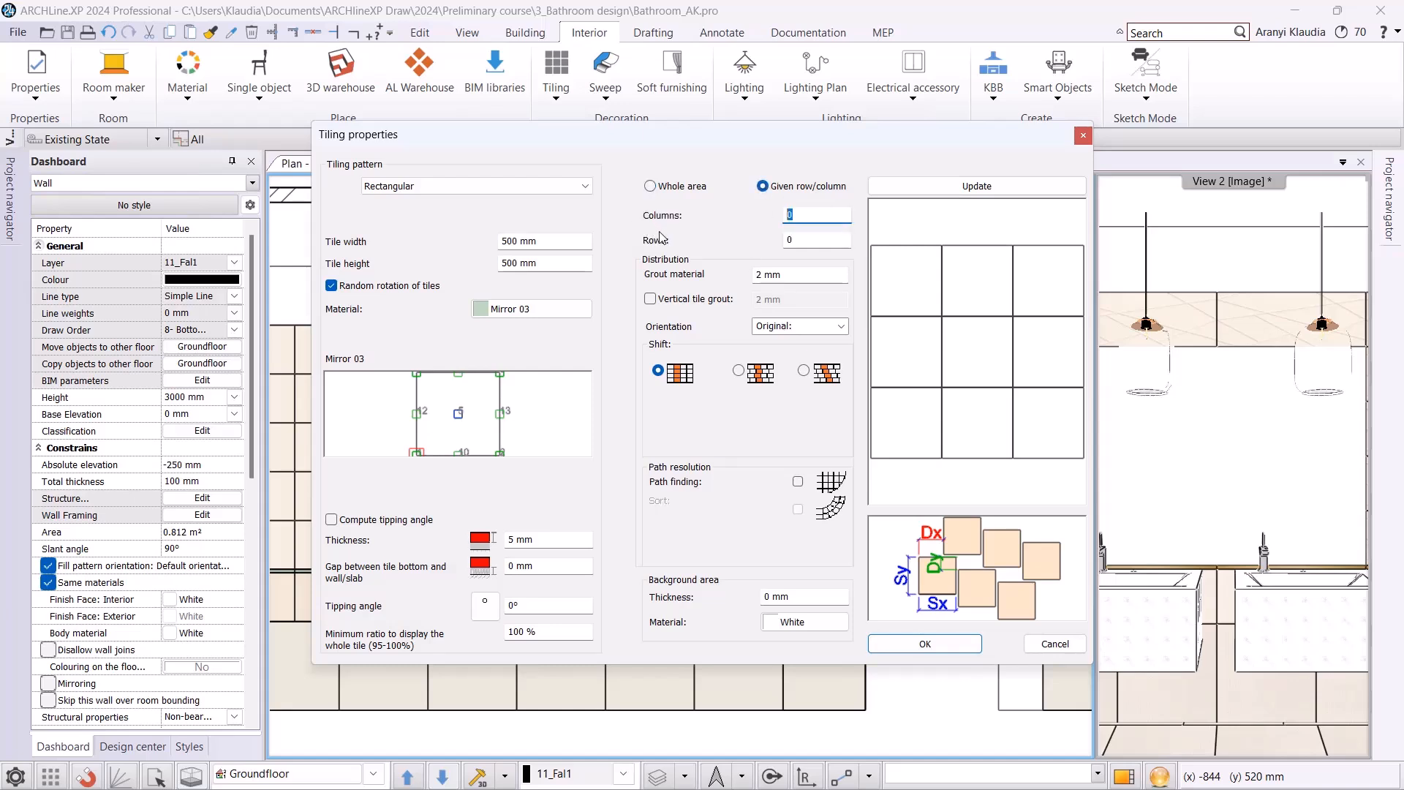
text(1)
key(Tab)
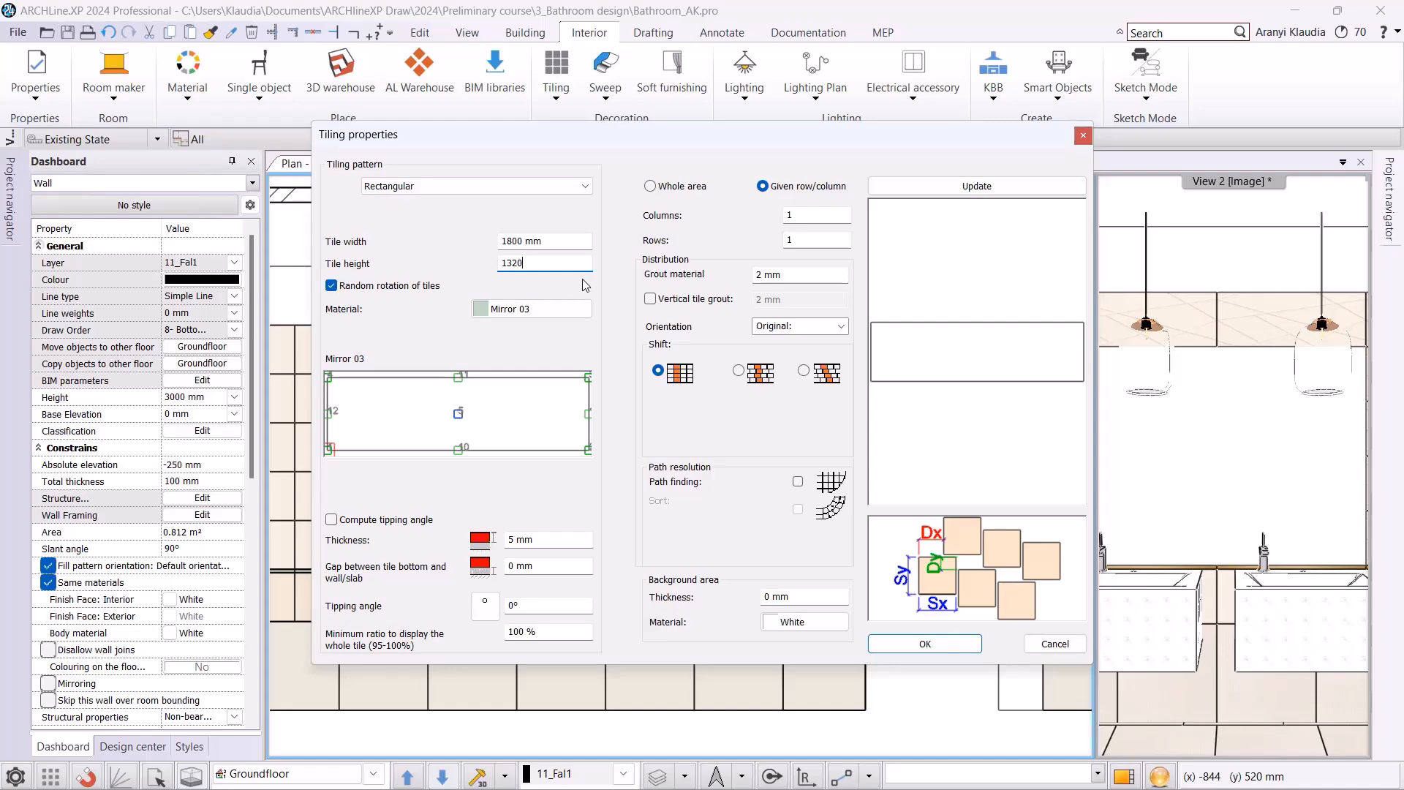
click(955, 191)
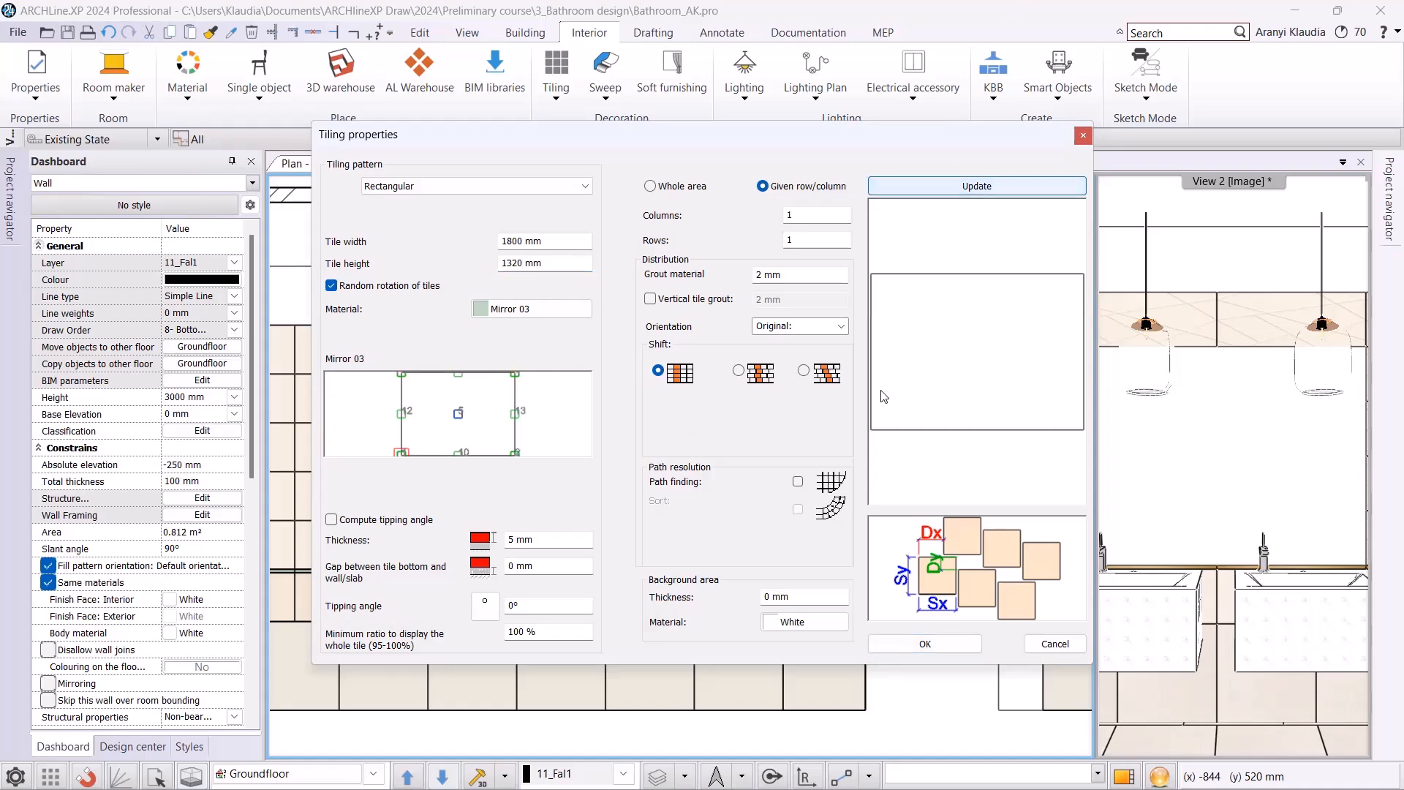
click(925, 643)
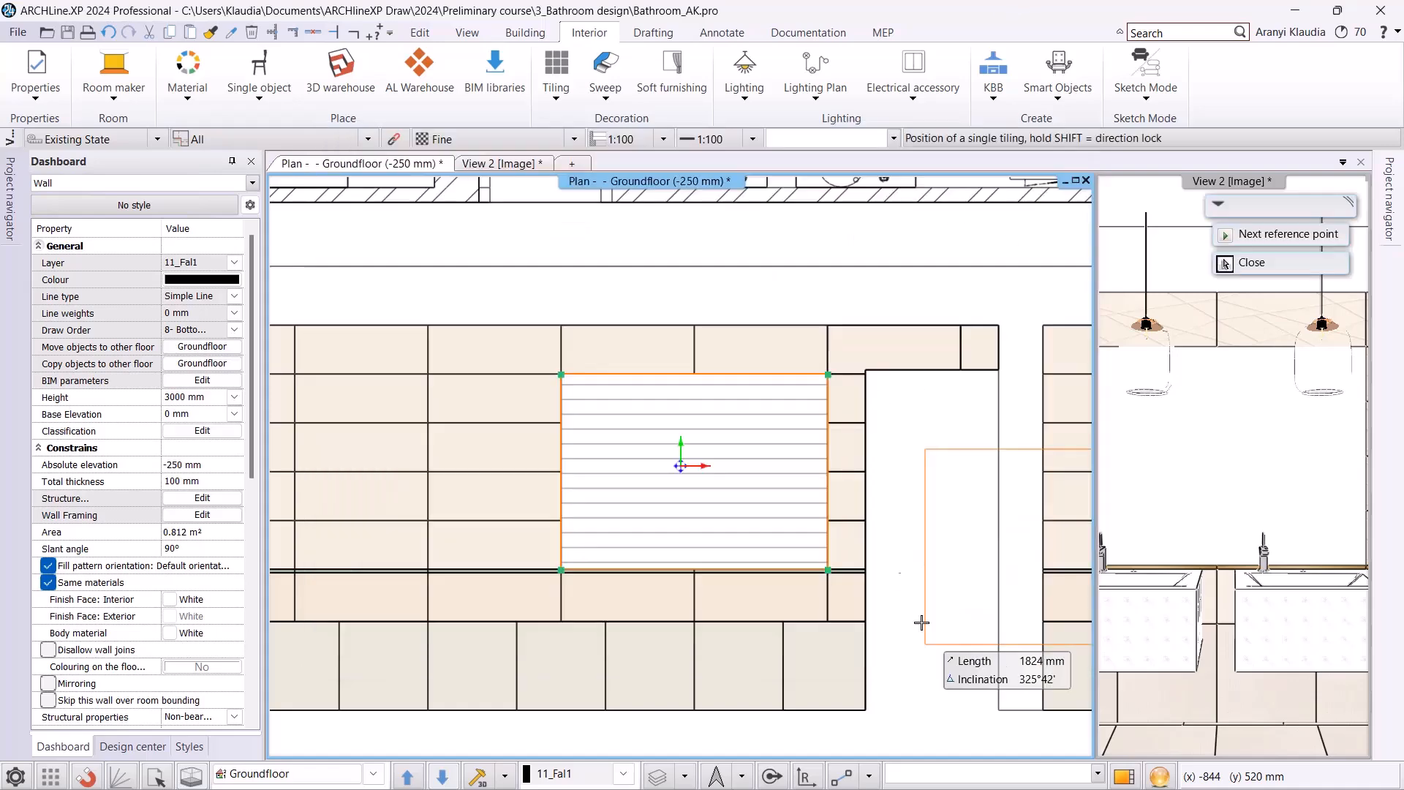
click(561, 570)
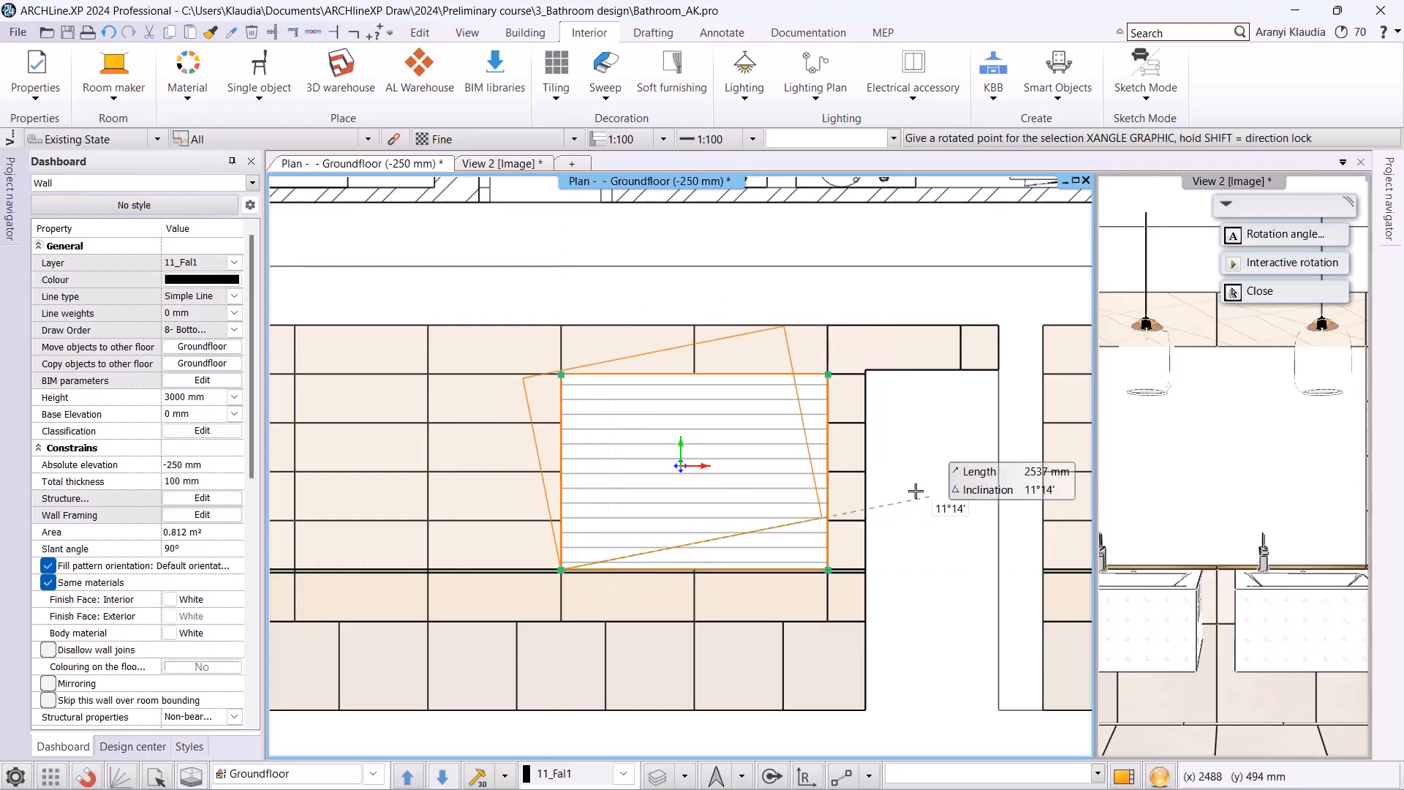
key(Return)
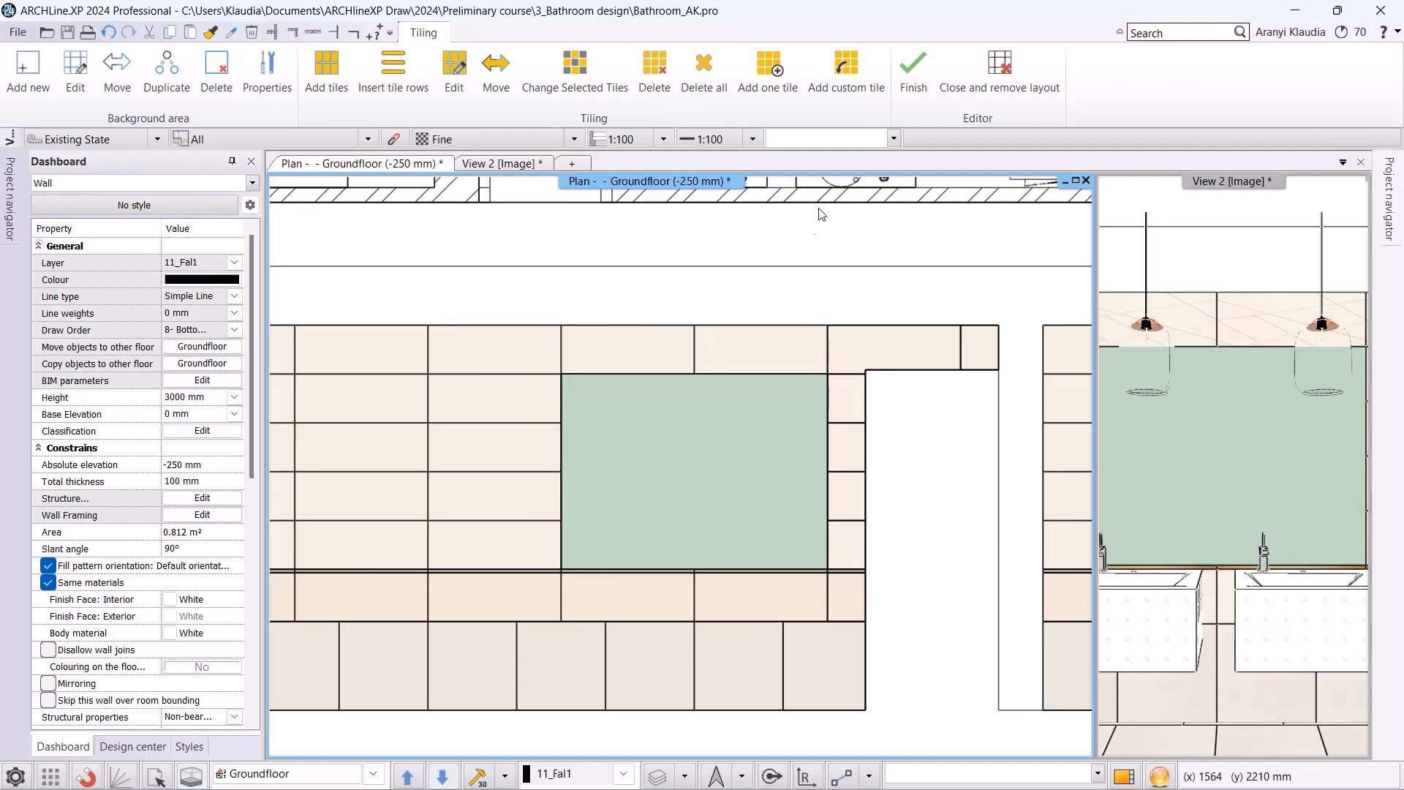
Finish the tiling edit while keeping the layout, and check the walls in View 2 before returning to the Groundfloor plan.
click(912, 68)
click(503, 164)
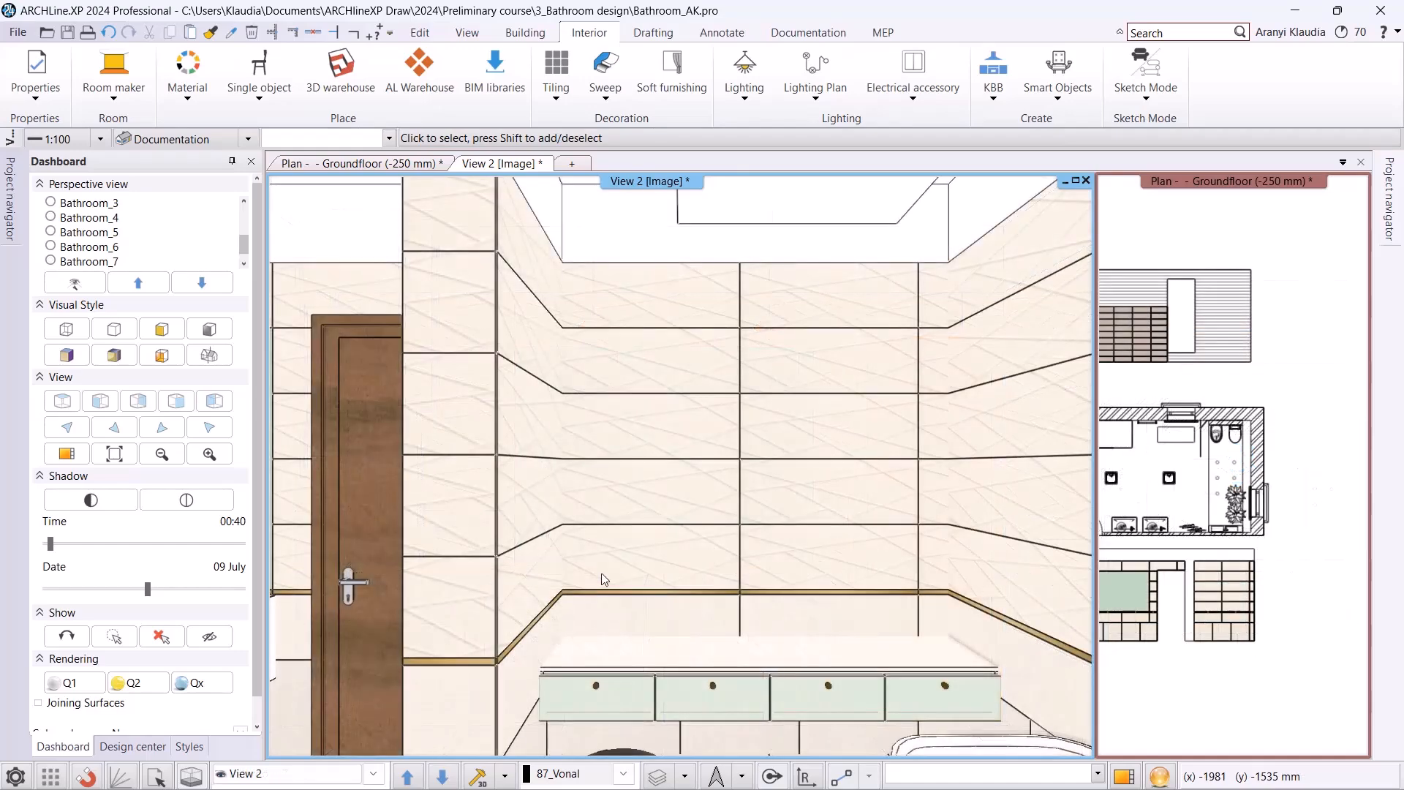
click(388, 164)
Reopen the washbasin wall's layout below the floor plan to continue its tiling.
middle_drag(749, 607, 758, 411)
scroll(771, 503, up, 1)
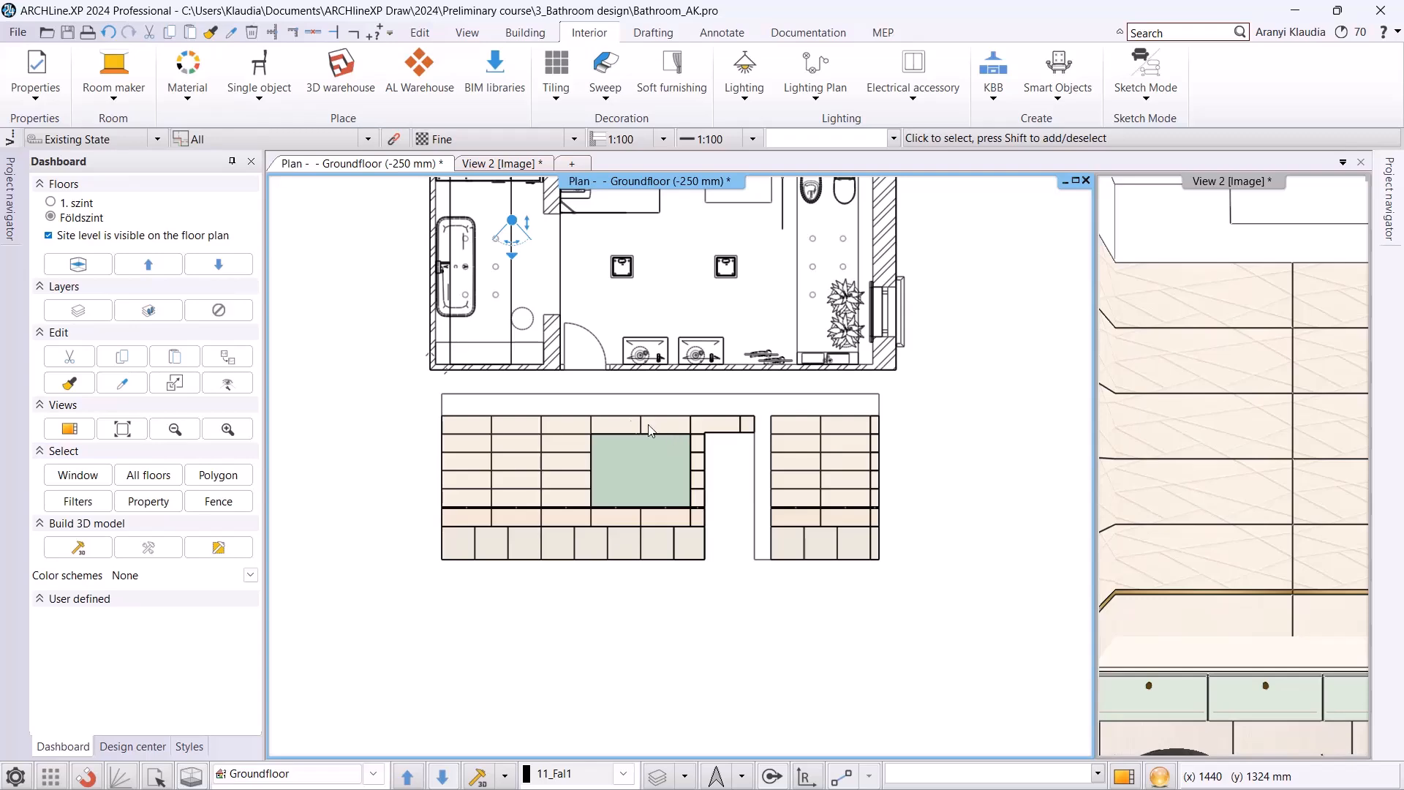
scroll(817, 459, up, 3)
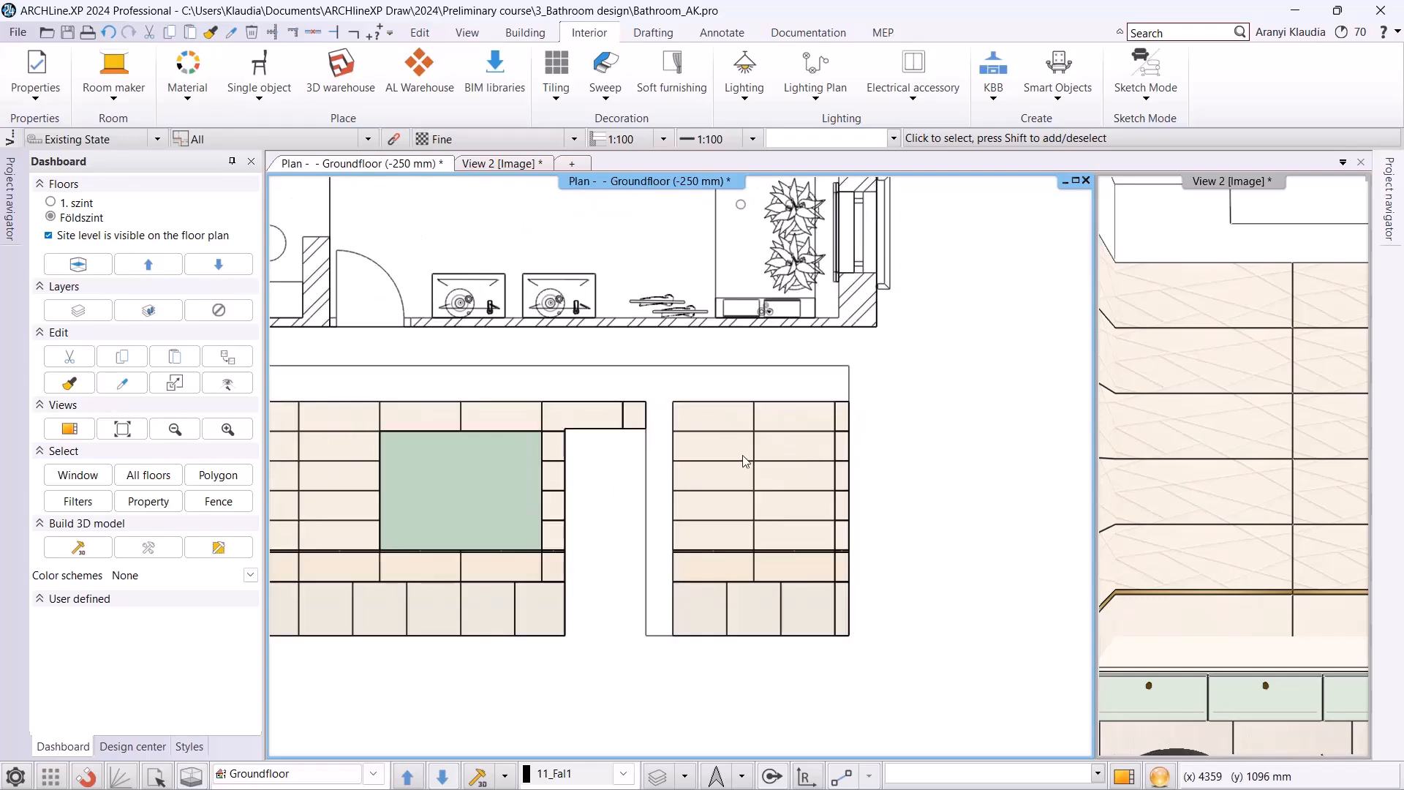
right_click(723, 454)
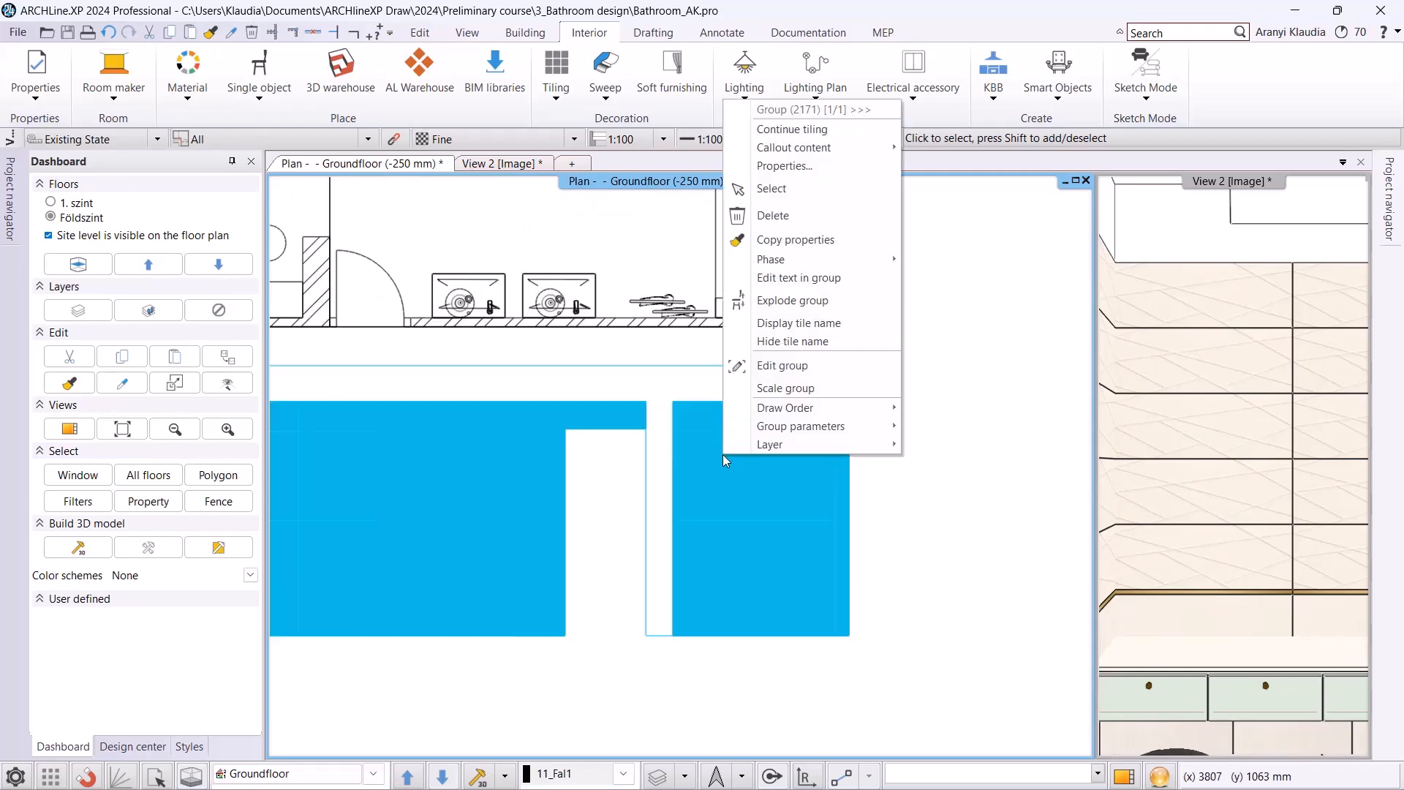
click(822, 135)
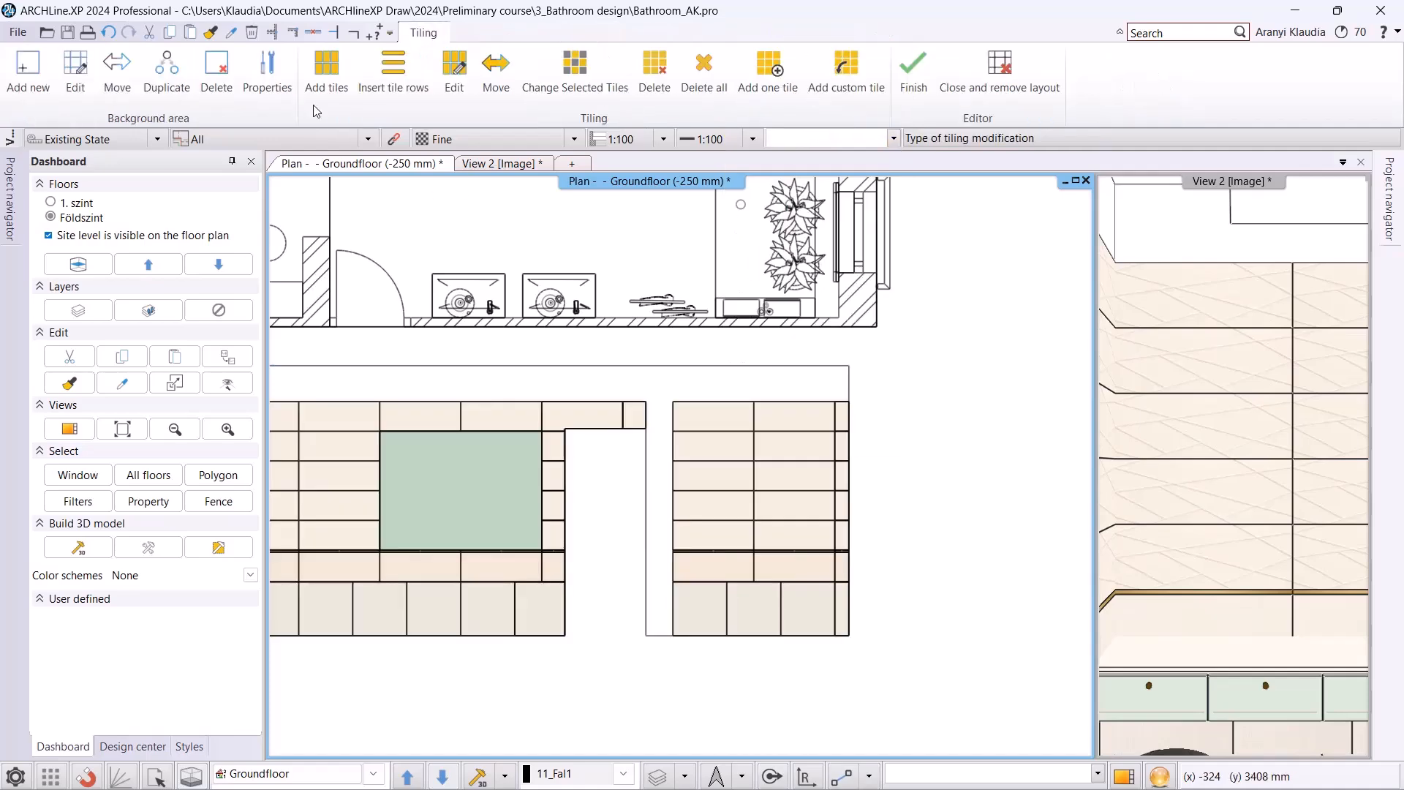
Add a White rectangular background area of about 1955 × 1318 mm over the four tile rows on the wall section right of the door opening.
click(21, 73)
click(125, 69)
scroll(627, 446, up, 2)
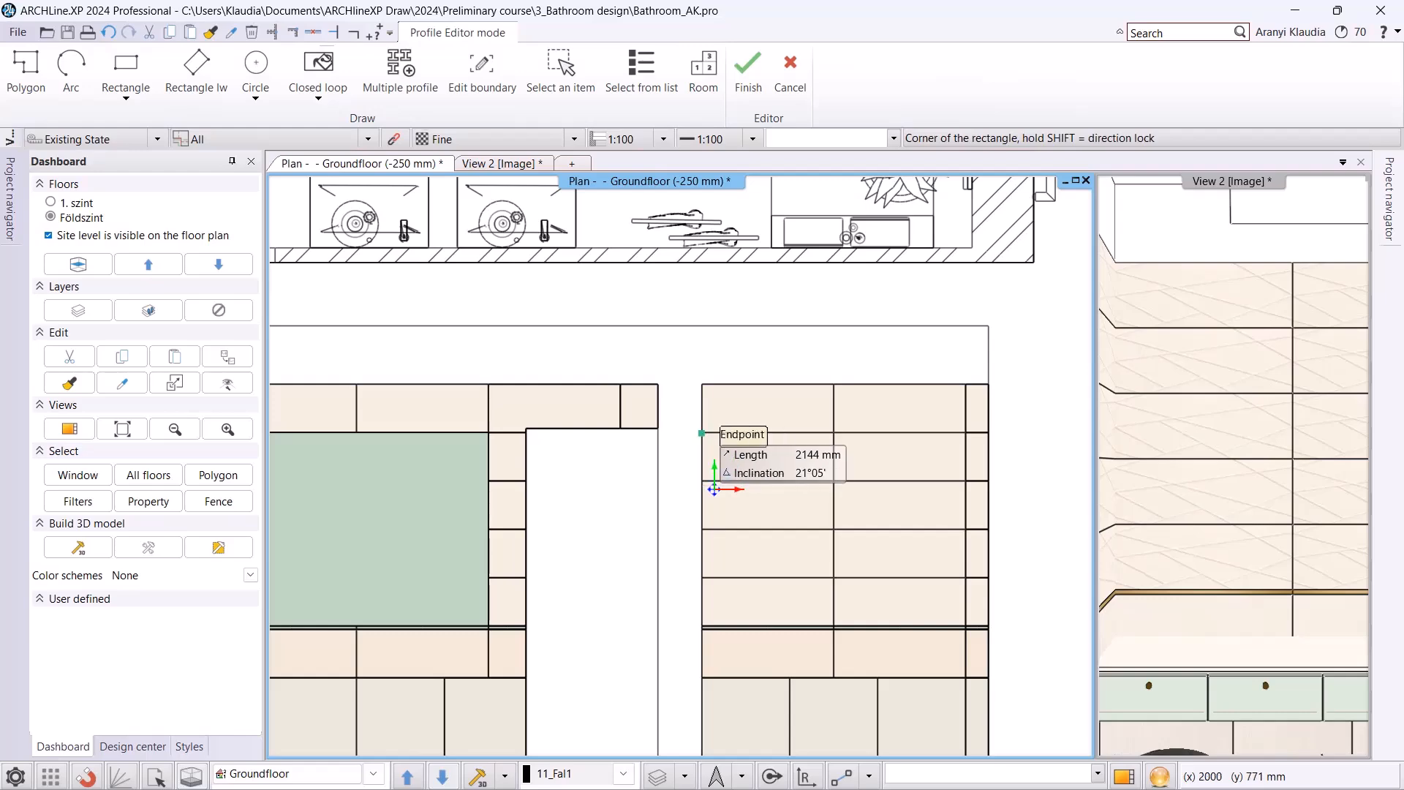
click(702, 434)
click(989, 627)
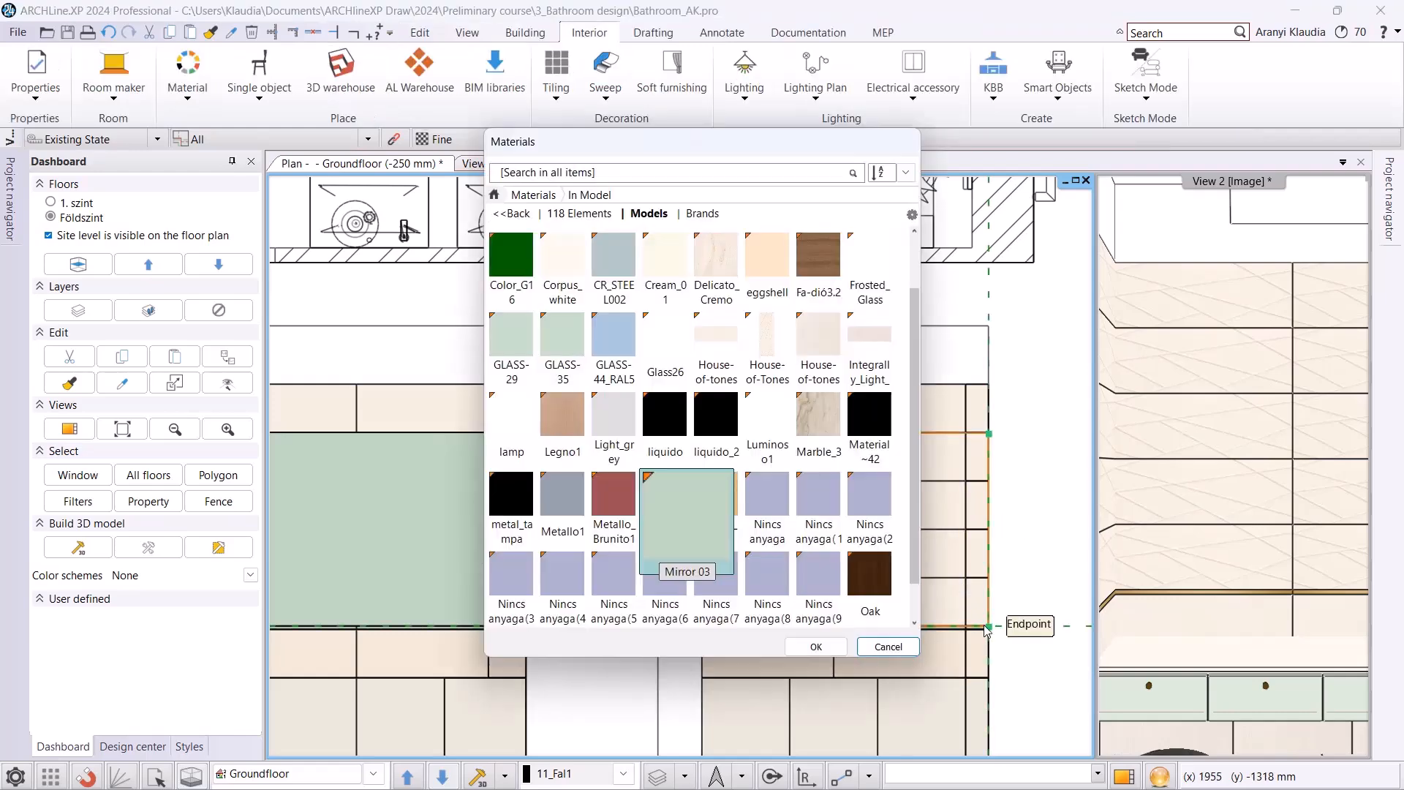
click(519, 194)
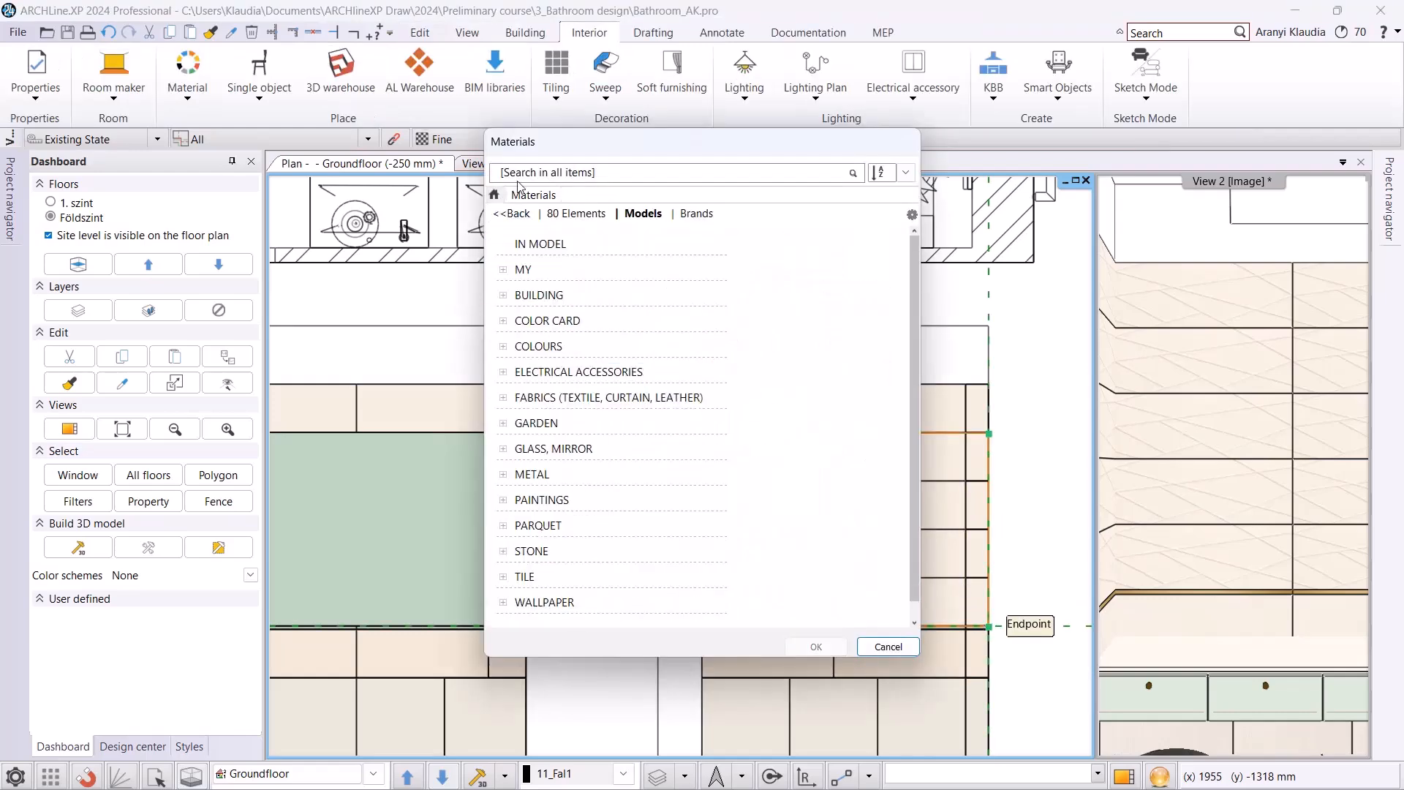
key(Return)
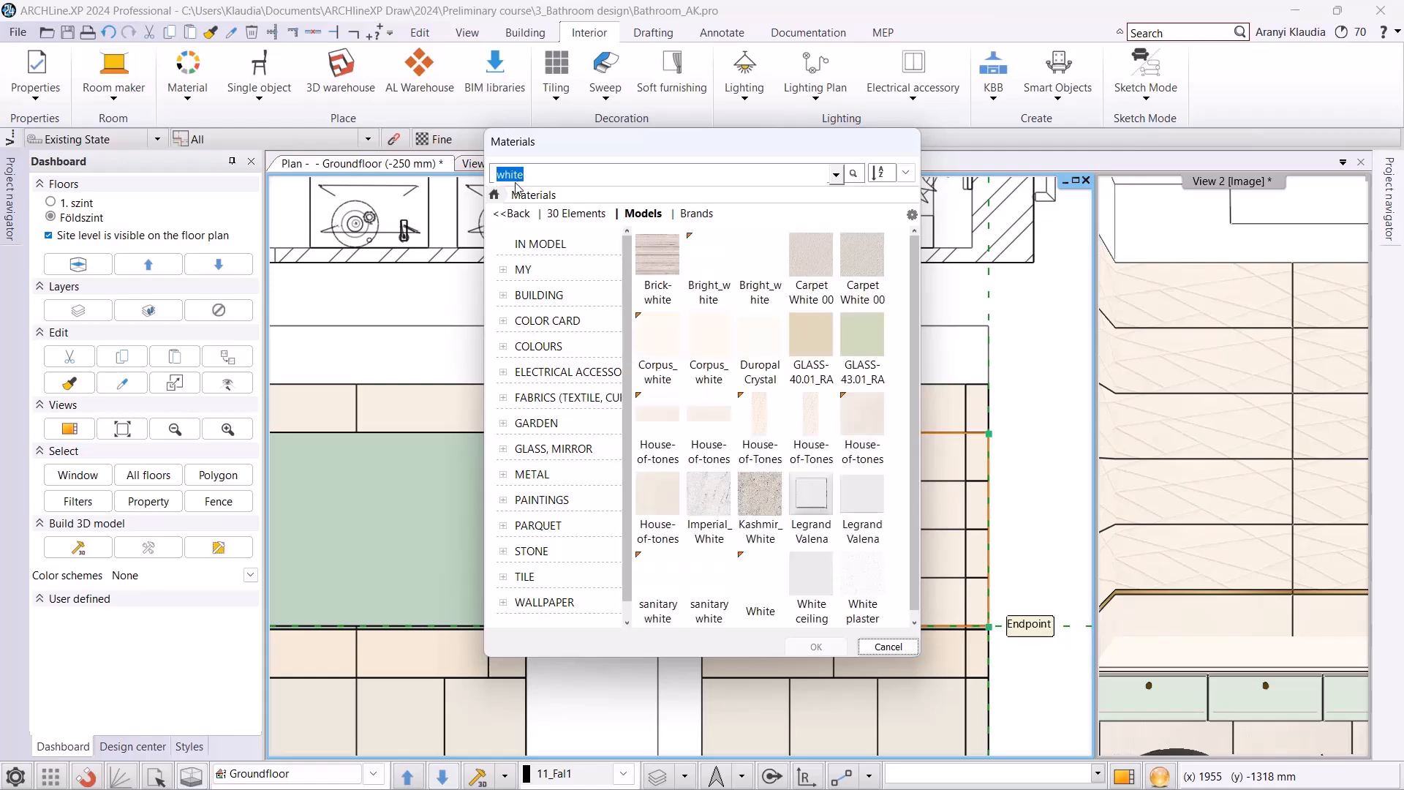
double_click(738, 589)
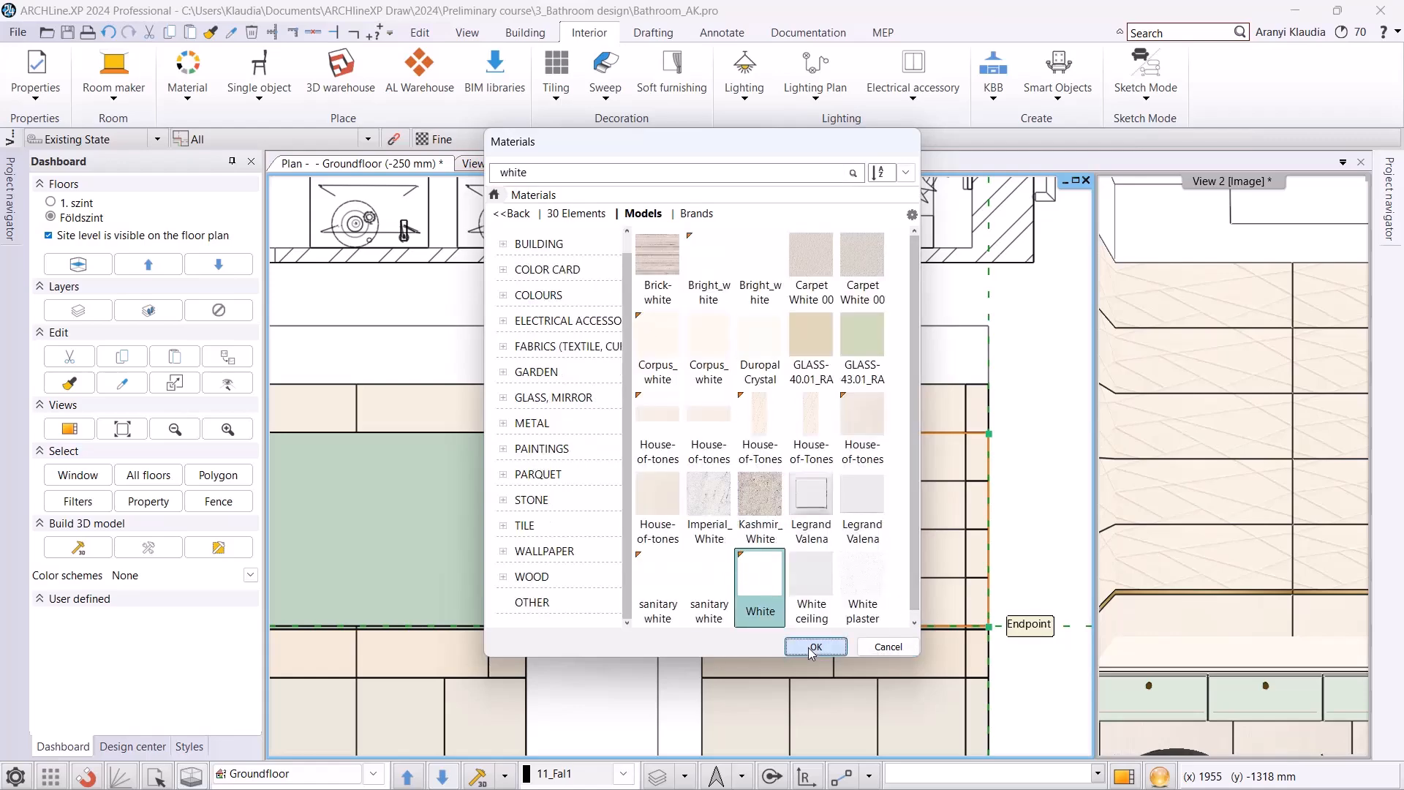
Tile the new area with a single Mirror 03 tile 1960 mm wide and 1320 mm high, placed unrotated from its lower-left corner.
click(330, 79)
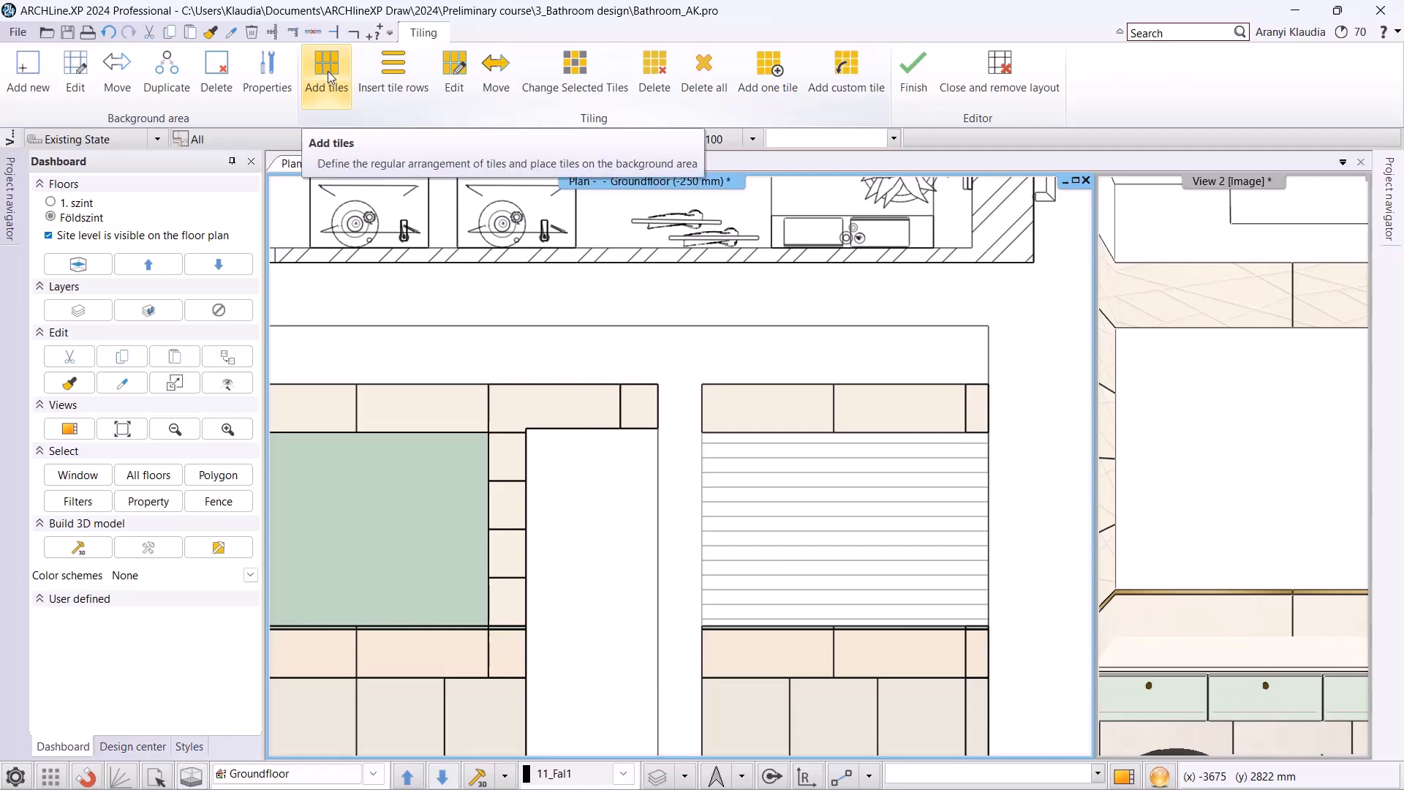
click(842, 520)
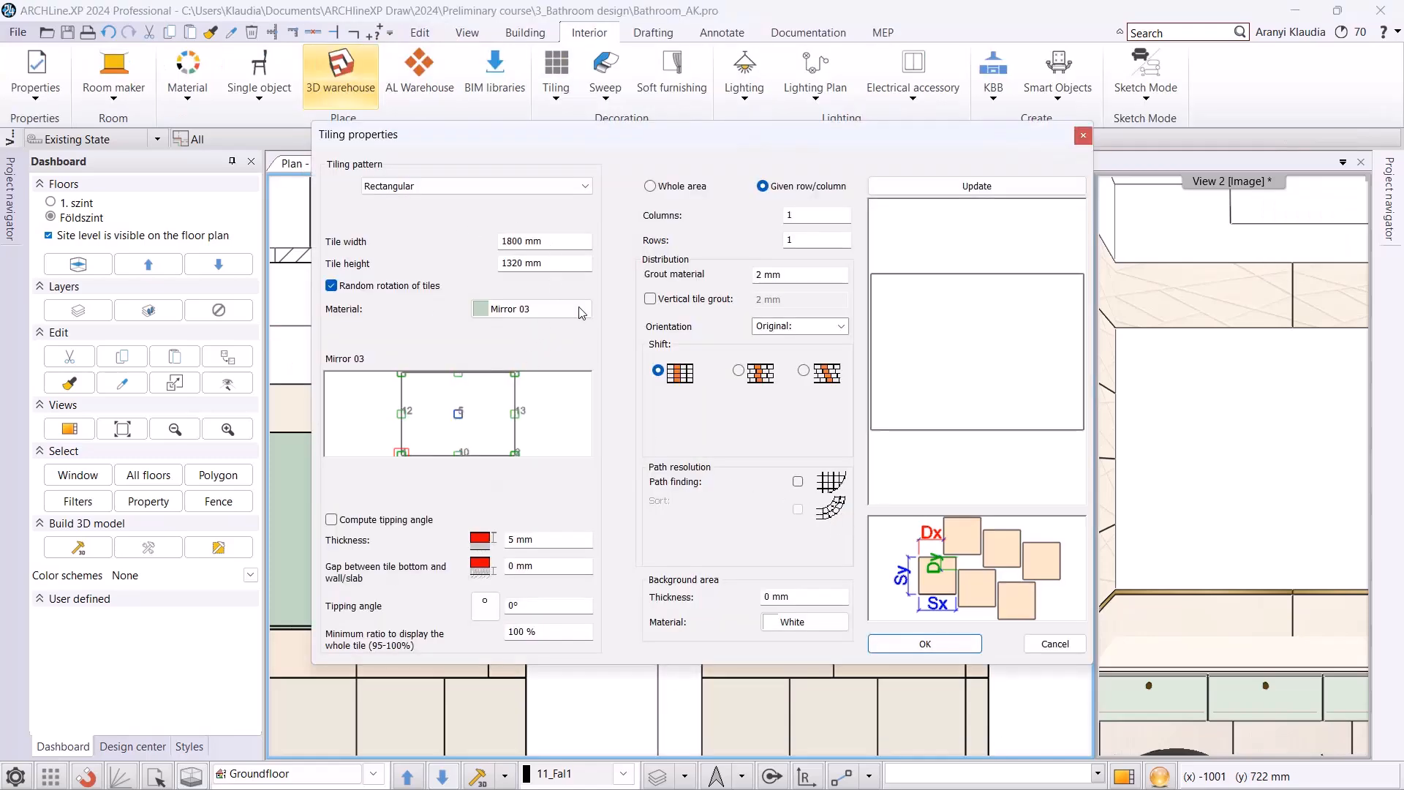
drag(568, 243, 487, 236)
click(1052, 187)
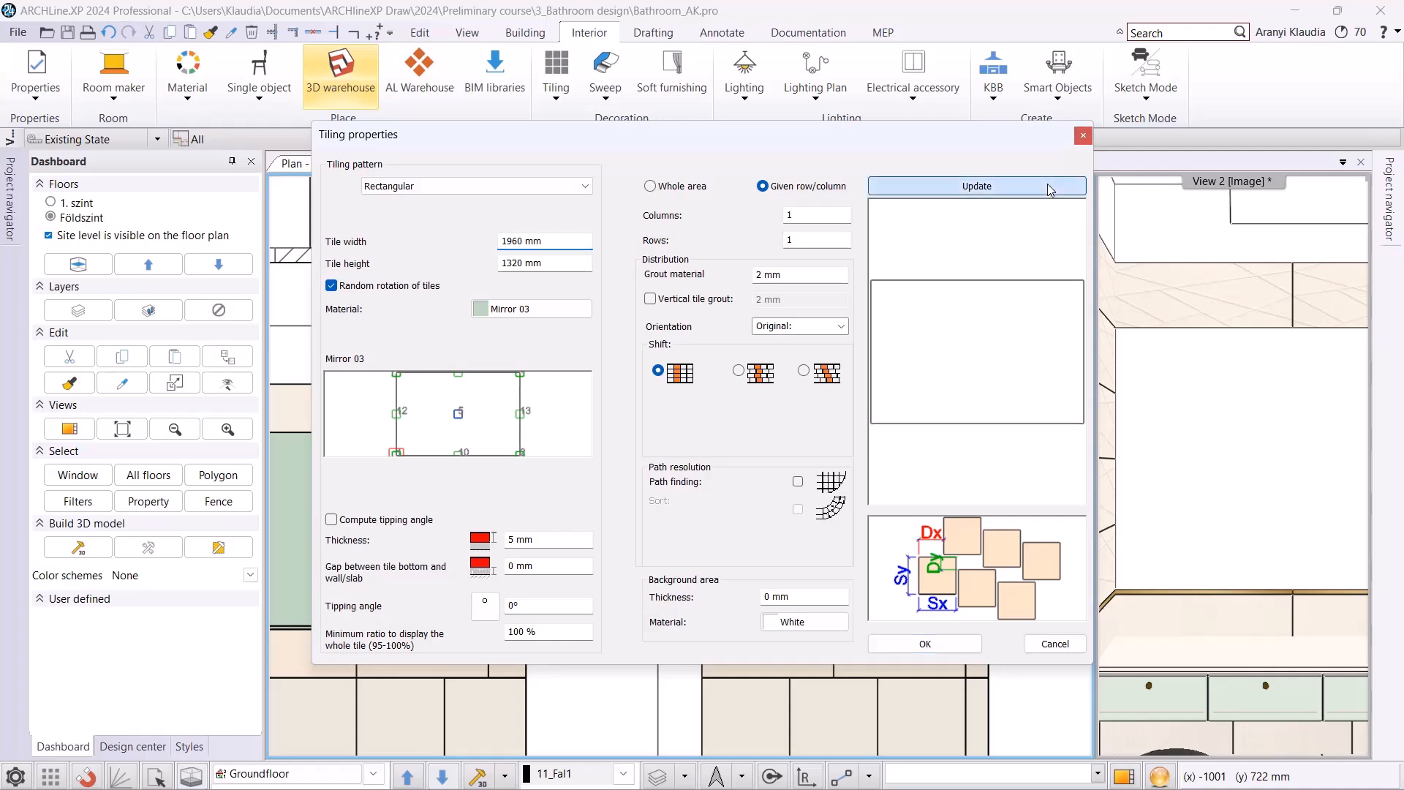
click(921, 644)
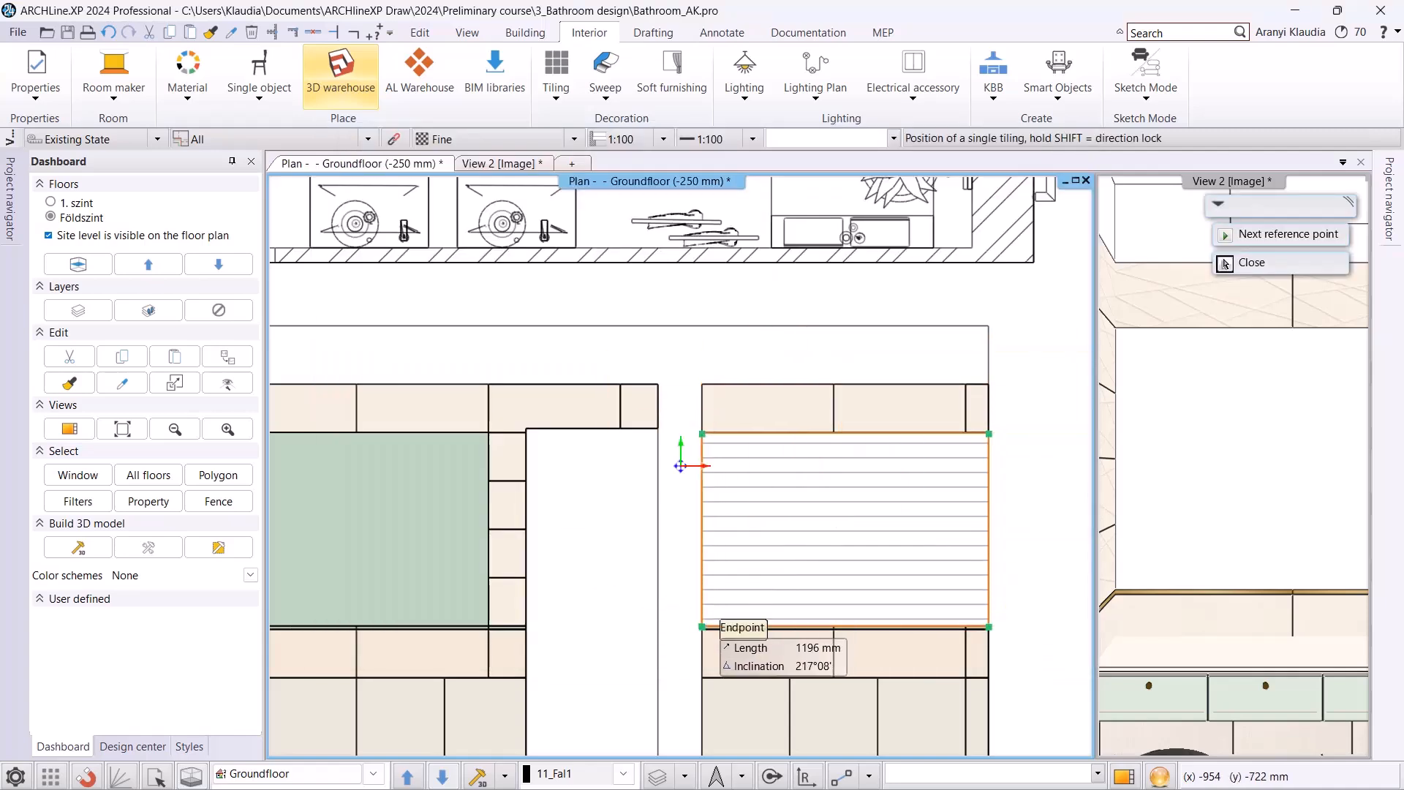
click(703, 626)
key(Return)
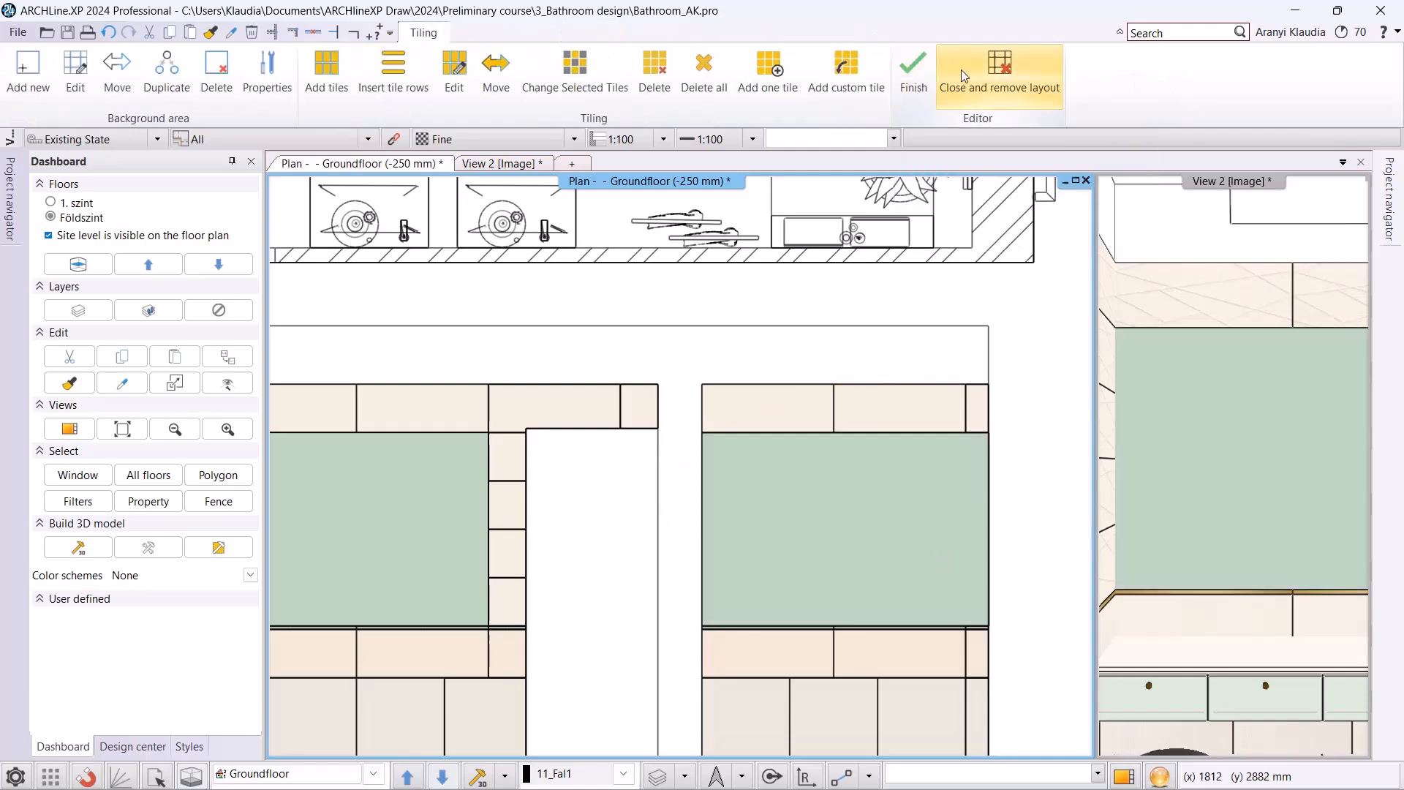
Close the tiling editor, removing the layout from the plan, and select another view to display instead of View 2.
click(988, 72)
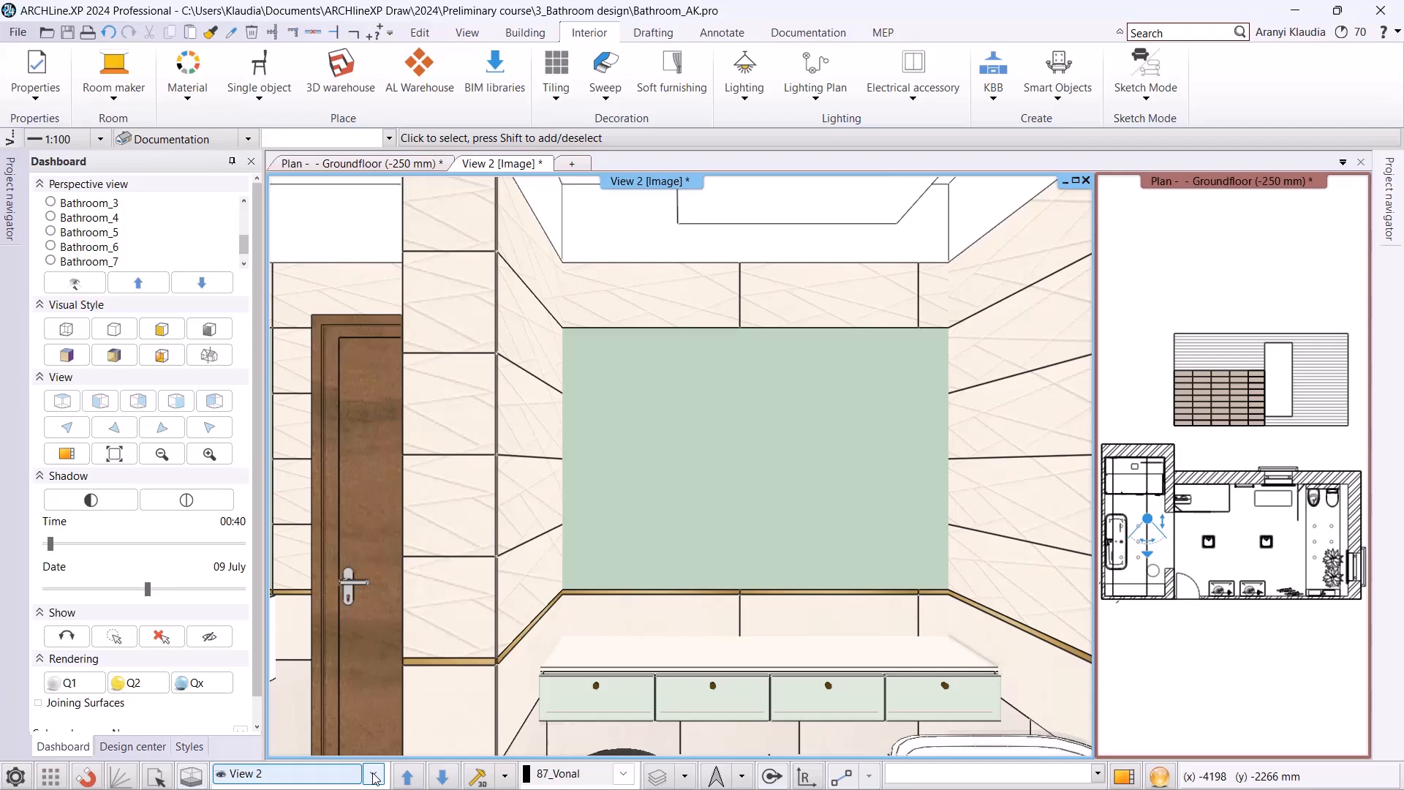
click(373, 773)
click(334, 694)
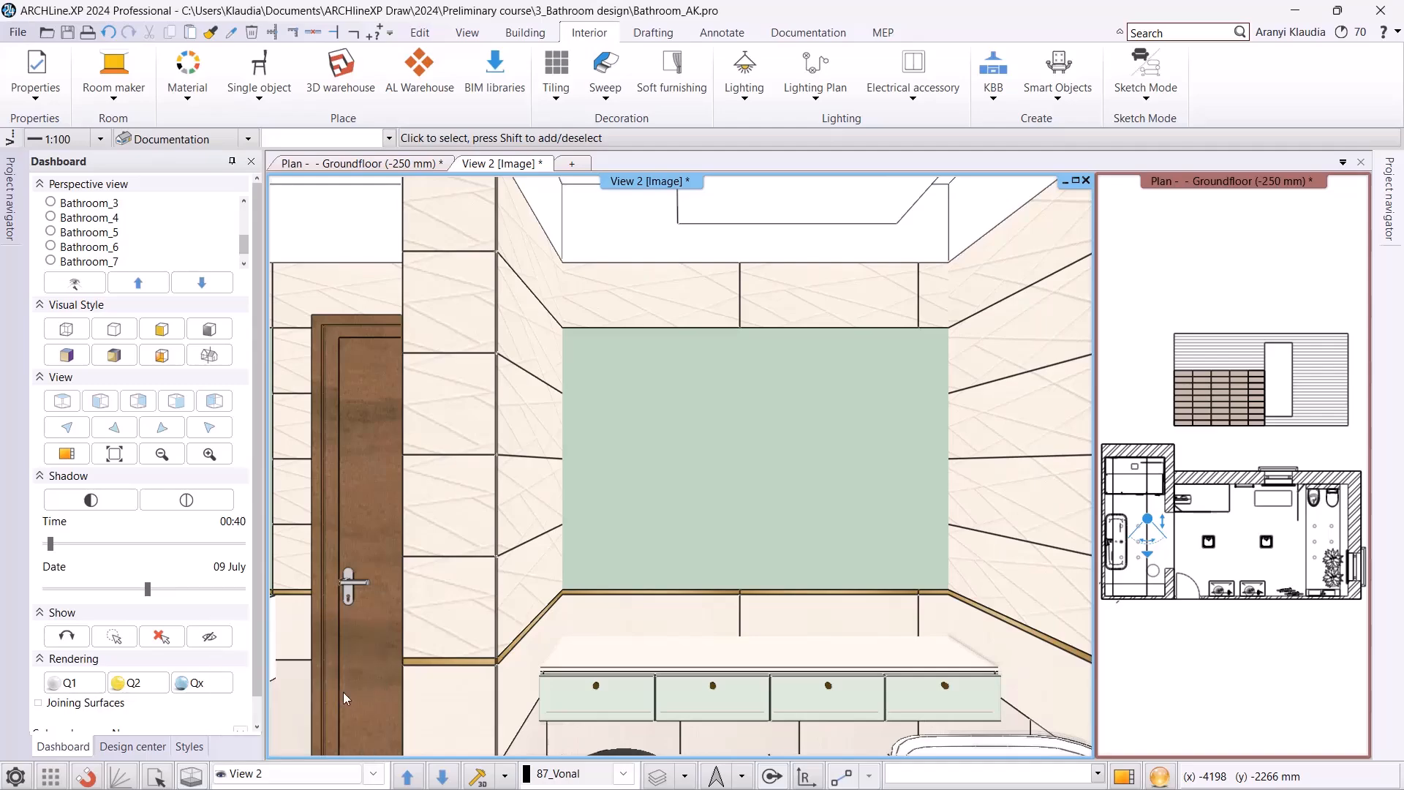
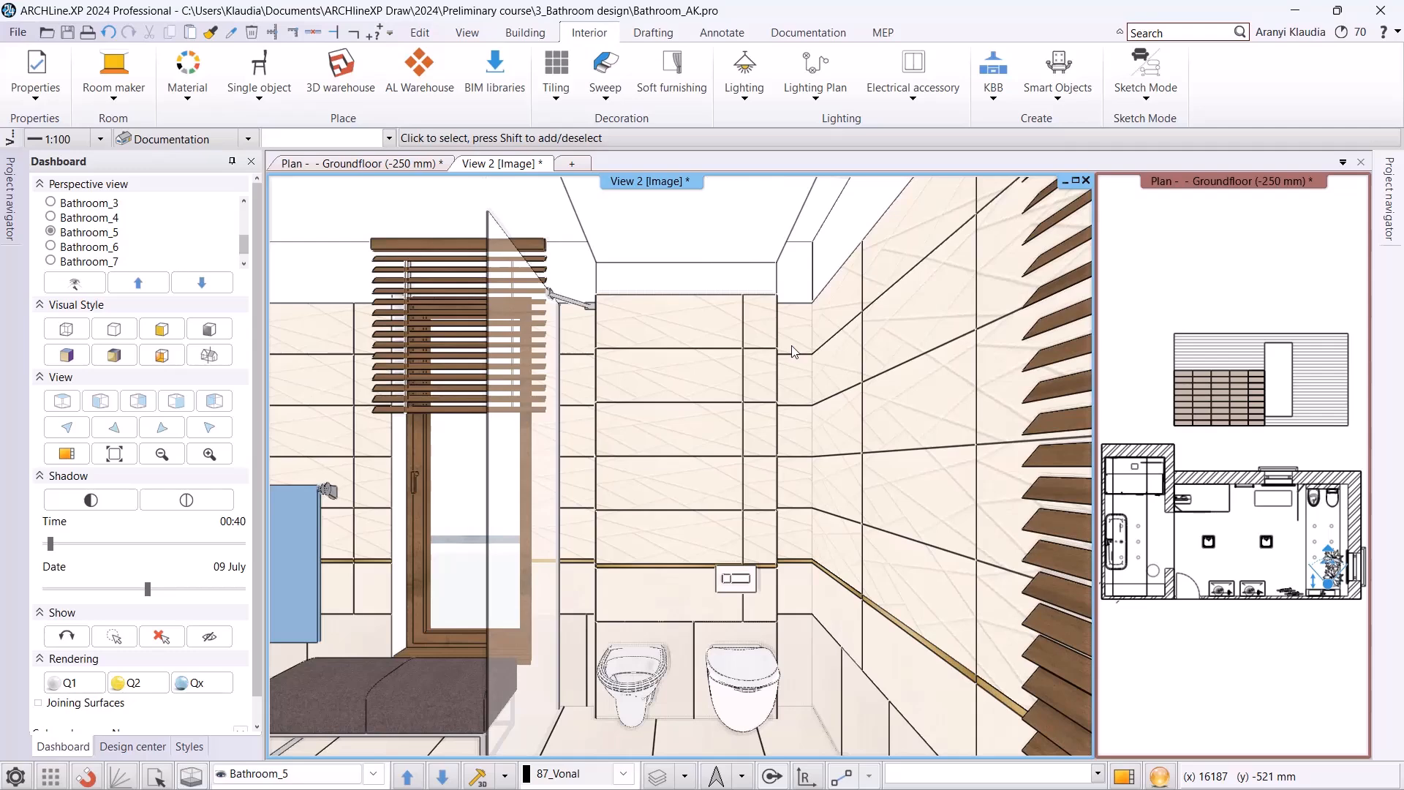
Place the tiling layout of the window wall behind the toilets above the floor plan and finish editing, keeping the layout.
right_click(795, 352)
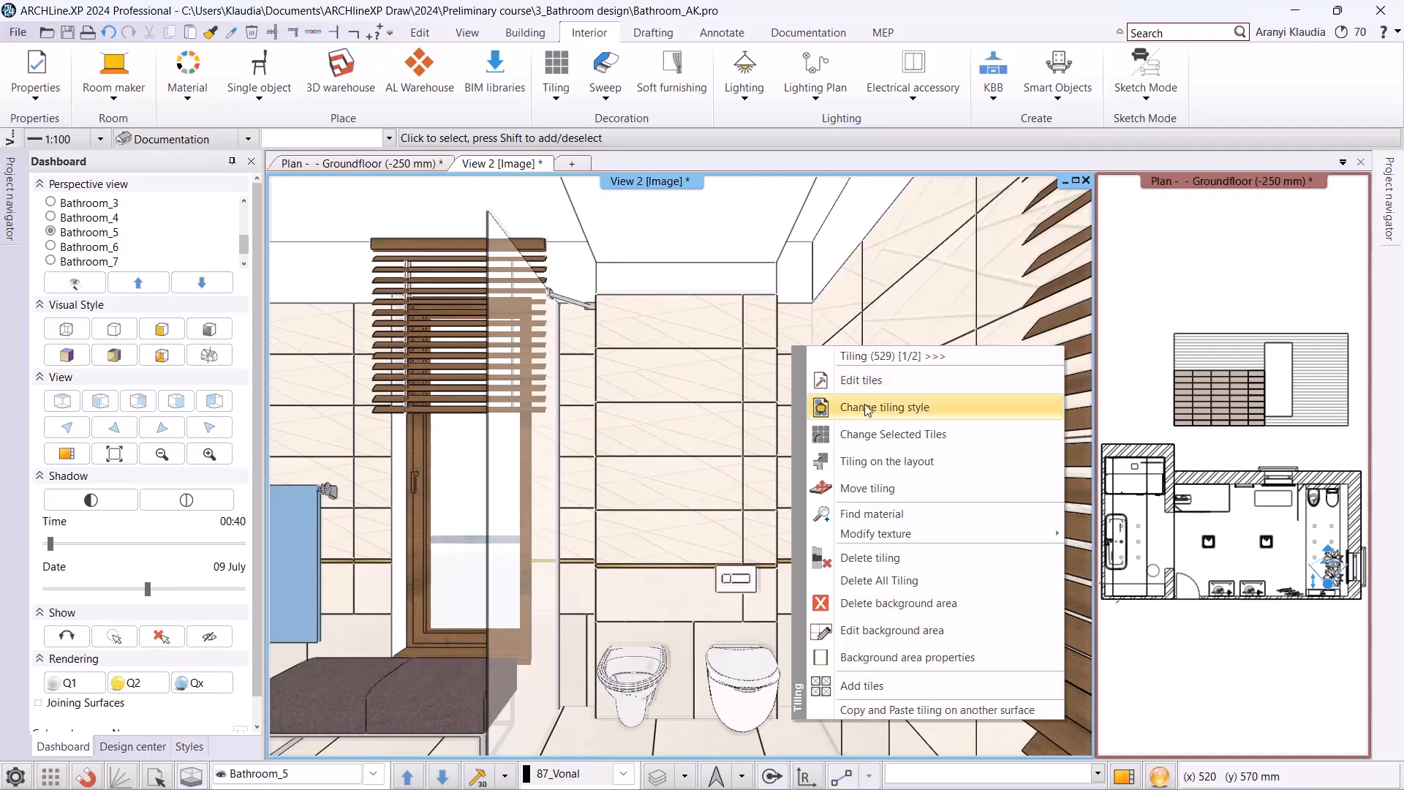
click(916, 472)
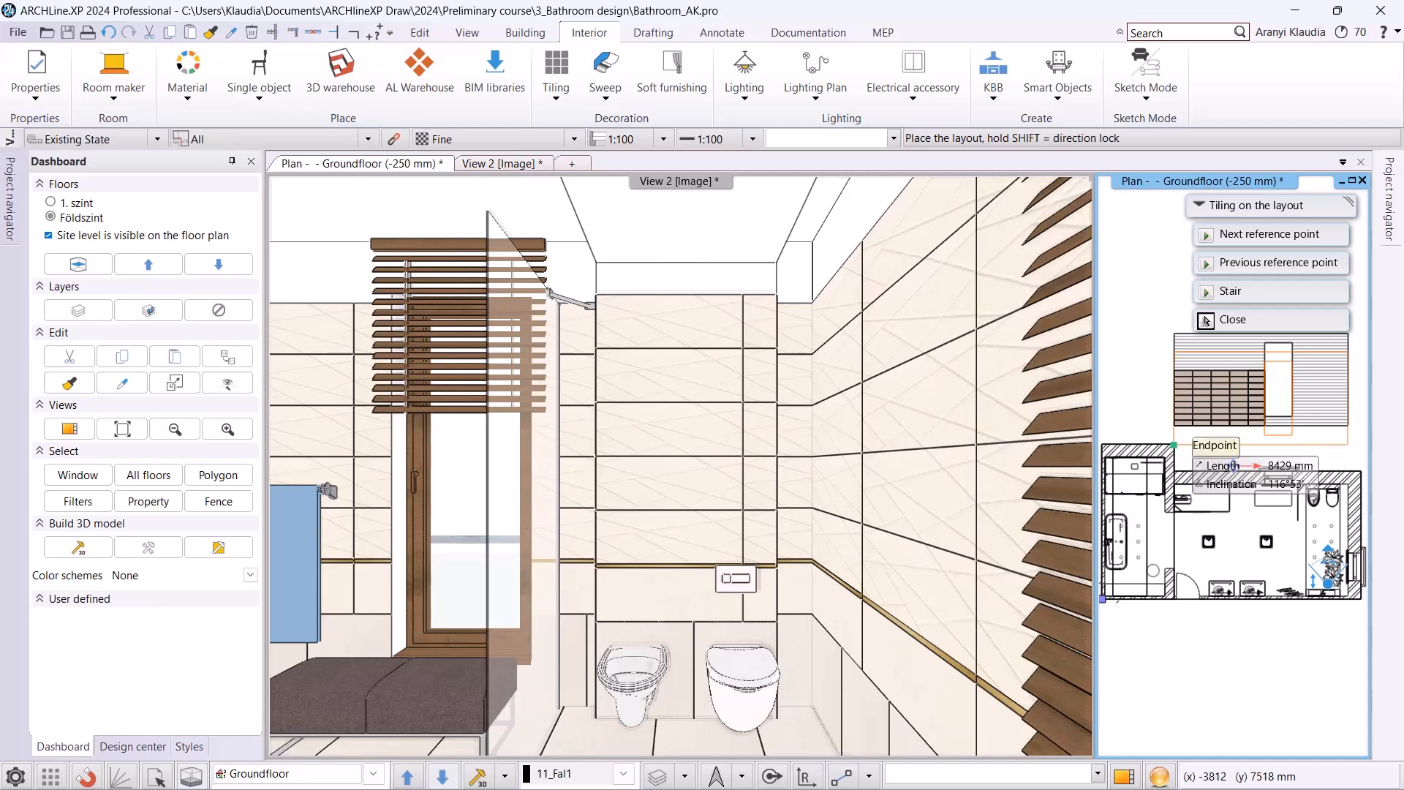
click(1173, 444)
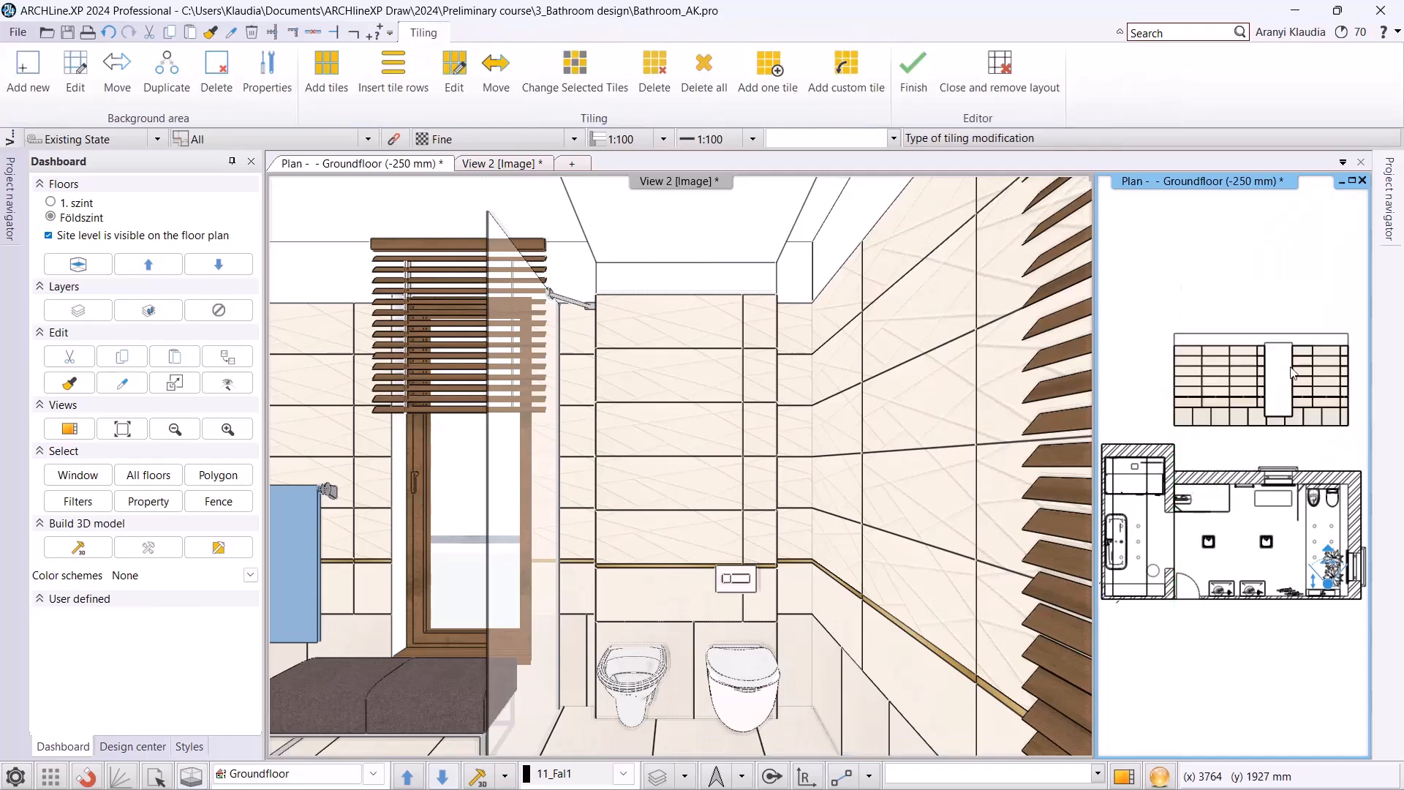
click(911, 77)
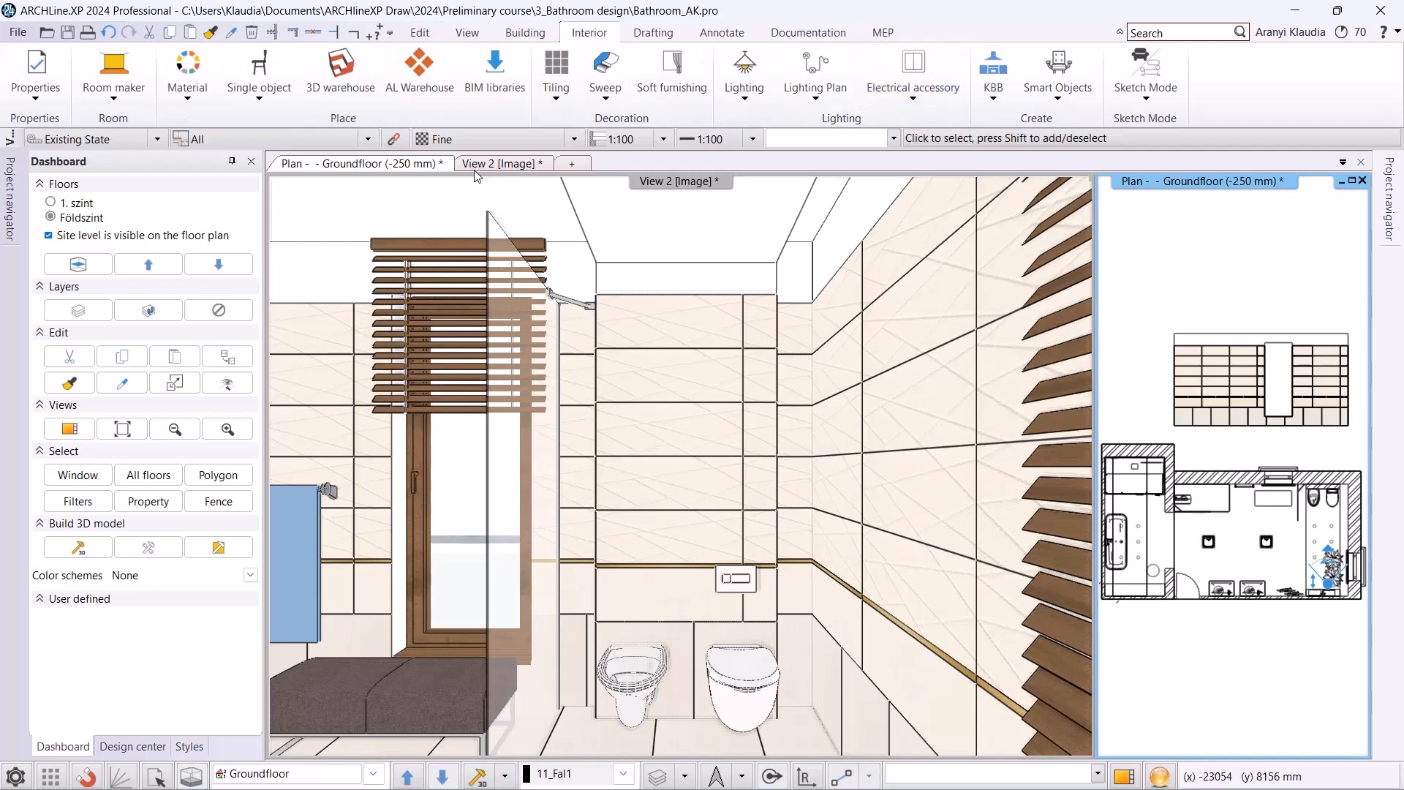
Draw two vertical polylines from both ends of the boxed-out wall behind the toilets up across the window wall's tiling layout.
click(1131, 773)
scroll(863, 438, up, 2)
middle_drag(862, 438, 805, 532)
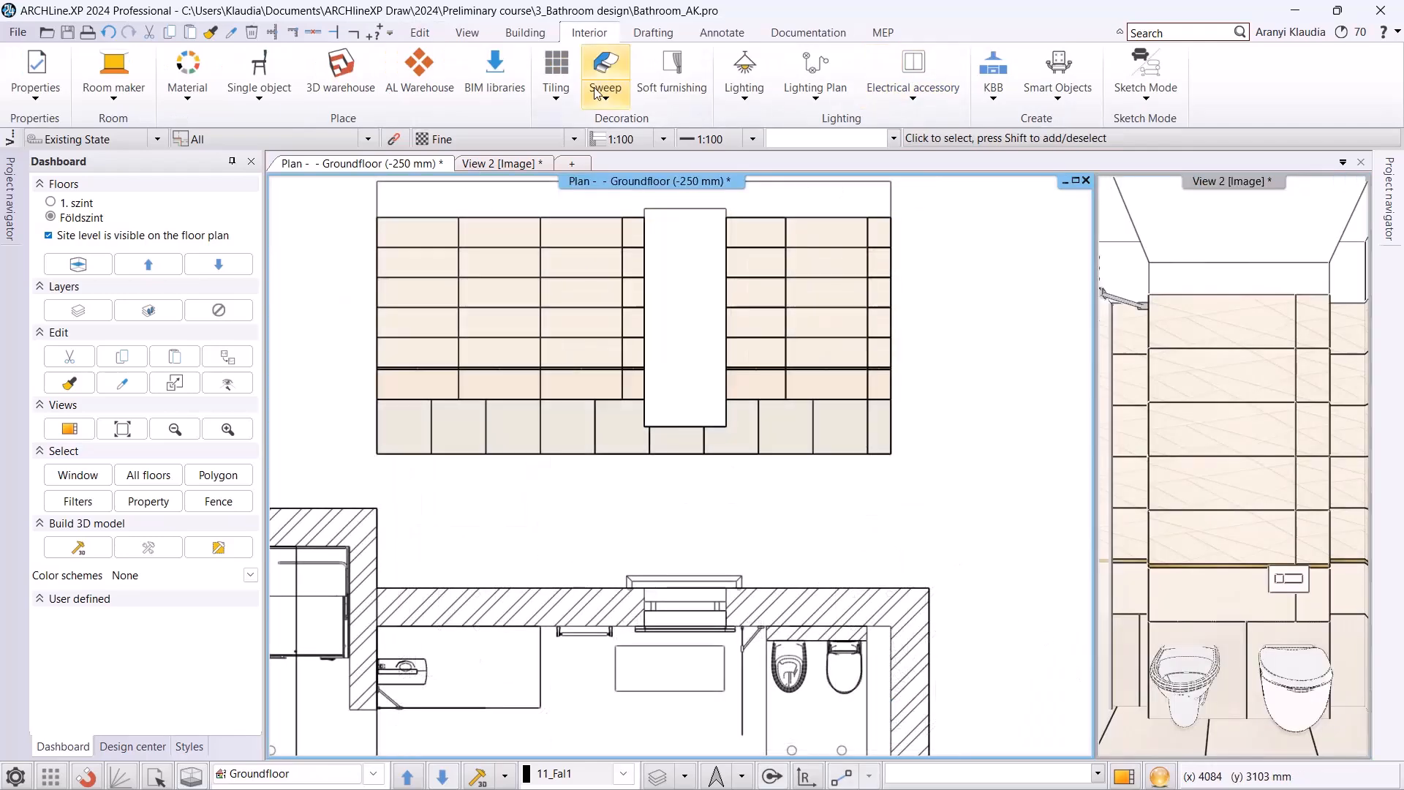
click(728, 37)
click(682, 34)
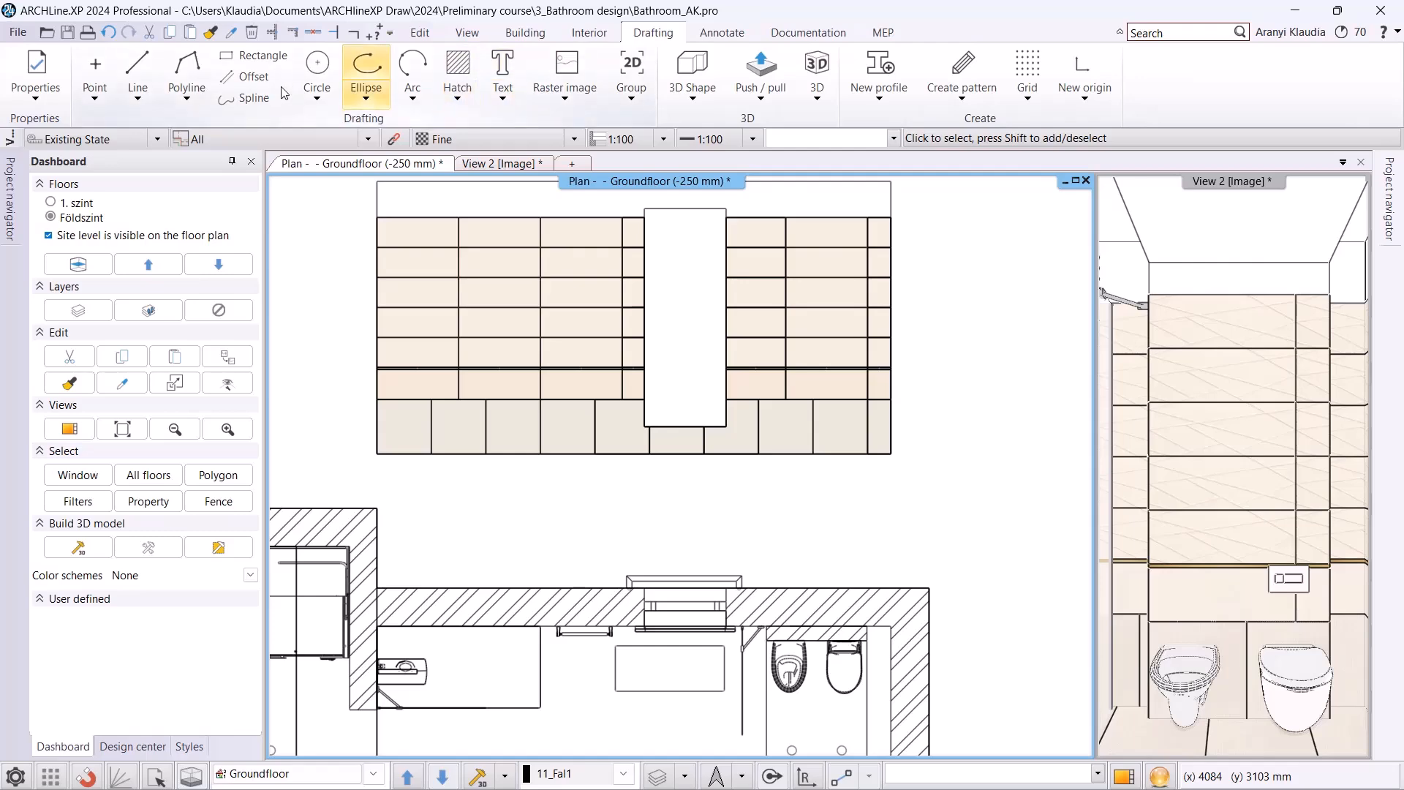
click(187, 73)
click(767, 628)
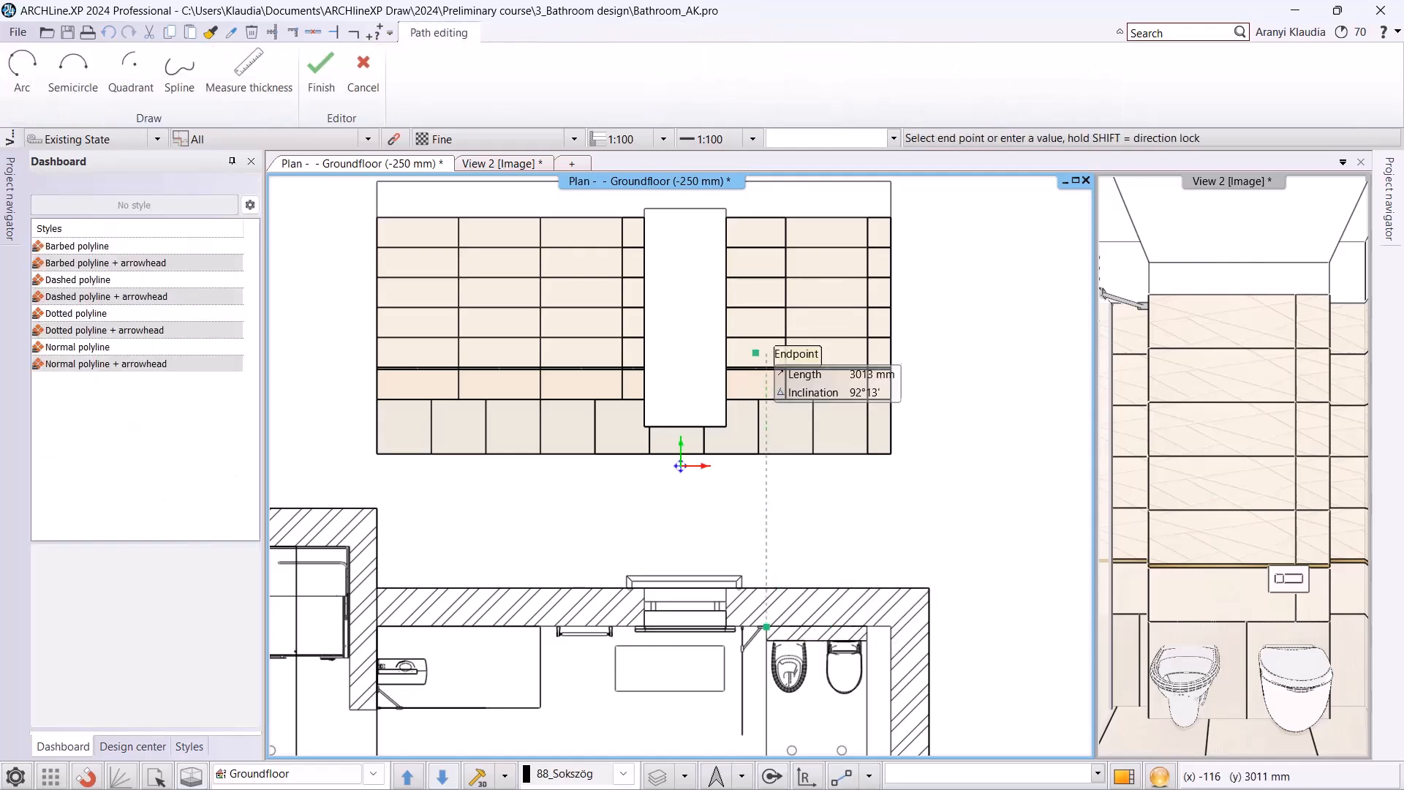
click(767, 200)
key(Return)
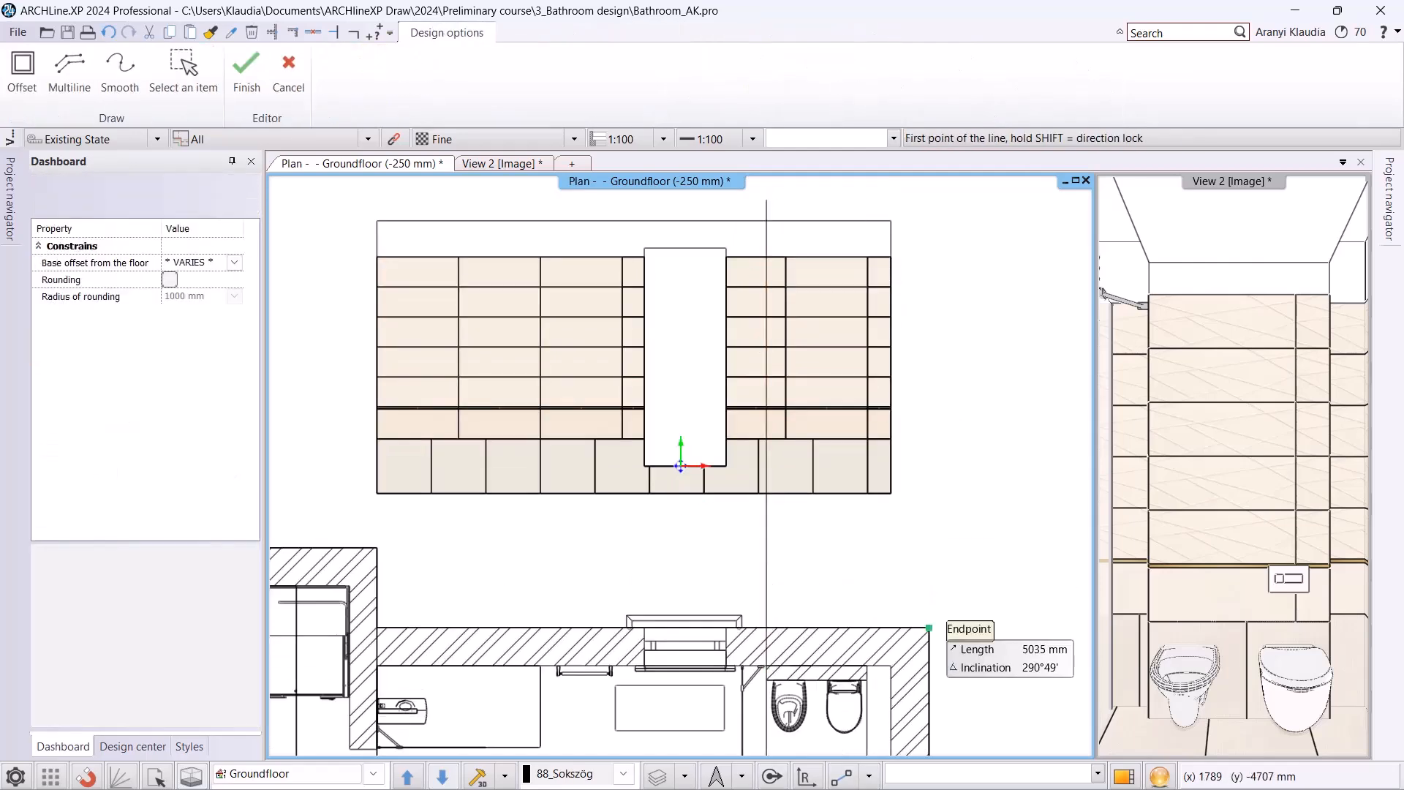
click(868, 666)
click(868, 196)
key(Return)
key(Return)
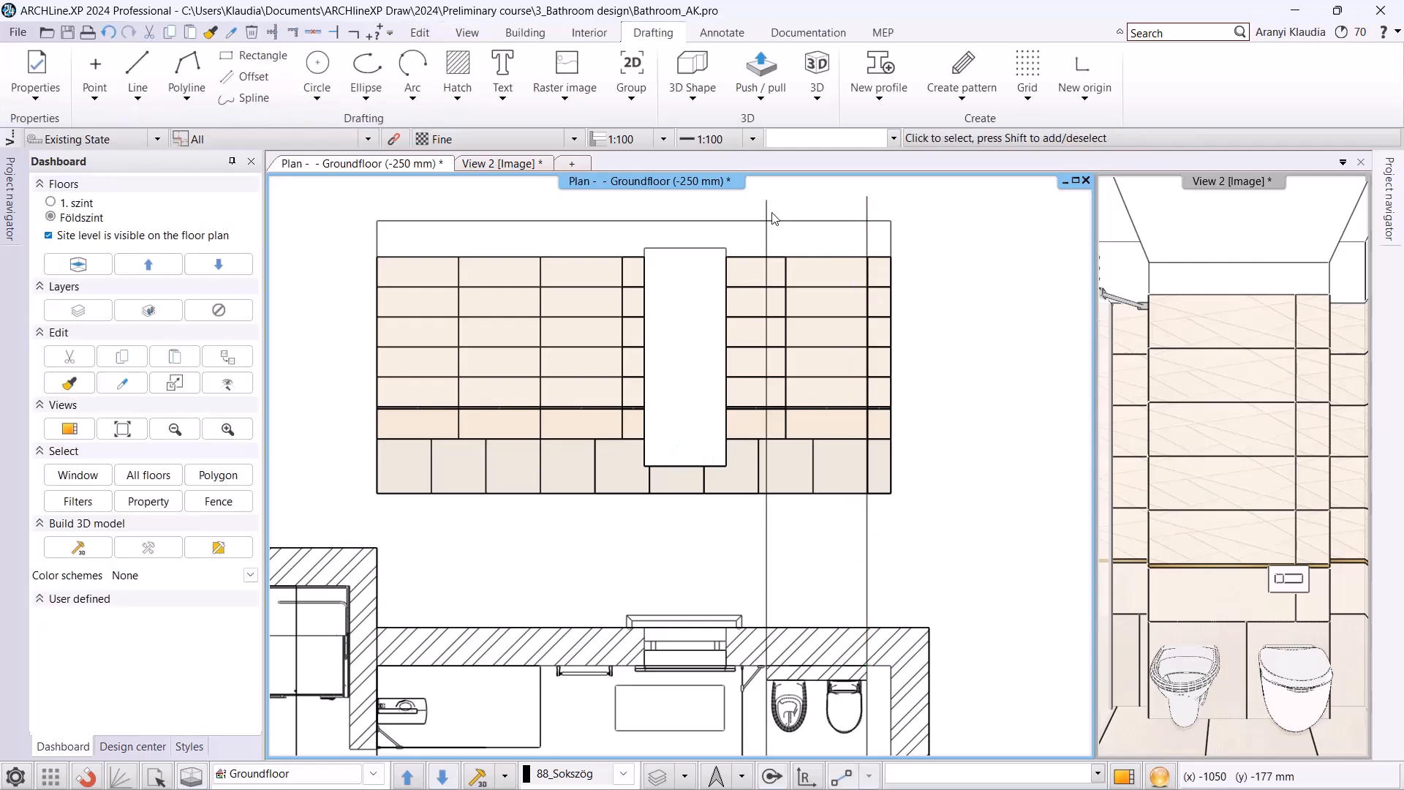
Set both vertical guide lines to the colour red (index 1) and a dotted line type.
click(766, 214)
shift+click(867, 211)
click(201, 281)
click(612, 307)
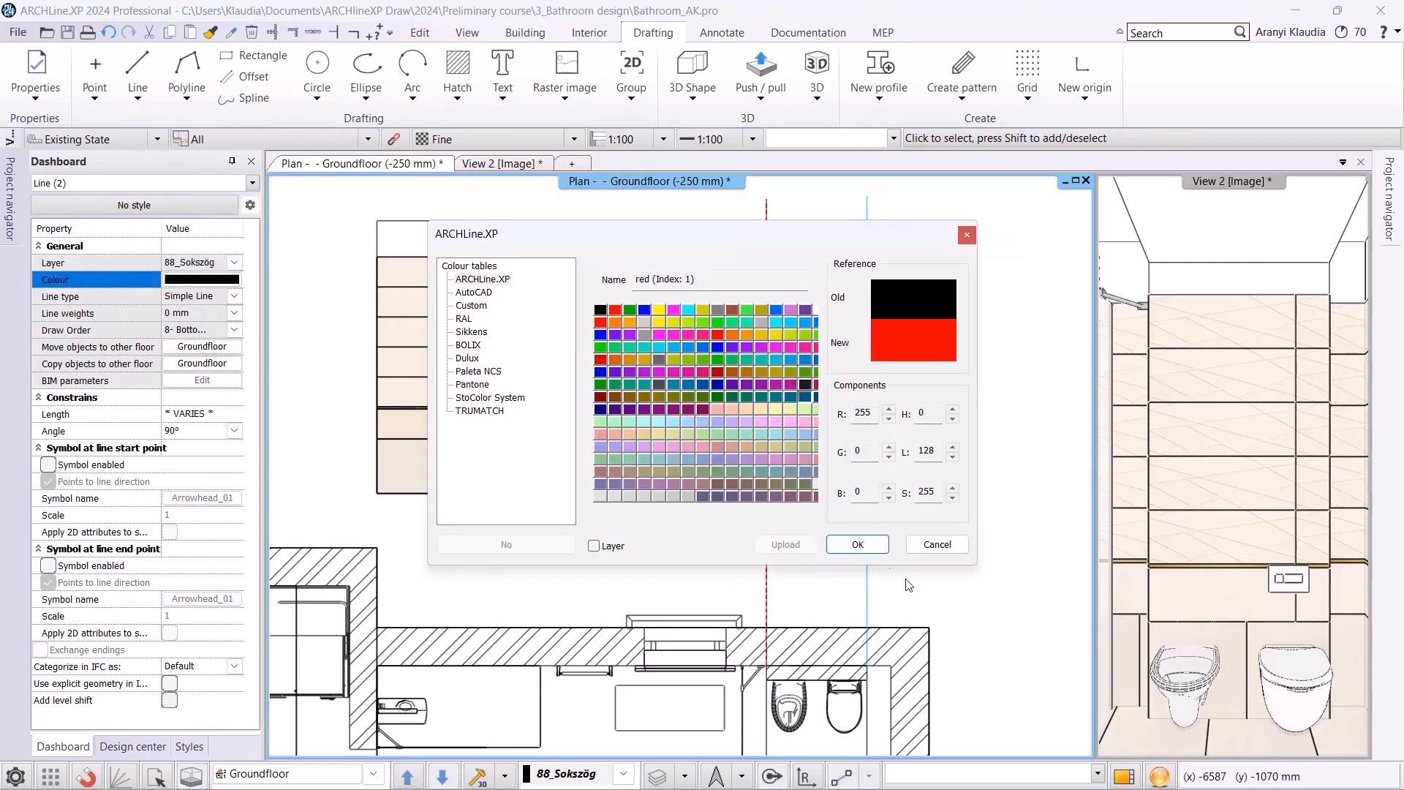
click(859, 545)
click(241, 304)
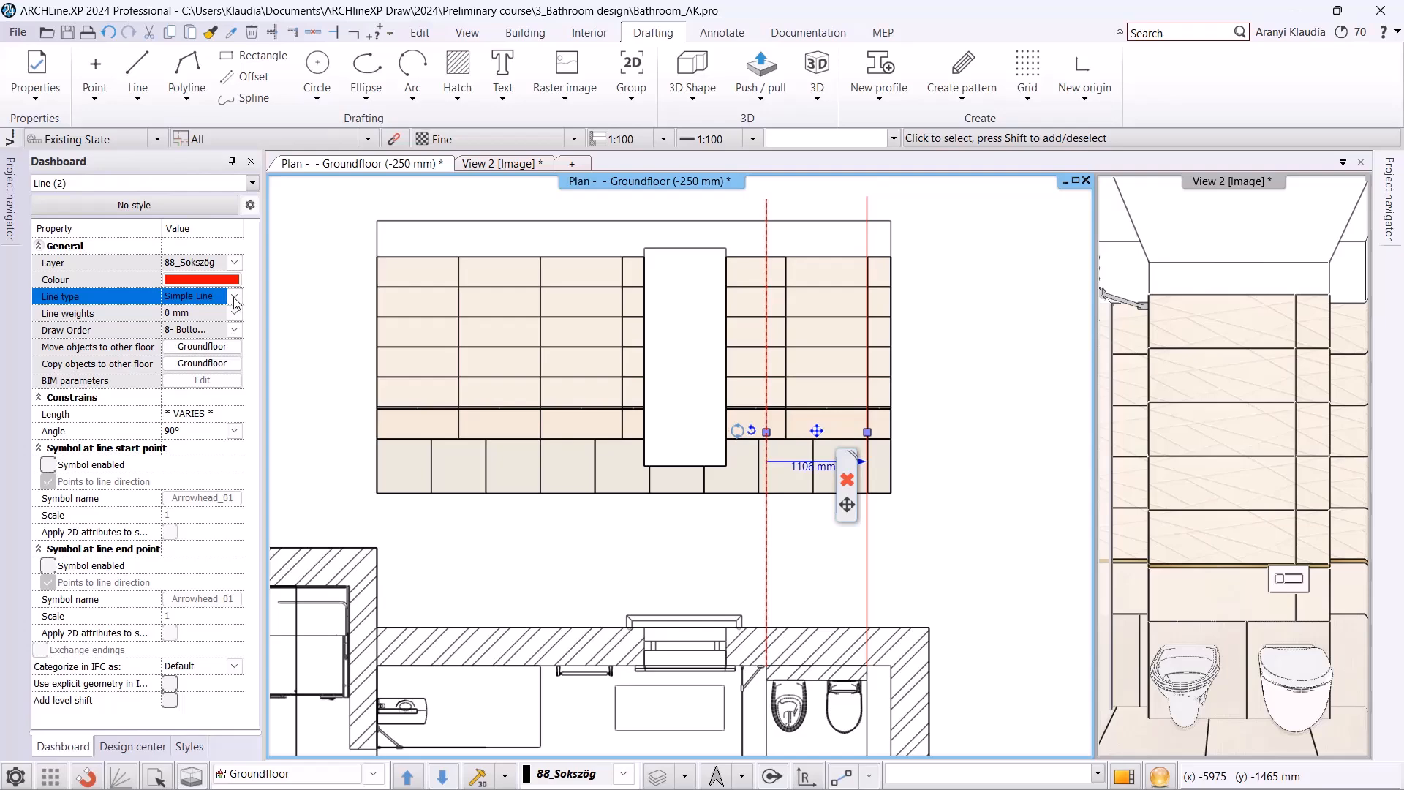
click(764, 233)
click(766, 629)
click(928, 505)
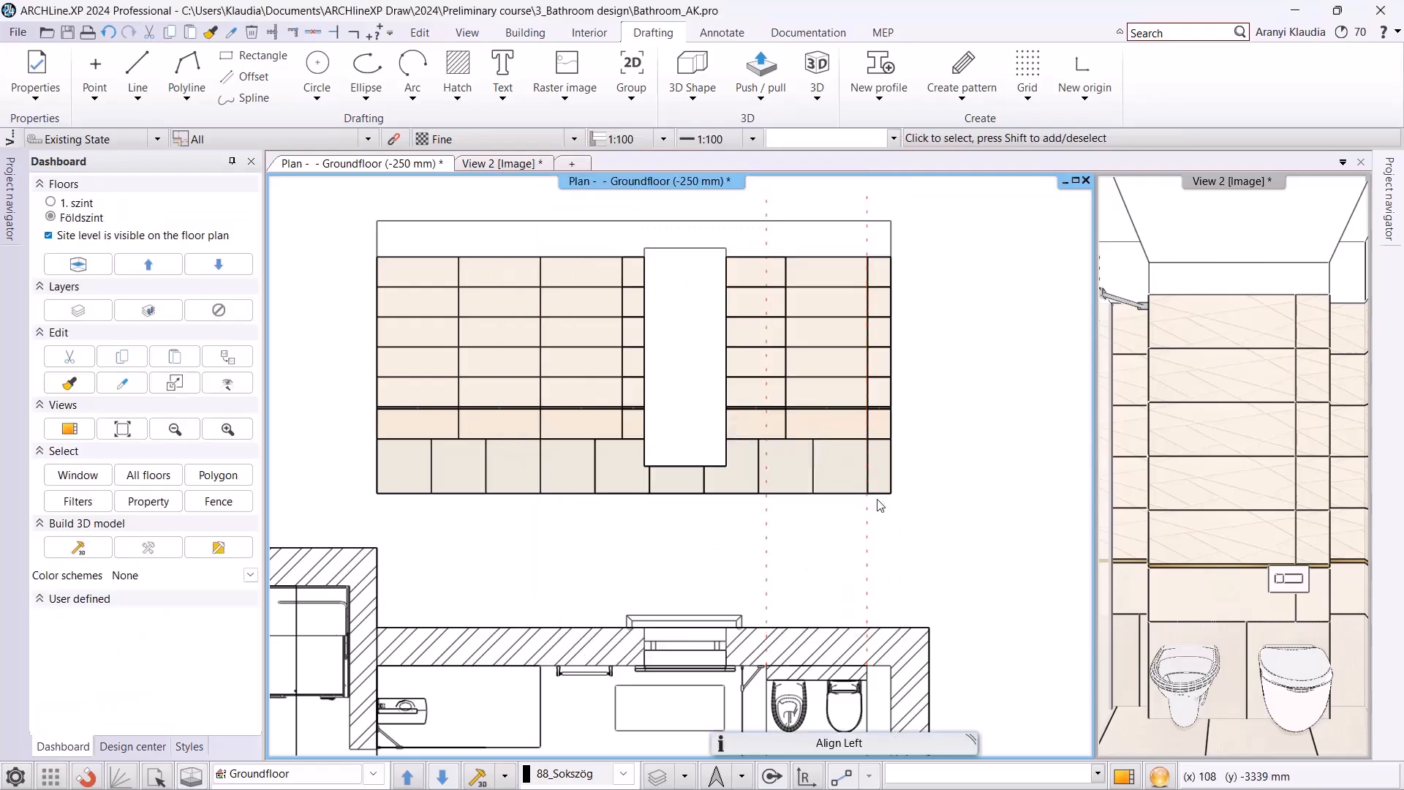
Delete the column of wide tiles, its trim strip and the base tile beside the right guide line, then finish, keeping the layout.
scroll(822, 358, up, 1)
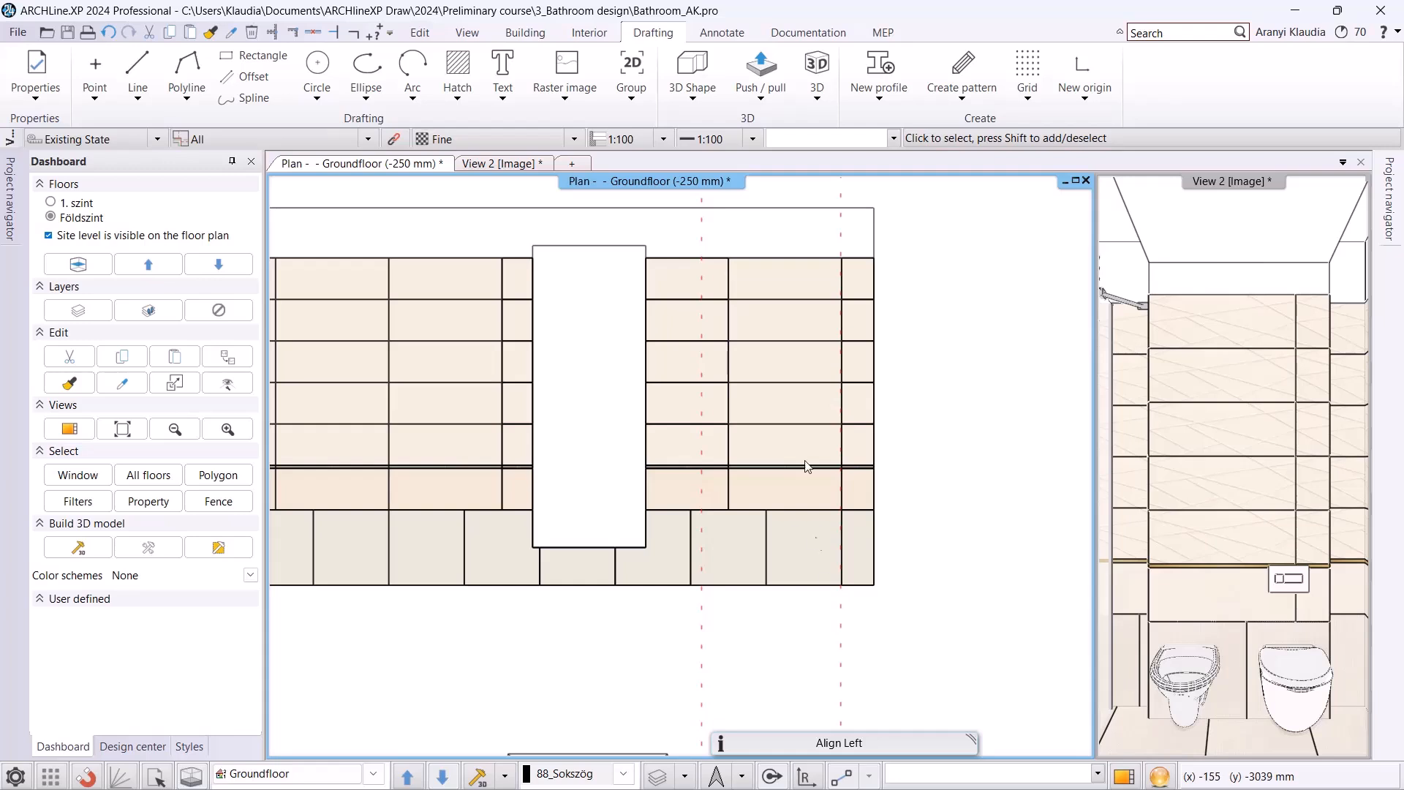
click(776, 304)
right_click(775, 305)
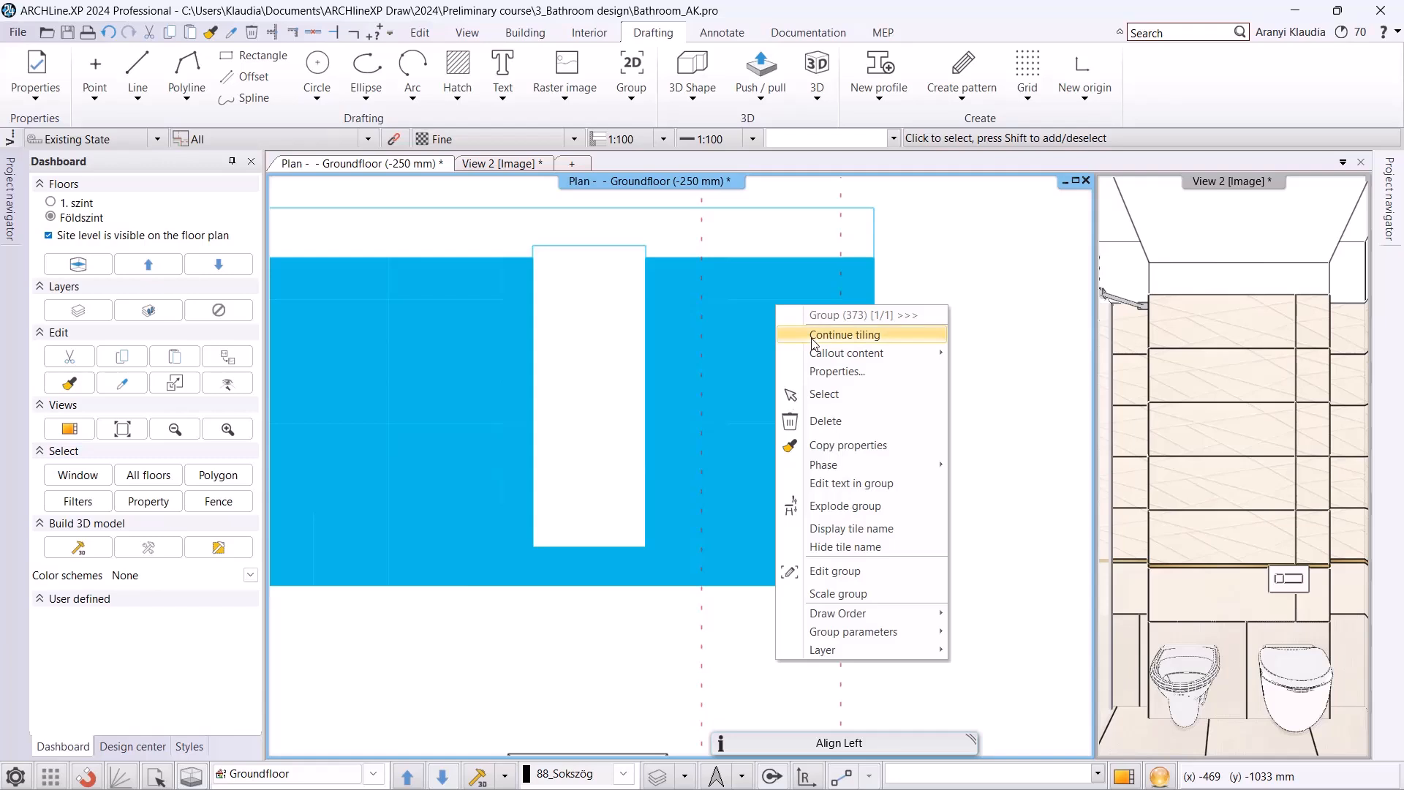
click(810, 338)
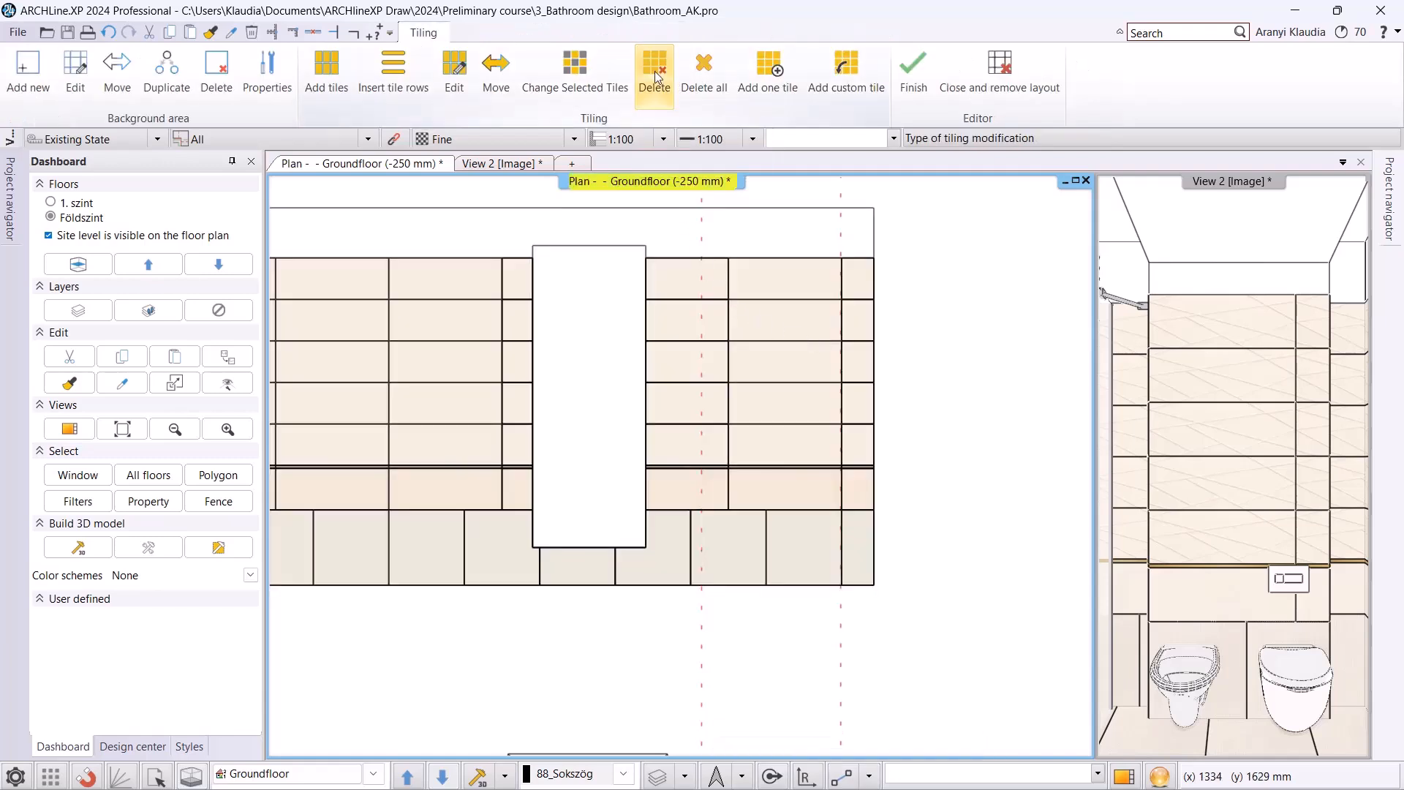
click(653, 80)
drag(778, 276, 772, 442)
scroll(706, 476, up, 5)
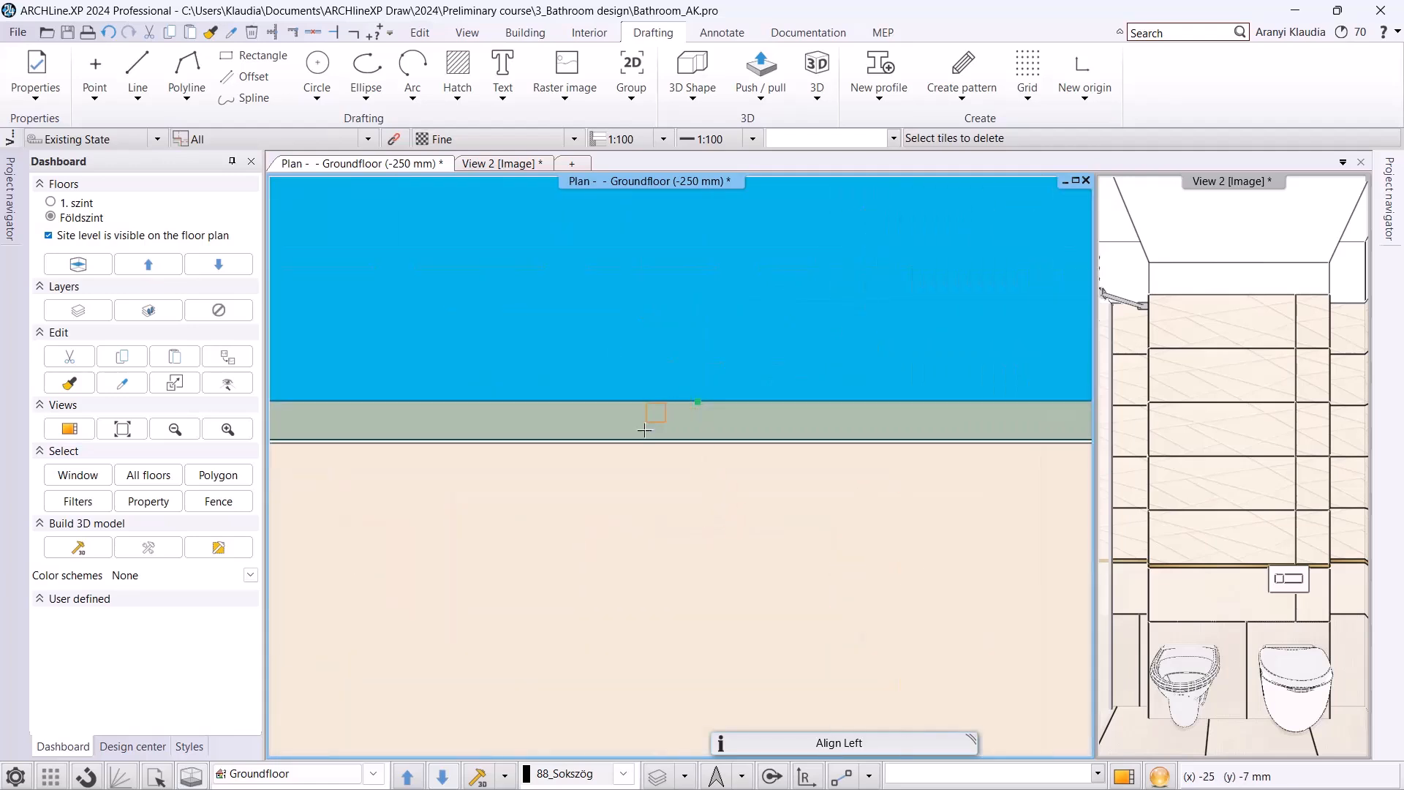
scroll(634, 483, down, 5)
click(626, 495)
click(680, 573)
key(Return)
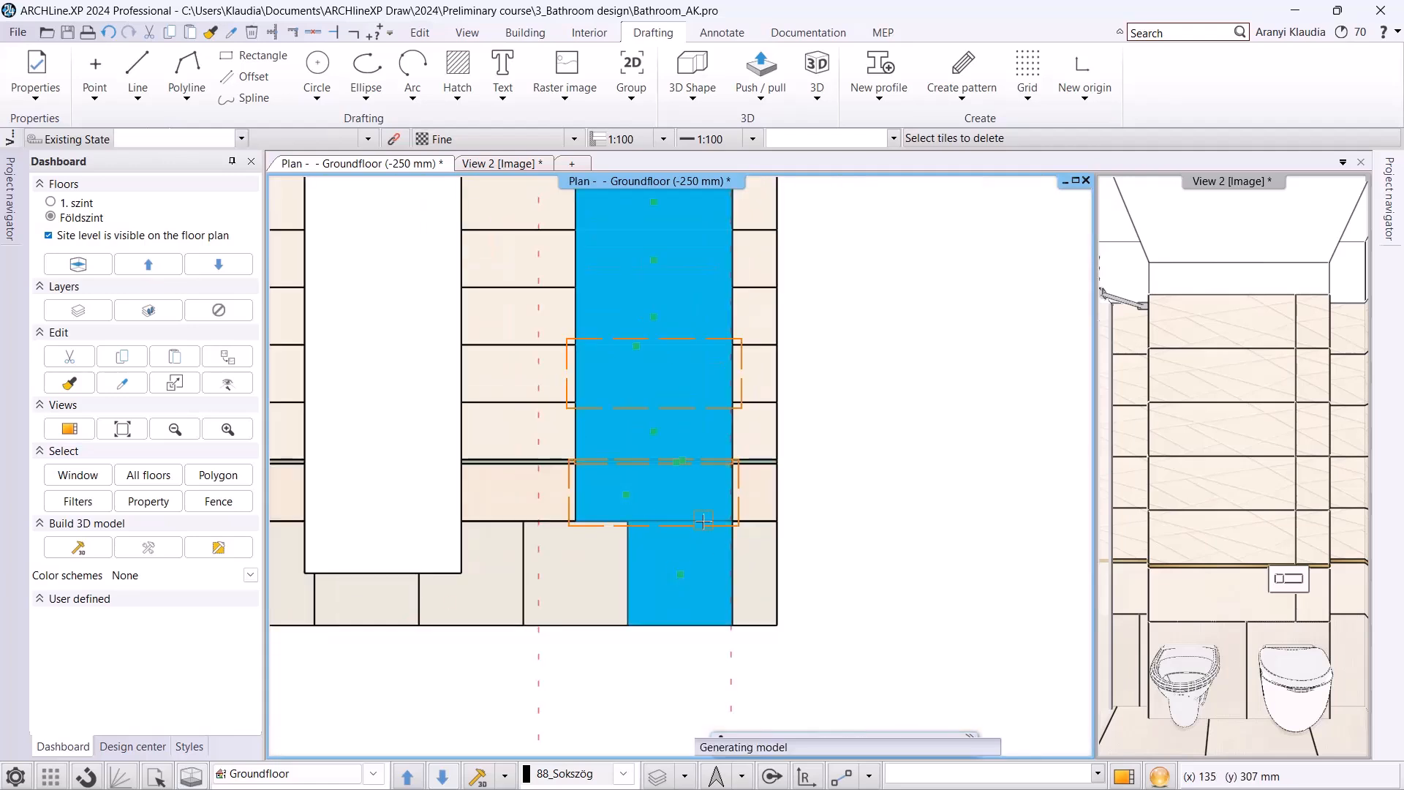
scroll(703, 521, down, 4)
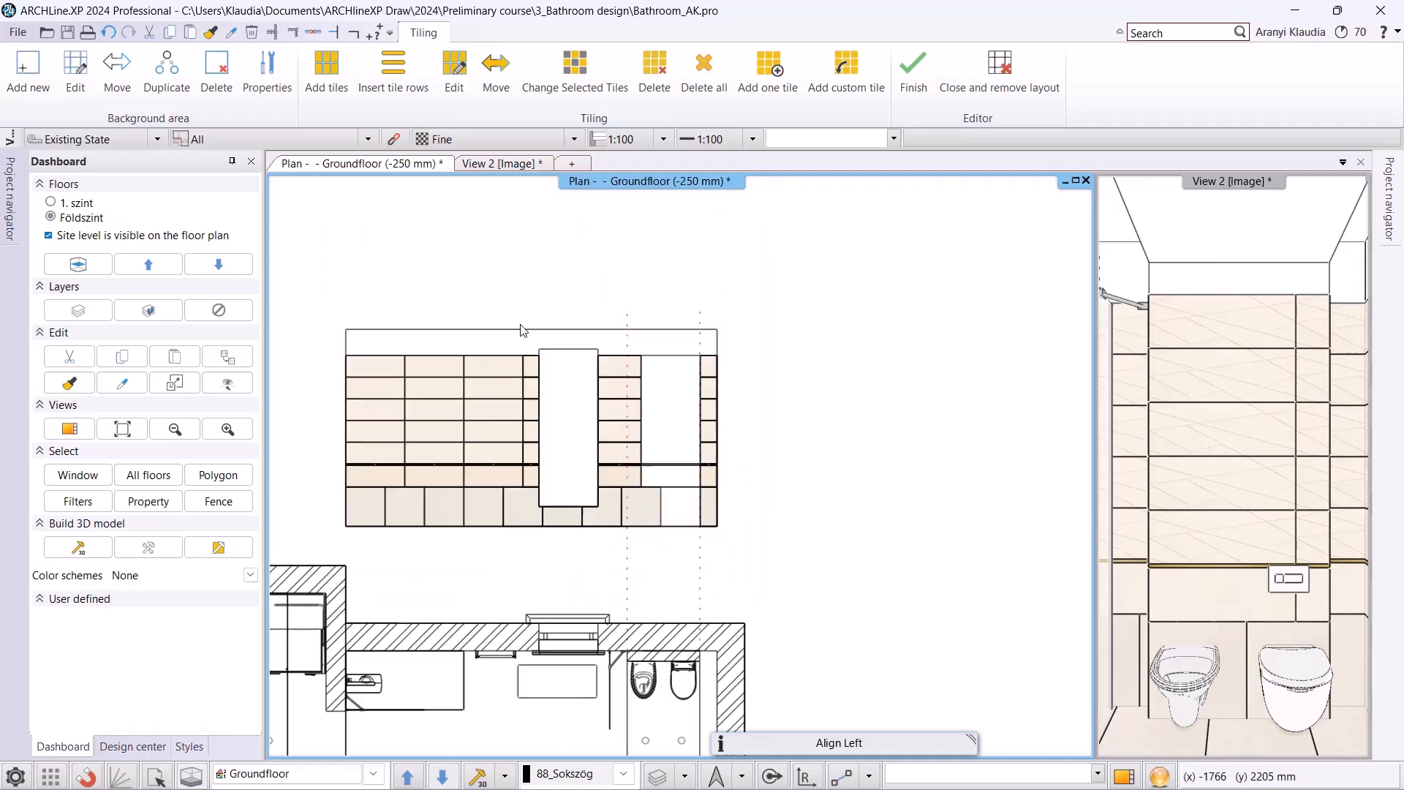
click(915, 71)
scroll(782, 455, down, 2)
middle_drag(782, 455, 864, 294)
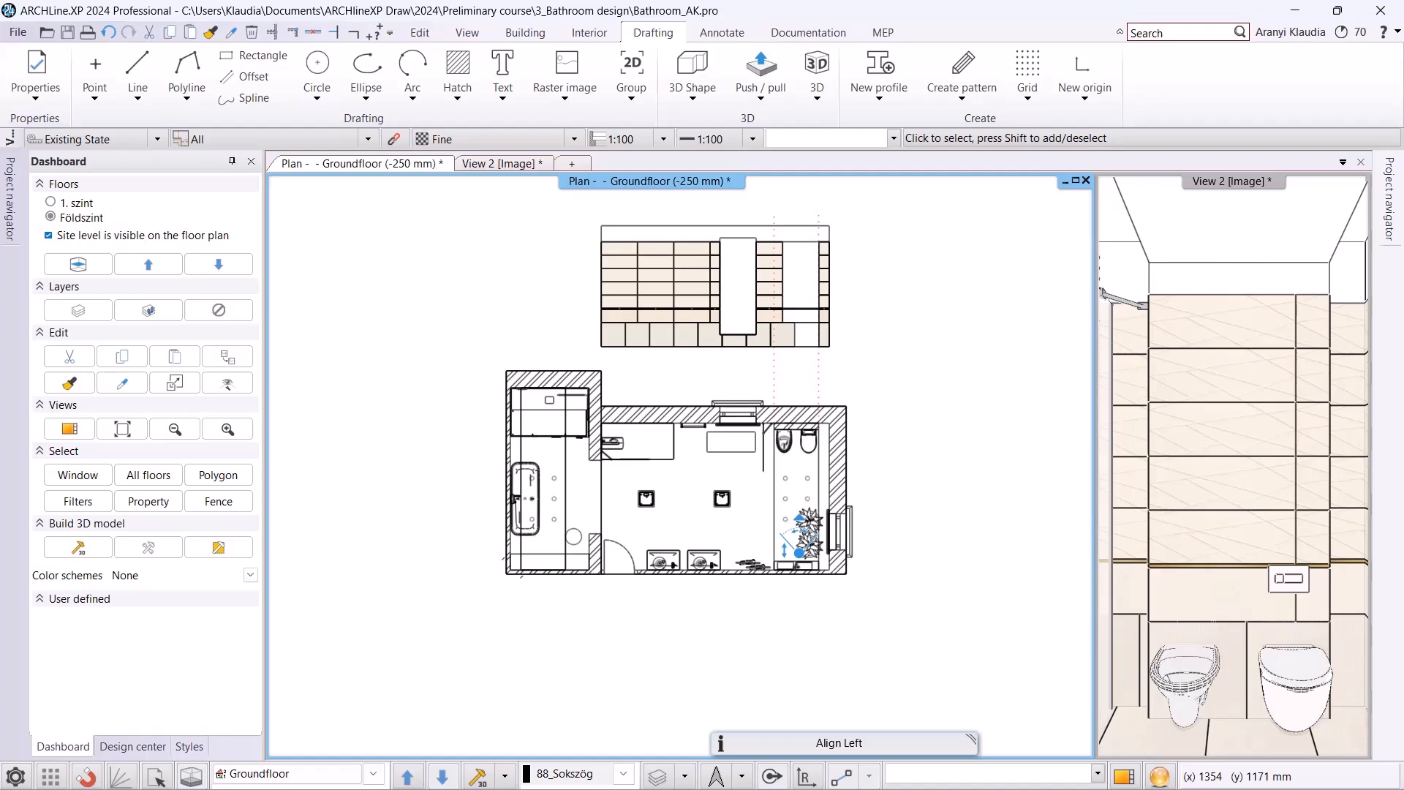
click(589, 32)
click(556, 77)
click(597, 207)
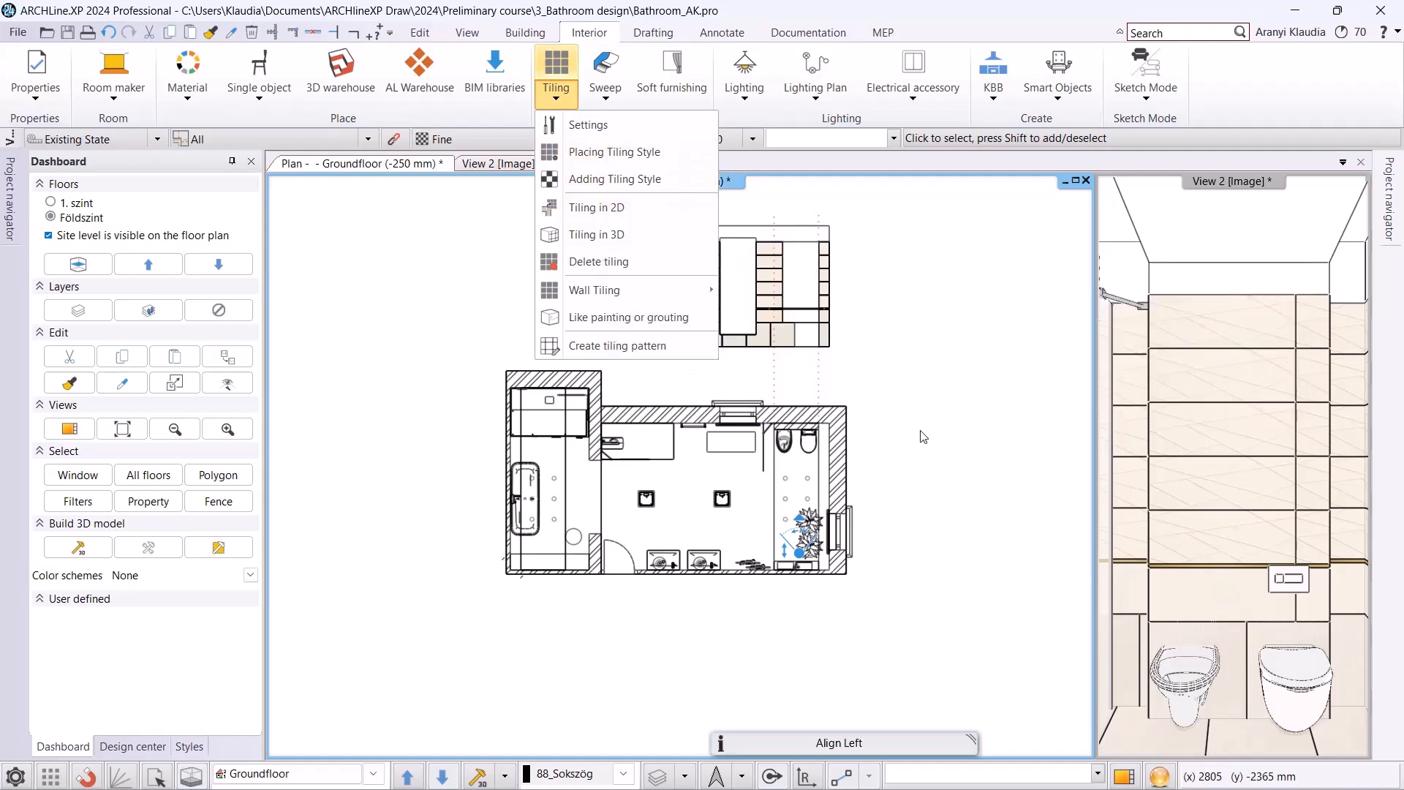
Lay out the tiling of the washbasin wall's side below the floor plan and finish editing, keeping the layout.
scroll(660, 479, up, 4)
scroll(661, 479, up, 1)
middle_drag(660, 479, 762, 574)
click(767, 568)
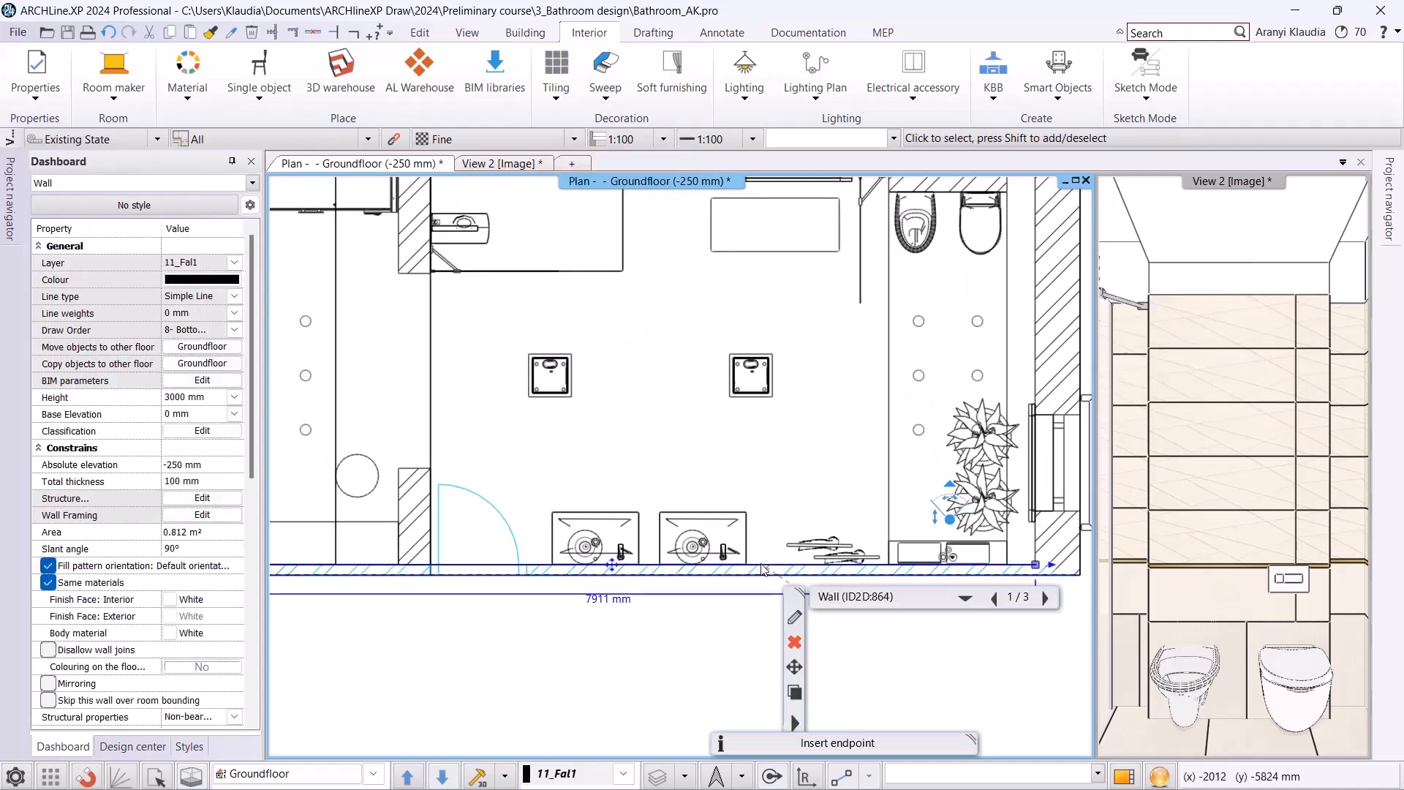
click(795, 721)
mouse_move(951, 548)
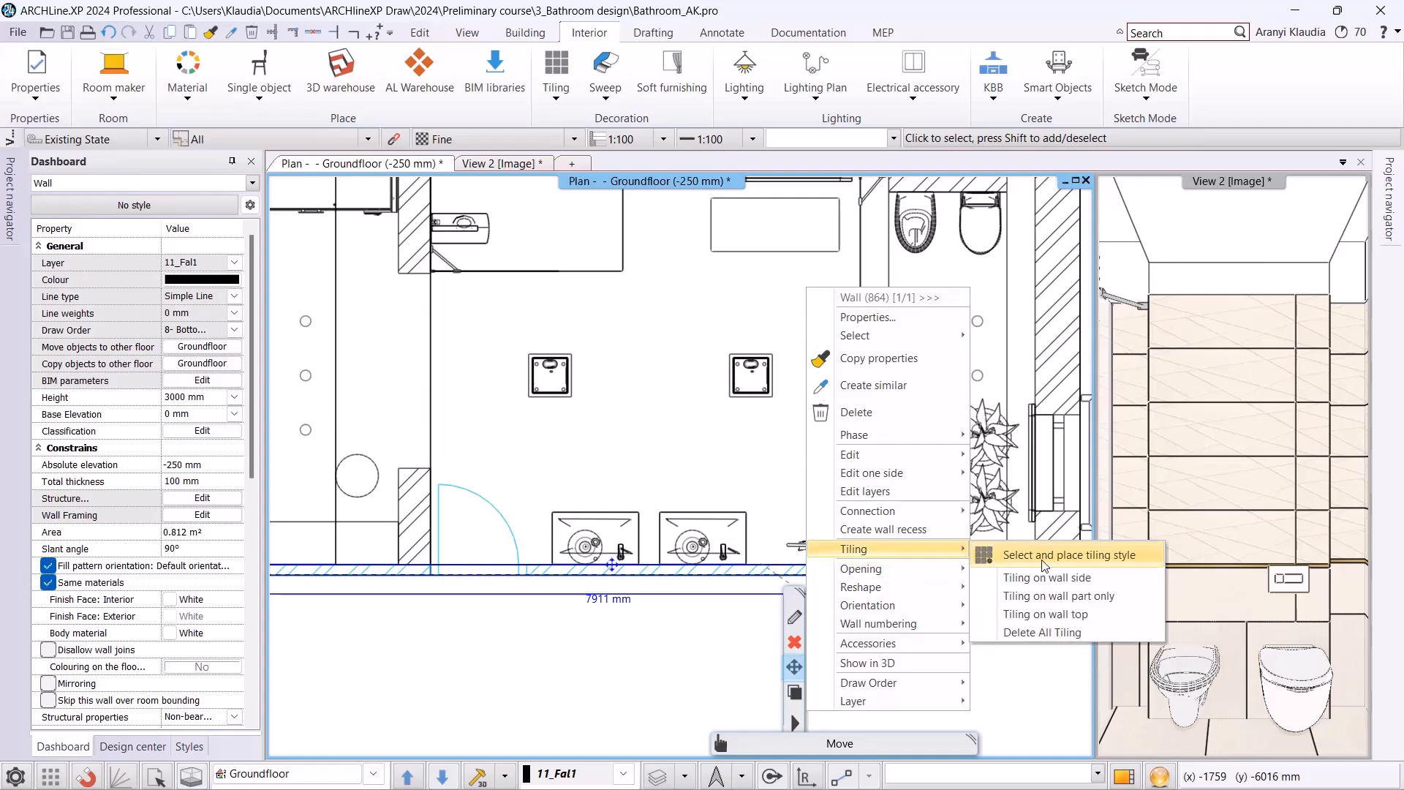
click(1064, 578)
middle_drag(614, 601, 724, 508)
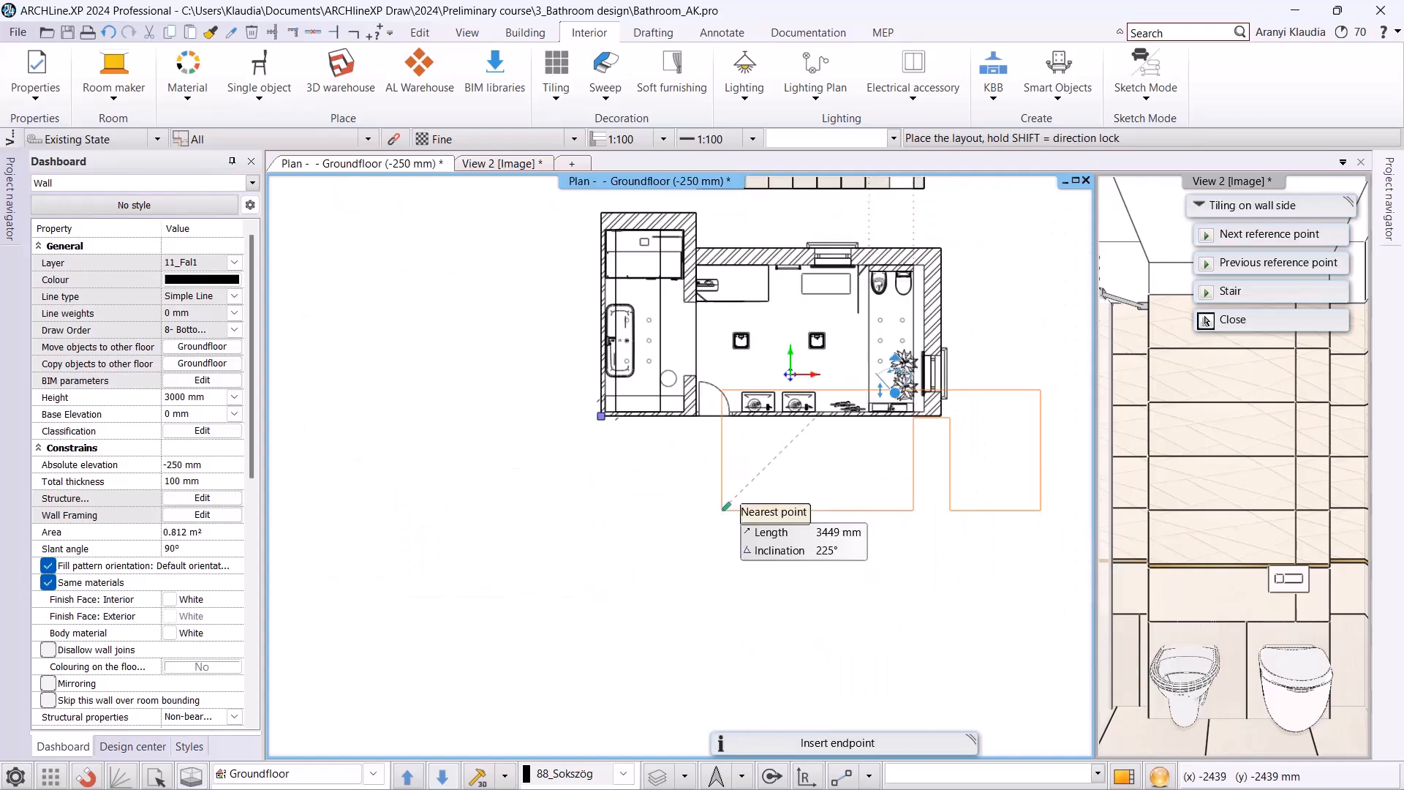
click(608, 597)
scroll(851, 547, up, 1)
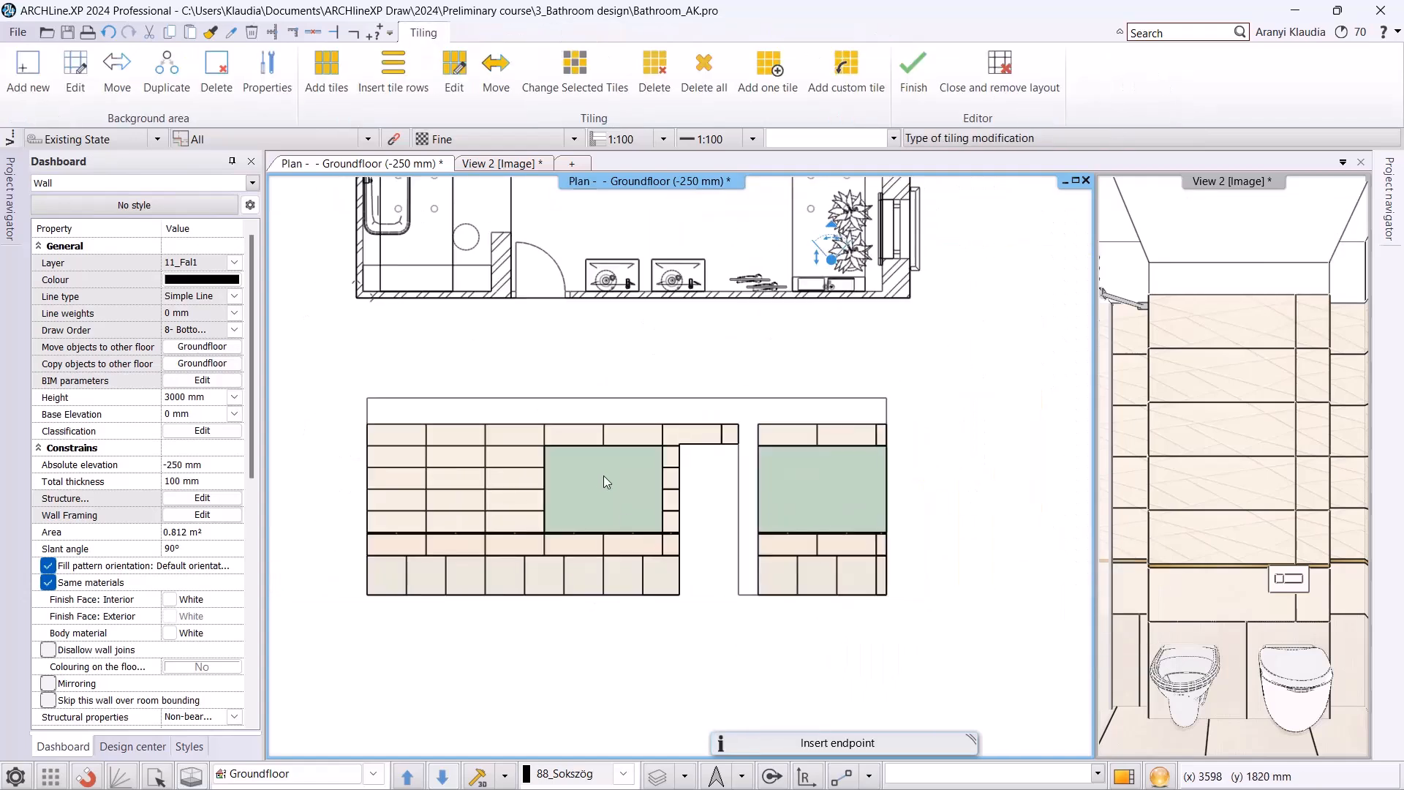
click(901, 78)
Add a serial horizontal dimension below the washbasin wall layout, covering each base tile from the left end to the door opening.
click(714, 32)
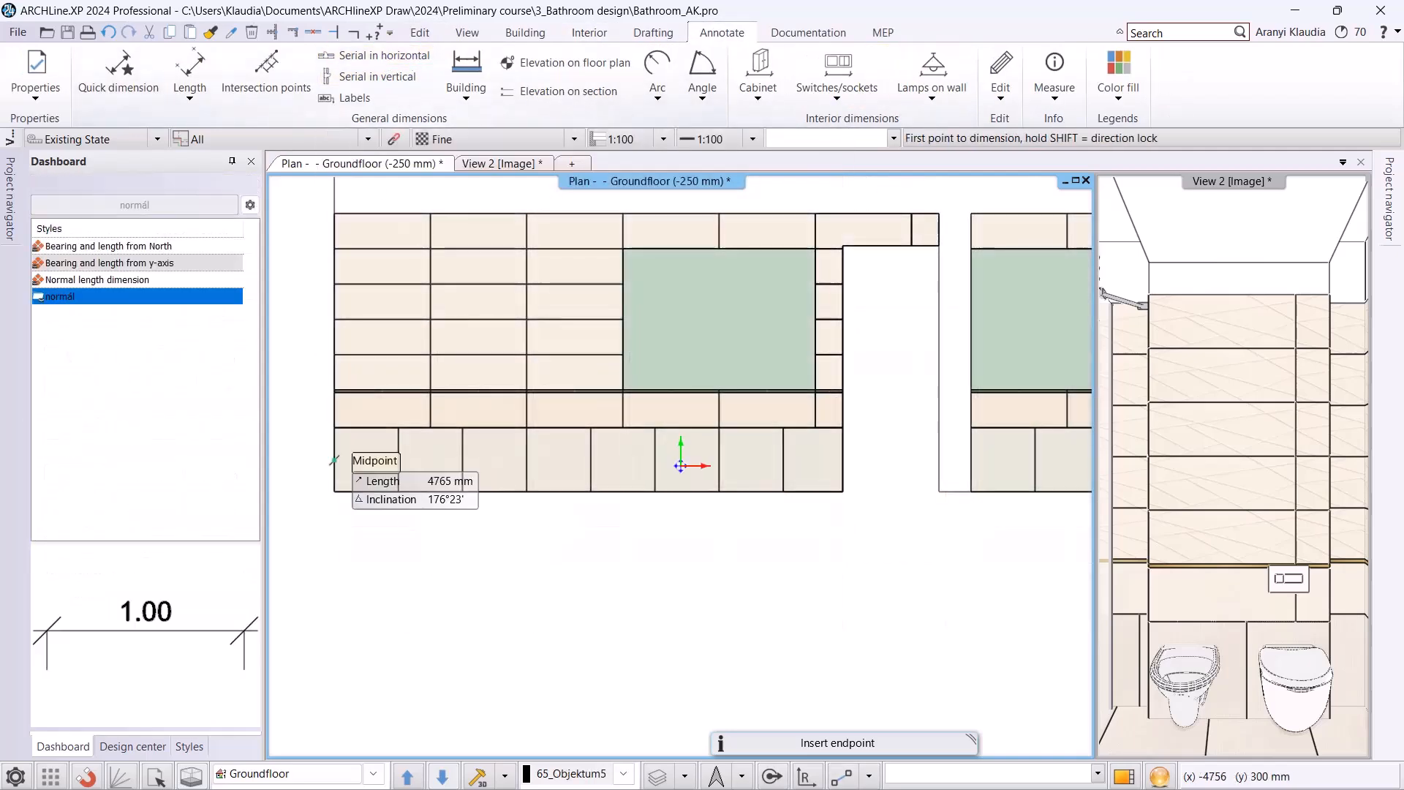
click(335, 461)
click(399, 461)
click(420, 549)
click(462, 461)
click(526, 460)
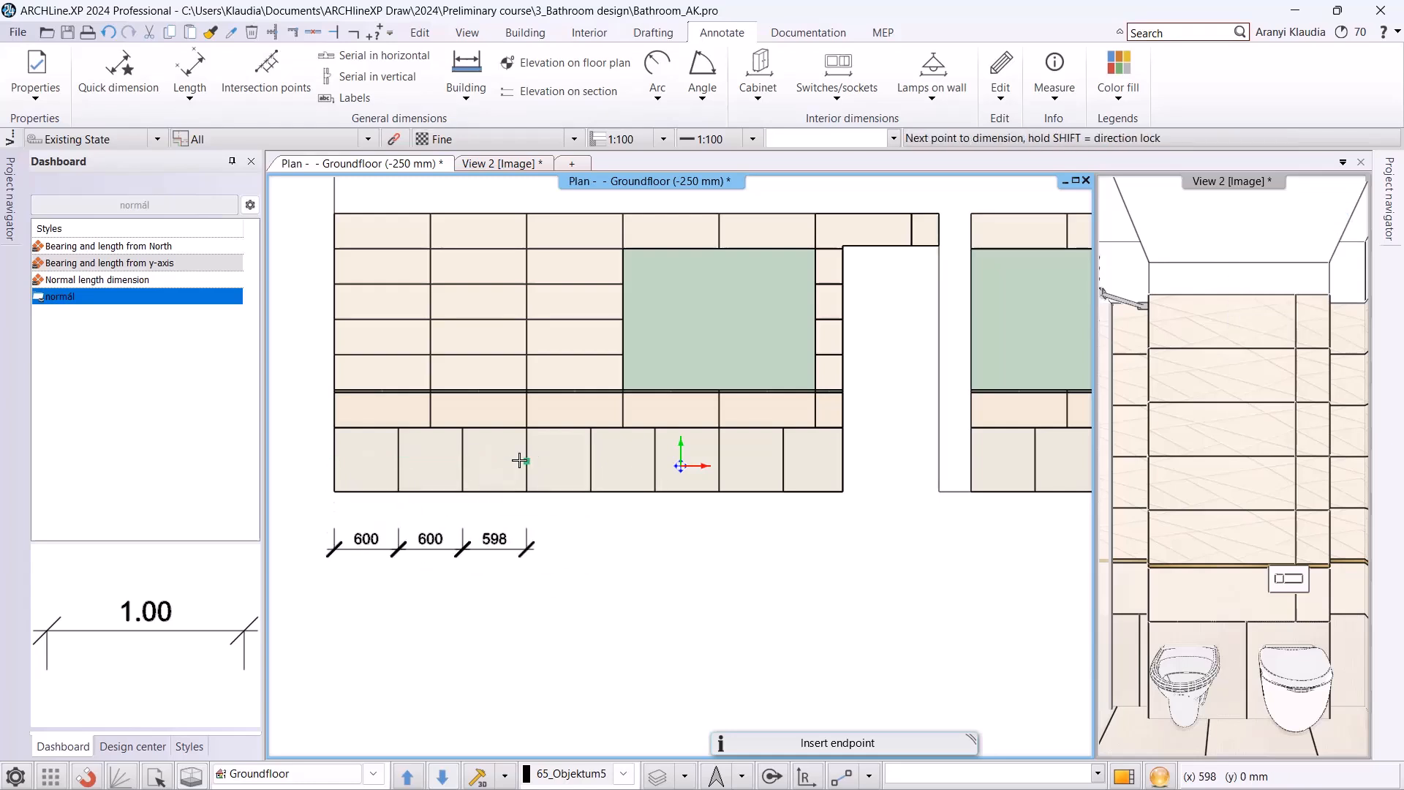
click(591, 461)
click(656, 461)
click(719, 460)
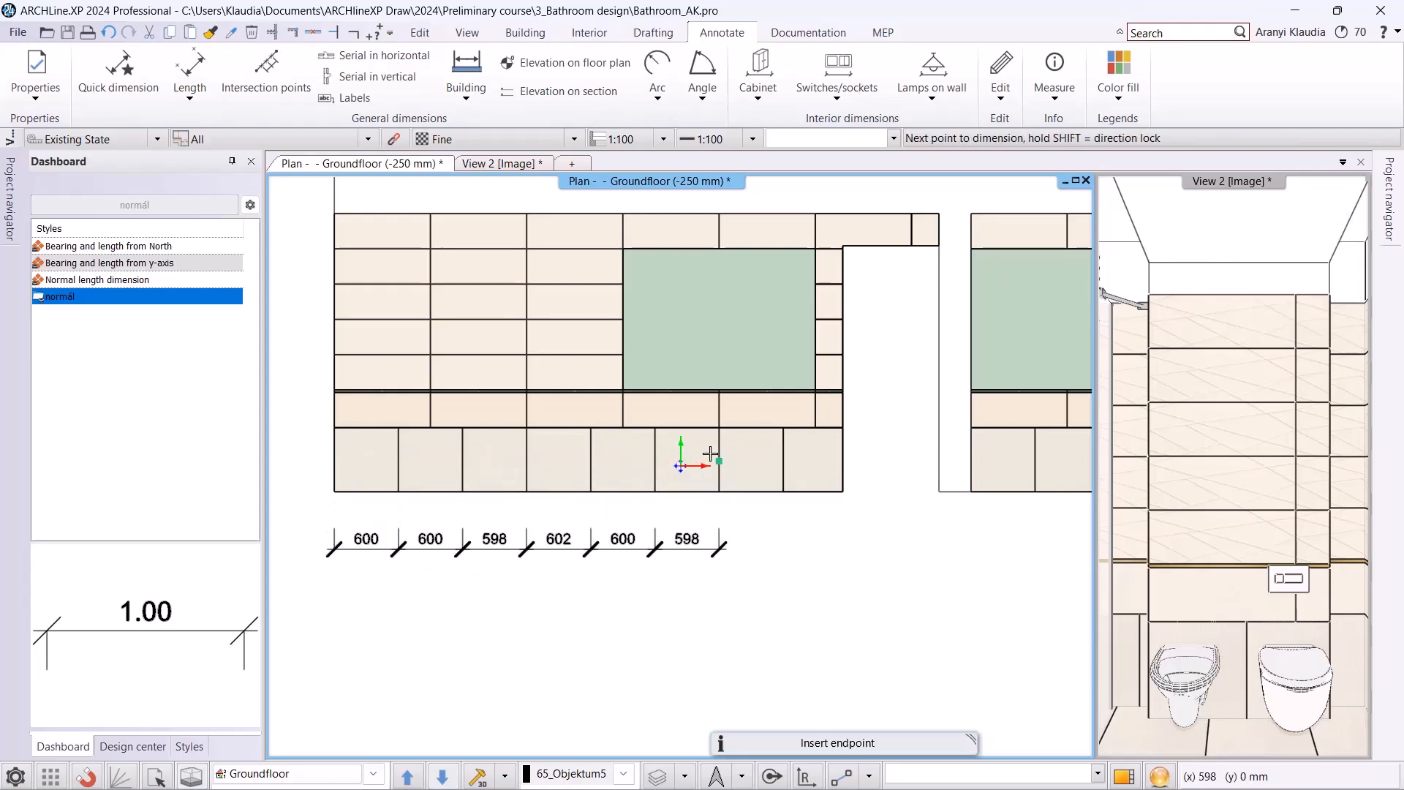
click(784, 461)
click(843, 460)
Extend the horizontal dimension chain across the door opening, the adjoining gap and the base tiles up to the layout's right end.
middle_drag(940, 492, 784, 524)
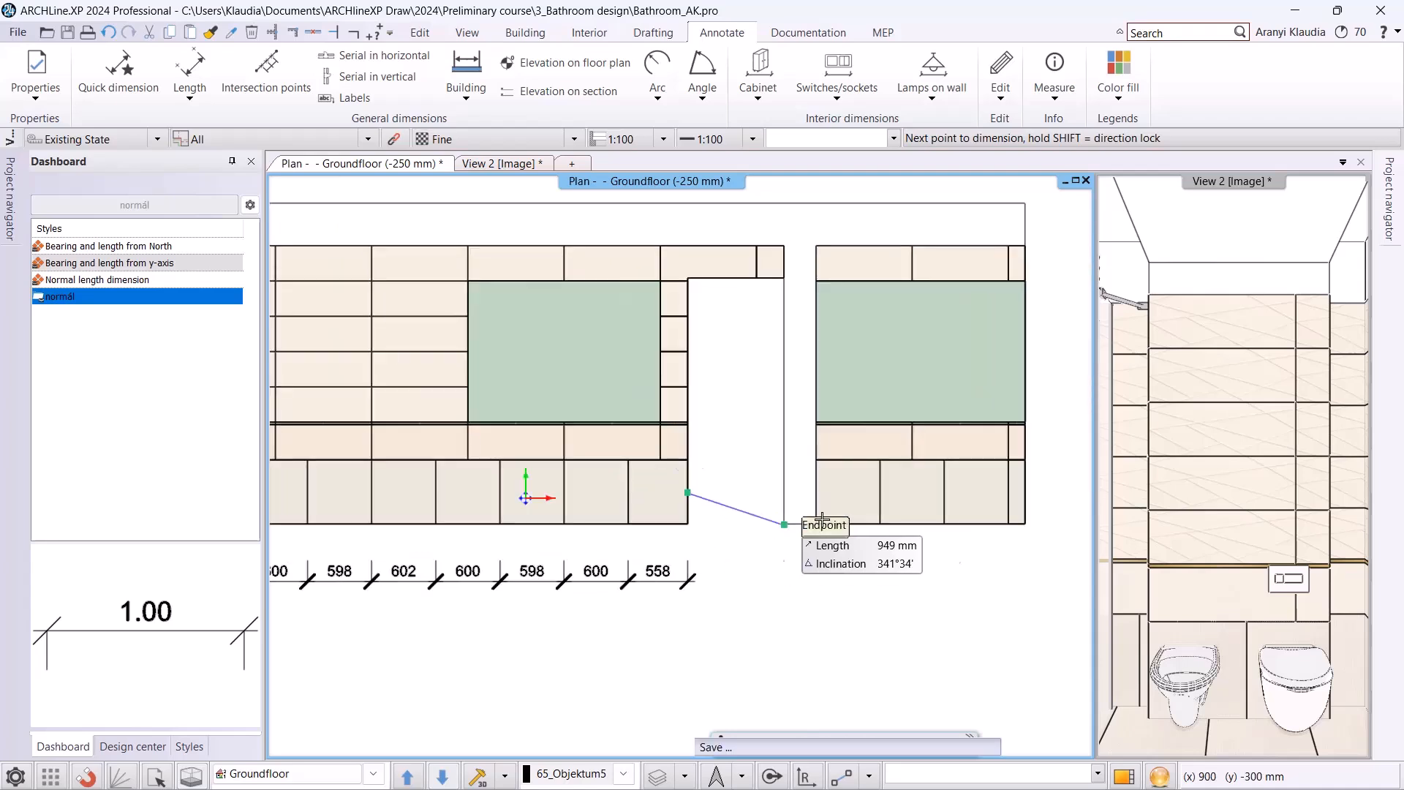
click(784, 524)
click(816, 525)
click(880, 493)
click(944, 492)
click(1008, 492)
click(1025, 493)
Add an overall horizontal dimension of the full layout width beneath the tile dimension chain.
scroll(716, 479, down, 2)
click(373, 502)
click(892, 502)
click(924, 564)
key(Escape)
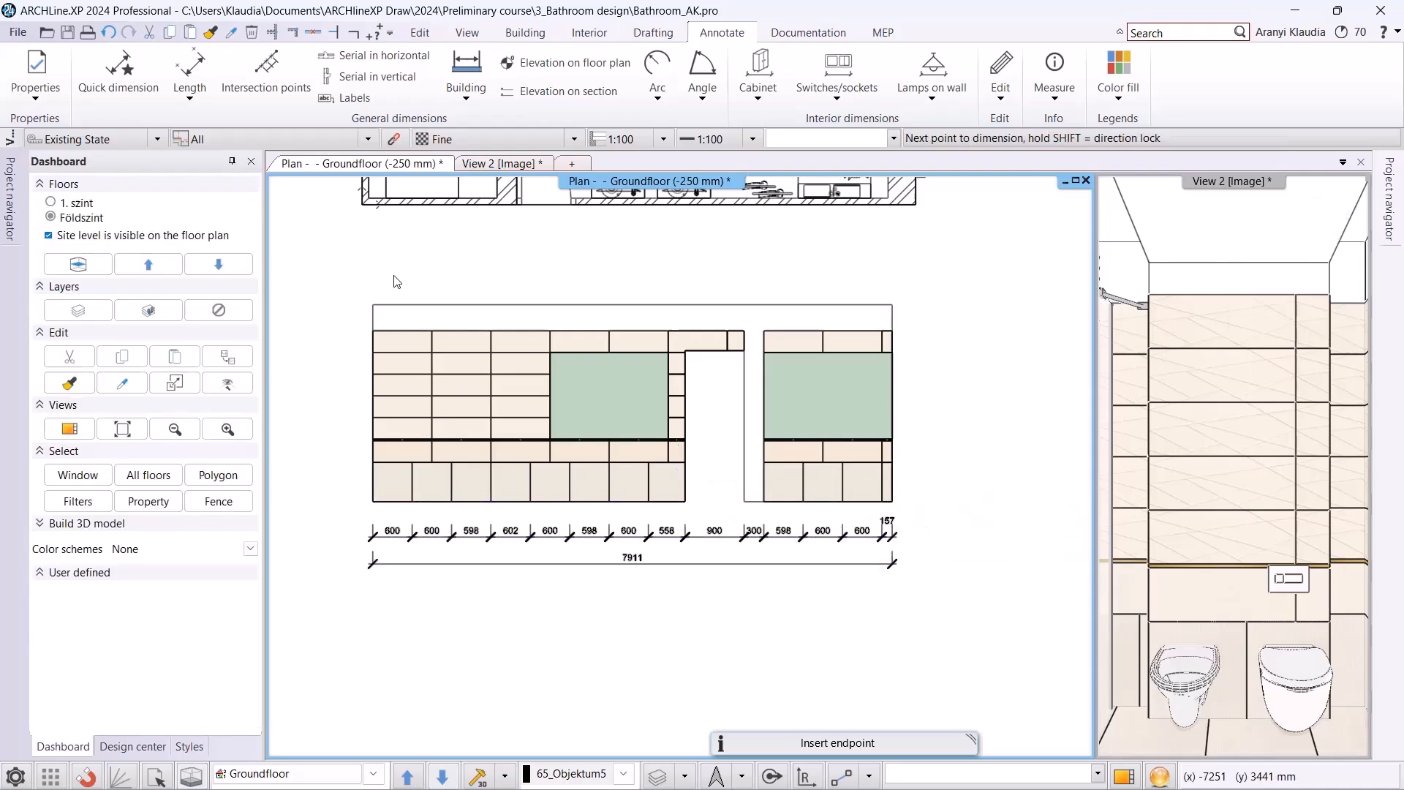
Begin a serial vertical dimension beside the layout's left edge, covering the base tile row and the row above it.
click(369, 58)
scroll(381, 494, up, 2)
click(440, 514)
click(441, 449)
click(386, 450)
click(441, 414)
Continue the vertical dimension chain through the trim strip and the five upper tile rows to the top of the tiling.
scroll(441, 413, up, 2)
click(626, 437)
click(626, 343)
middle_drag(627, 295, 612, 472)
click(613, 428)
middle_drag(615, 348, 612, 497)
click(612, 375)
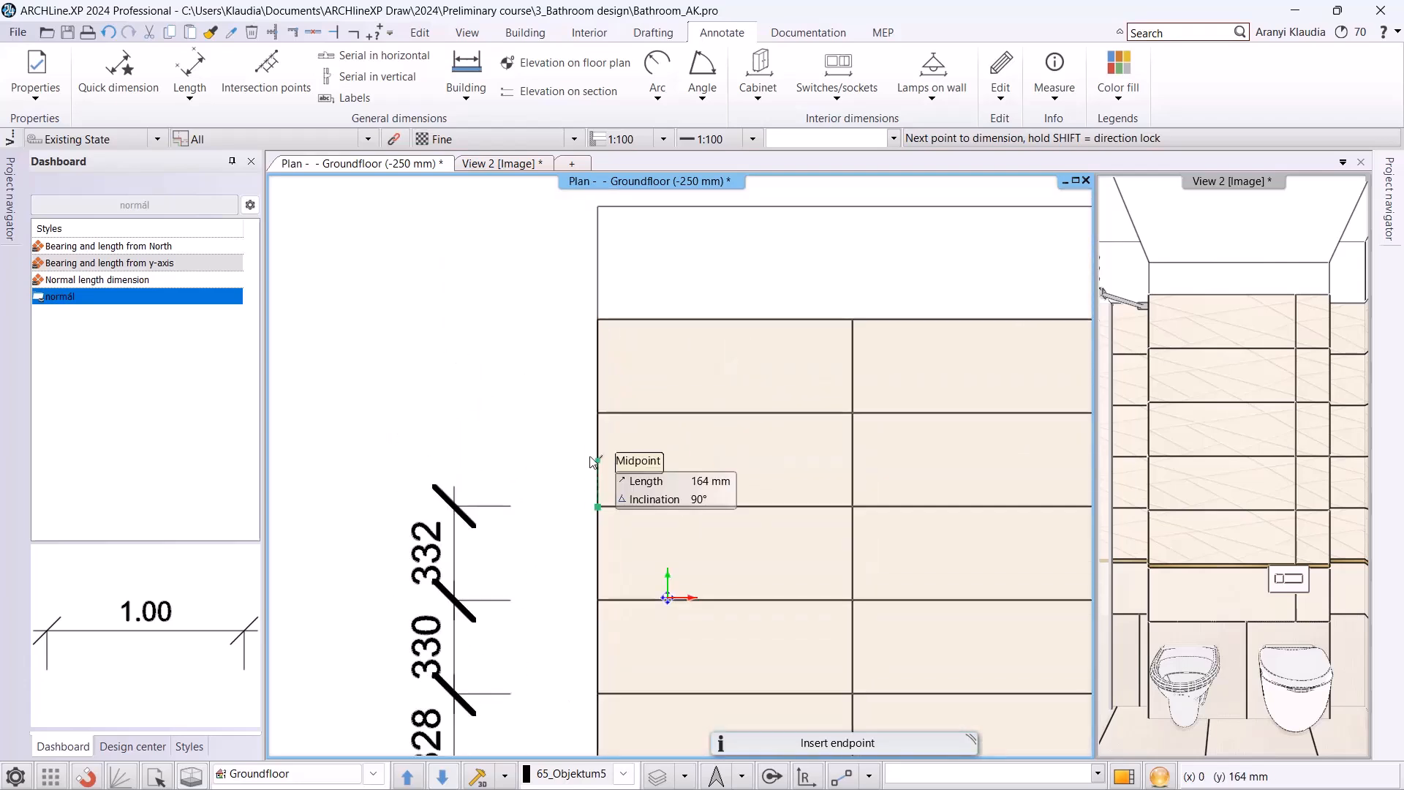
middle_drag(589, 439, 607, 427)
click(633, 397)
click(635, 328)
scroll(680, 351, down, 4)
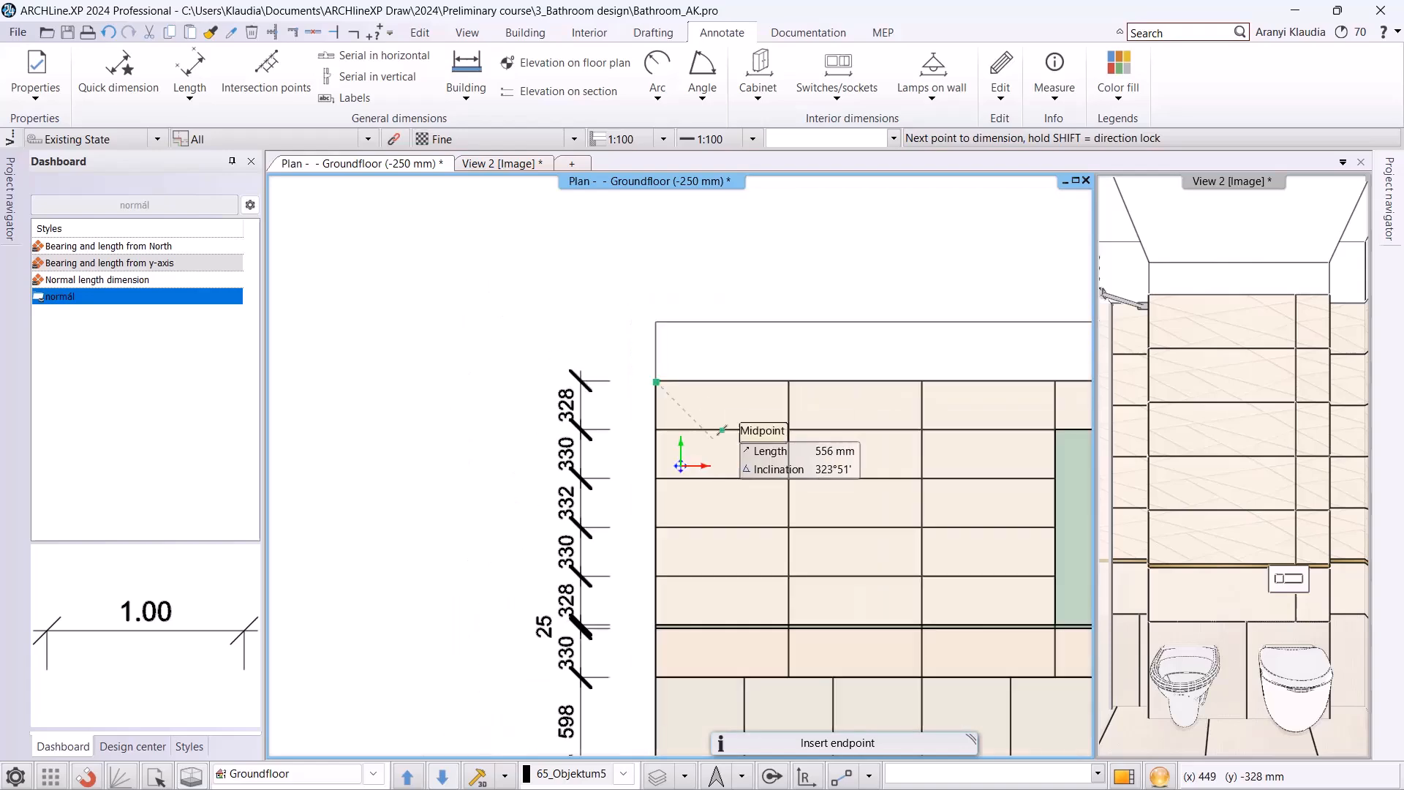
key(Escape)
Add an overall vertical dimension of the tiled height to the left of the row dimension chain.
middle_drag(734, 513, 458, 486)
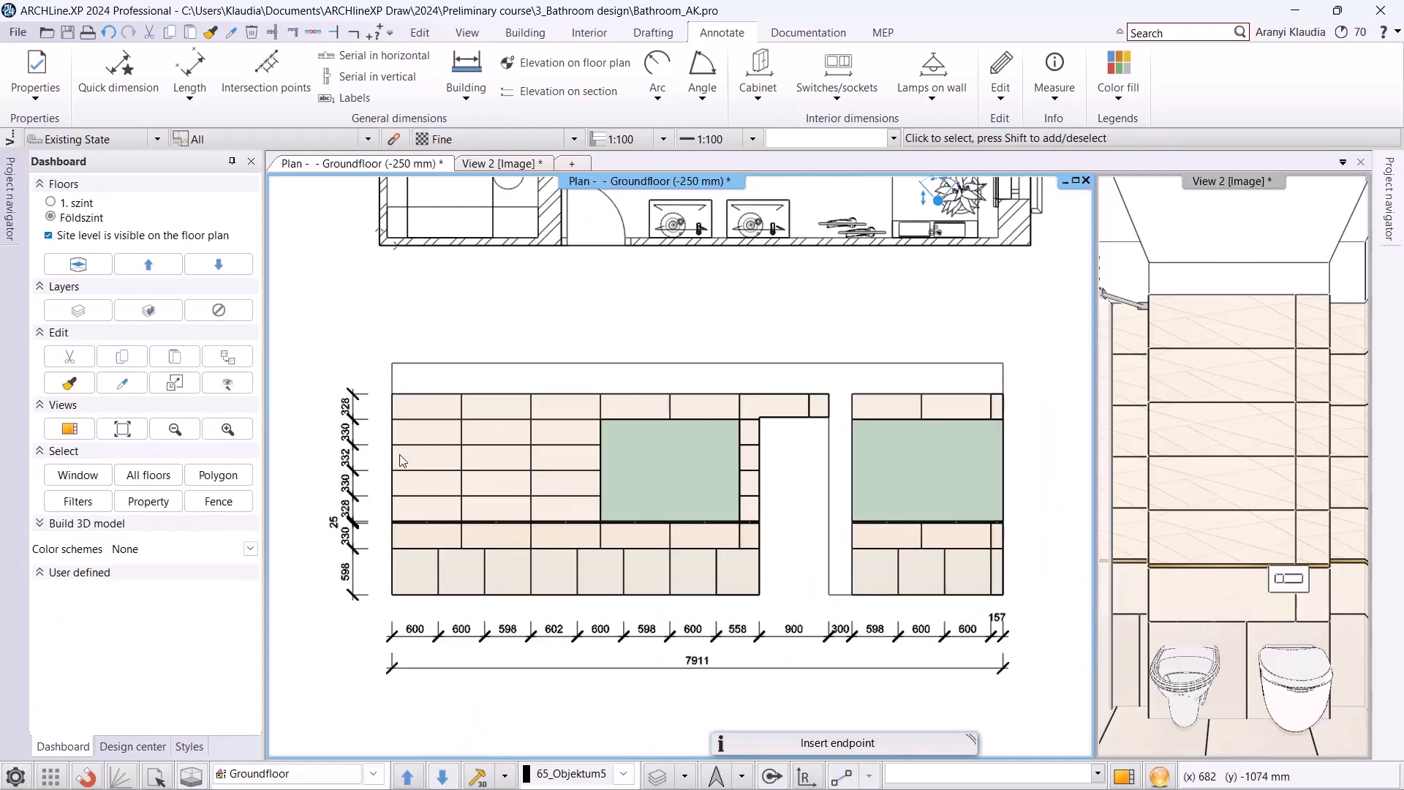
click(366, 78)
click(354, 395)
click(354, 595)
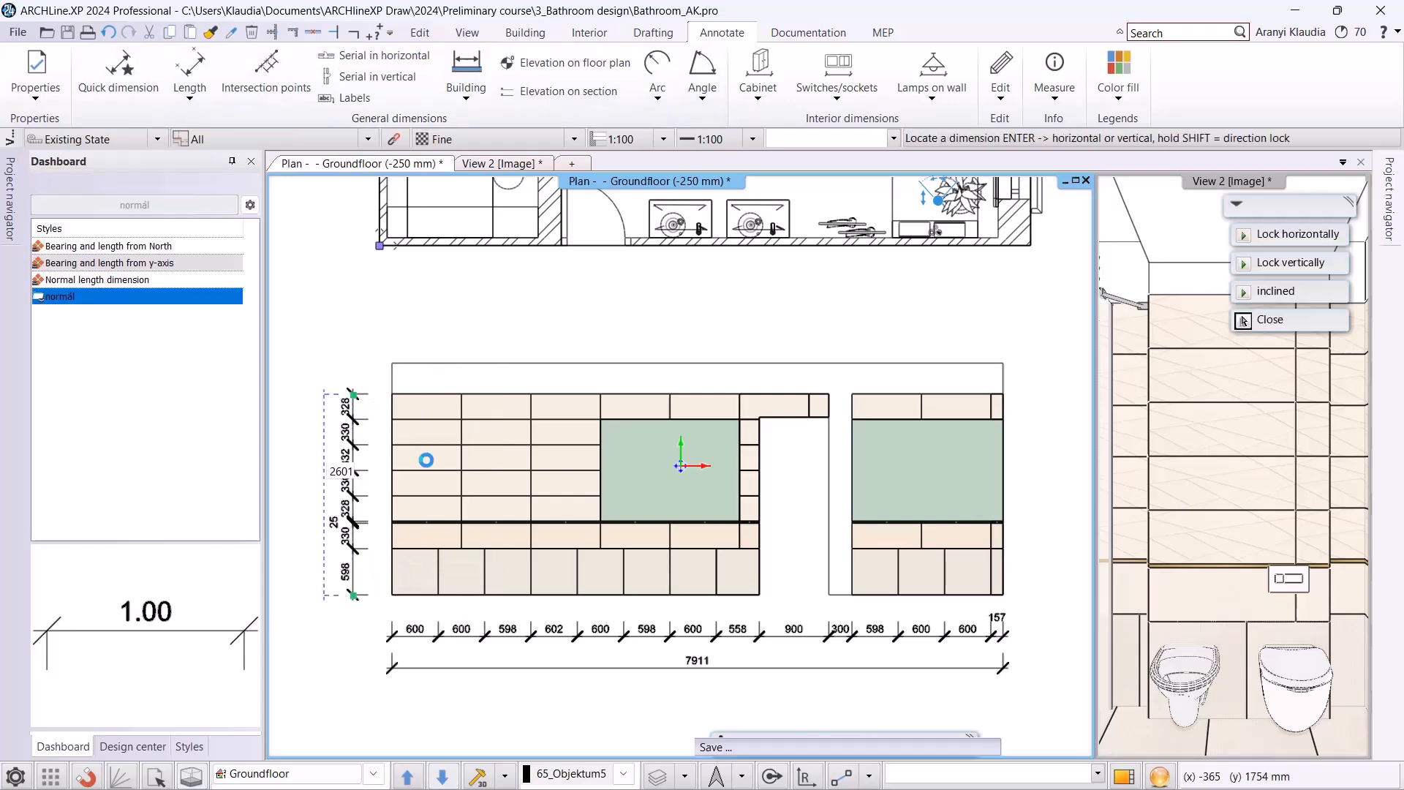
click(1244, 321)
Set the wall view properties to Image representation with the Consistent colour (with edges) visual style, and turn off cabinet dimensions.
scroll(452, 470, down, 4)
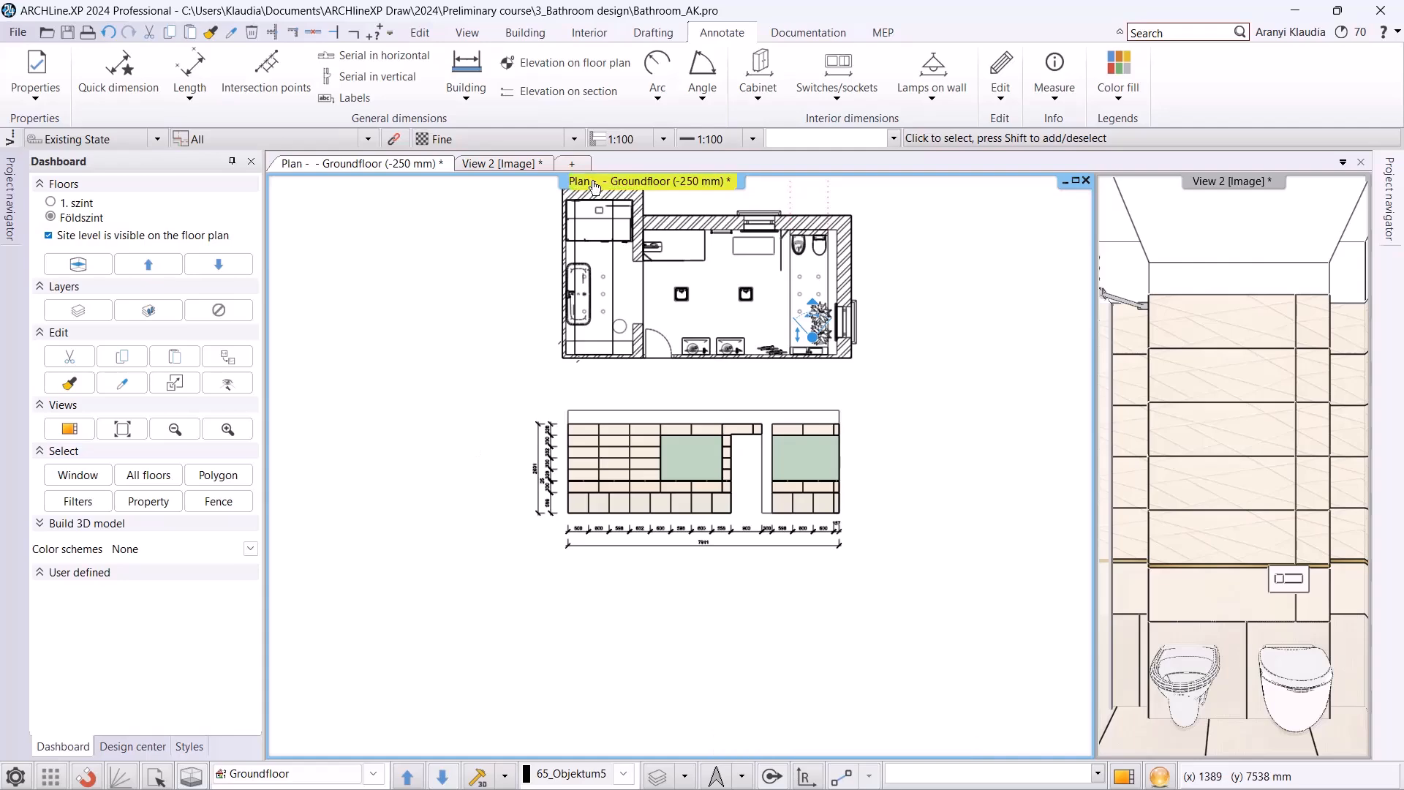
click(806, 41)
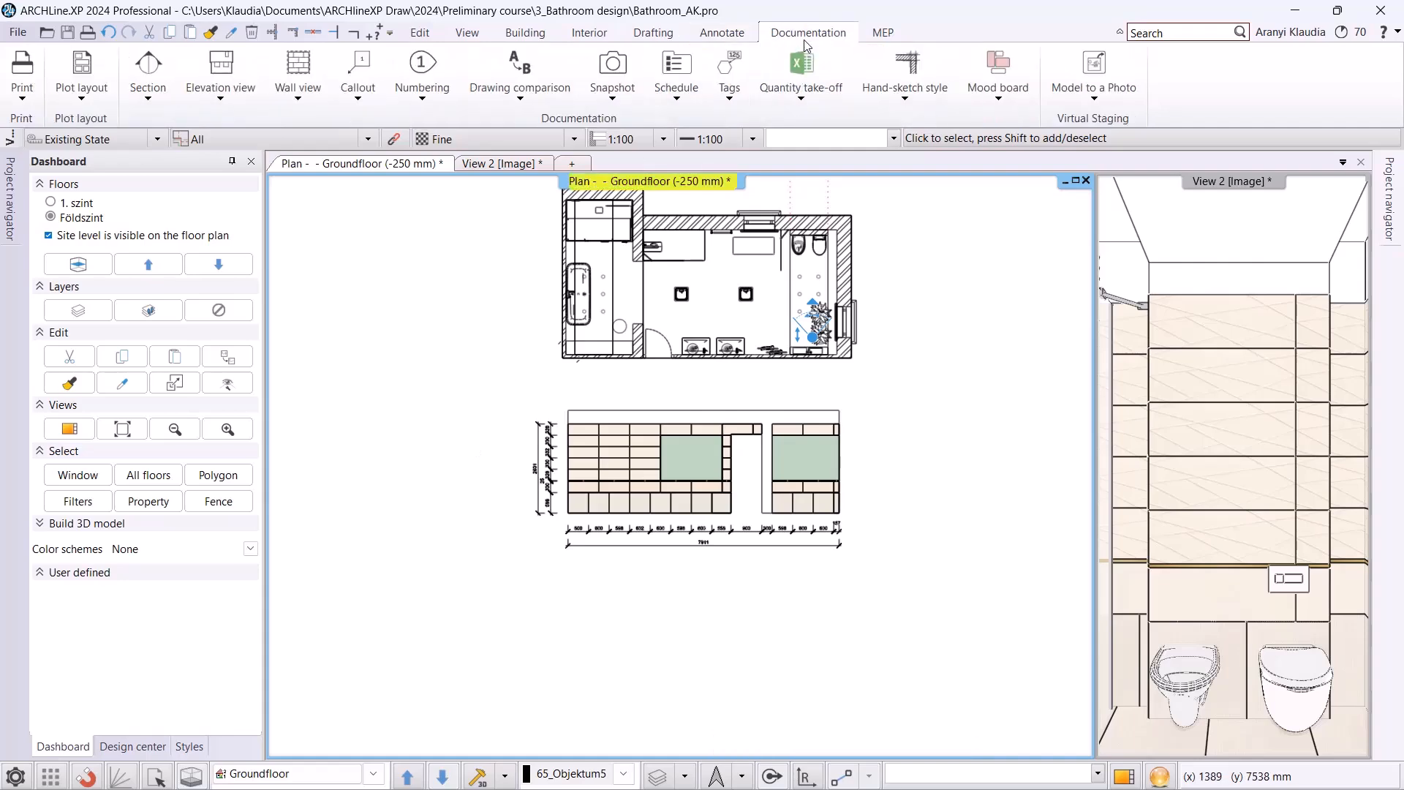
click(300, 94)
click(295, 126)
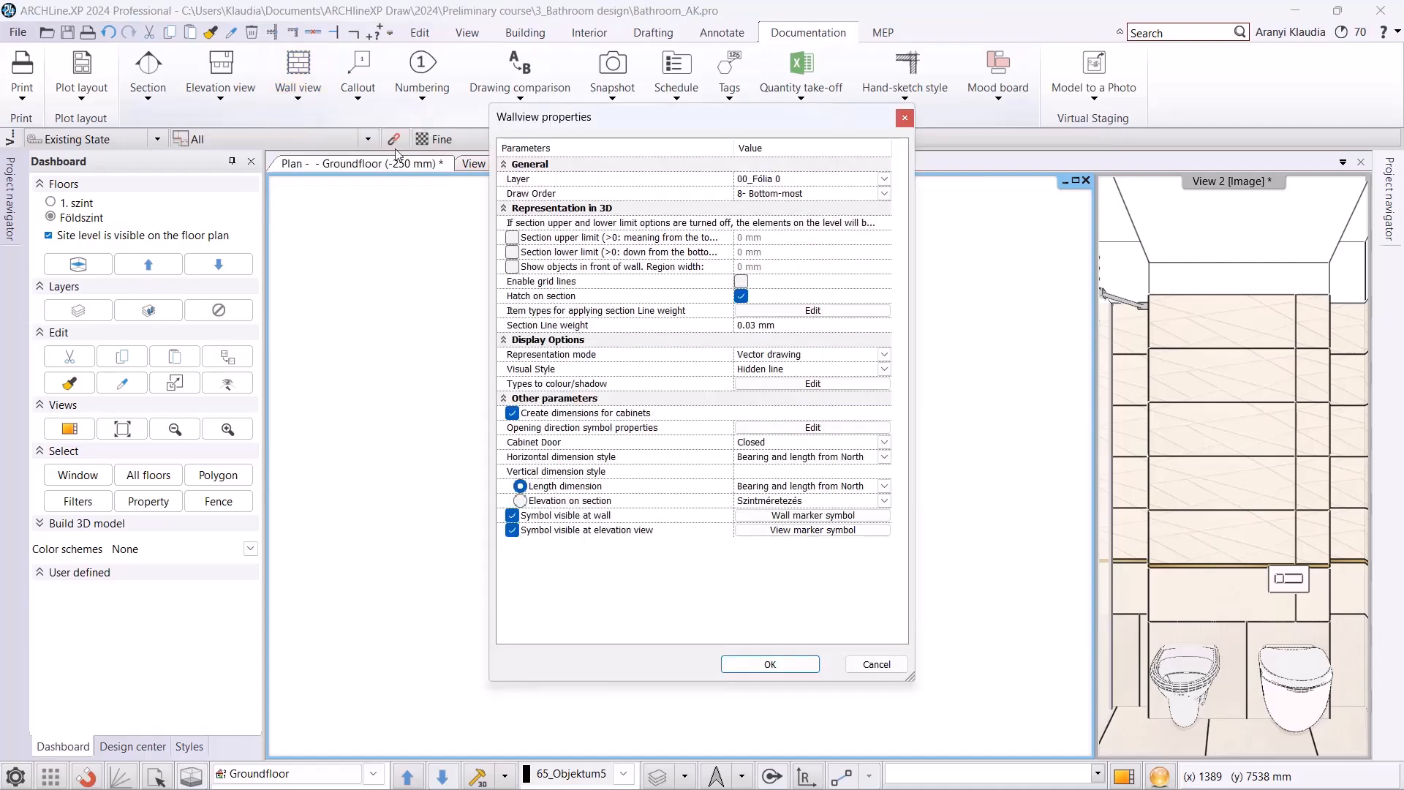
click(785, 360)
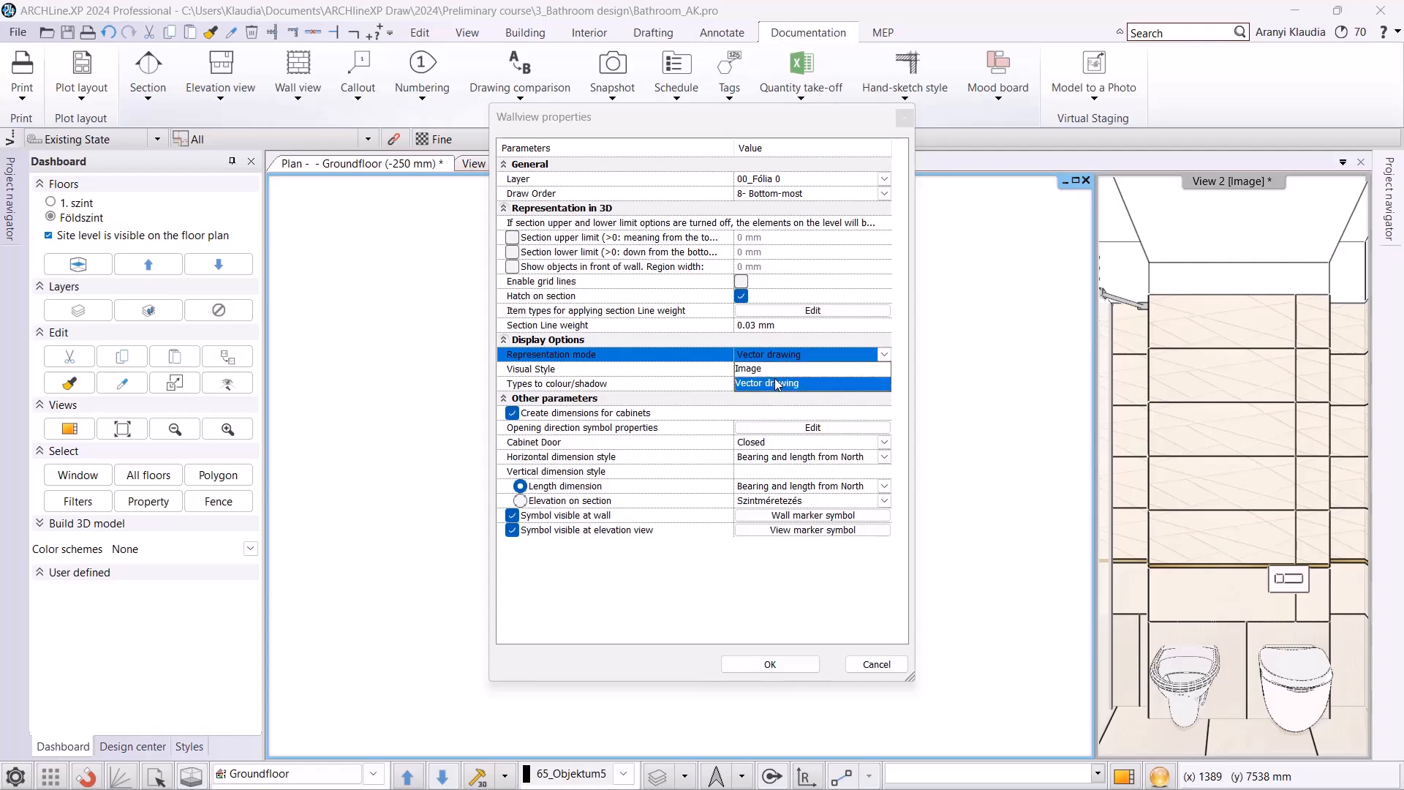
click(775, 369)
click(774, 372)
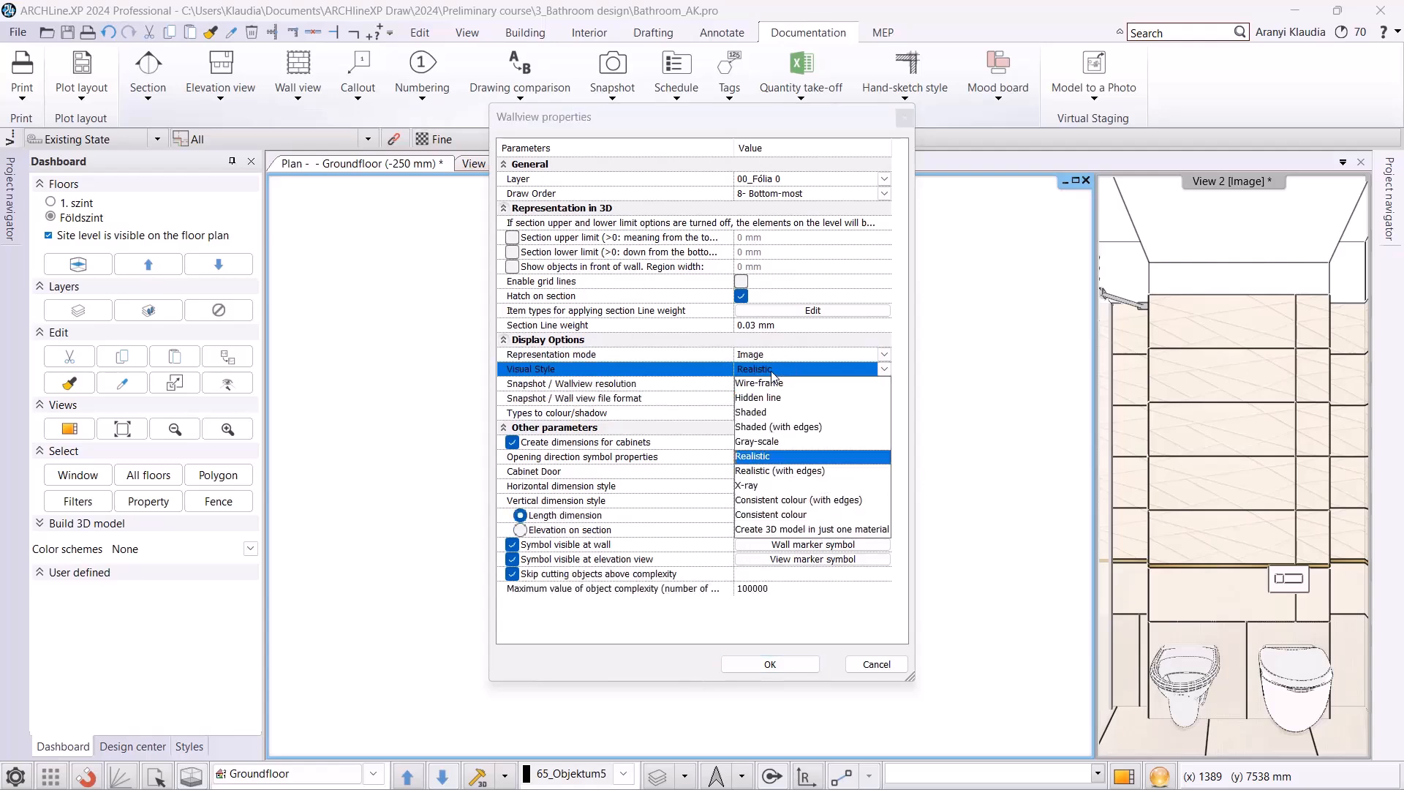
click(808, 501)
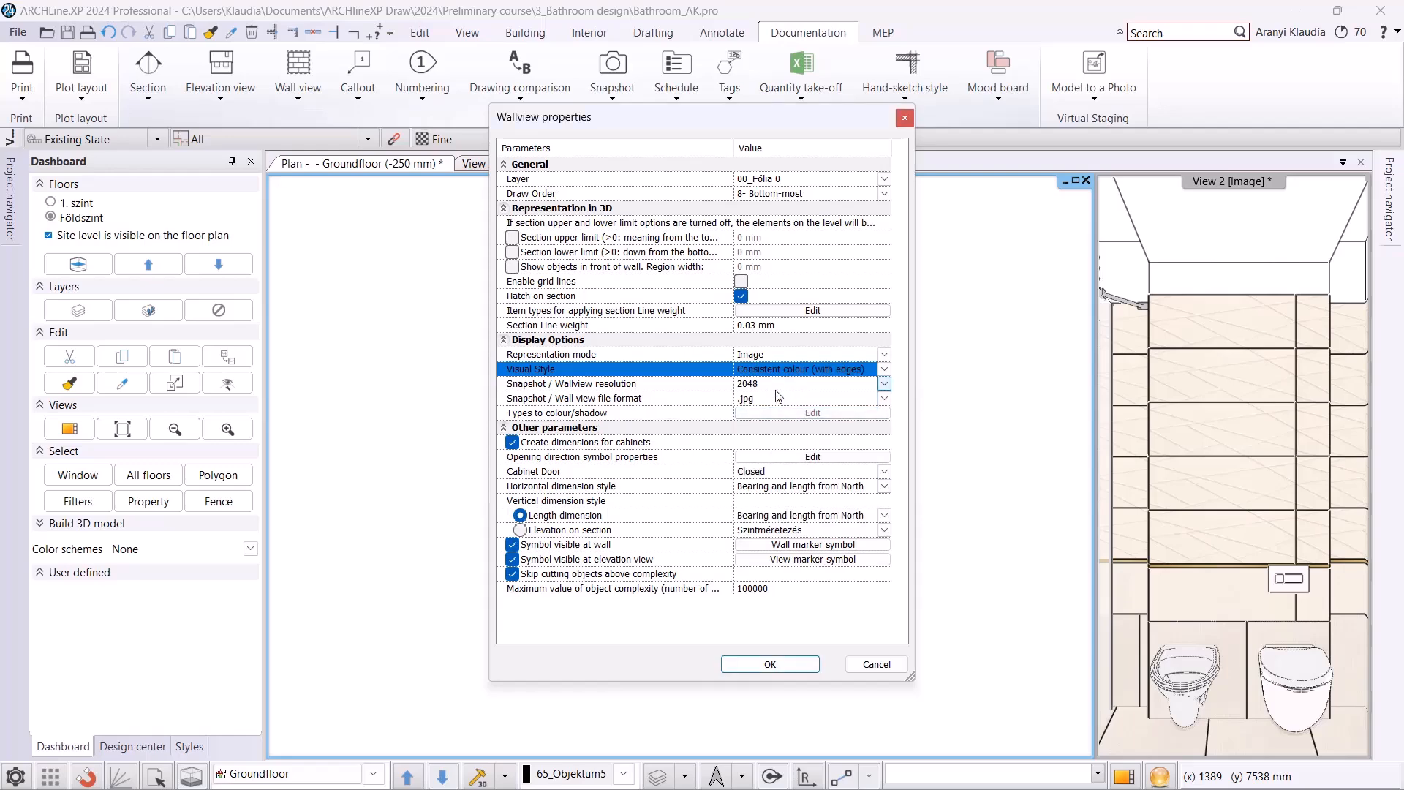
click(512, 444)
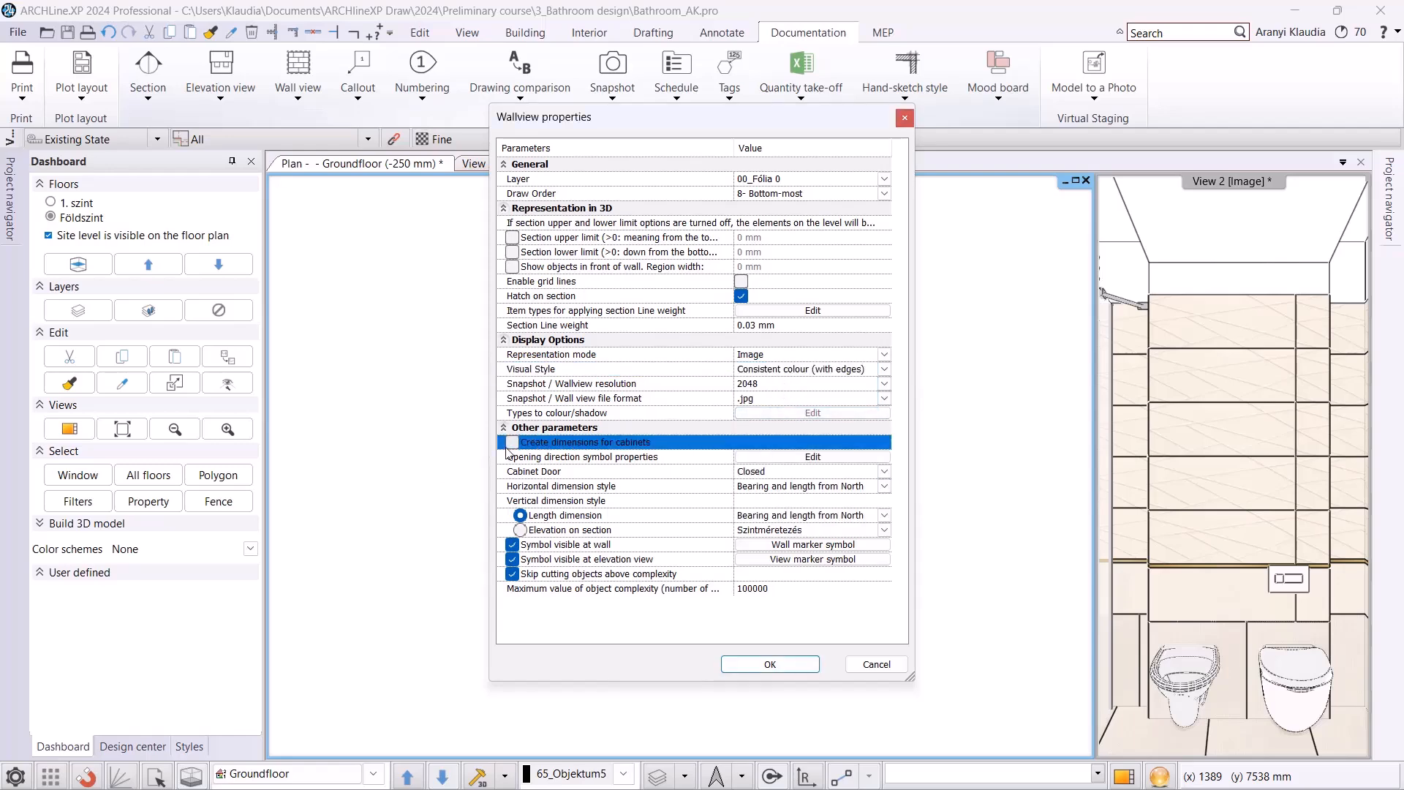
click(792, 669)
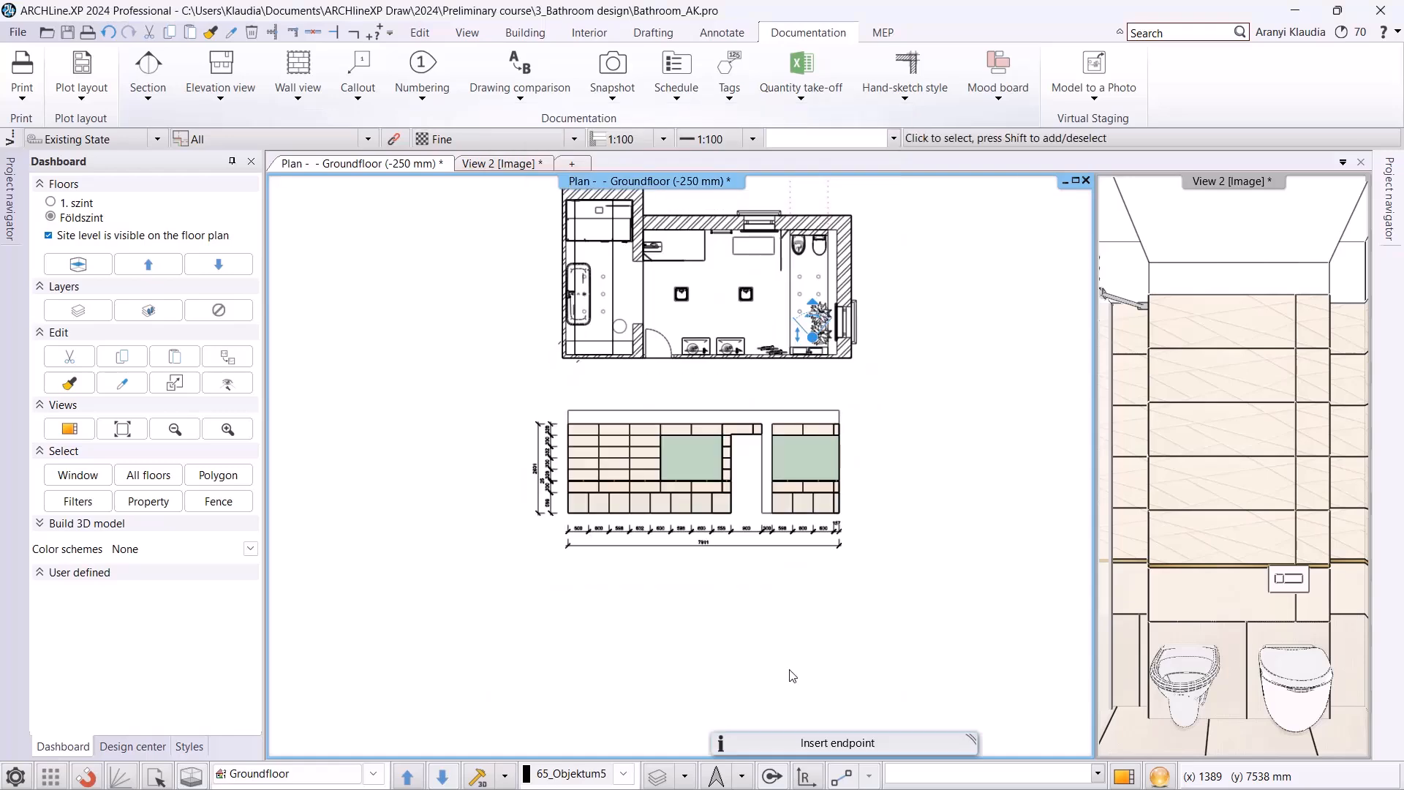
Using Layer walk, hide the bathroom lights, furniture, decor and sanitary layers.
click(687, 774)
click(702, 694)
click(627, 243)
click(627, 254)
click(630, 265)
drag(686, 185, 915, 192)
click(853, 285)
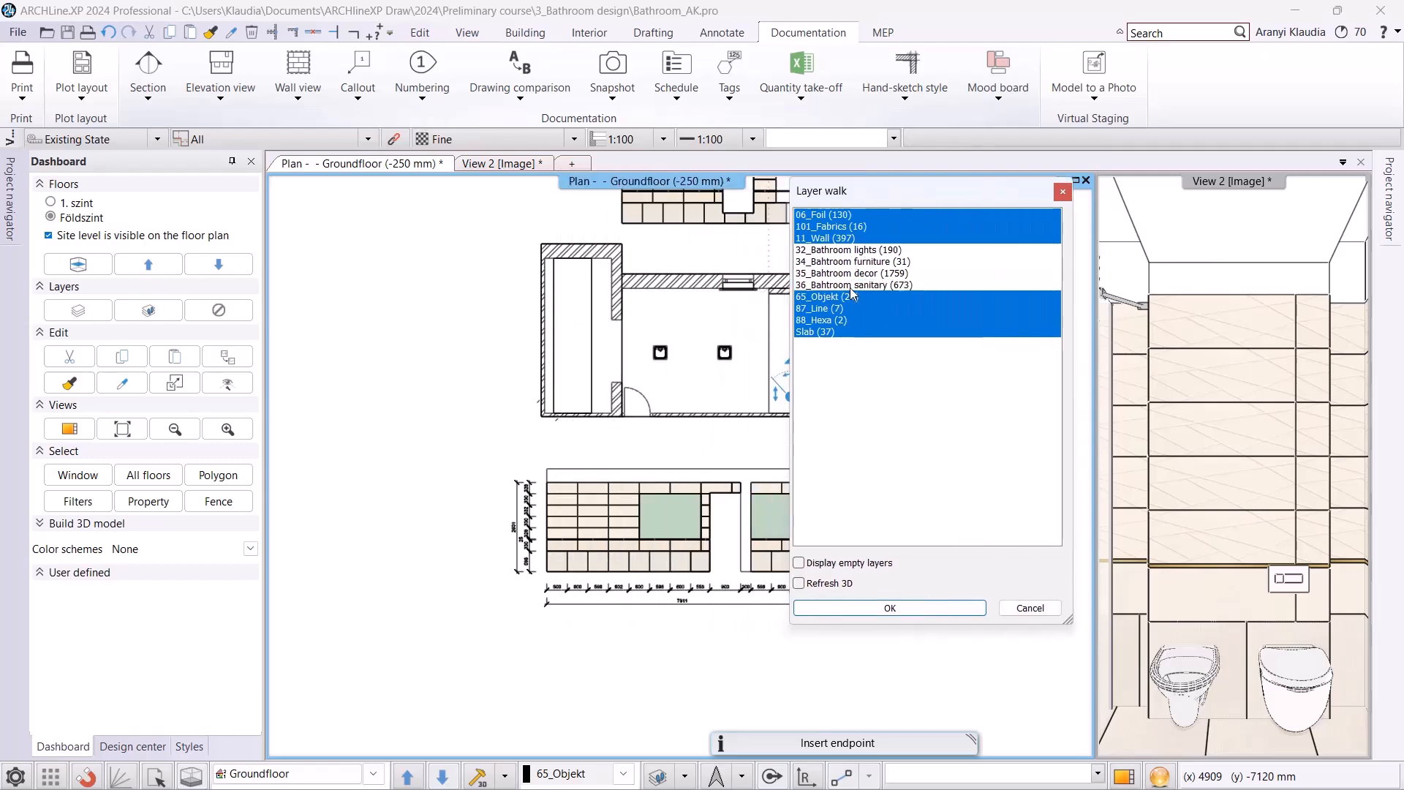
Also hide the 06_Foil and 101_Fabrics layers, and apply the layer visibility with the 3D view refreshed.
click(845, 215)
click(844, 228)
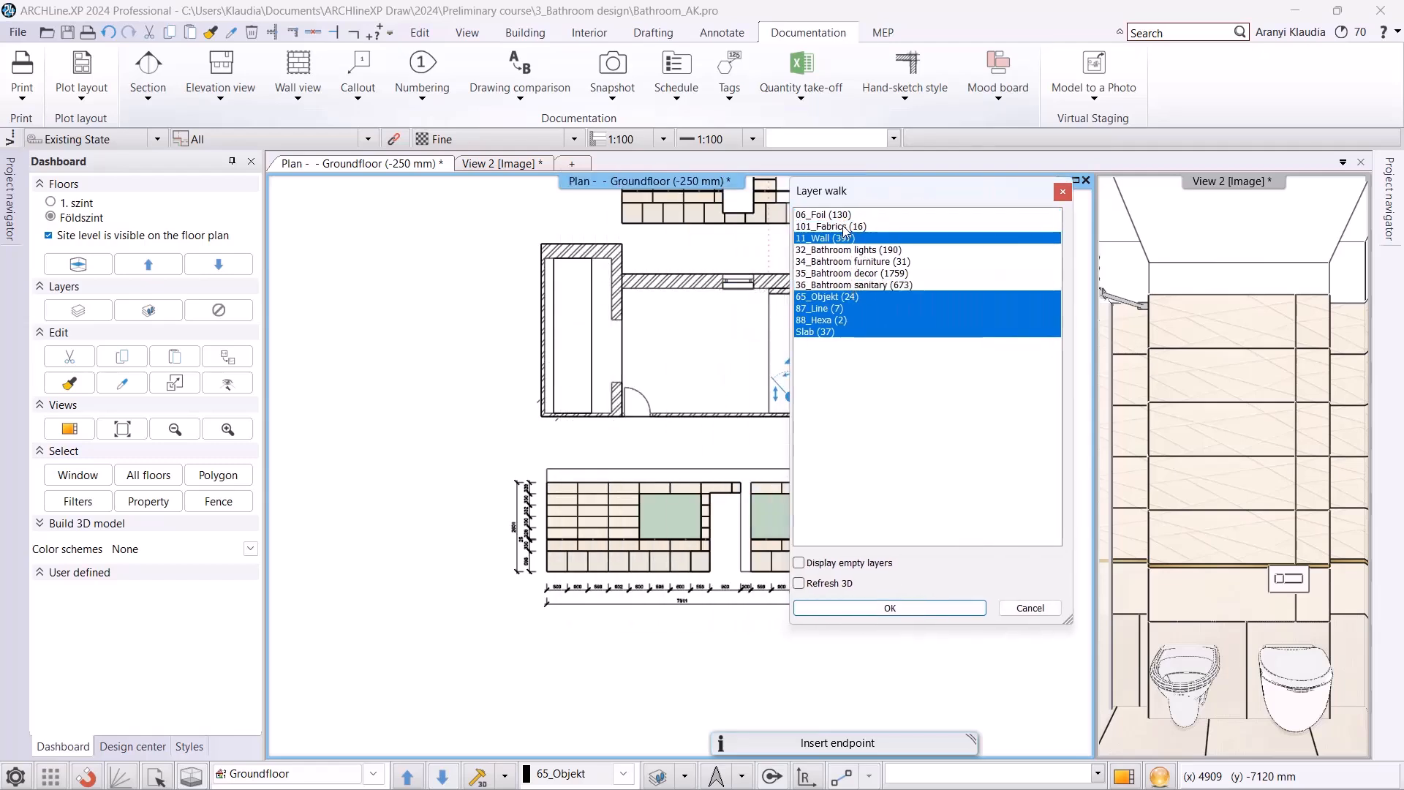
click(834, 585)
click(857, 608)
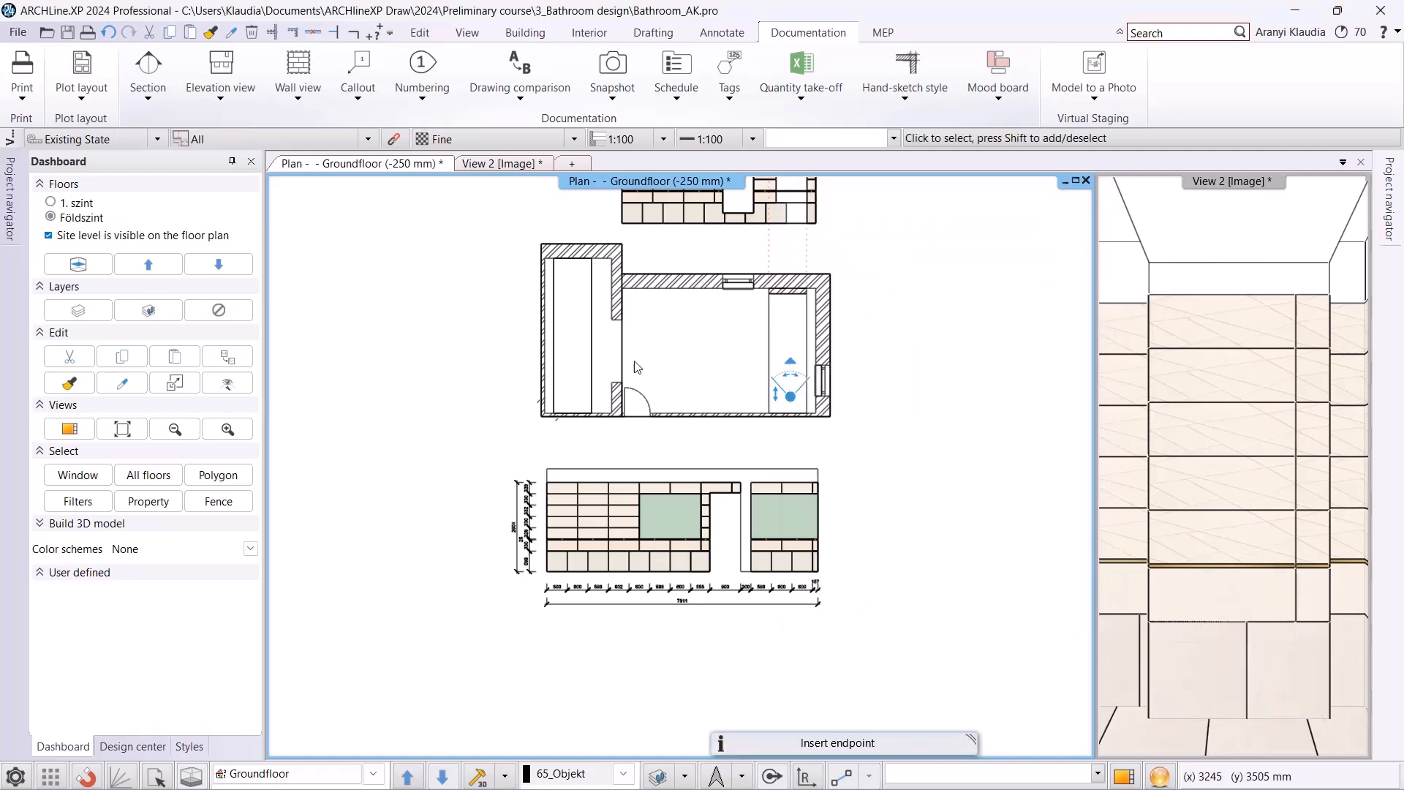
Start a wall view of the washbasin wall beside the door, setting its viewing depth into the room.
scroll(680, 386, up, 2)
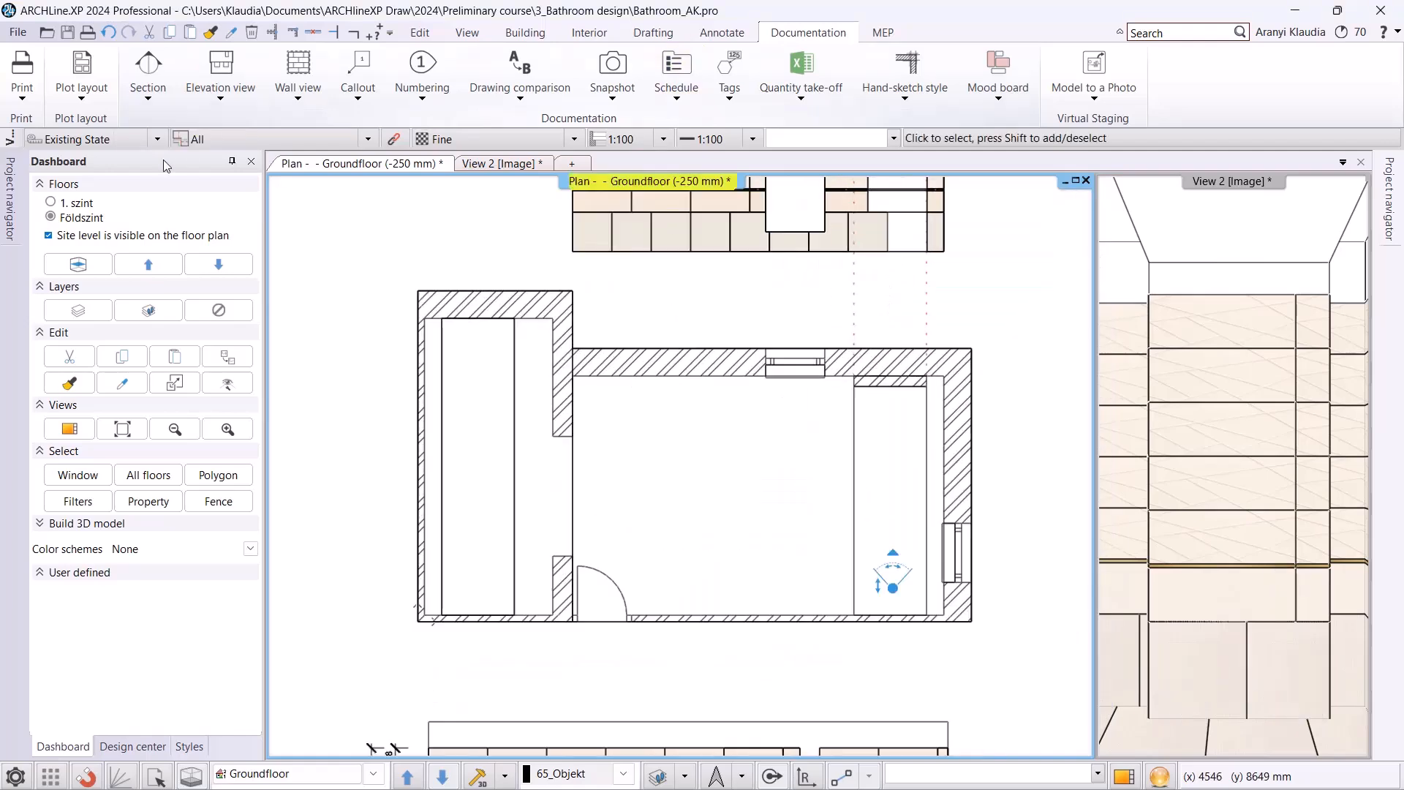
click(298, 84)
click(322, 151)
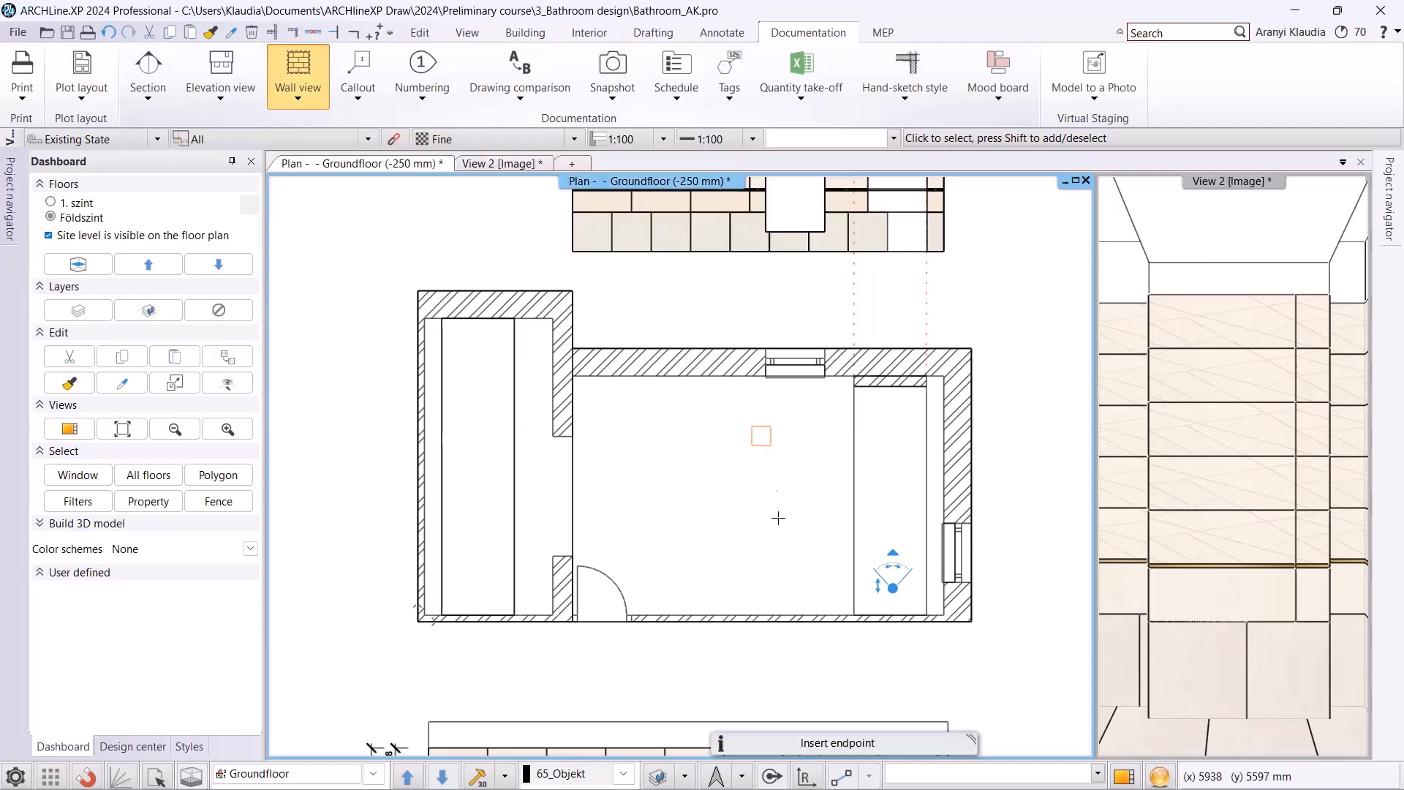
scroll(741, 582, up, 2)
click(732, 593)
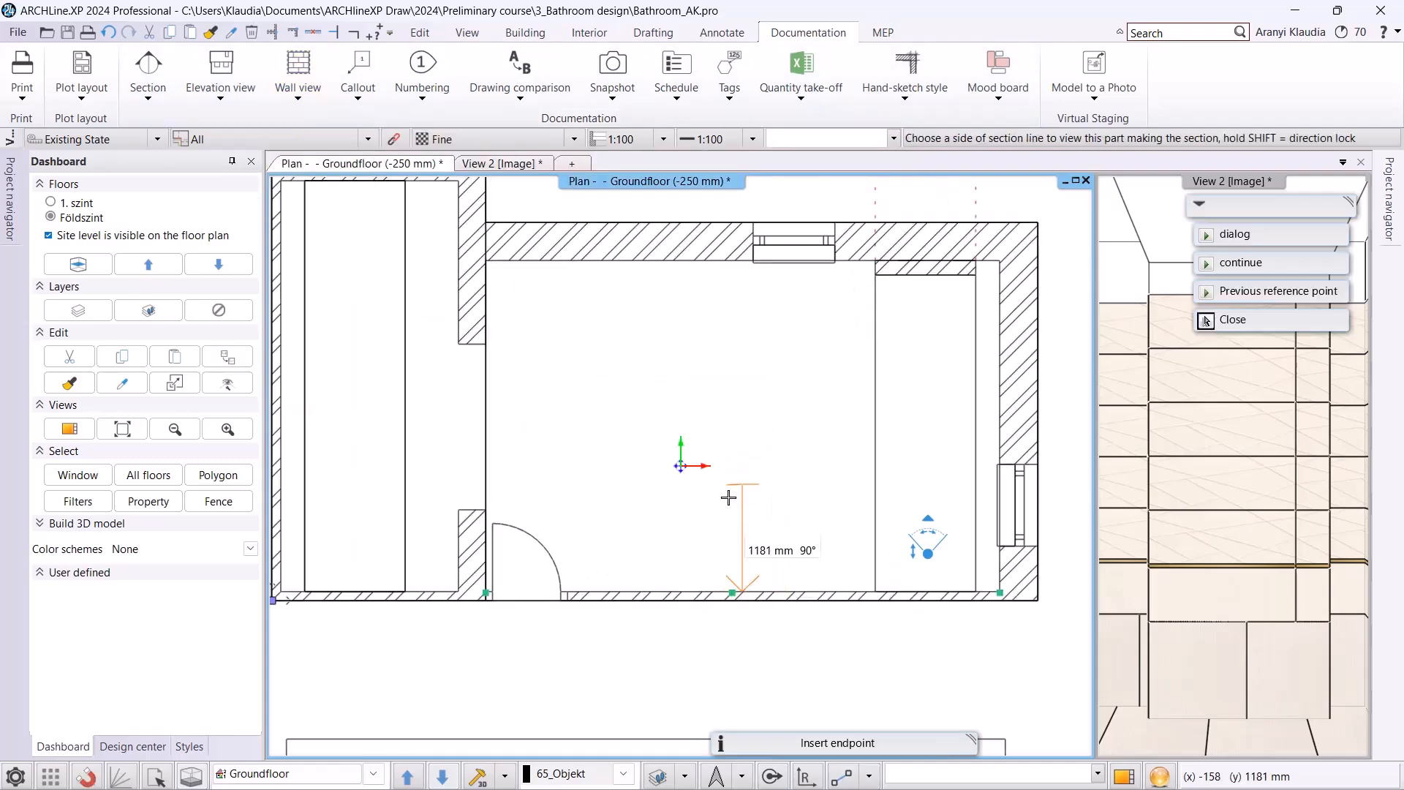
click(737, 438)
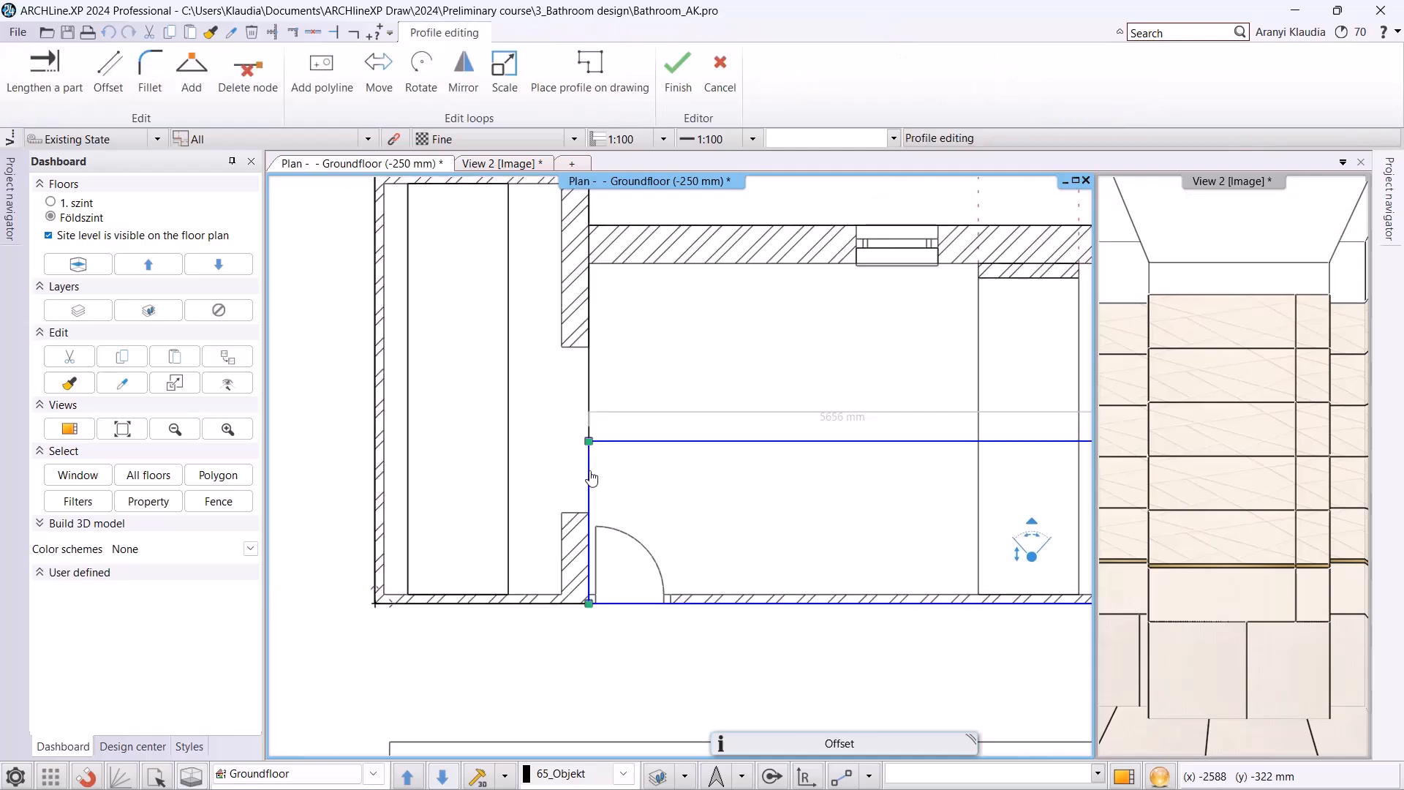
Offset the view region's end edge 2255 mm to the far wall's inner face, and shift its room-side edge slightly further into the room.
click(590, 473)
click(646, 488)
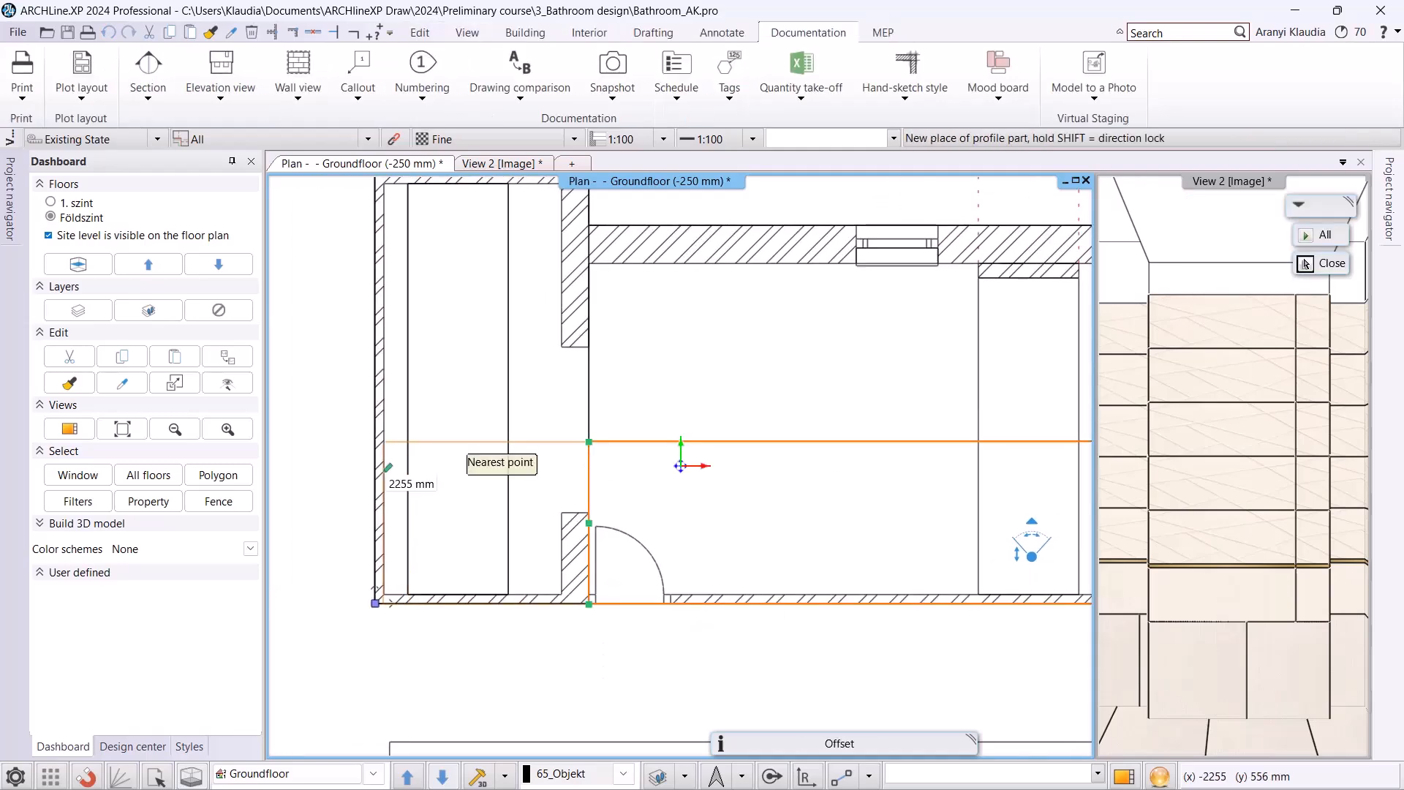
click(384, 472)
middle_drag(755, 488, 677, 467)
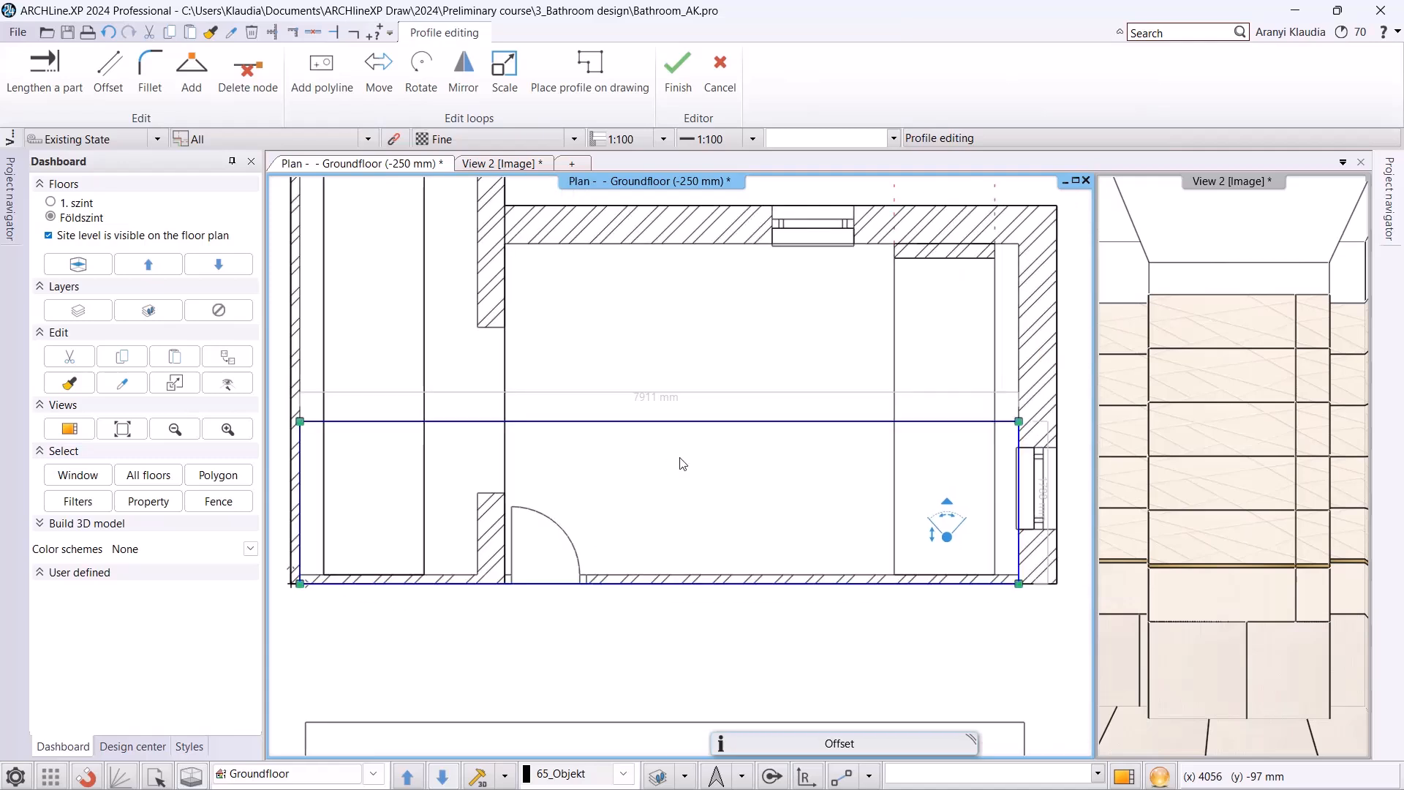
right_click(720, 423)
click(752, 433)
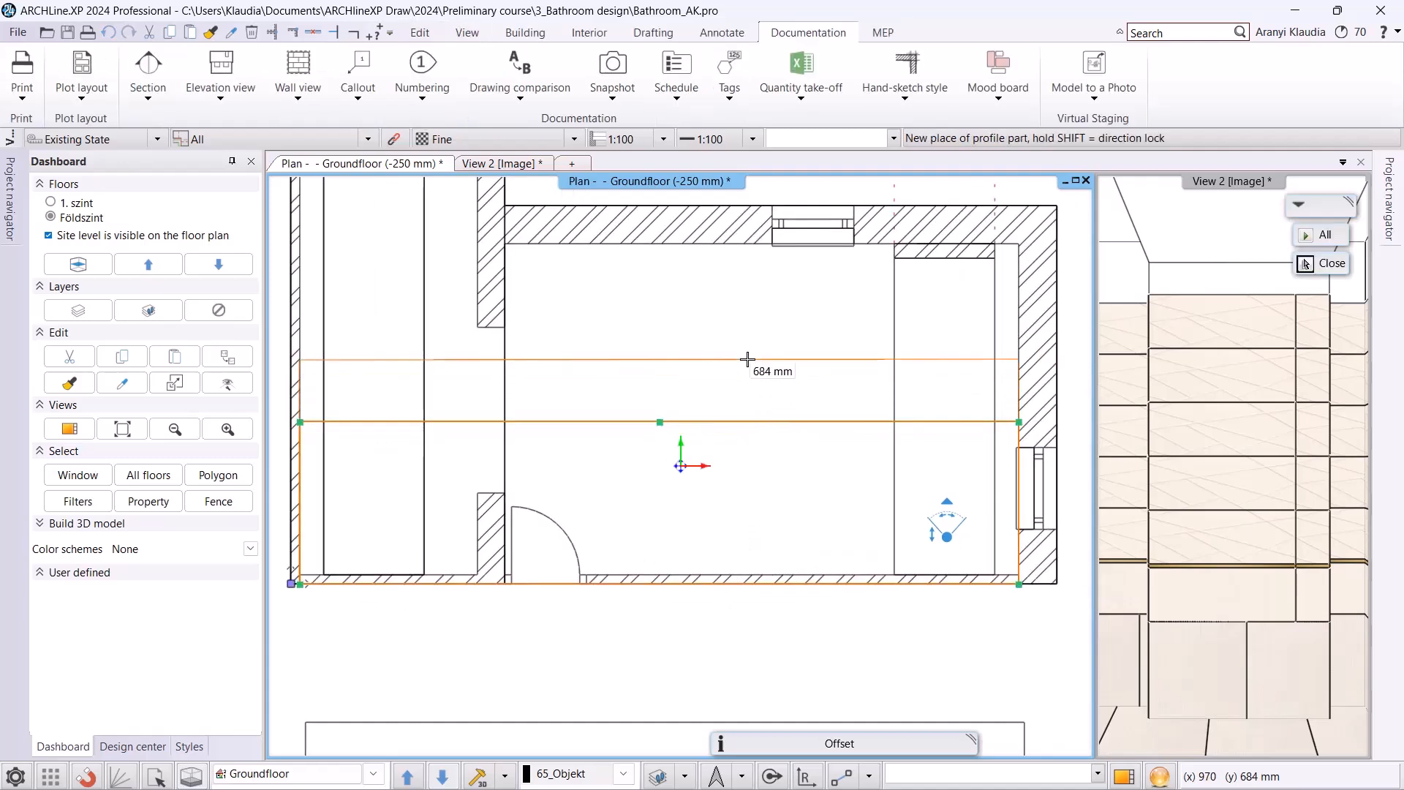
click(764, 402)
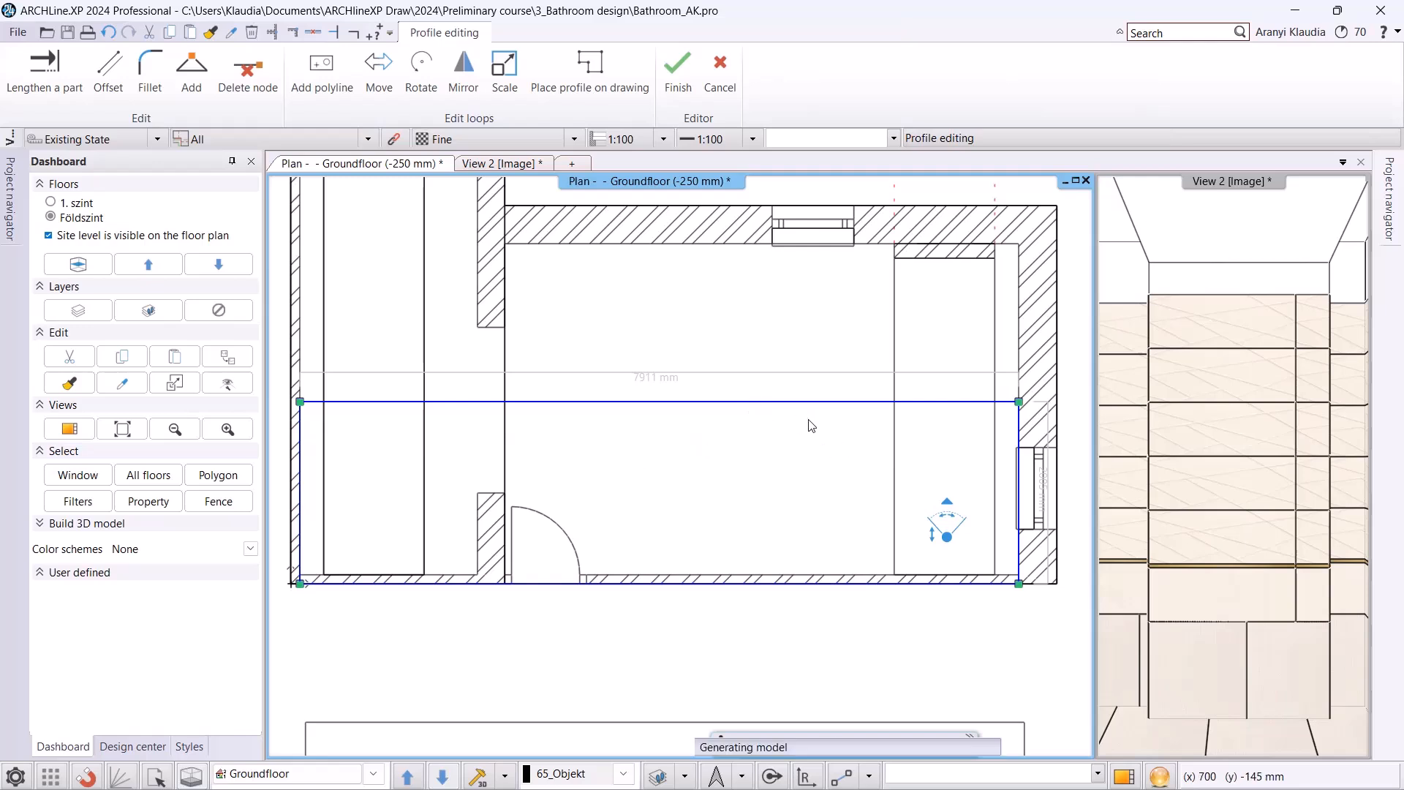
Generate the wall view and place it beneath the dimensioned tiling layout, aligned with the layout's end edge.
scroll(808, 427, down, 4)
middle_drag(443, 611, 506, 292)
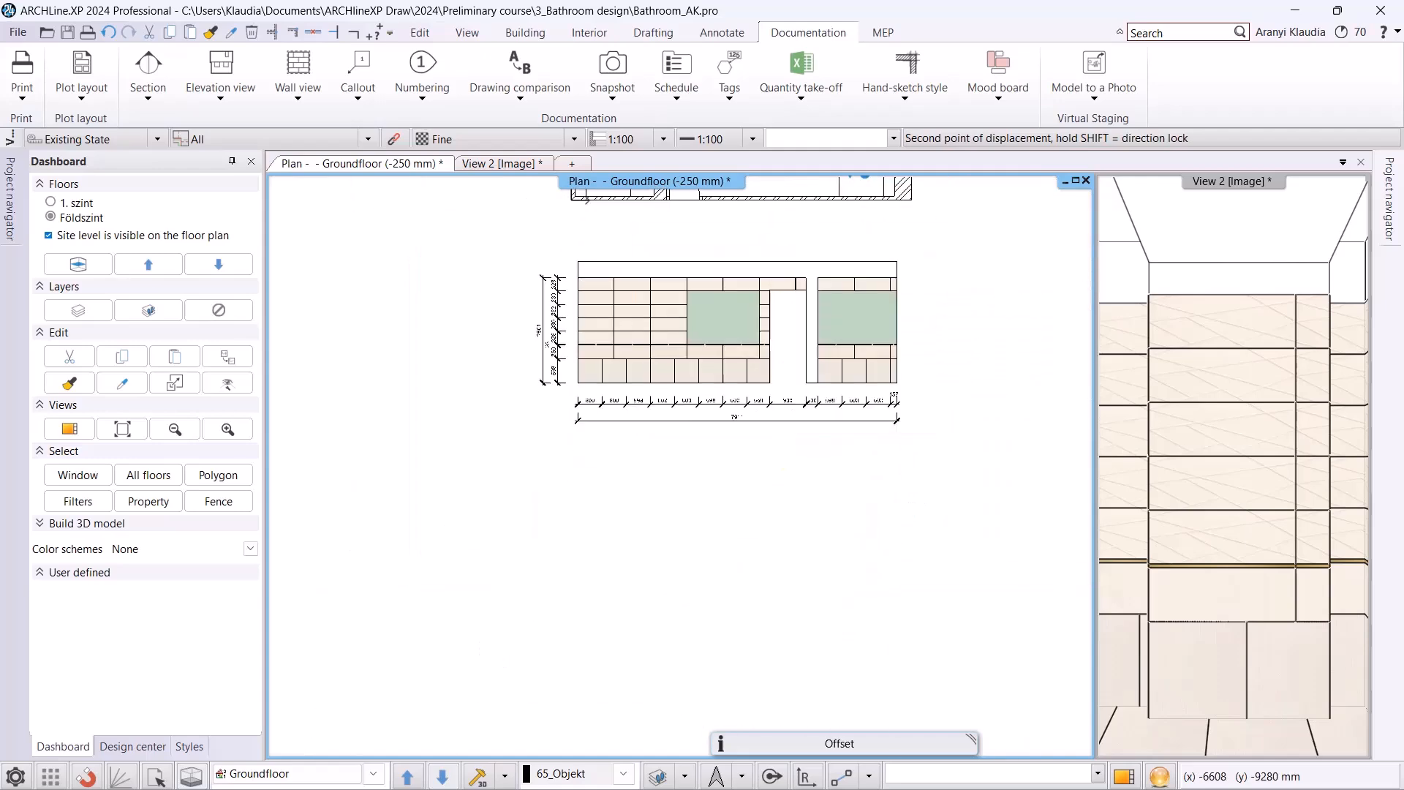
click(730, 471)
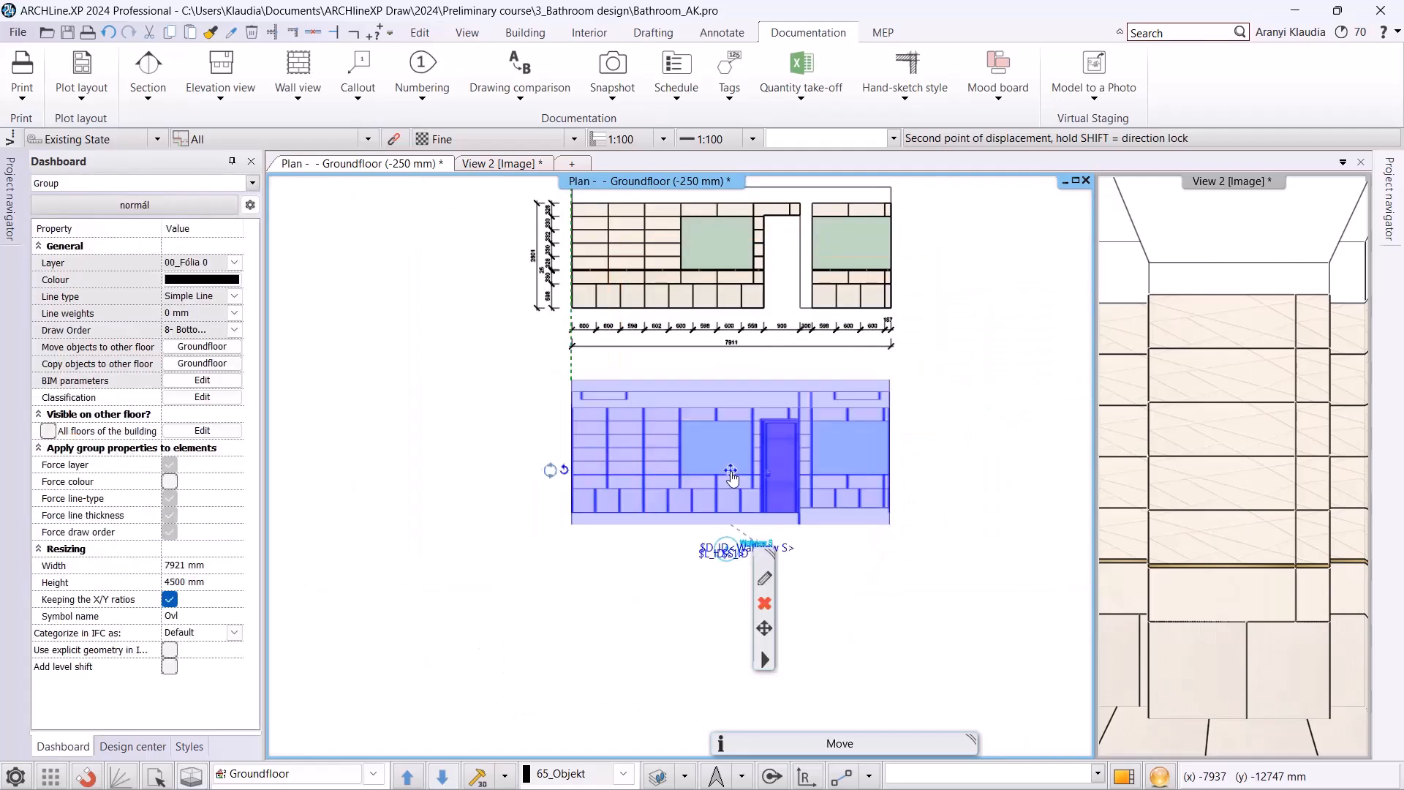
middle_drag(733, 307, 732, 448)
scroll(735, 248, up, 2)
middle_drag(736, 246, 724, 355)
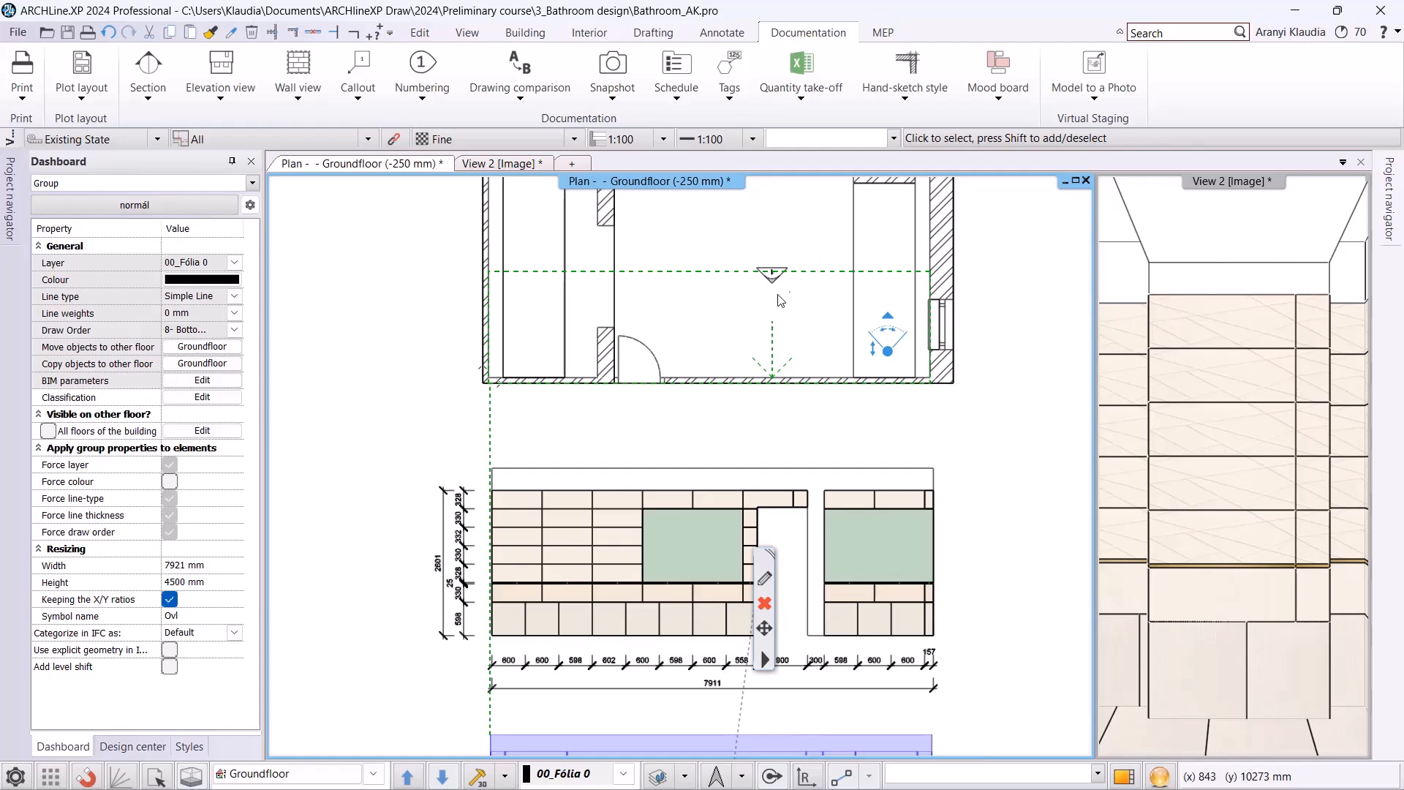
middle_drag(769, 677, 763, 310)
key(Escape)
scroll(760, 623, up, 2)
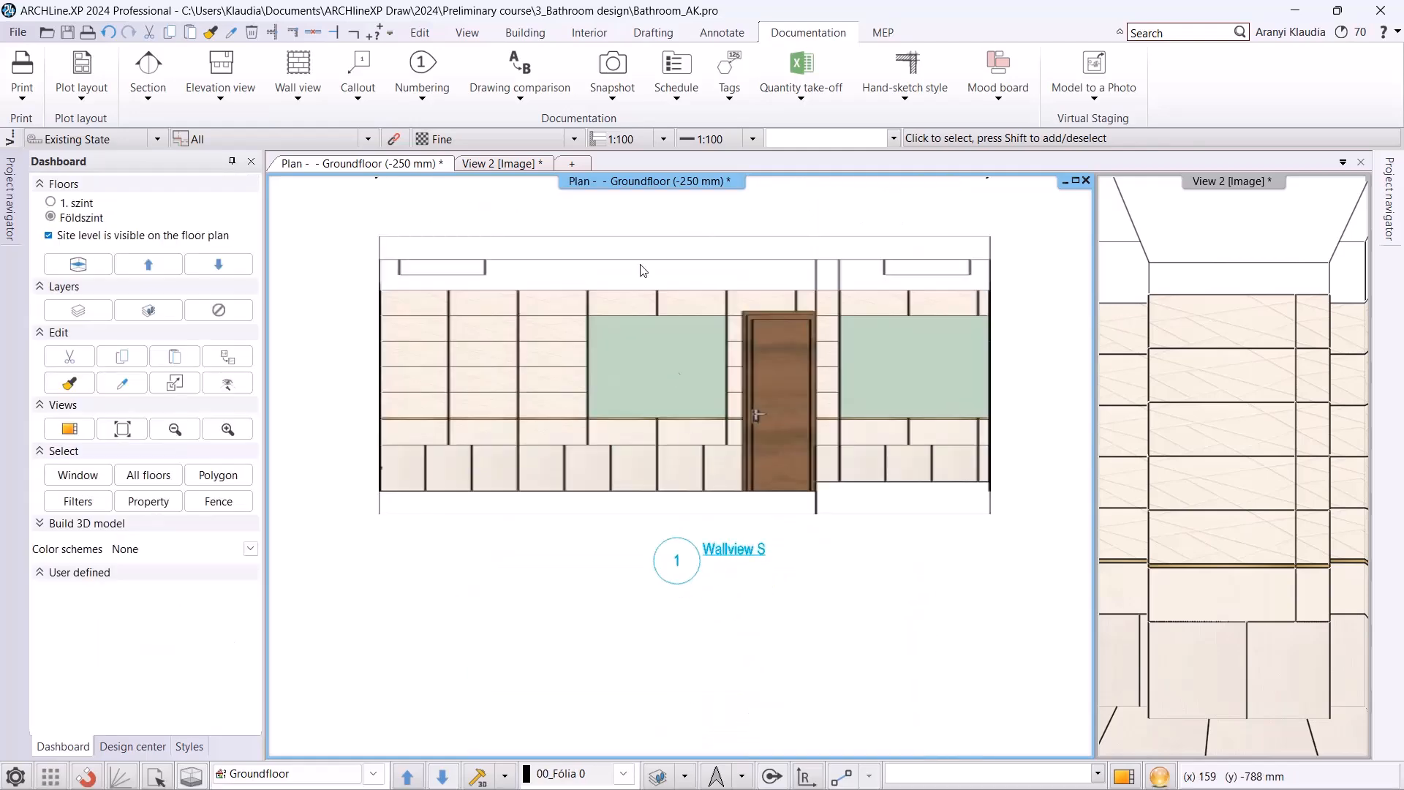
Add an overall horizontal dimension of the wall view's full width beneath its title.
click(701, 35)
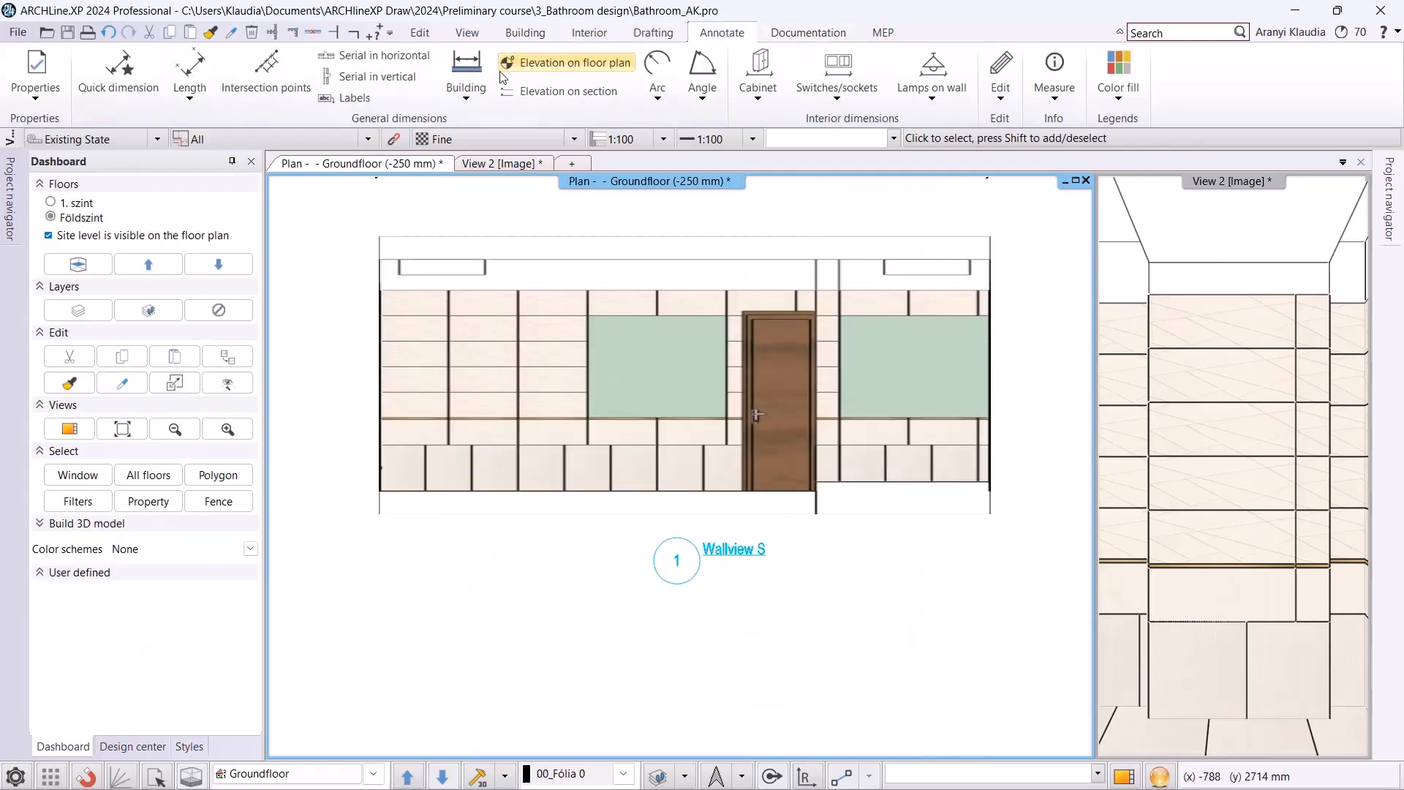
click(399, 74)
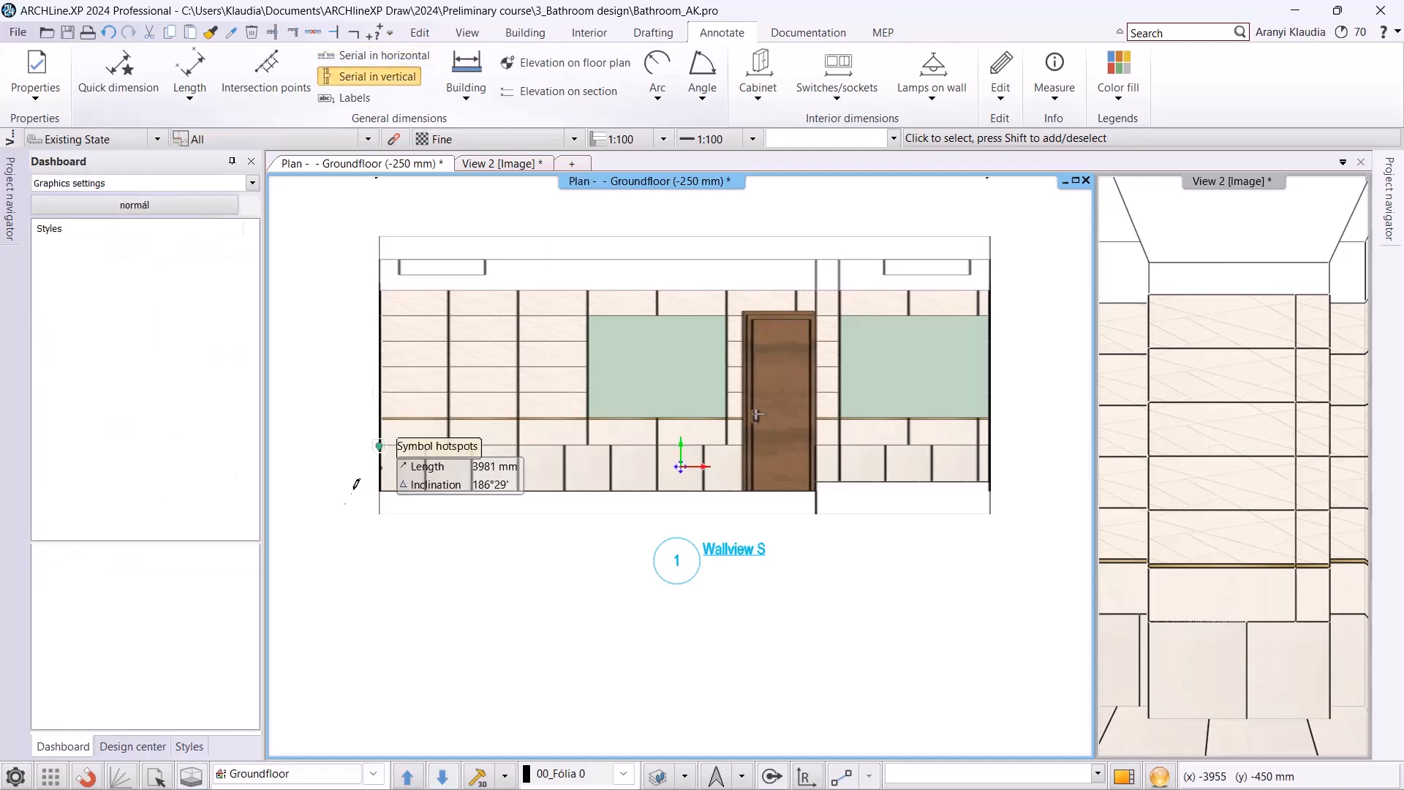
click(379, 491)
click(991, 482)
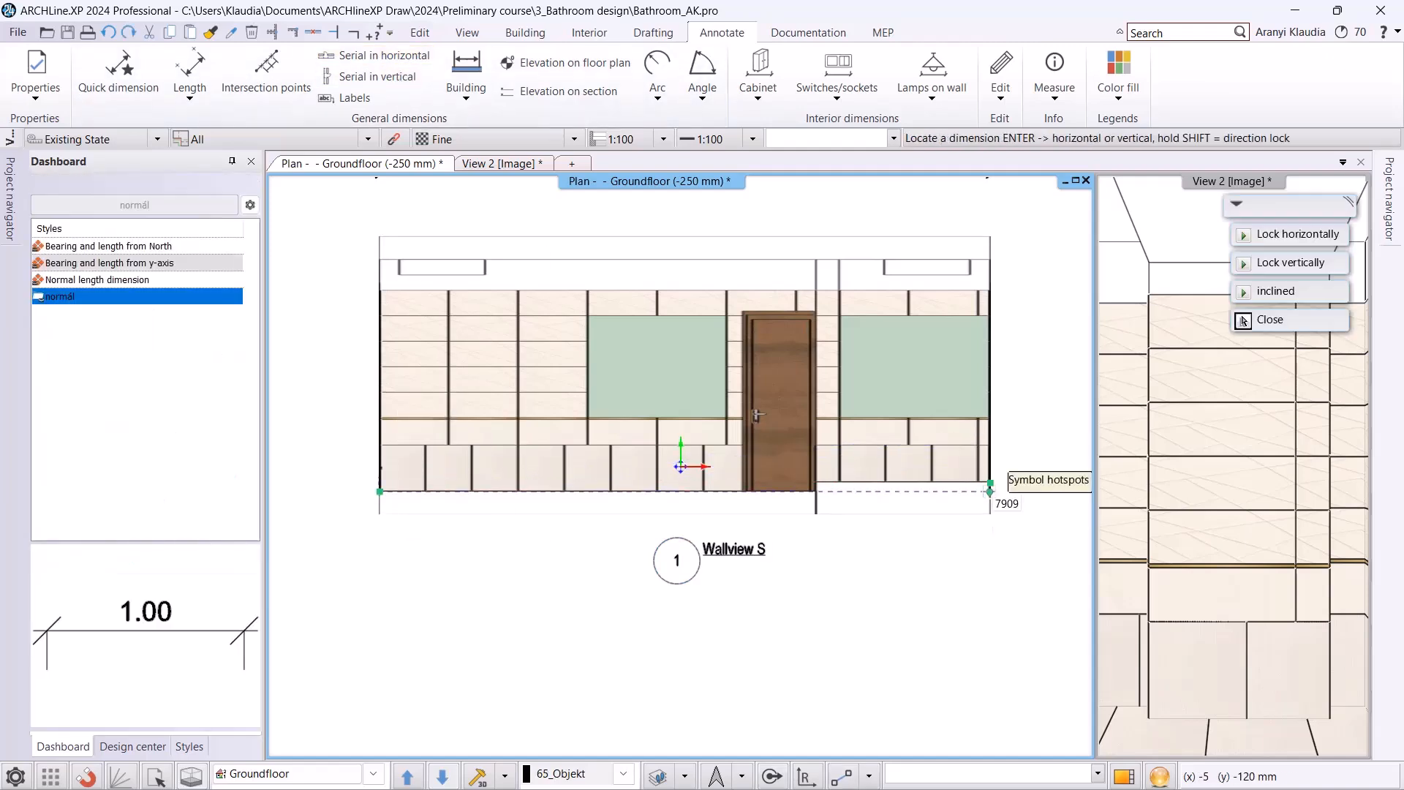
click(954, 602)
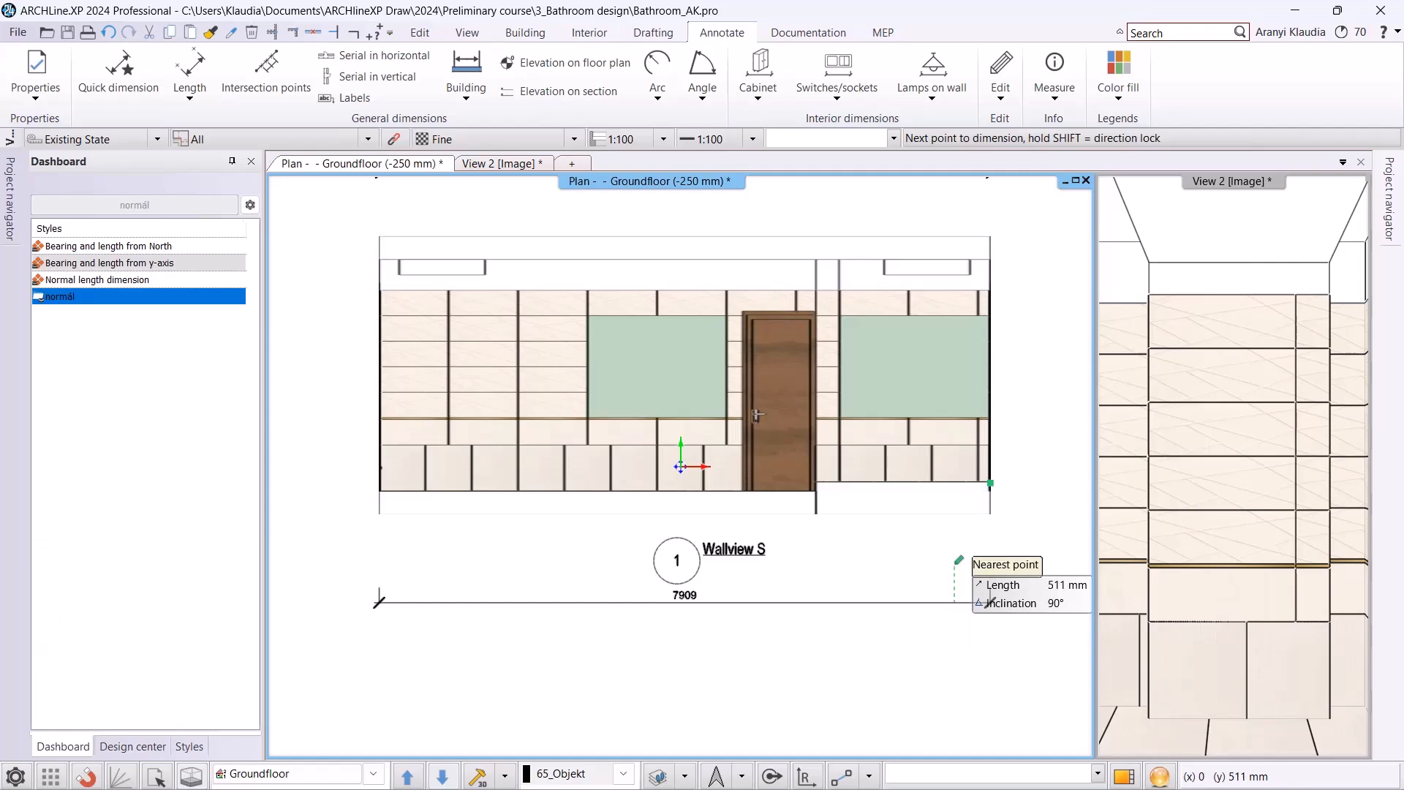
key(Escape)
Create a Tiling quantity report covering walls, slabs, rooms, roofs and other elements, saved as Tiling (.xlsx) in the 3_Bathroom design folder.
scroll(924, 409, down, 5)
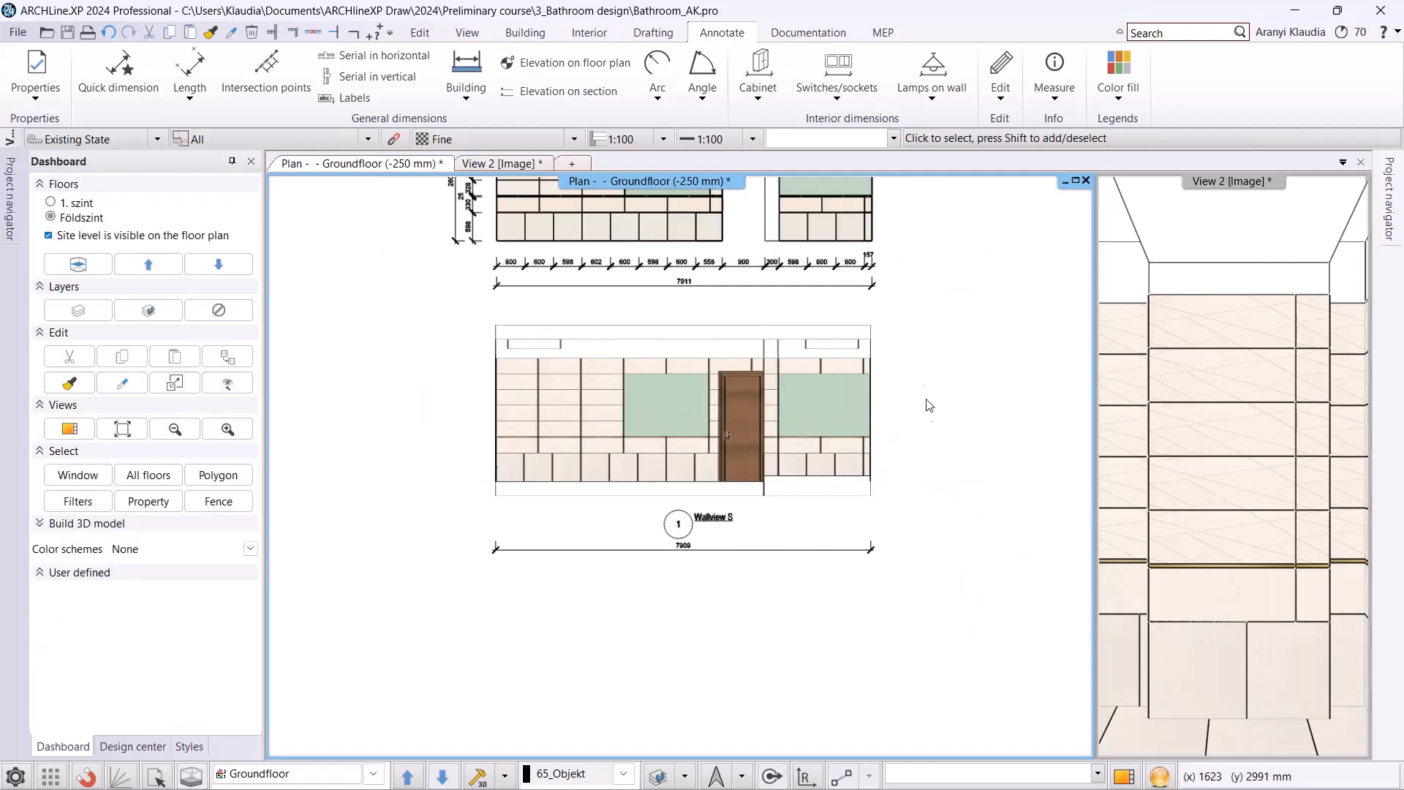
scroll(855, 355, down, 1)
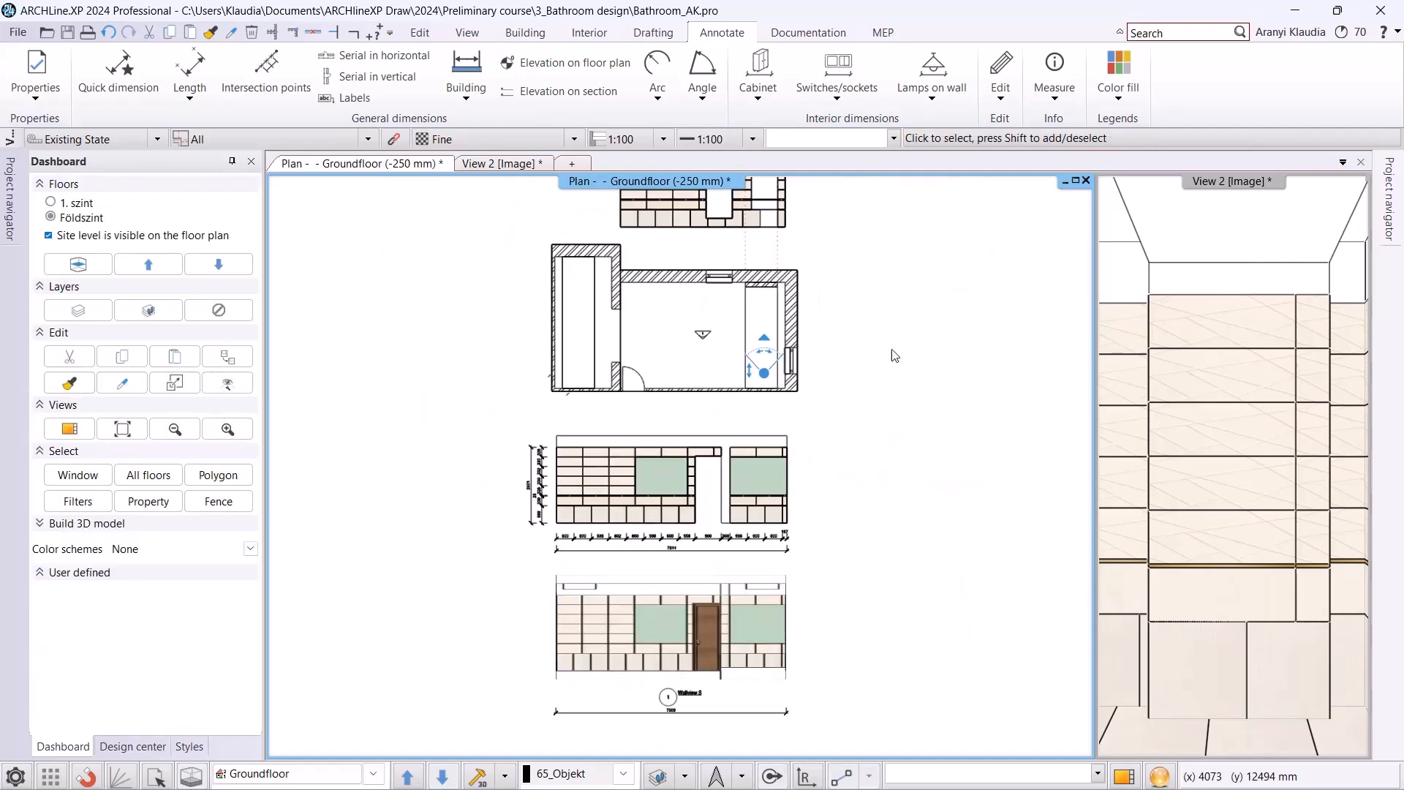
click(793, 32)
click(804, 73)
click(828, 126)
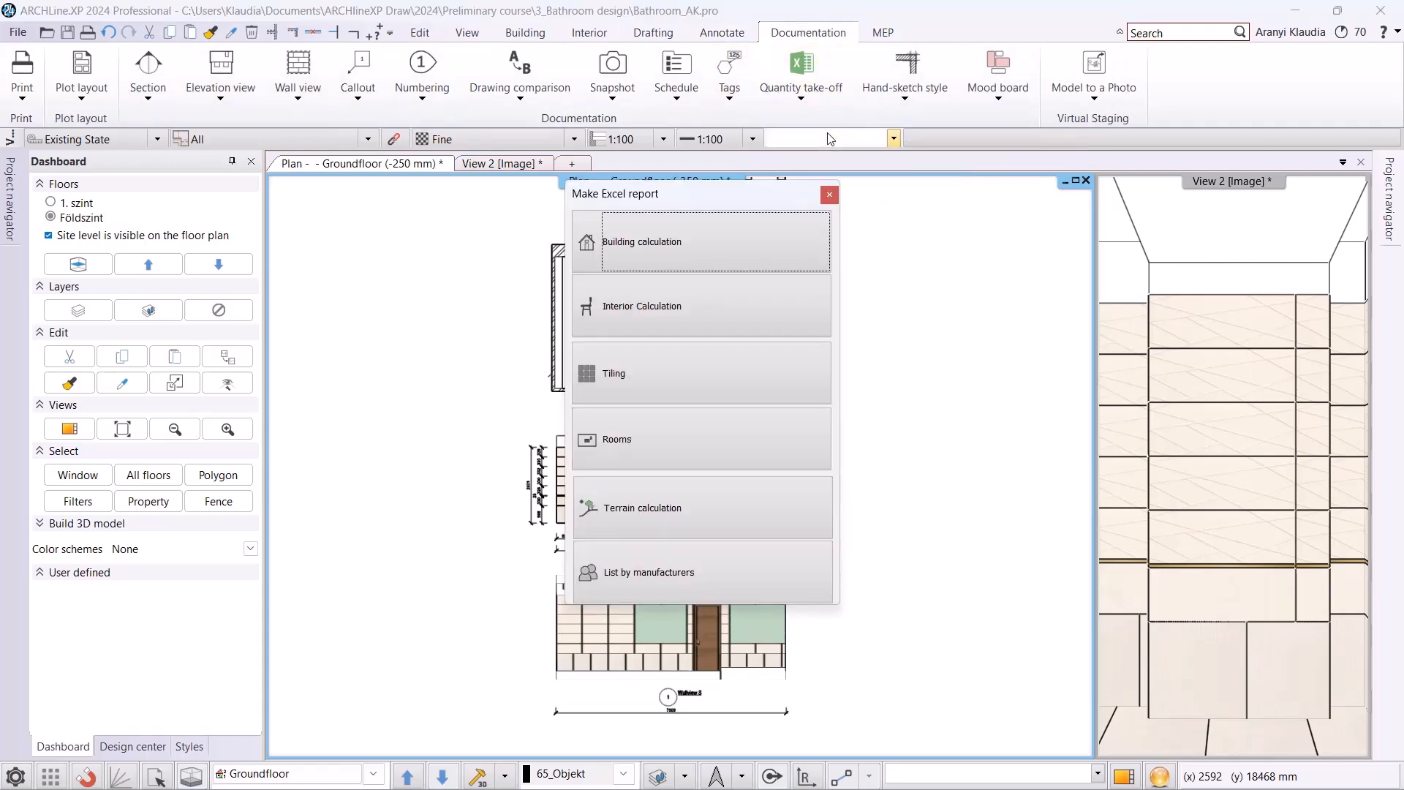
click(629, 379)
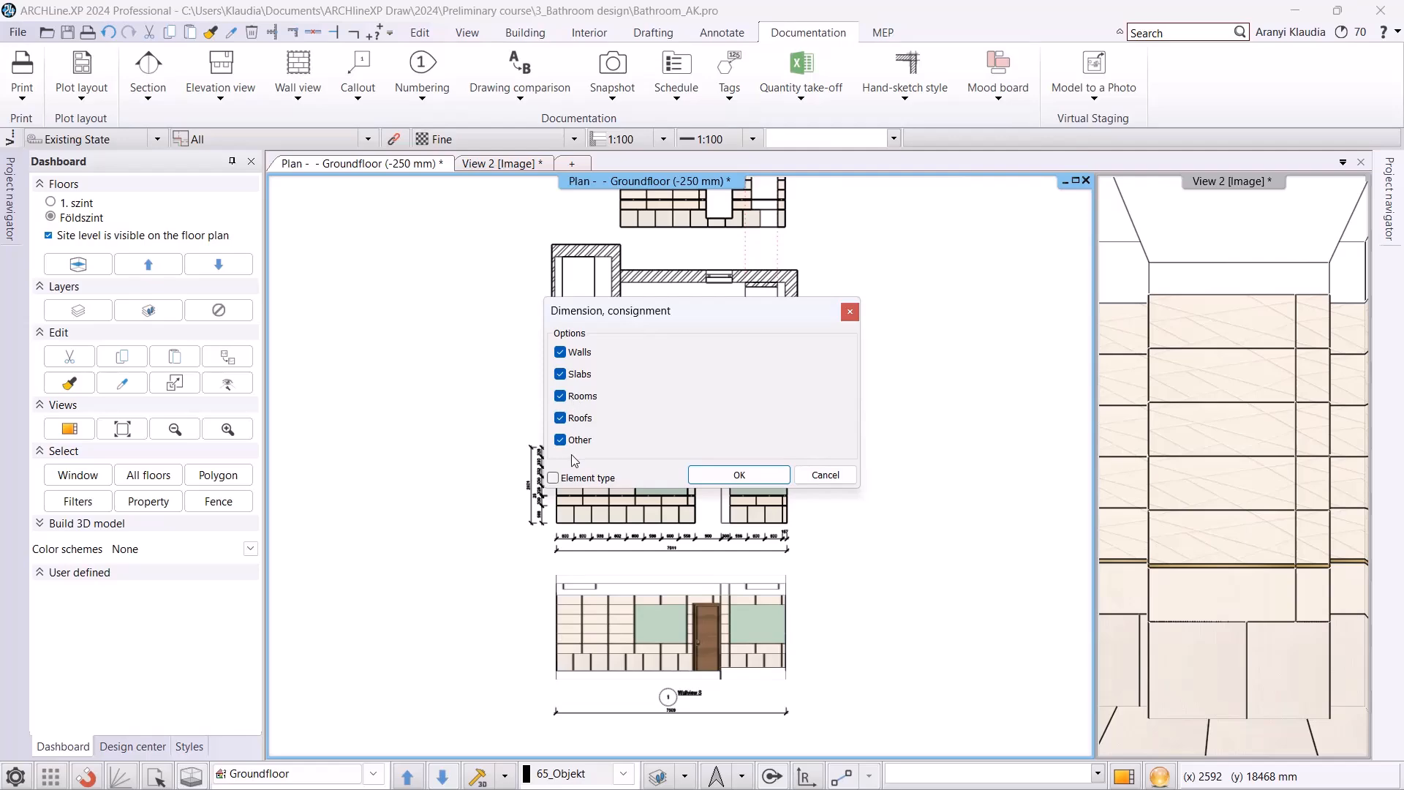
click(708, 480)
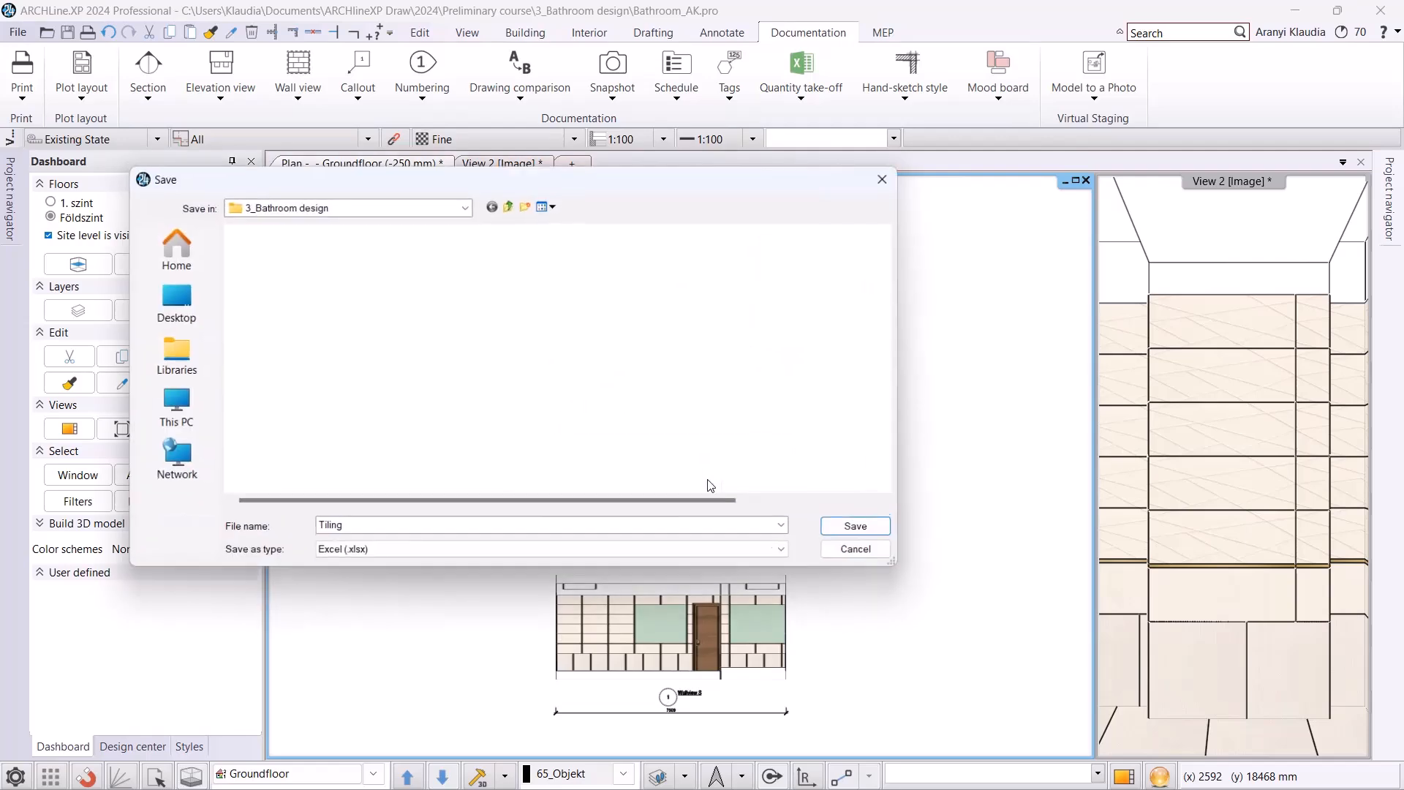
click(842, 533)
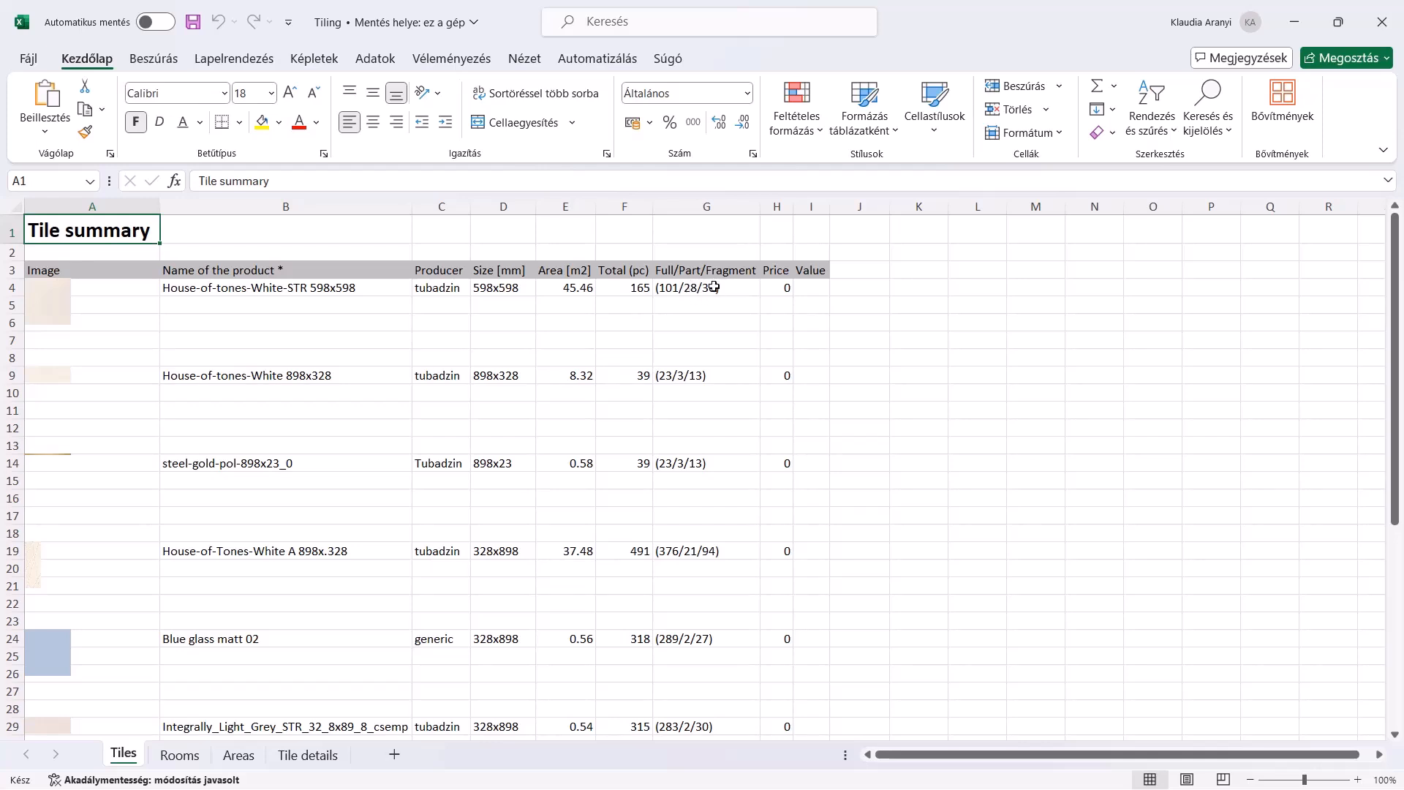
Review the Rooms, Areas and Tile details sheets of the tiling report in Excel, and return to the bathroom project.
click(179, 755)
click(237, 754)
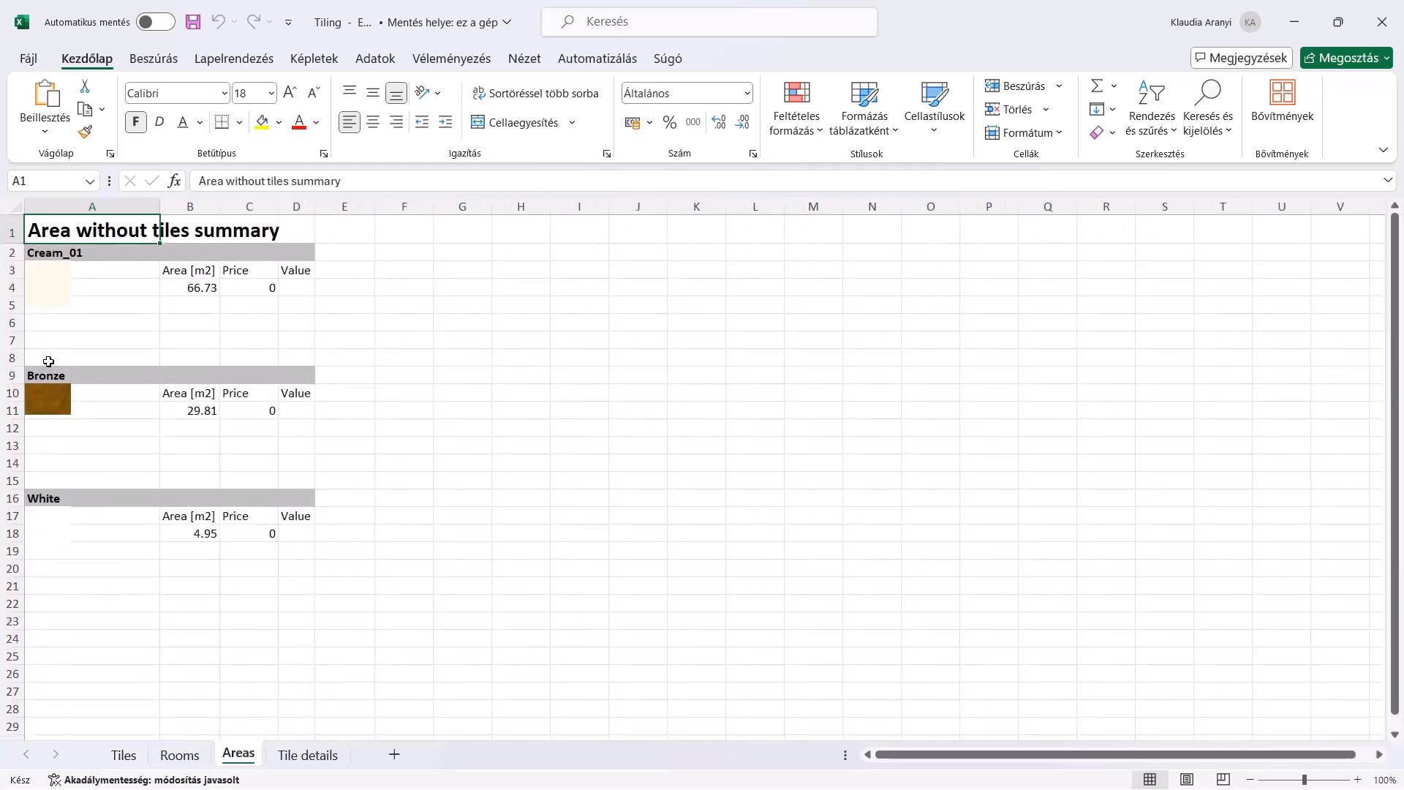
click(307, 755)
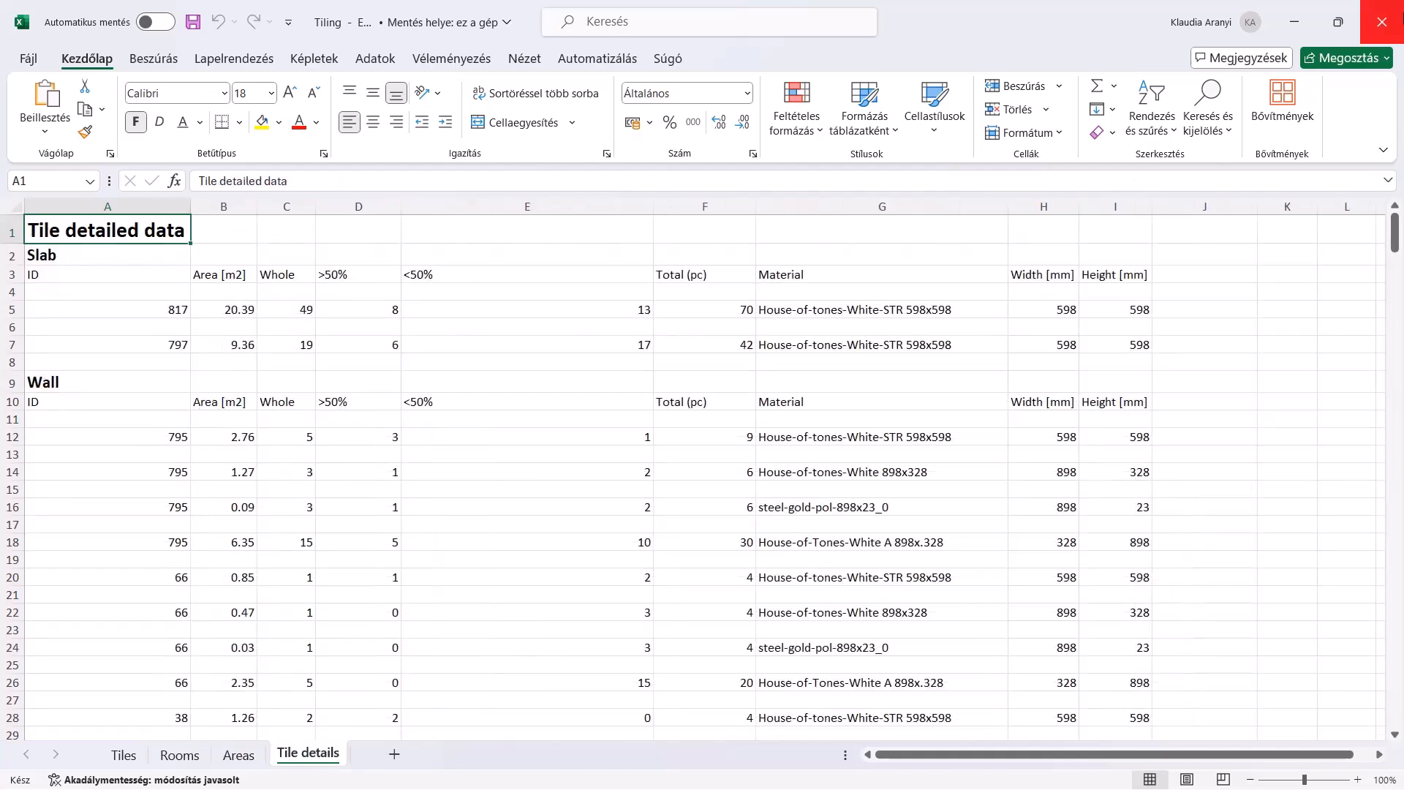
click(1382, 22)
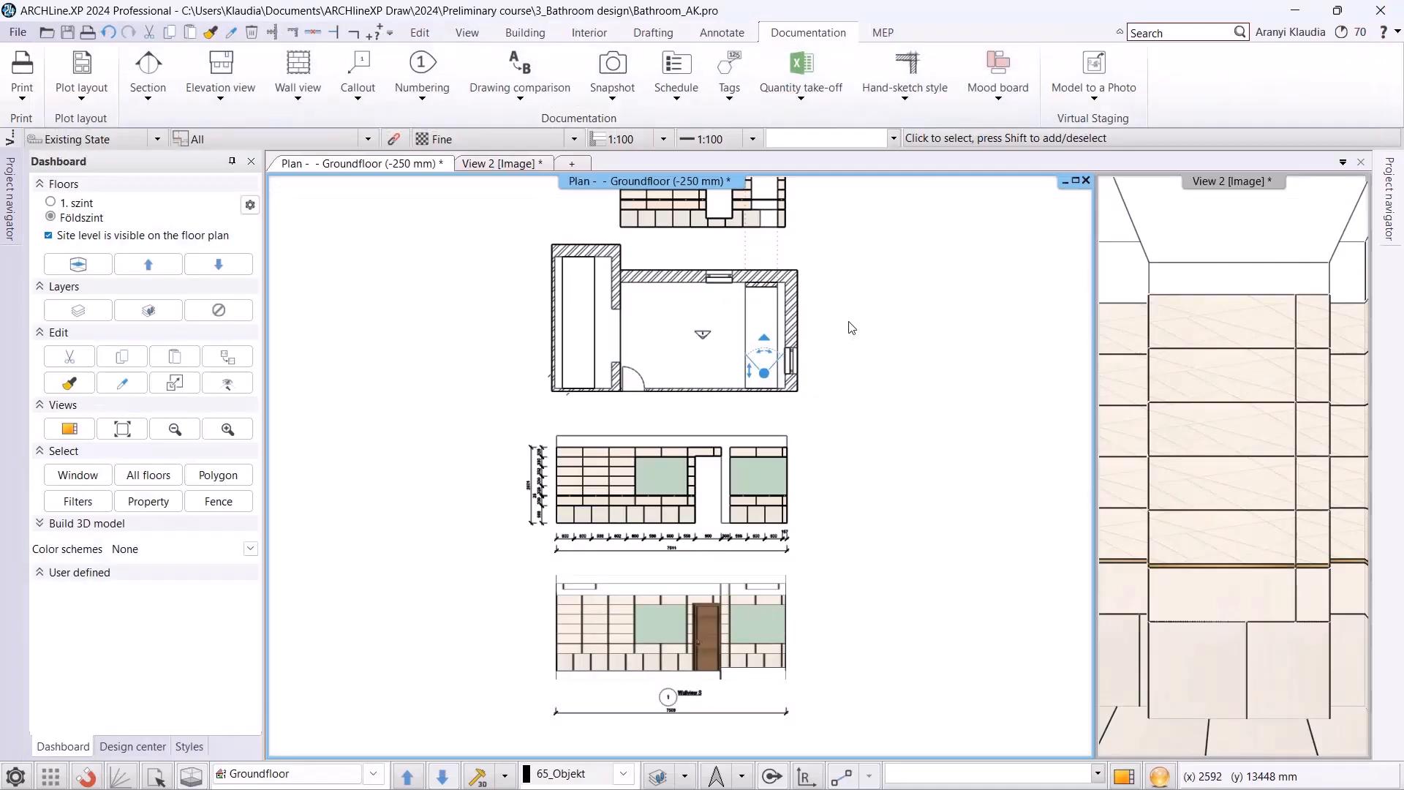